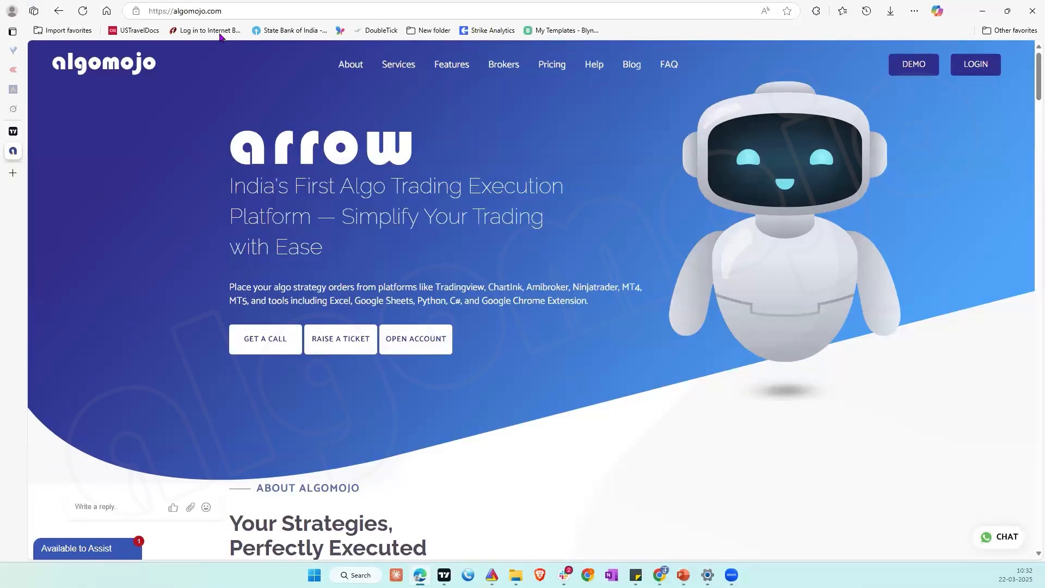
Step: Open the account-opening form, review the brokers it offers, and close the form without submitting it
click(409, 340)
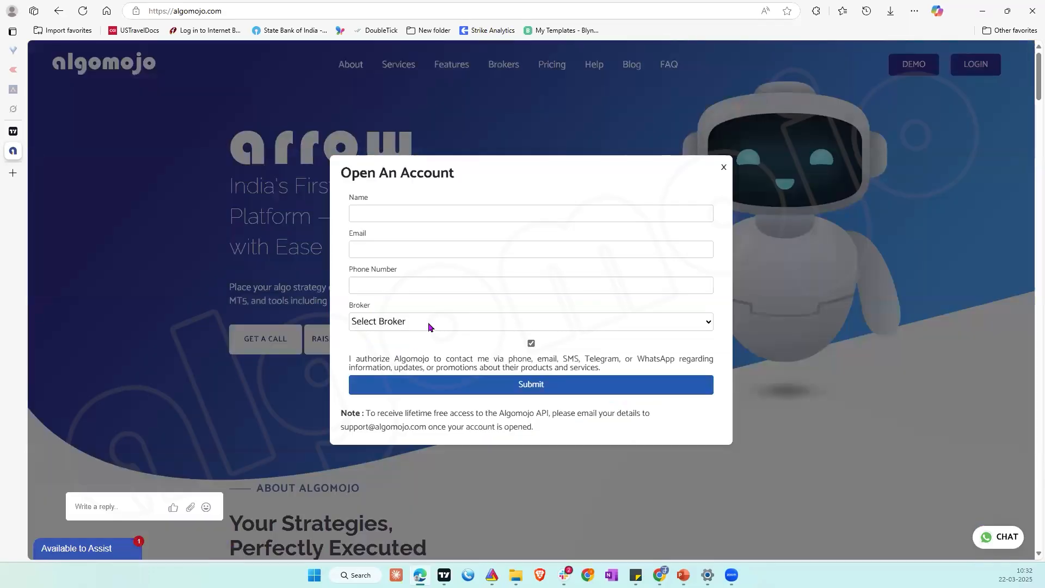
click(429, 324)
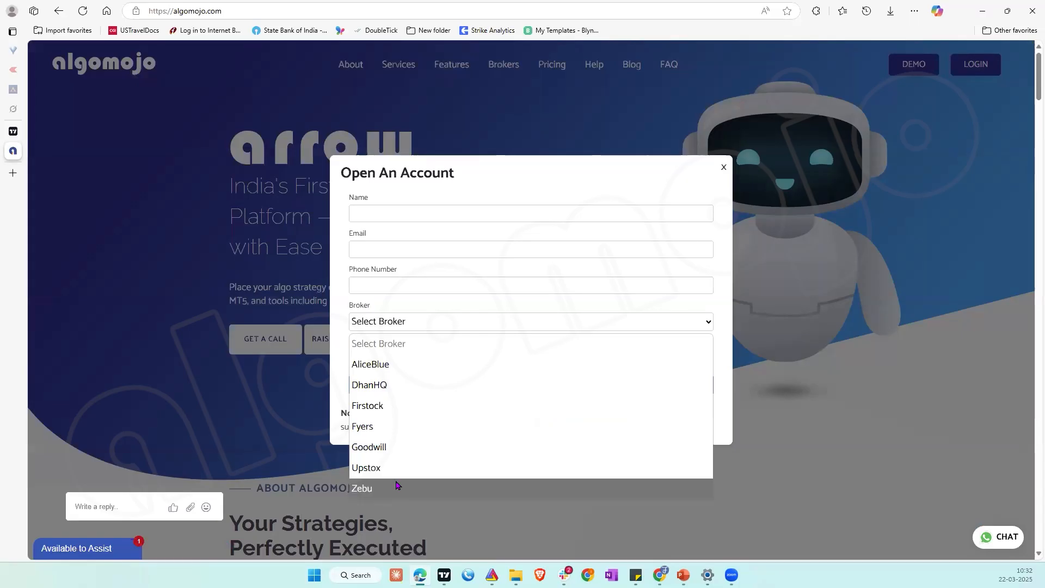
click(872, 387)
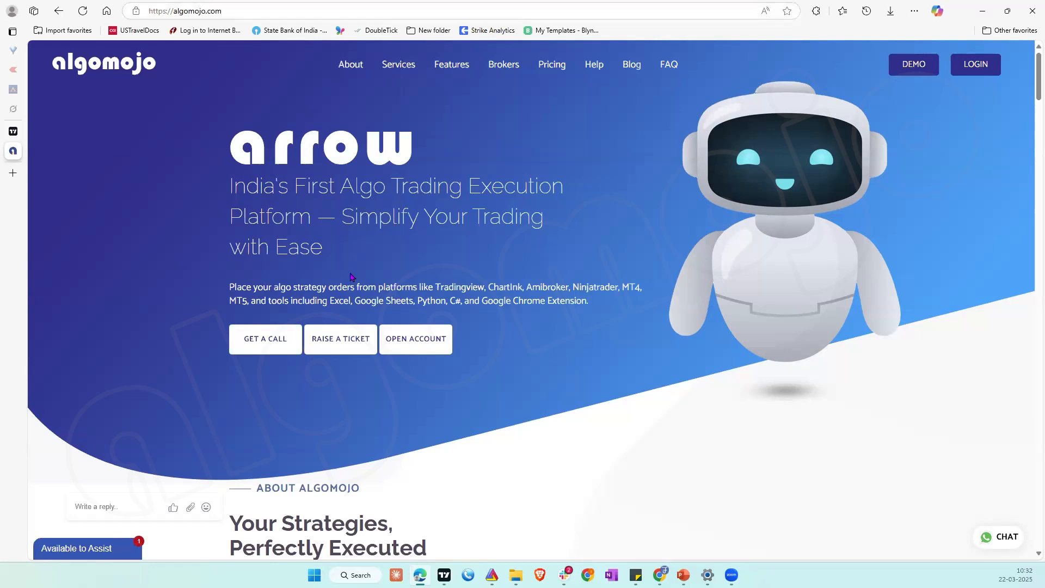
click(423, 342)
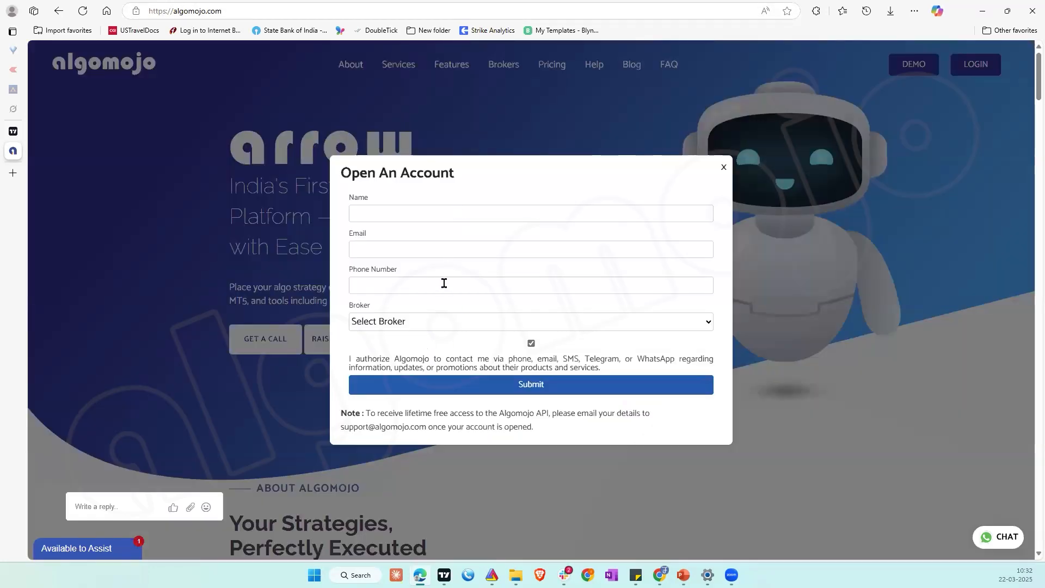
click(446, 322)
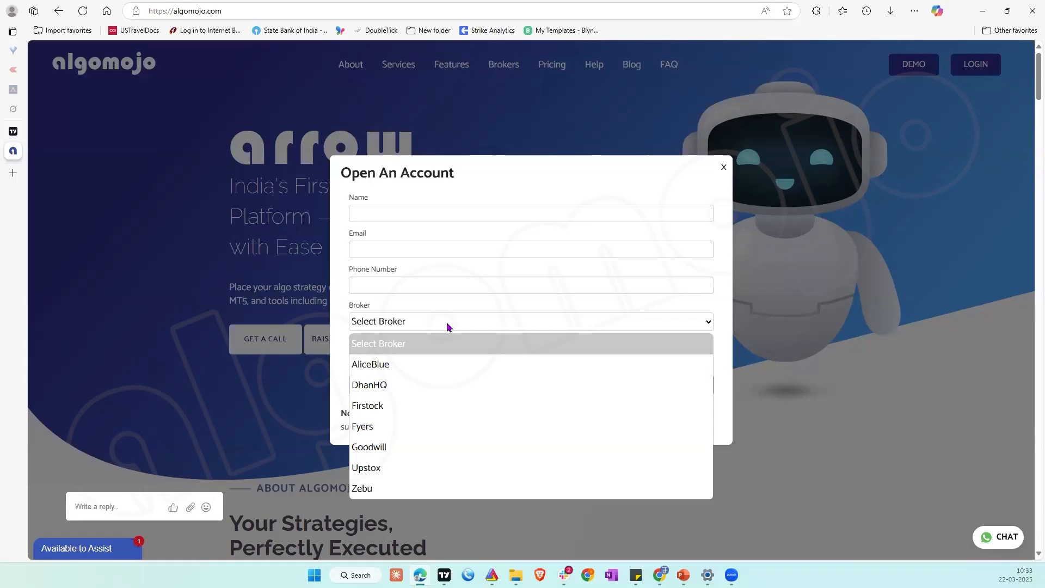
click(855, 444)
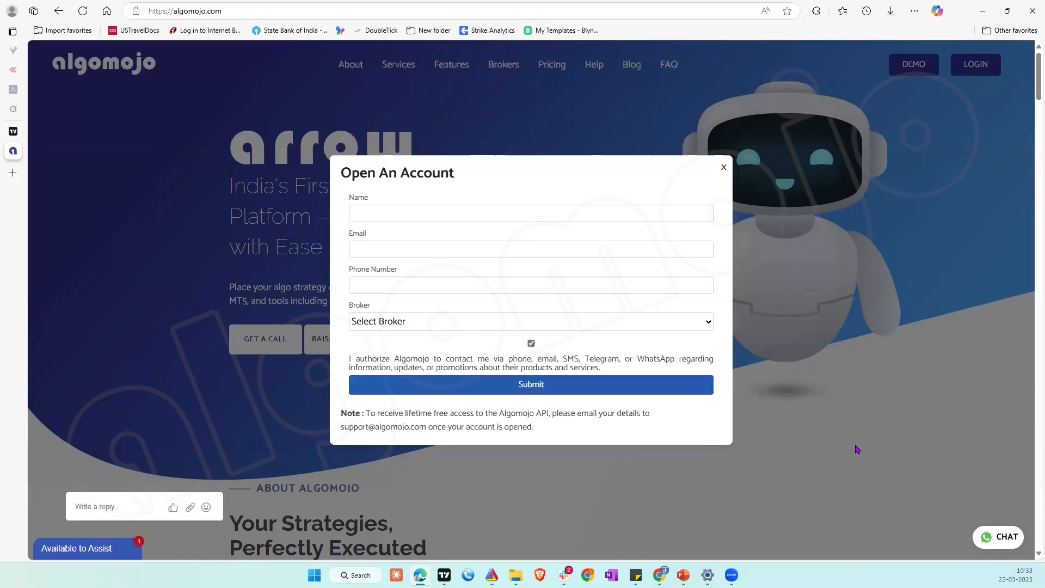
click(855, 444)
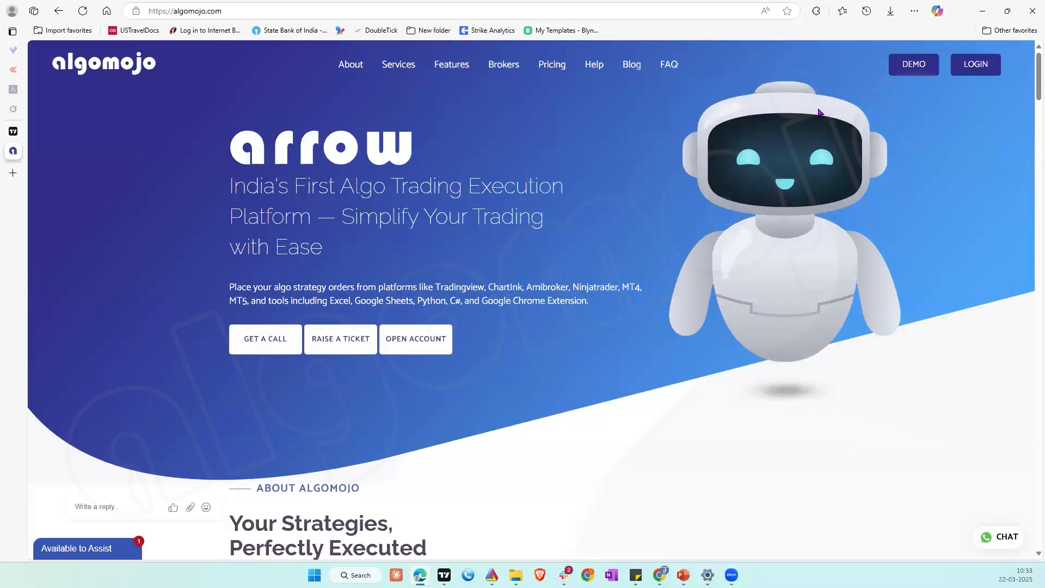
Step: Go to the platform login, dismiss the greeting notification, and sign out of the account that is already active
click(969, 66)
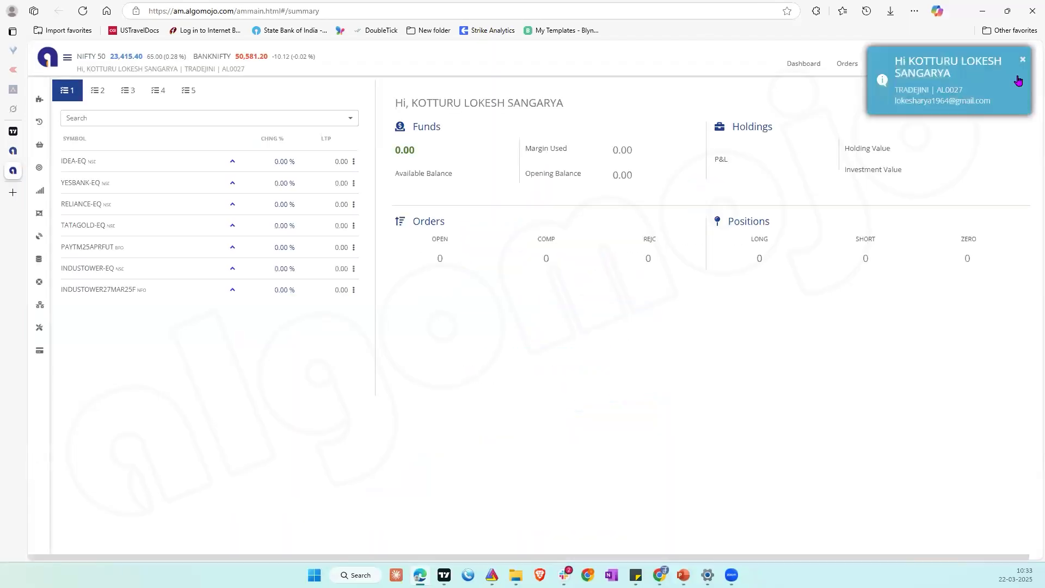
click(1022, 59)
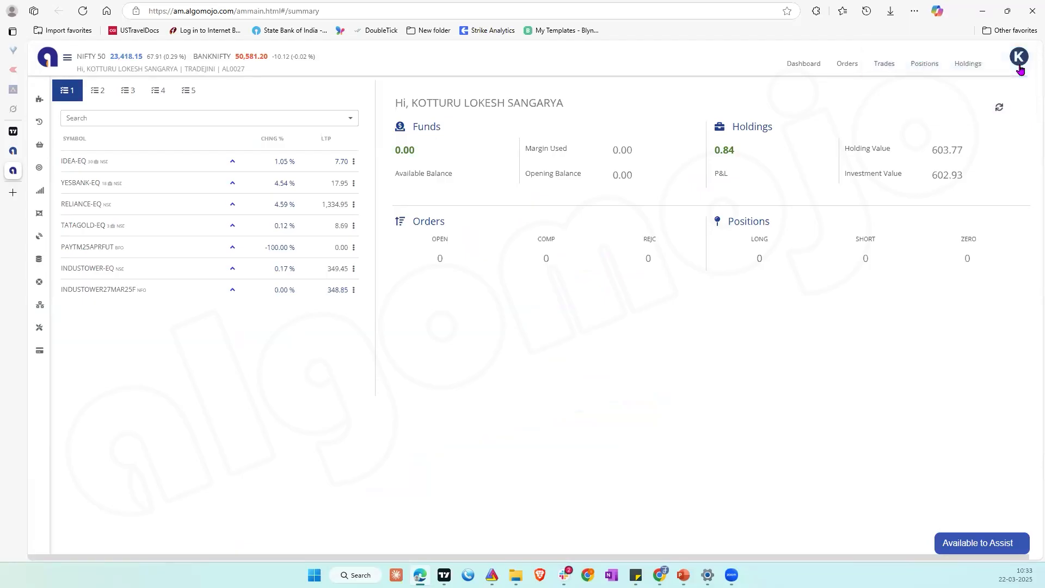
click(1019, 64)
click(961, 227)
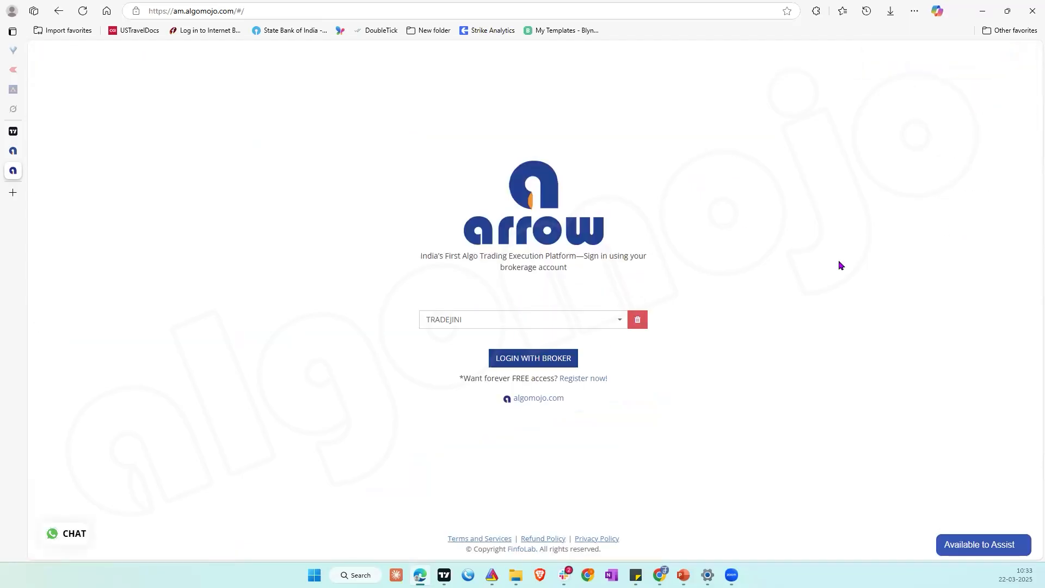
Step: Search the broker list for "tr", select TRADEJINI, and start the login with that broker
click(570, 326)
scroll(538, 345, down, 10)
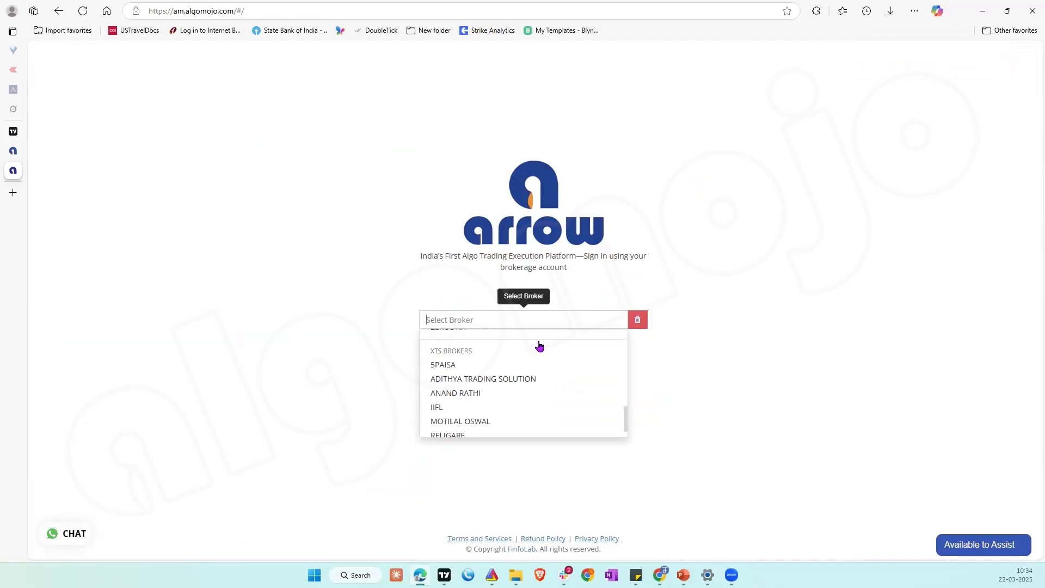
text(tr)
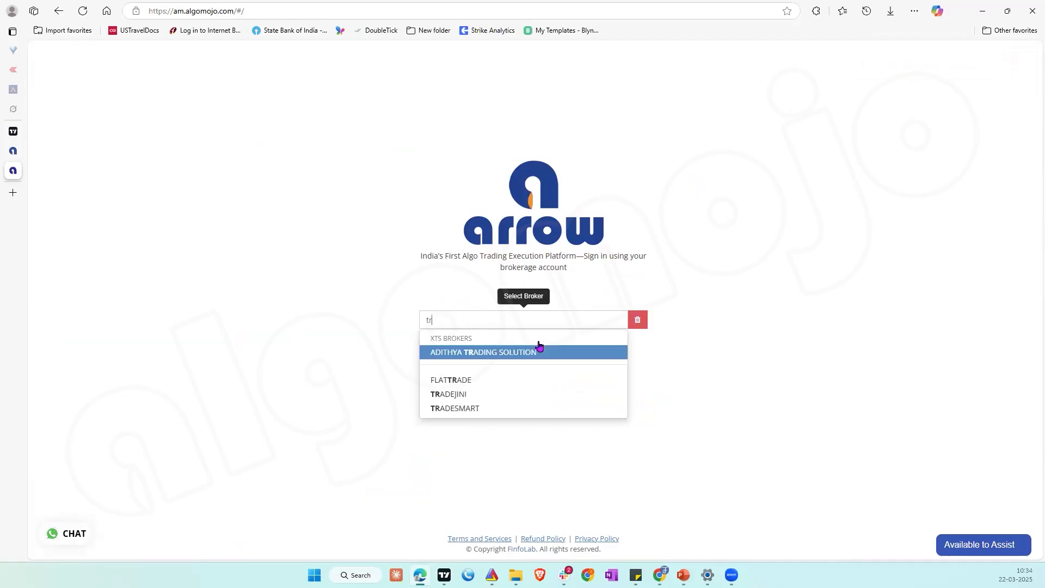
click(469, 392)
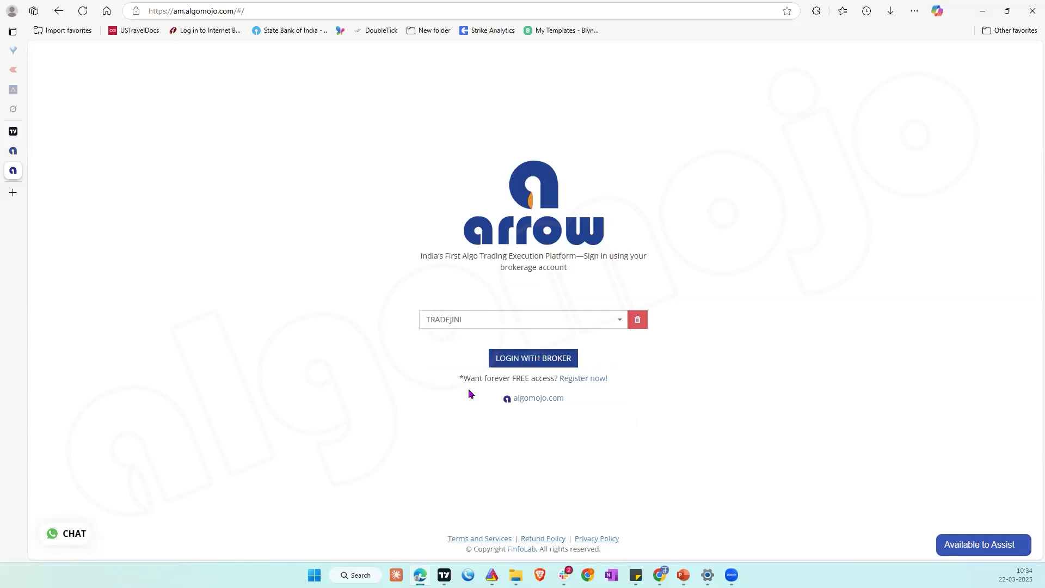
click(533, 358)
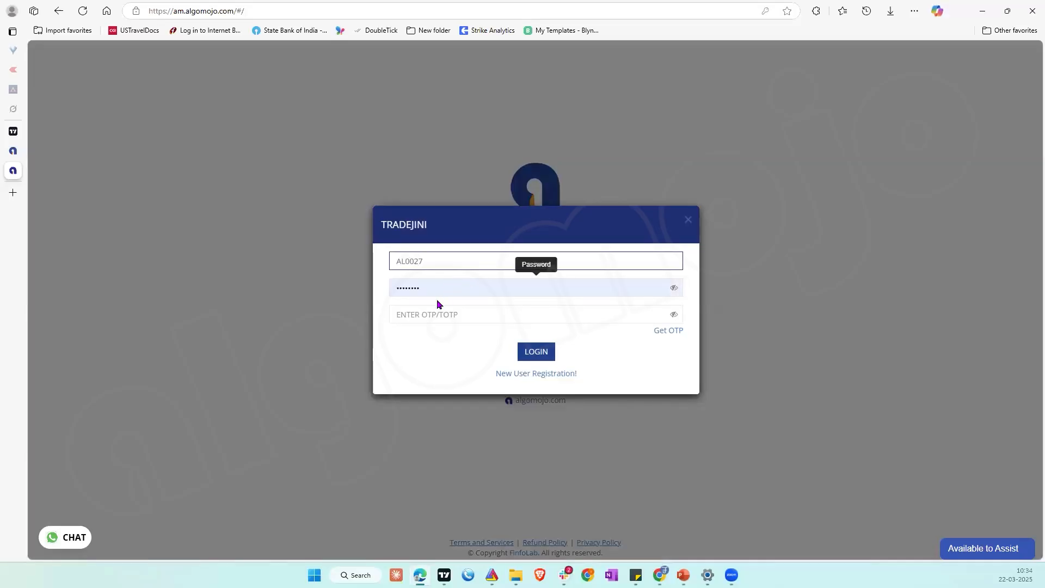
Step: Enter the account password and the OTP/TOTP code for the TRADEJINI account and log in
double_click(435, 285)
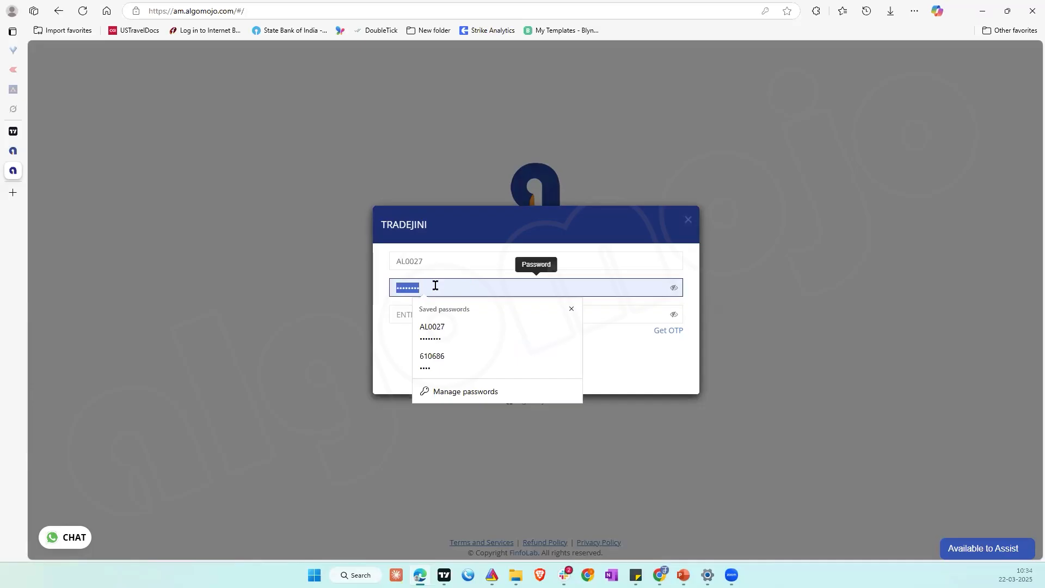
text(•••••••)
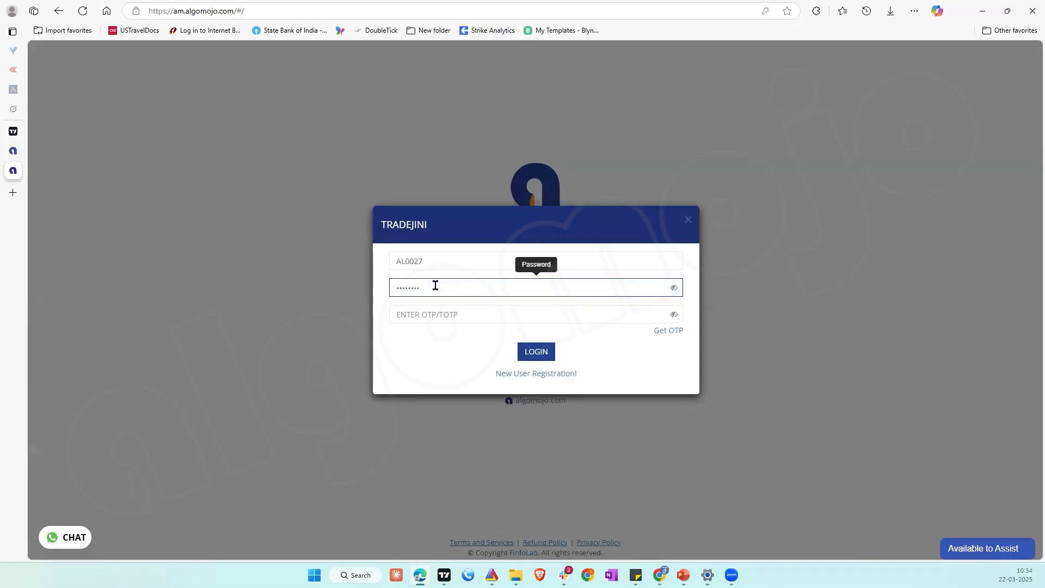
click(433, 314)
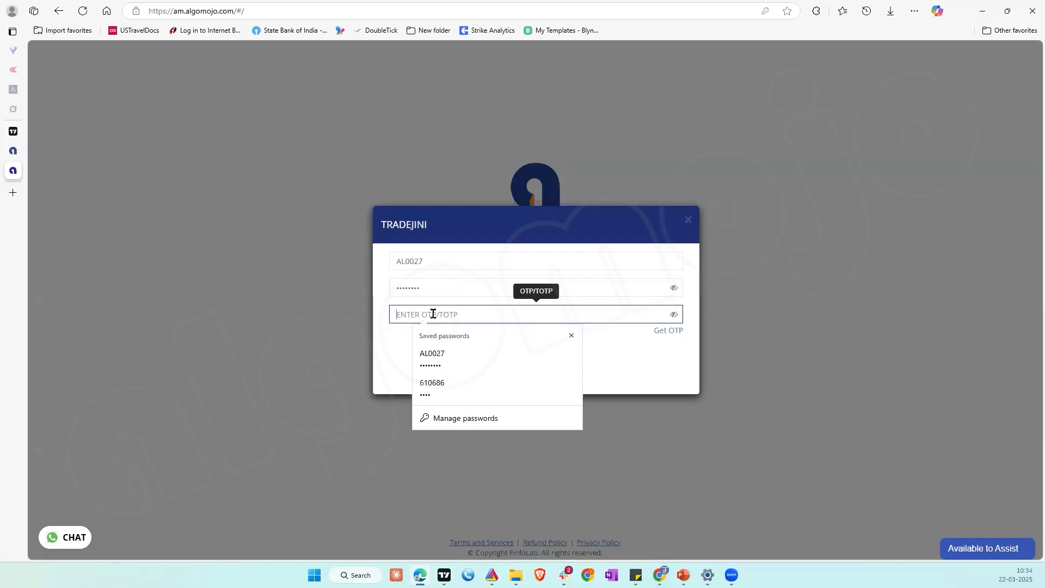
text(••••)
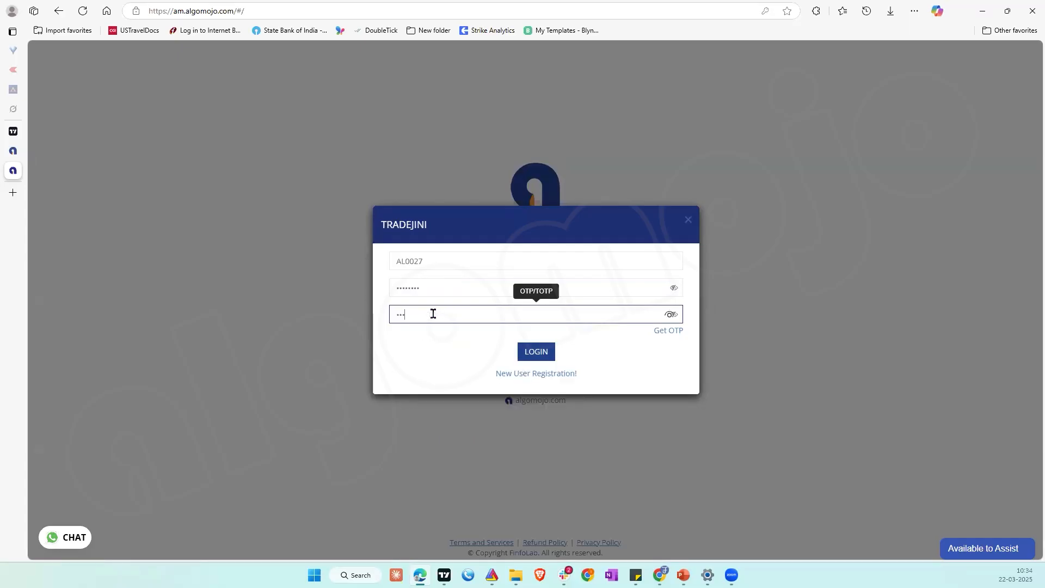
text(••)
click(545, 358)
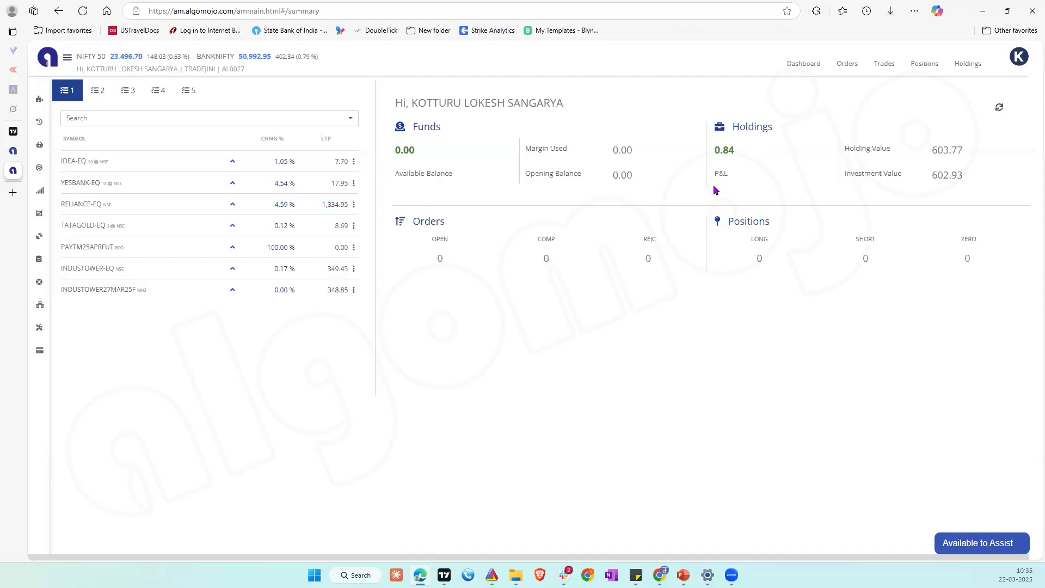
Step: View the buy order form for RELIANCE-EQ from the watchlist without placing an order
mouse_move(43, 99)
click(354, 205)
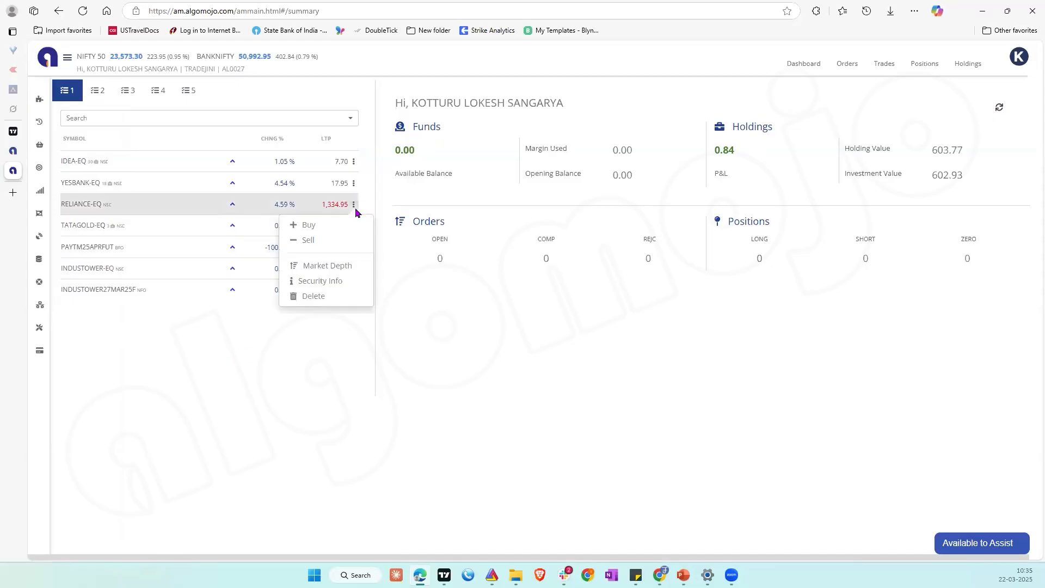
click(322, 228)
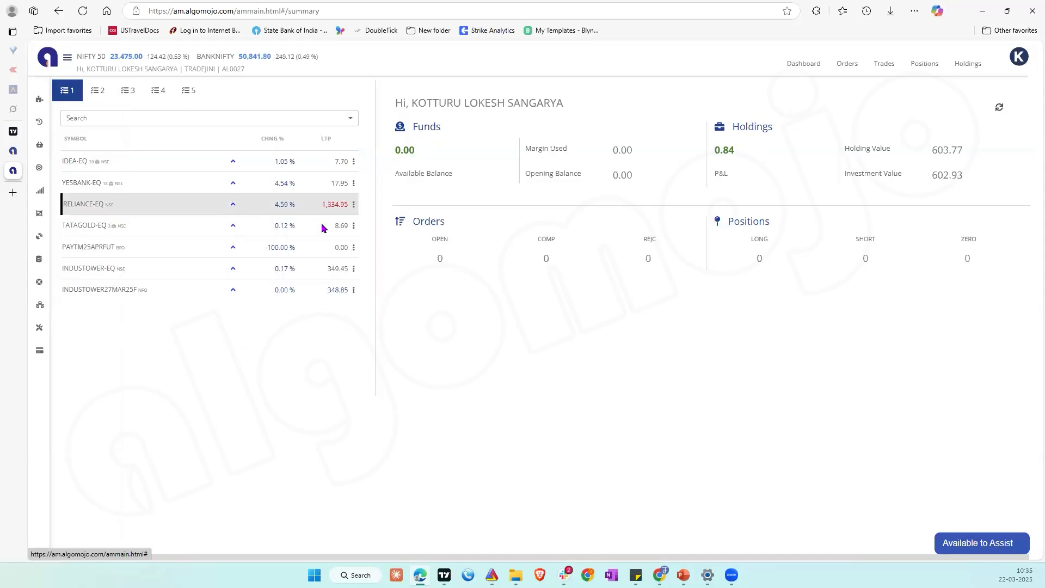
drag(479, 403, 455, 229)
click(625, 347)
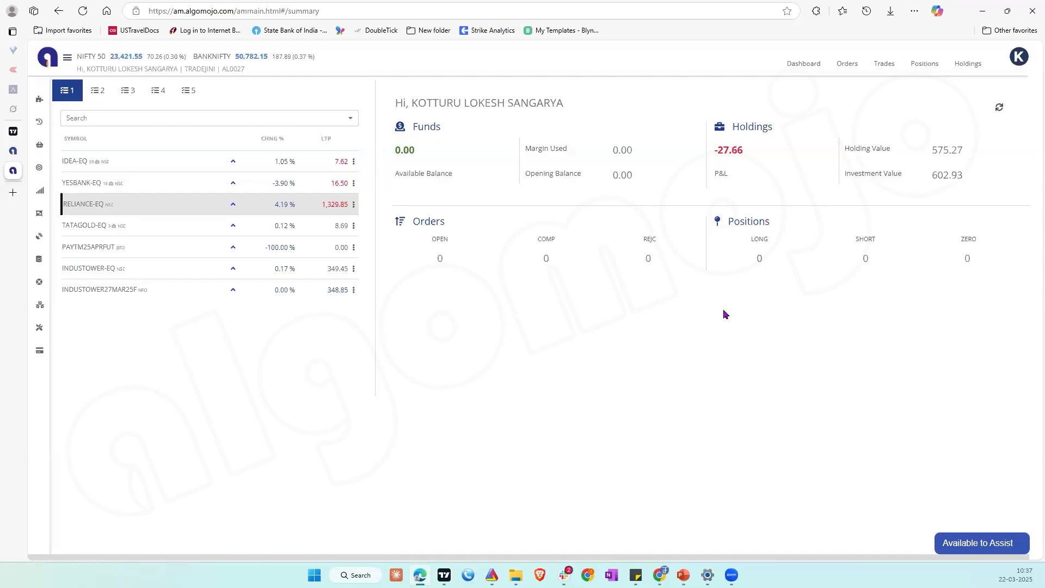
Step: Examine the expiry details on the My API page, view the API renewal plans, and return to My API
mouse_move(43, 100)
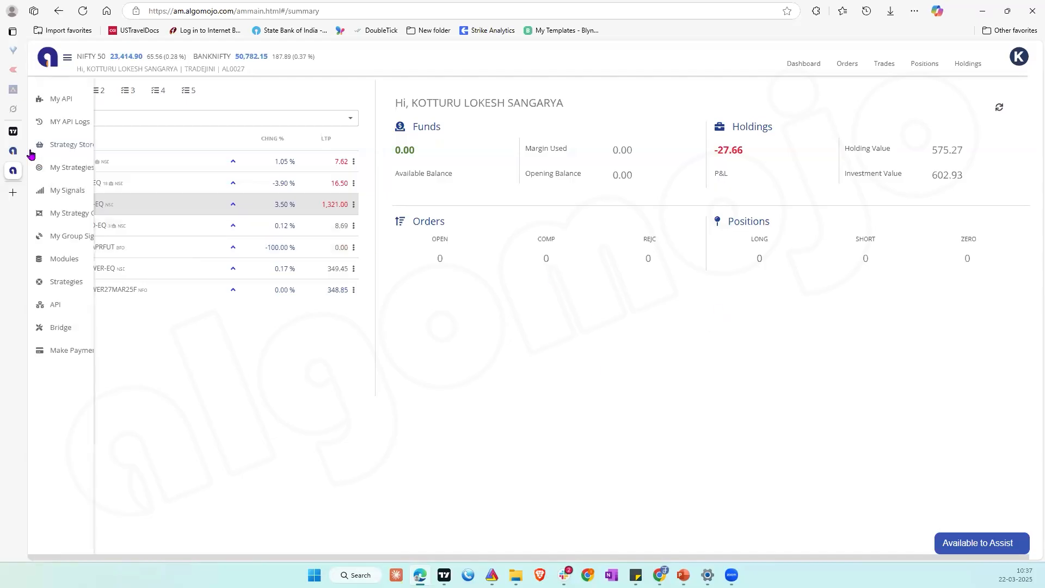
click(60, 100)
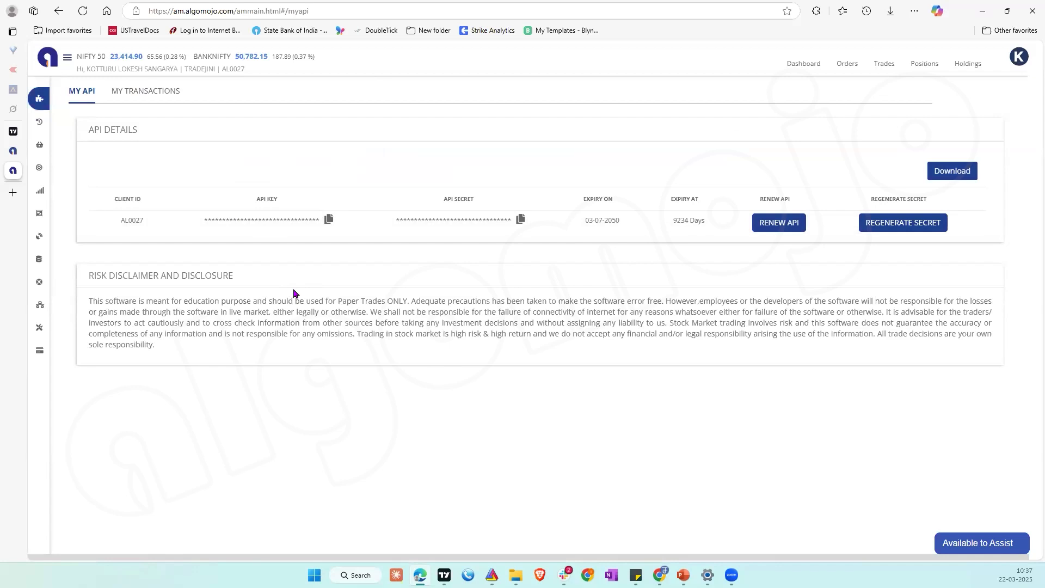
double_click(599, 221)
double_click(690, 222)
click(680, 223)
click(779, 223)
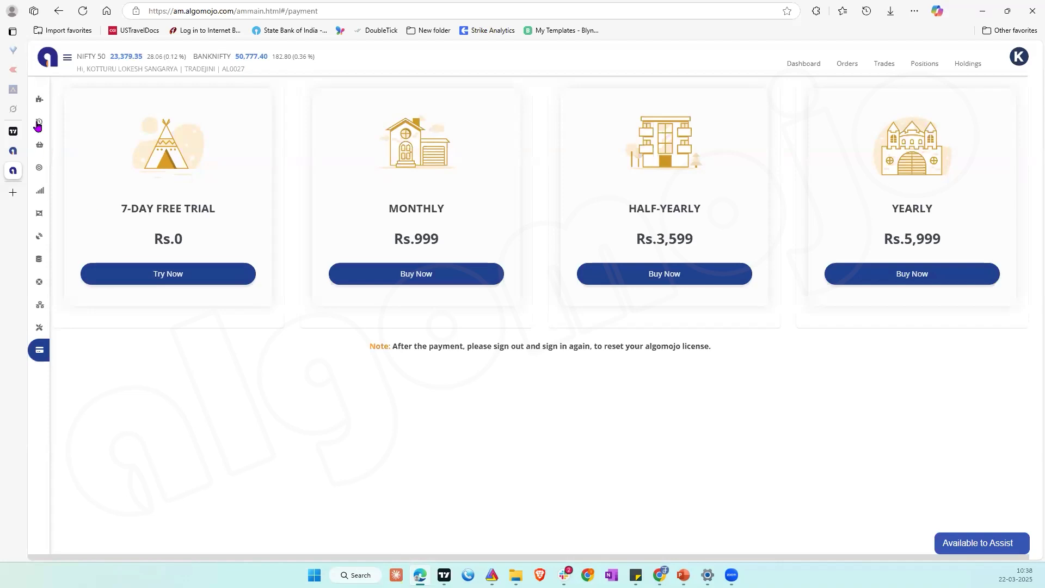
click(50, 99)
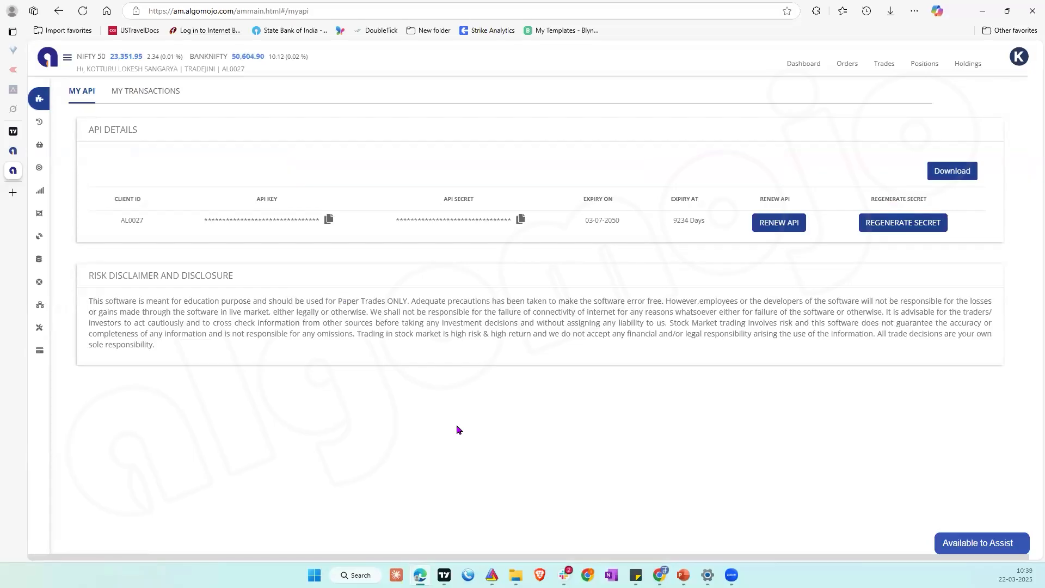
Step: Create a new strategy under My Strategies and name it DEMO NF FUTURES
mouse_move(42, 173)
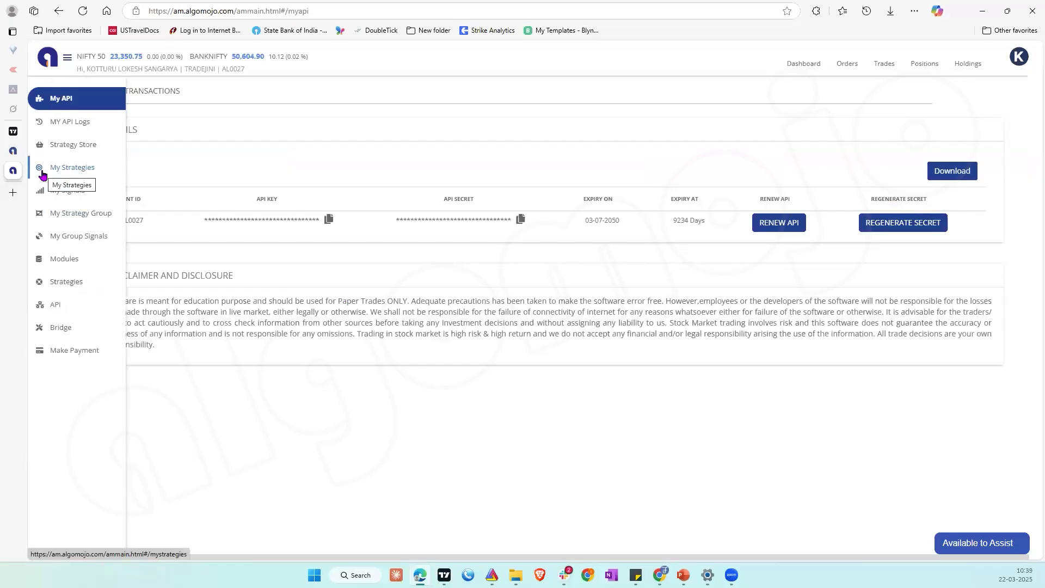
click(75, 170)
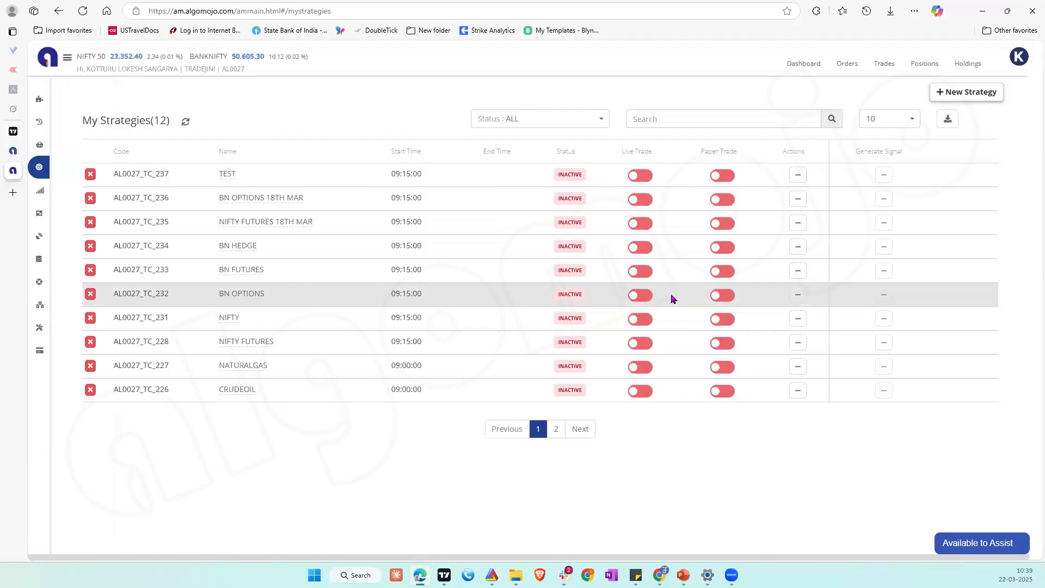
click(973, 94)
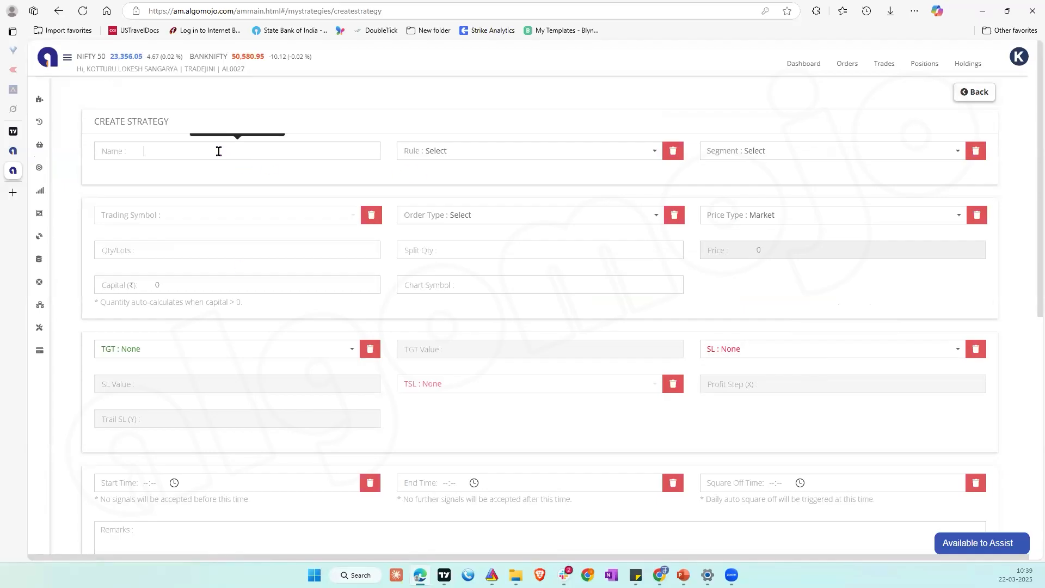
text(DEMO NF FUTURES)
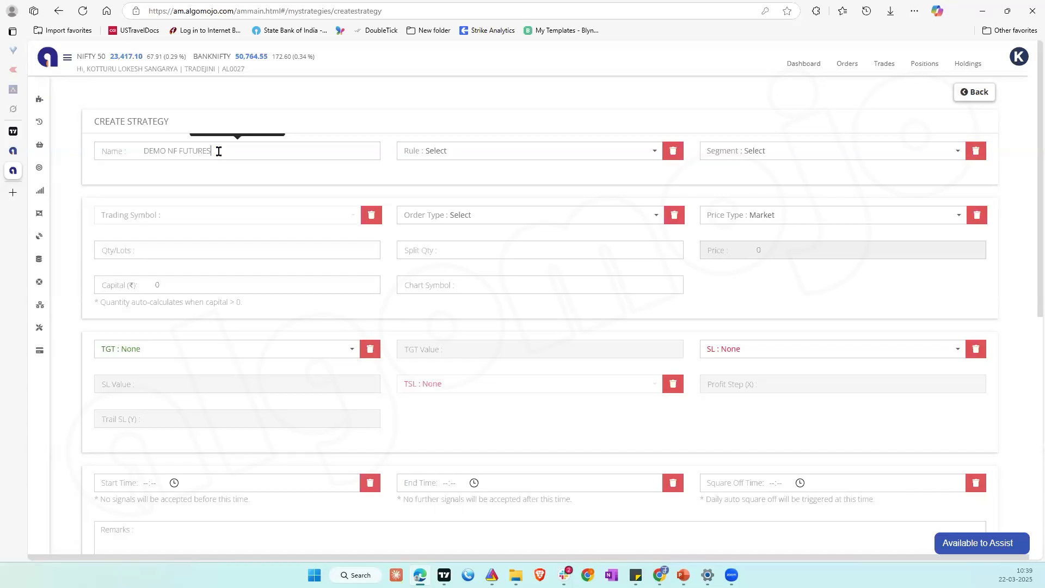
Step: Set the strategy's rule to STOP + REVERSAL (BUY+SELL, SHORT+COVER)
click(457, 153)
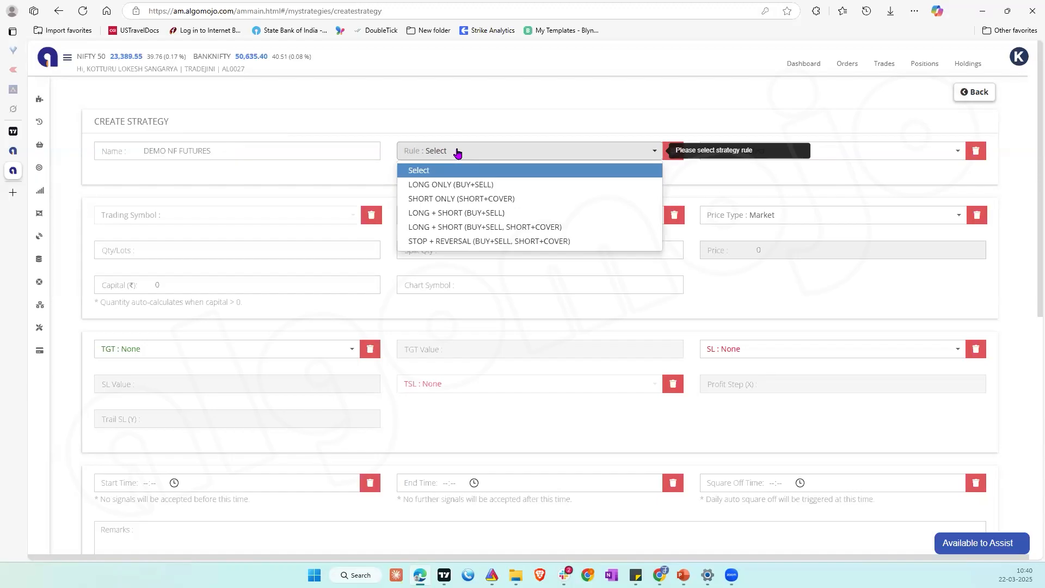
click(476, 241)
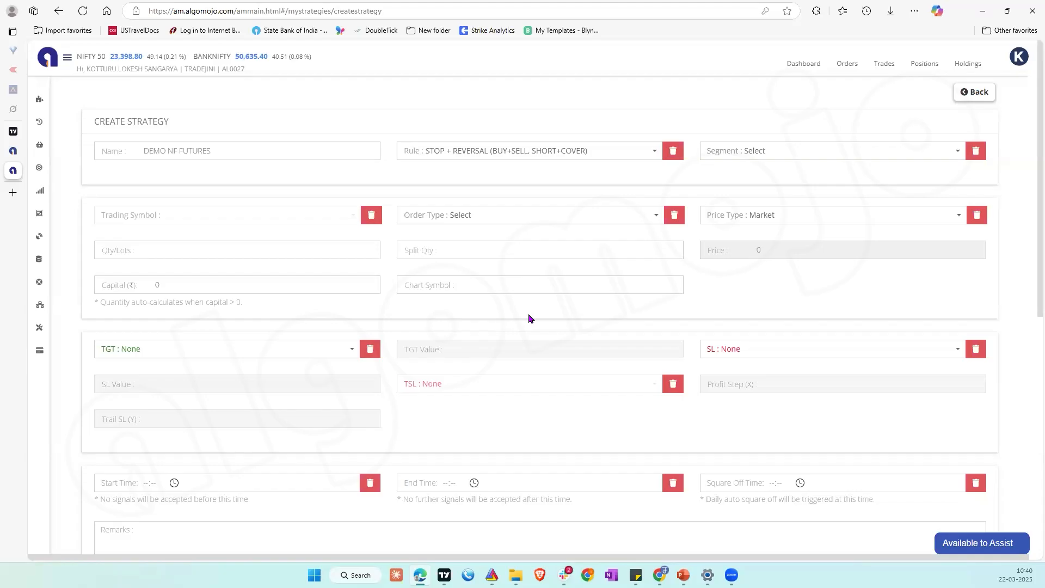
click(590, 157)
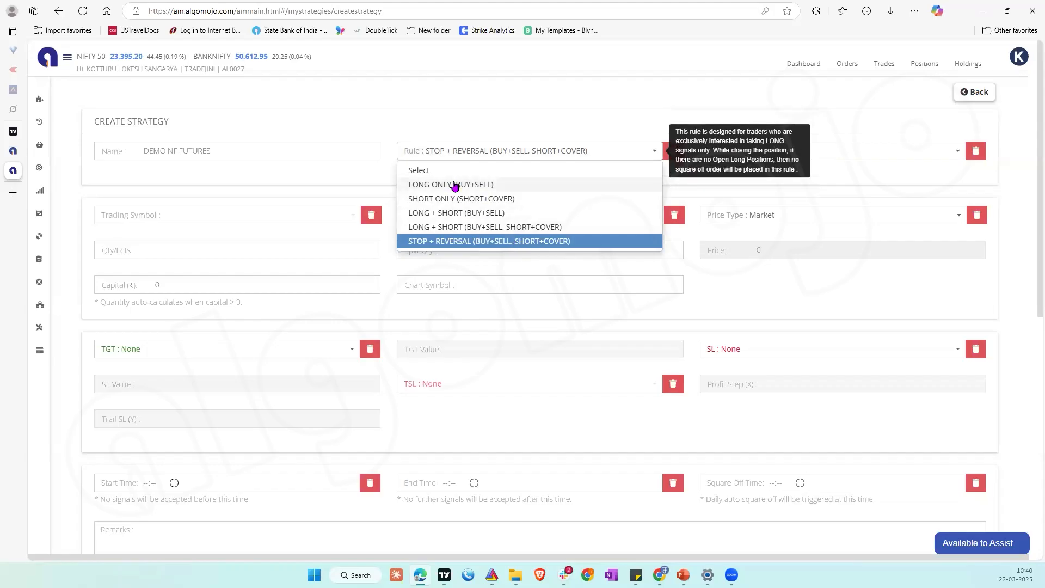
click(461, 241)
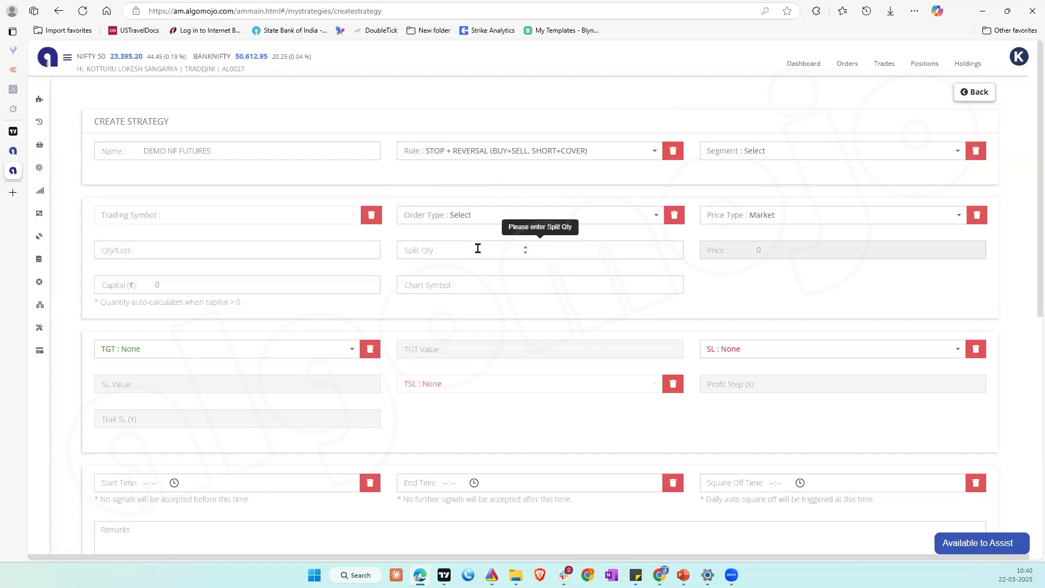
Step: Set the strategy's segment to Futures & Options and choose NIFTY27MAR25F as the trading symbol
click(755, 153)
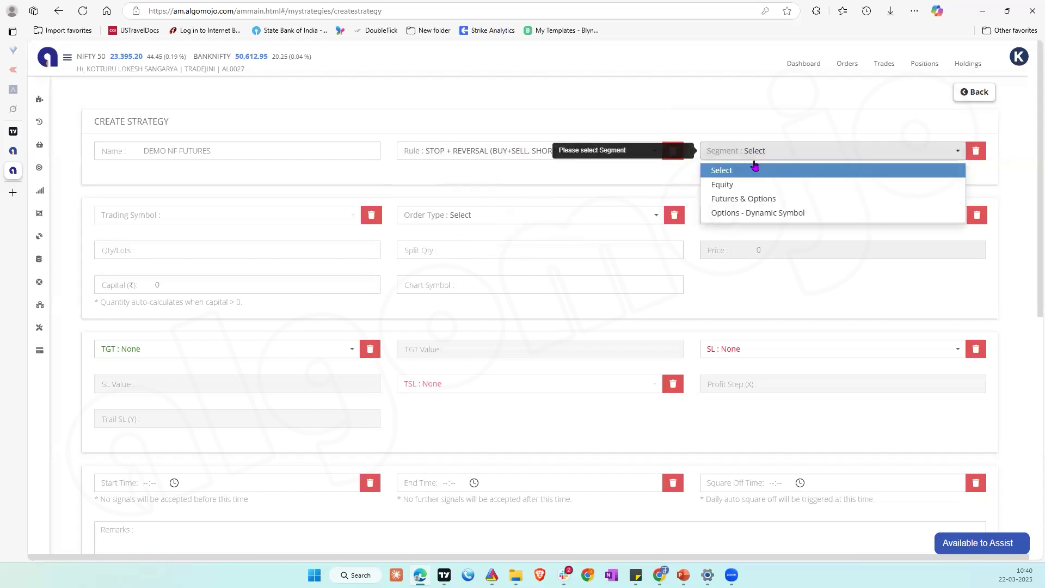
click(760, 202)
click(216, 218)
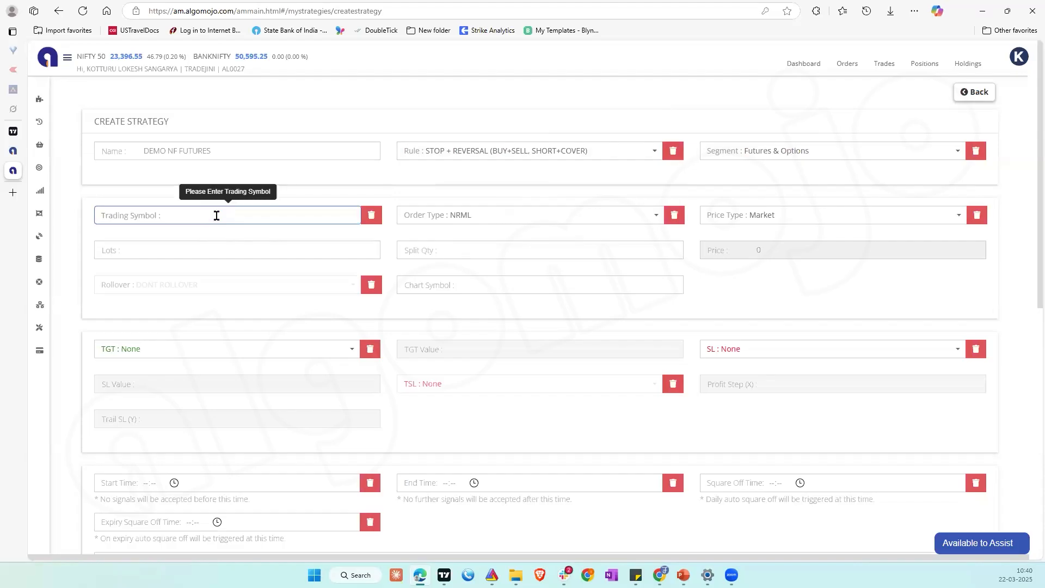
text(NIFY)
key(BackSpace)
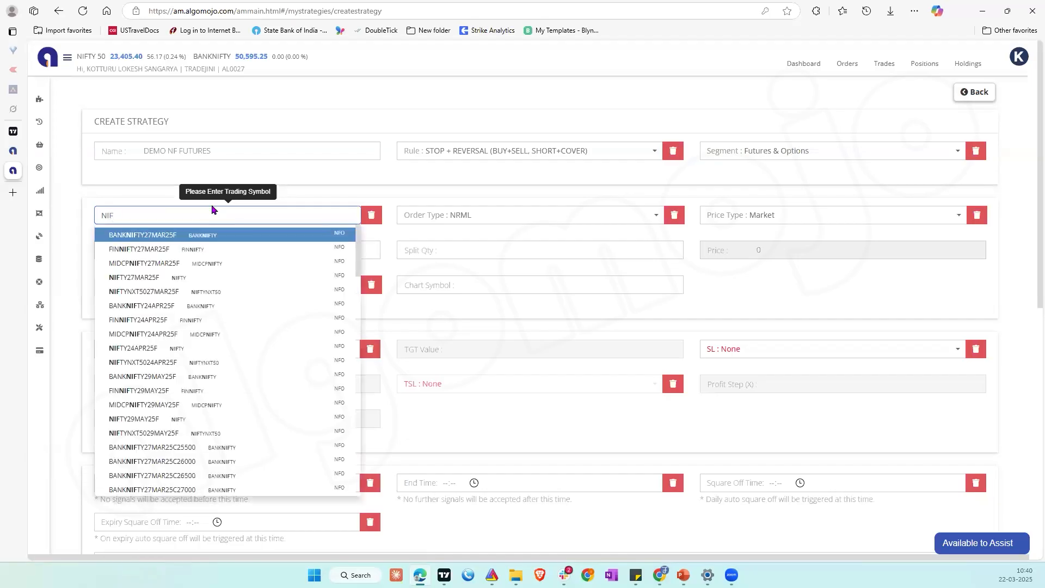
click(151, 278)
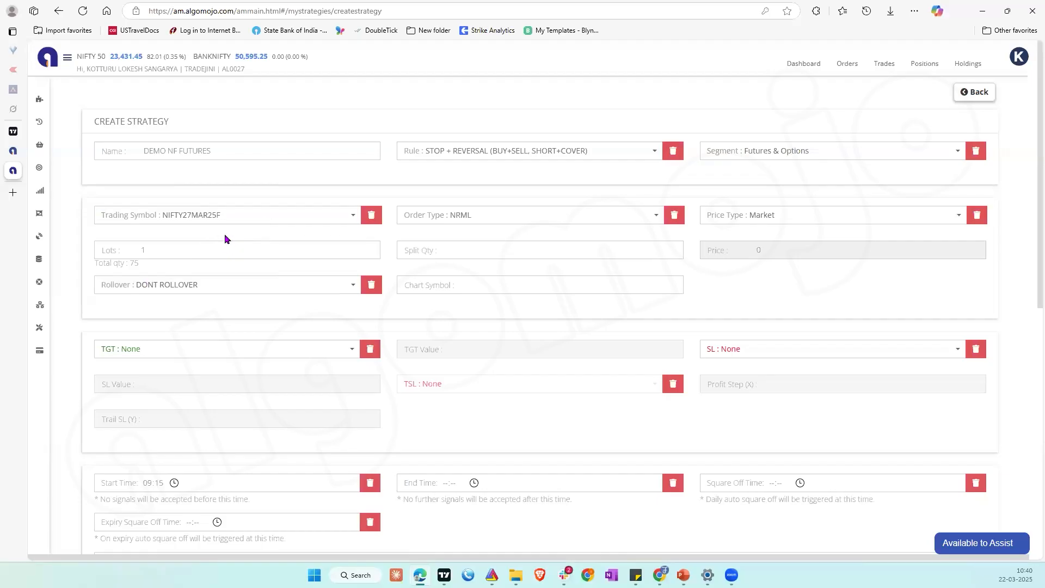
Step: Set the strategy's order type to MIS and choose Market as the price type
click(488, 220)
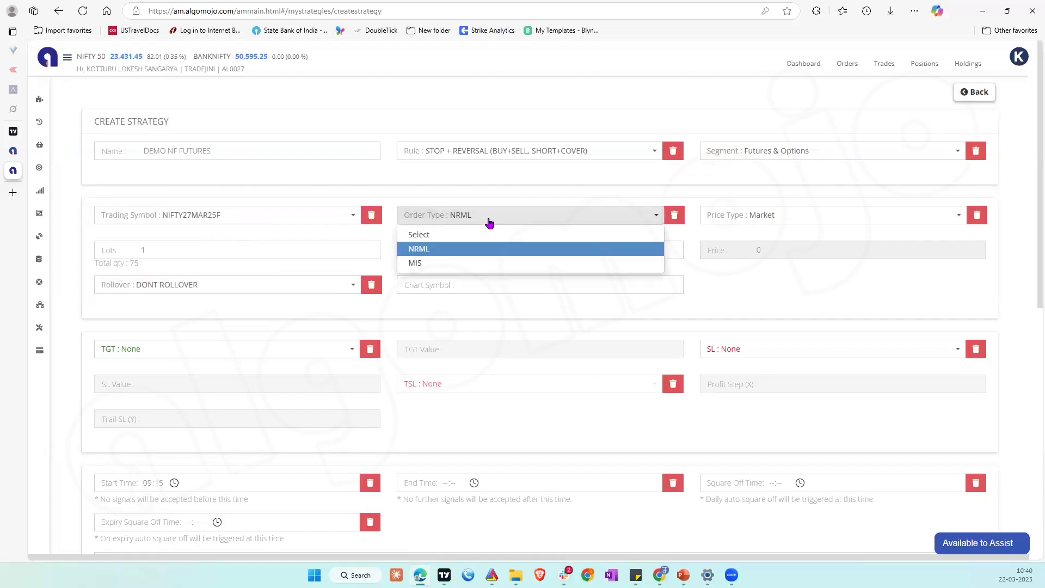
click(440, 263)
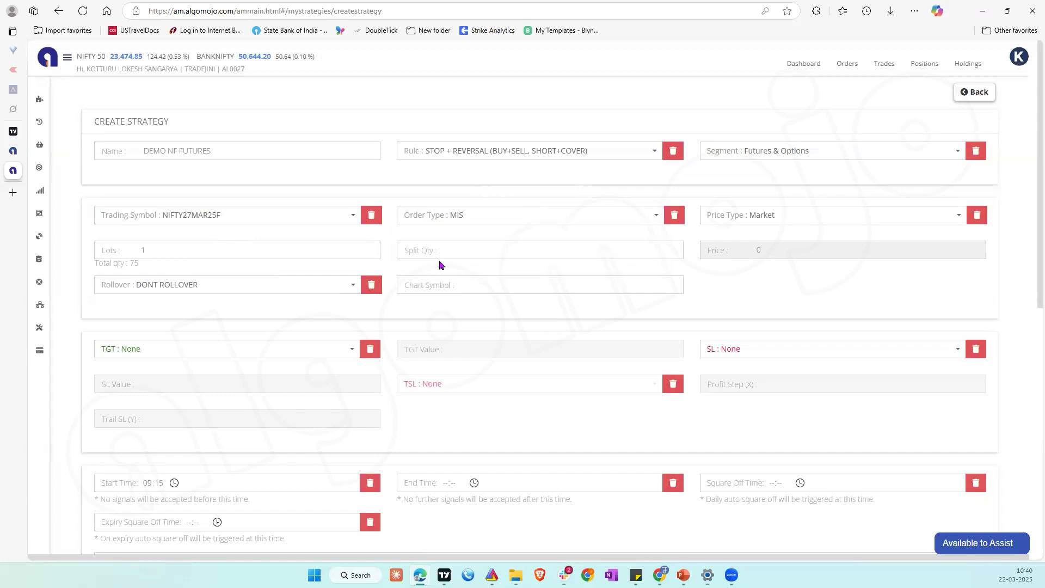
click(797, 219)
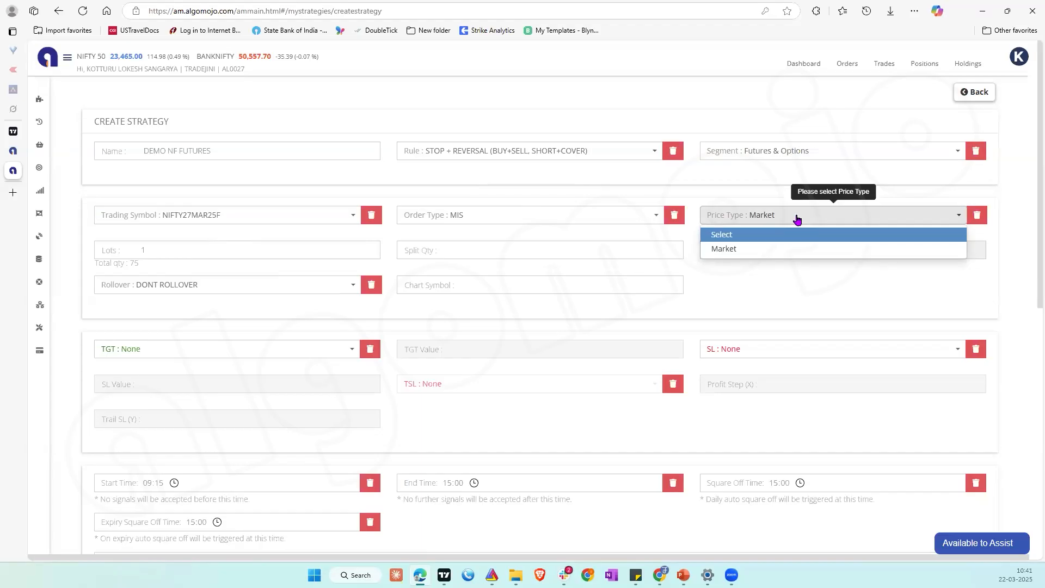
click(725, 250)
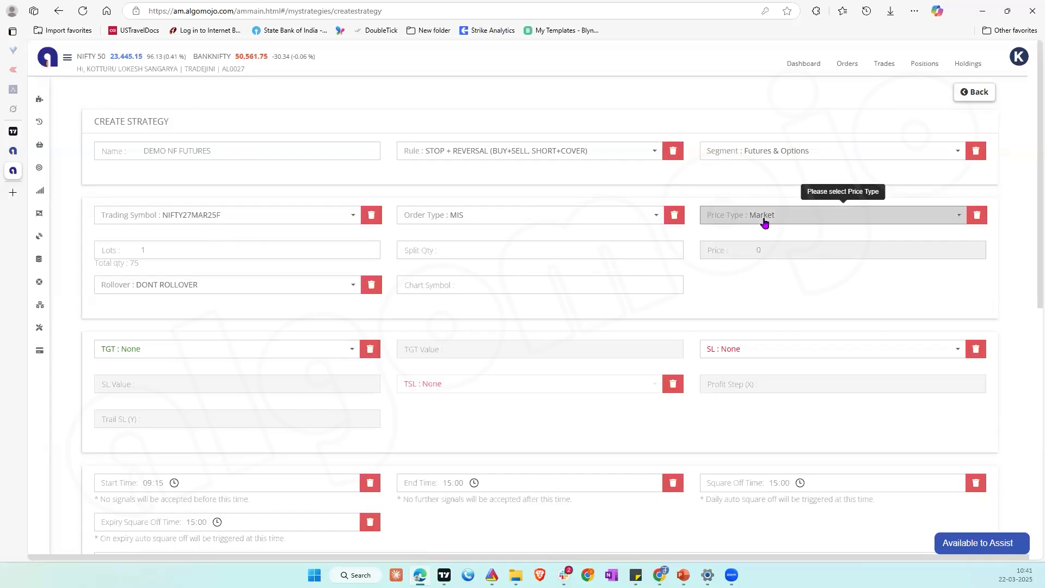
click(764, 222)
click(729, 250)
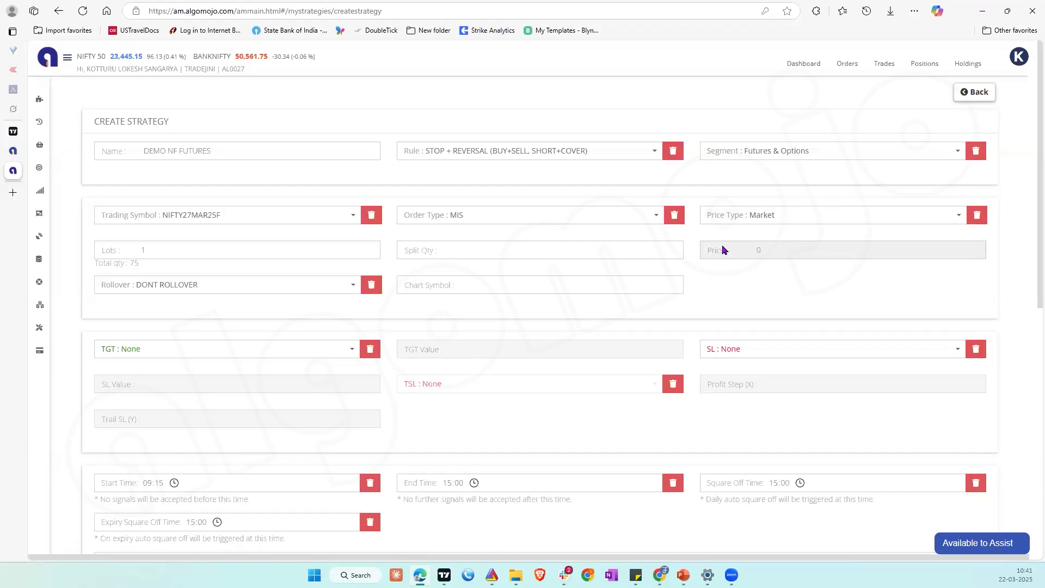
Step: Try 50 lots for the NIFTY27MAR25F contract and switch the order type back to NRML
click(164, 252)
key(BackSpace)
text(50)
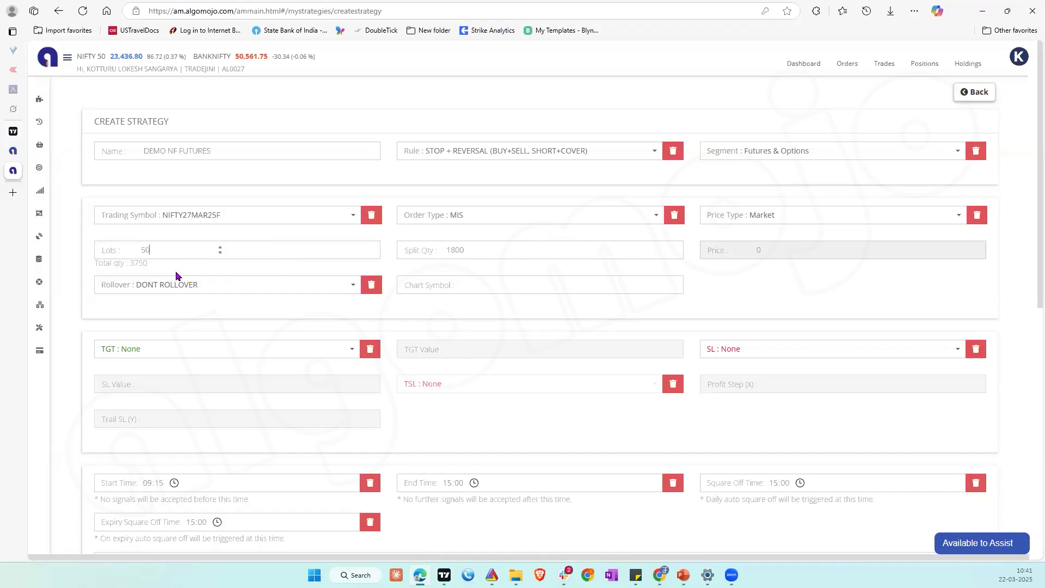
triple_click(139, 270)
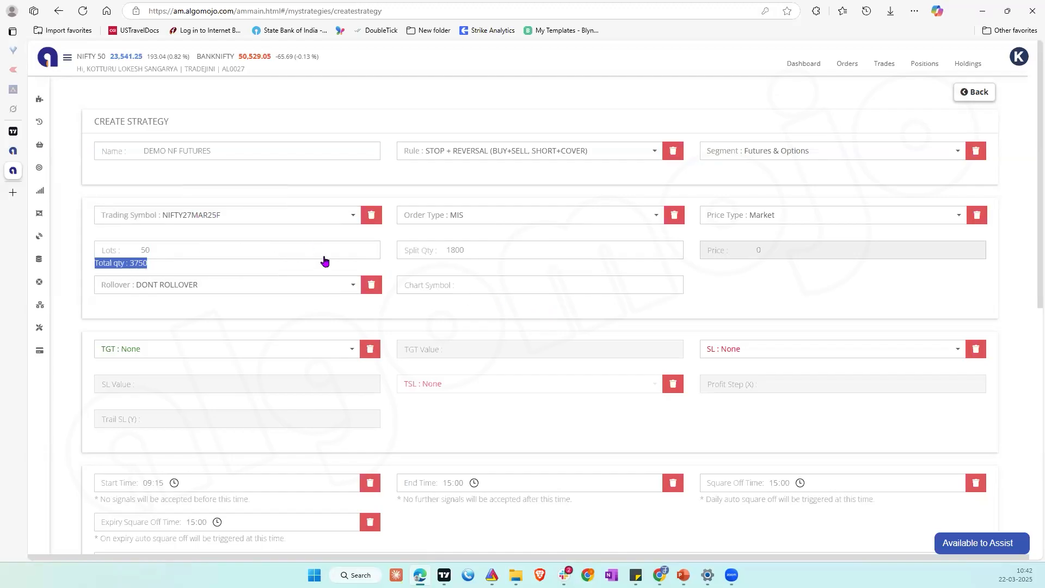
click(504, 218)
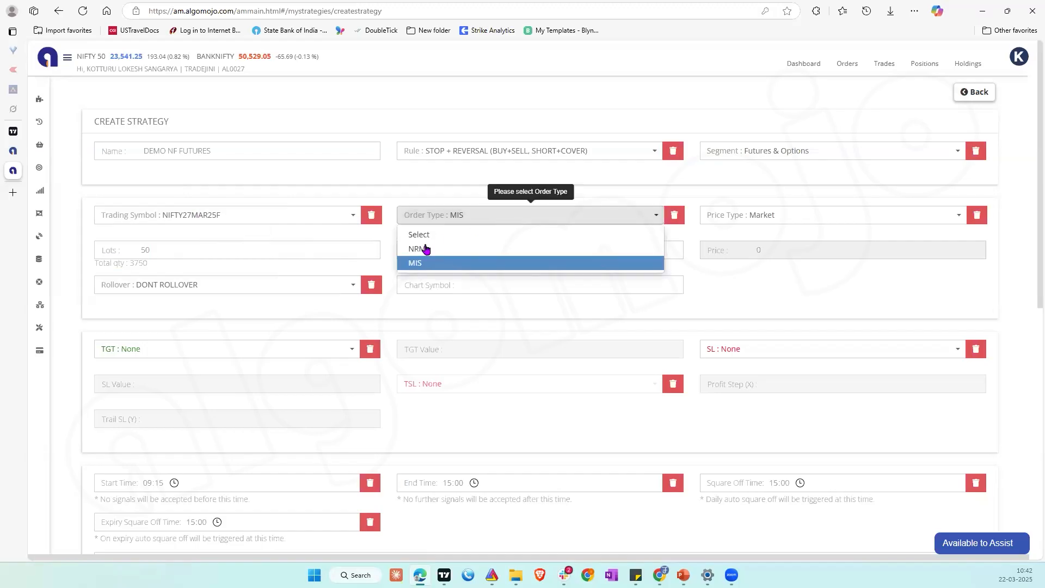
click(451, 262)
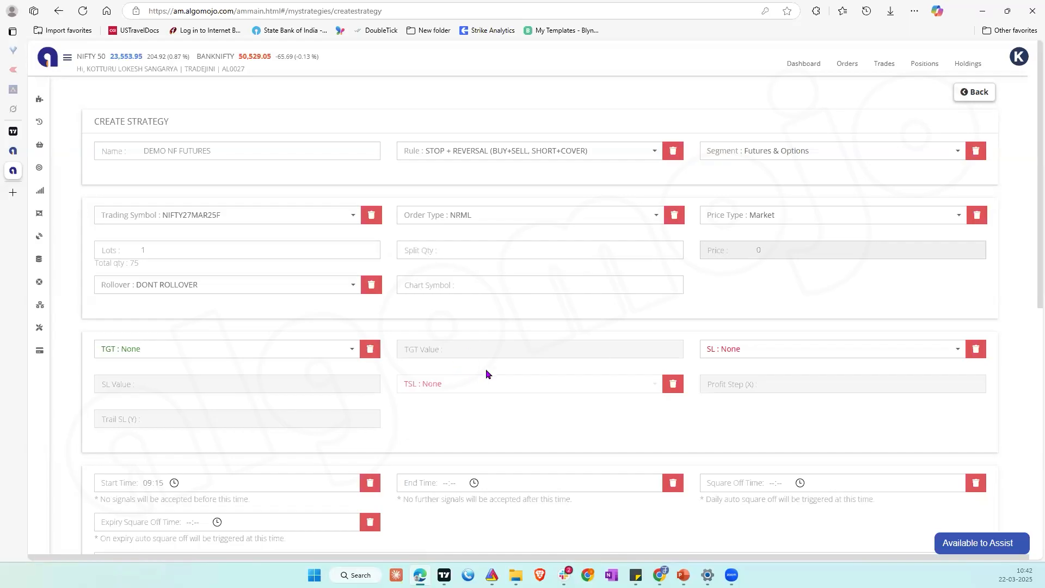
Step: View the available target and stop-loss types without choosing any, and submit the strategy
click(319, 355)
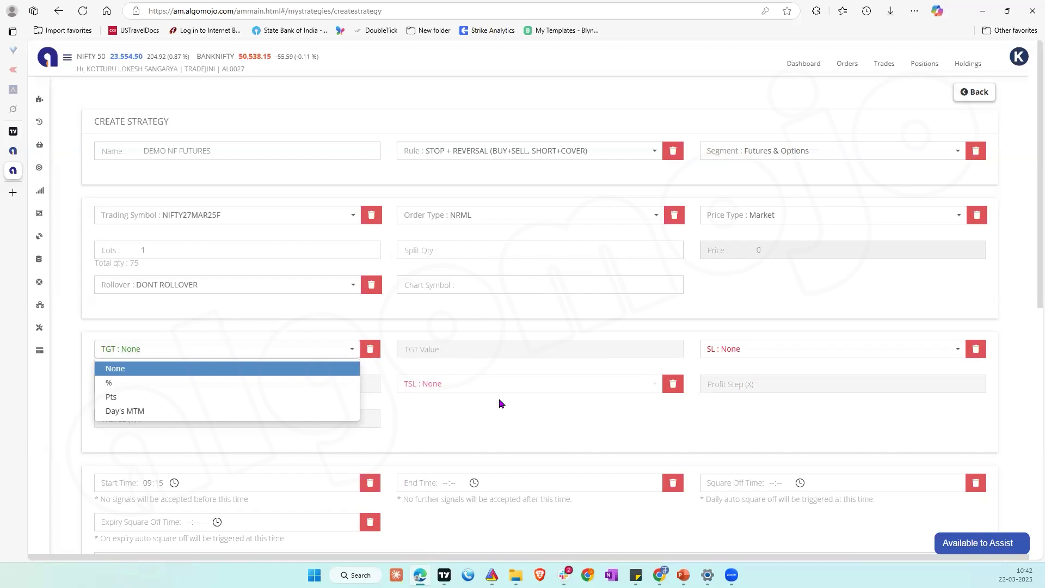
click(734, 354)
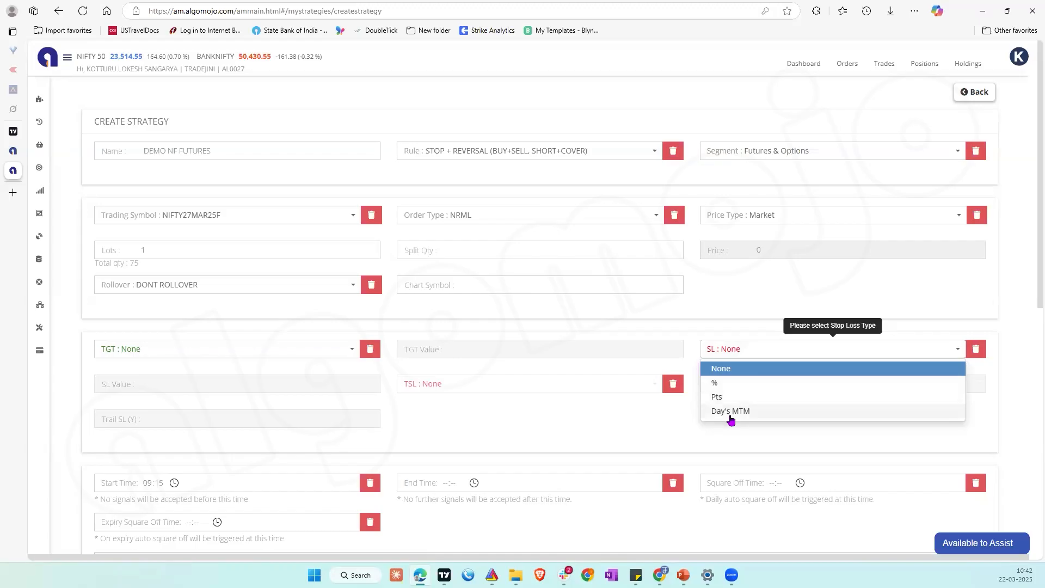
click(440, 425)
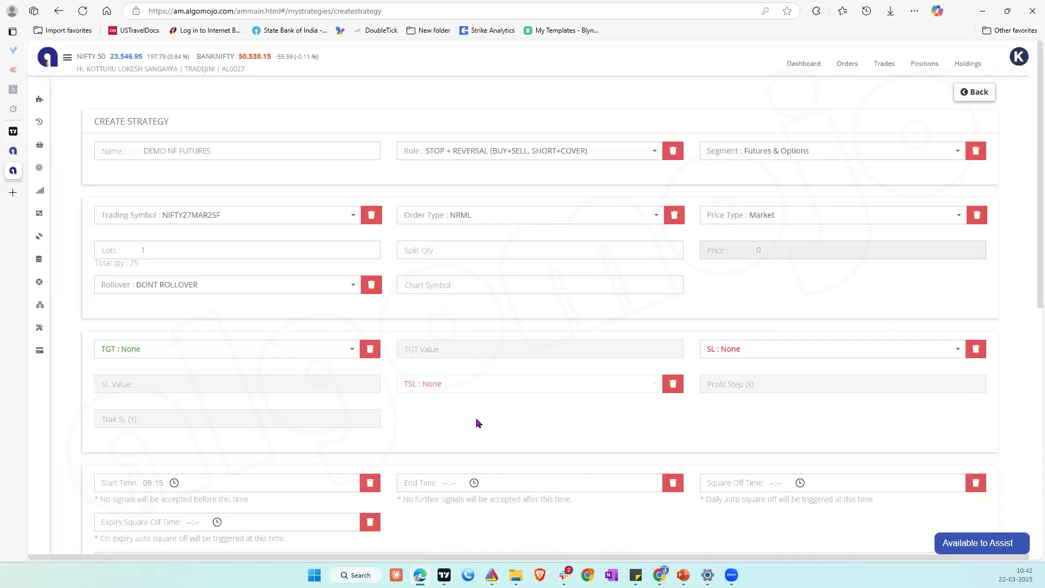
scroll(476, 417, down, 2)
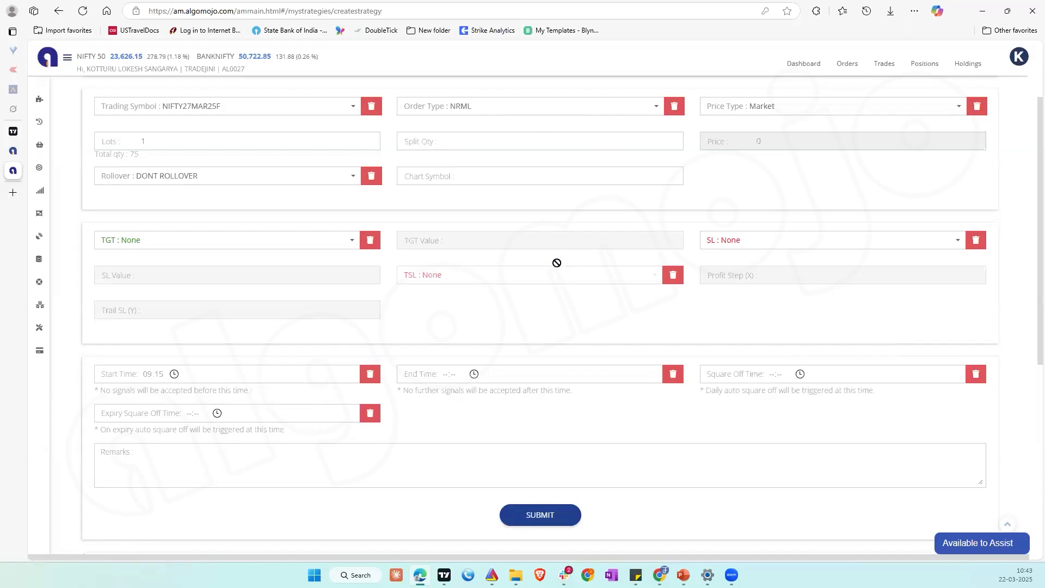
click(554, 517)
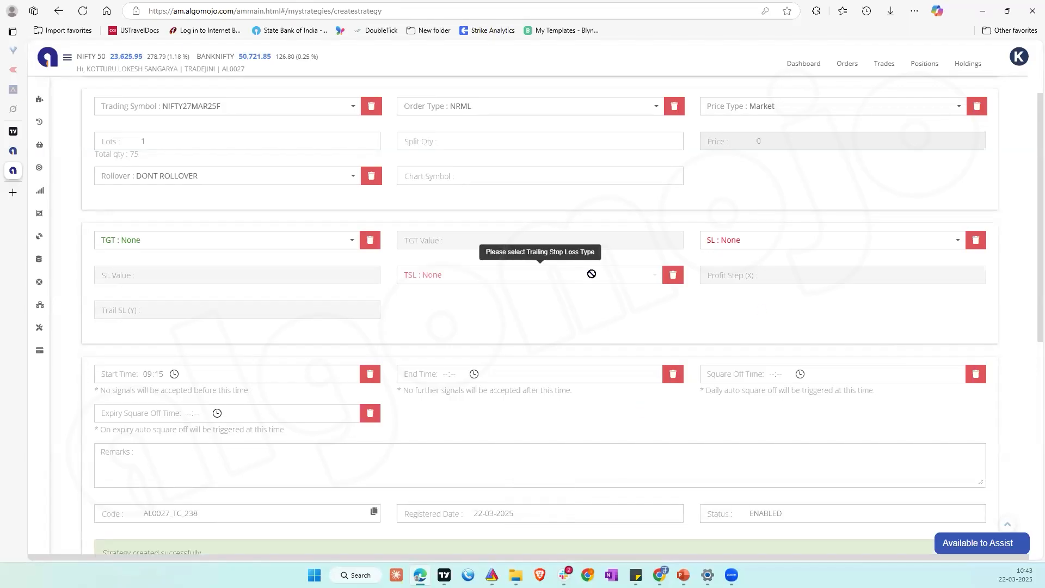
Step: Examine the created strategy's webhook section and compare its TradingView message formats for Strategy and Indicator
scroll(592, 275, down, 3)
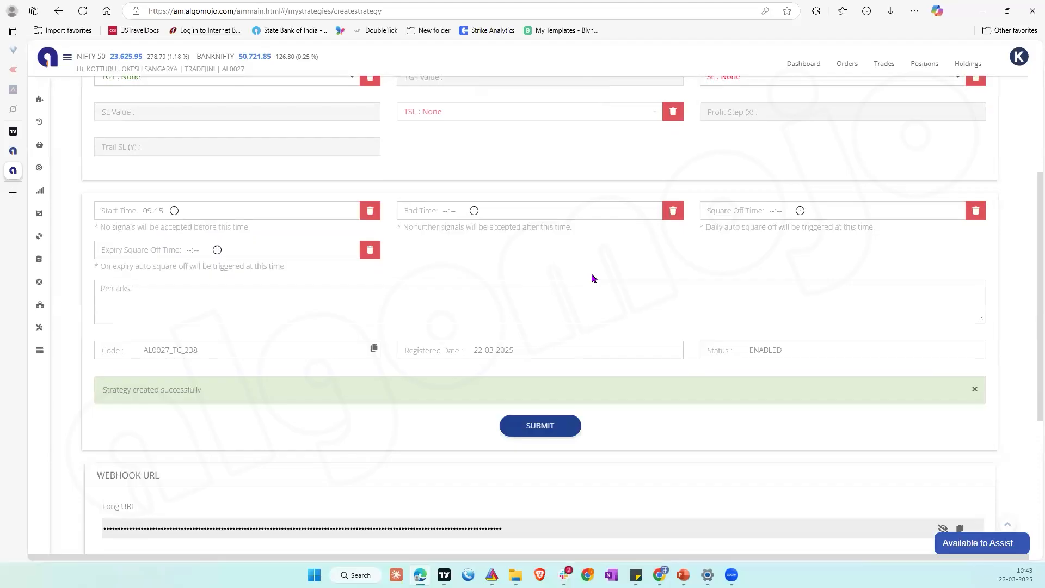
scroll(385, 398, down, 1)
scroll(385, 400, down, 4)
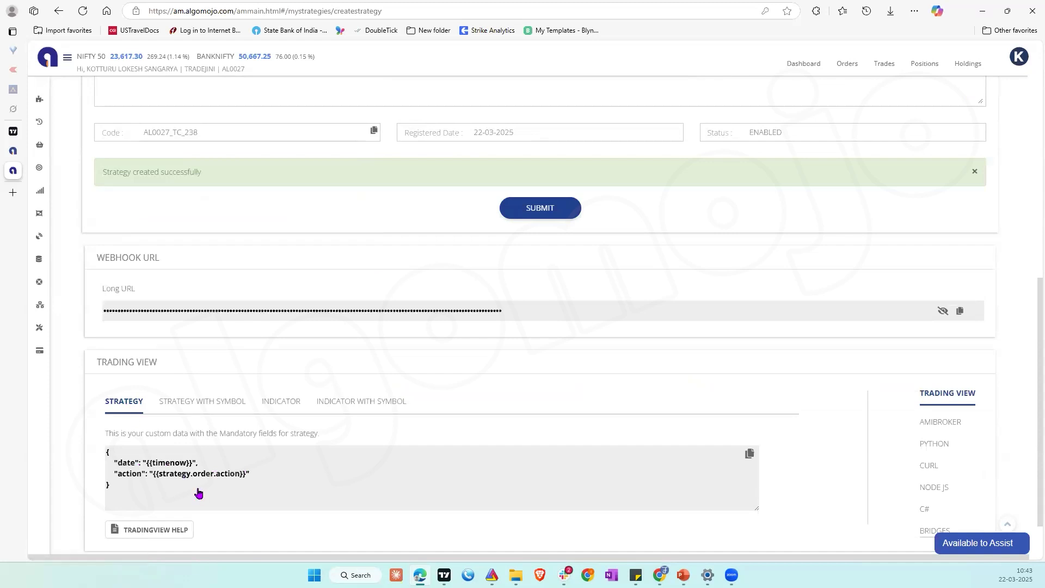
click(281, 407)
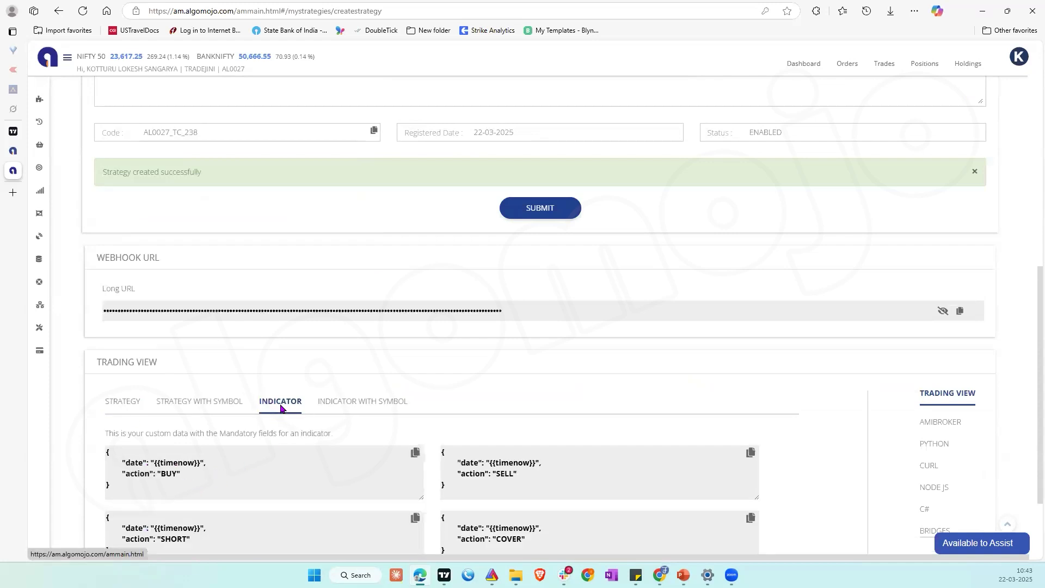
scroll(364, 431, down, 2)
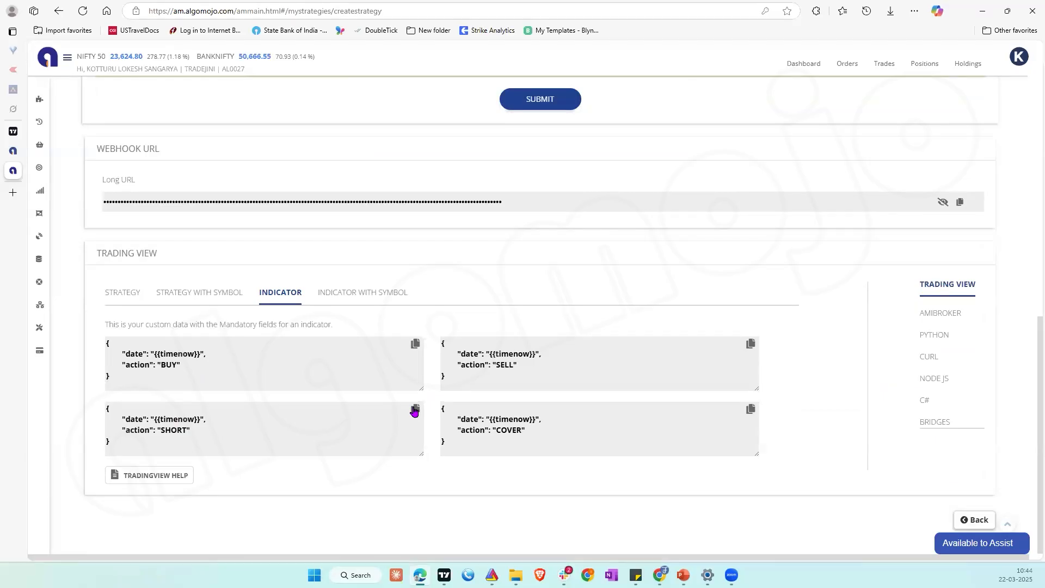
click(123, 293)
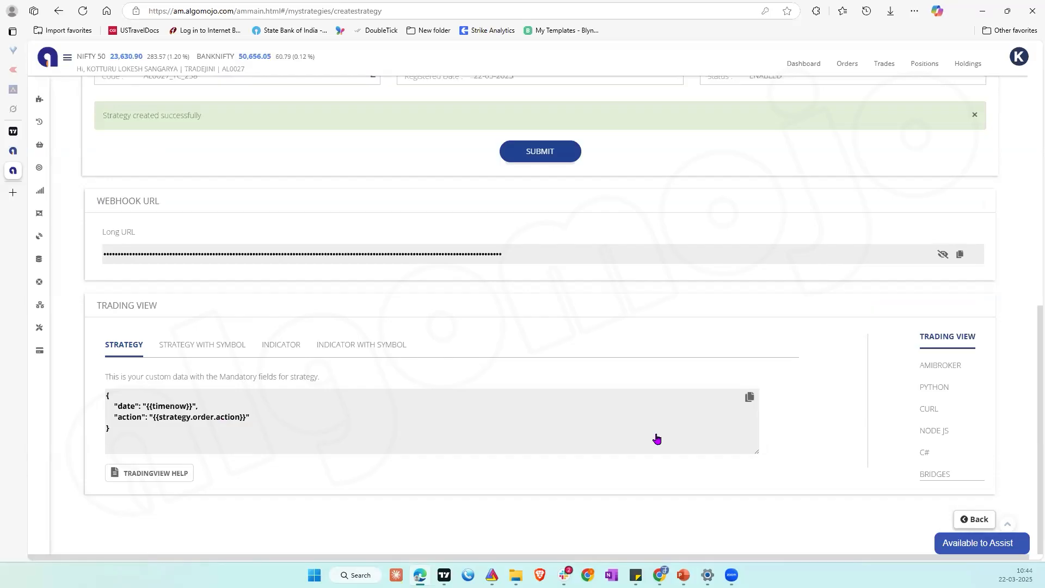
scroll(658, 433, up, 3)
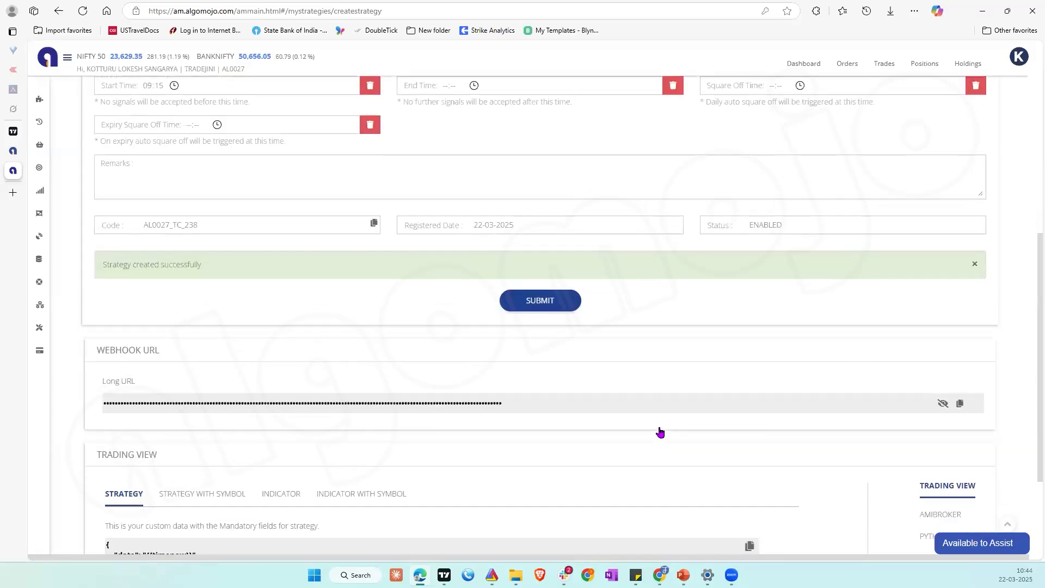
scroll(659, 432, up, 8)
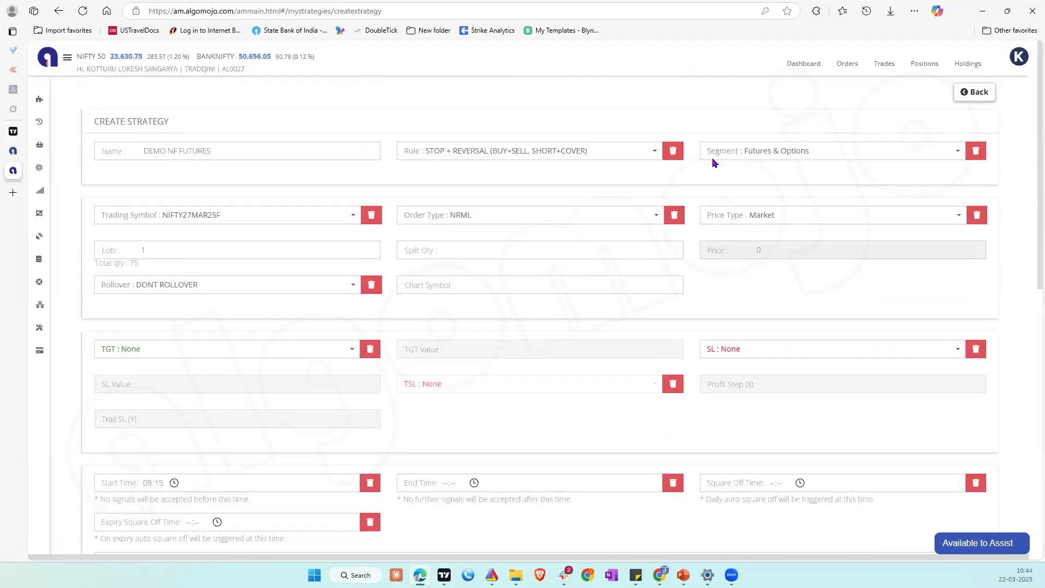
Step: Return to My Strategies, enable Paper Trade for DEMO NF FUTURES, and generate a manual BUY signal for it
click(986, 94)
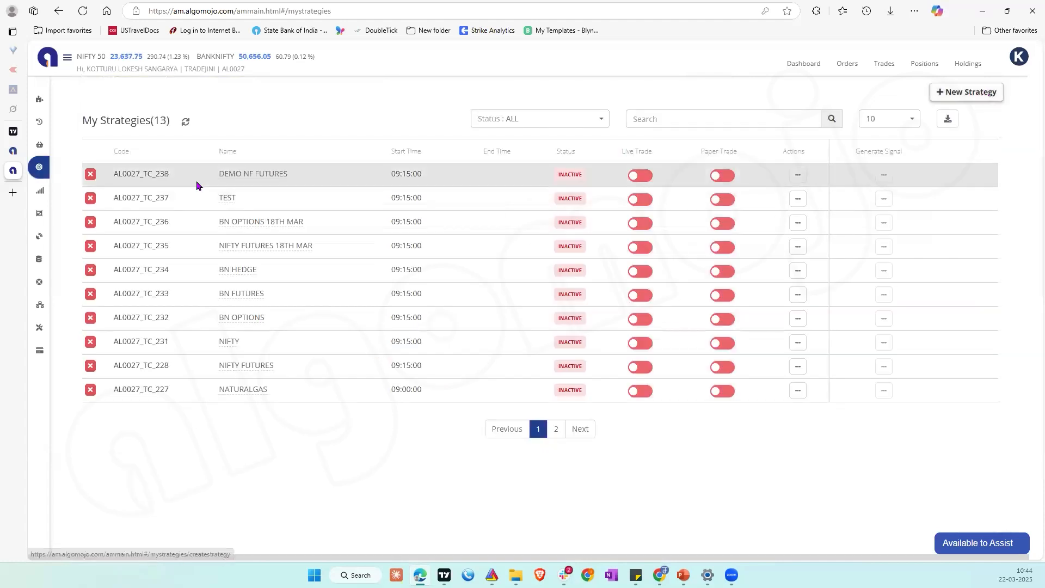
click(716, 175)
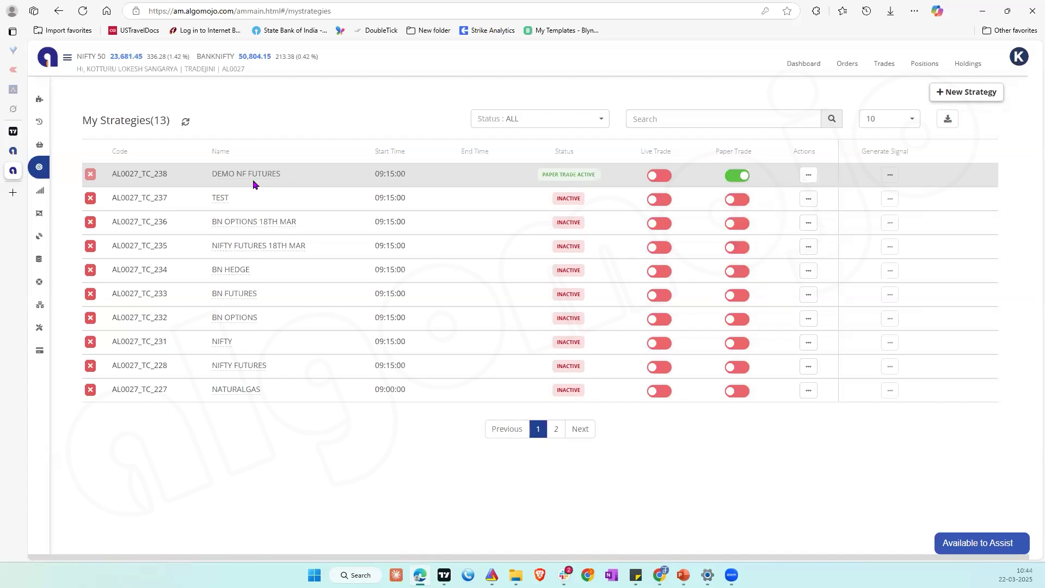
click(889, 176)
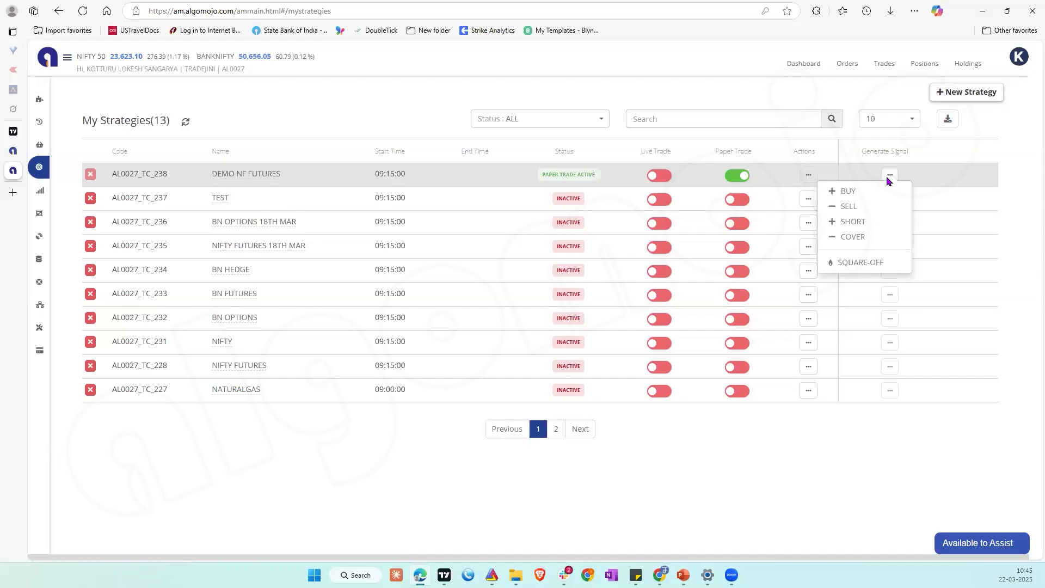
click(855, 191)
click(891, 174)
click(868, 191)
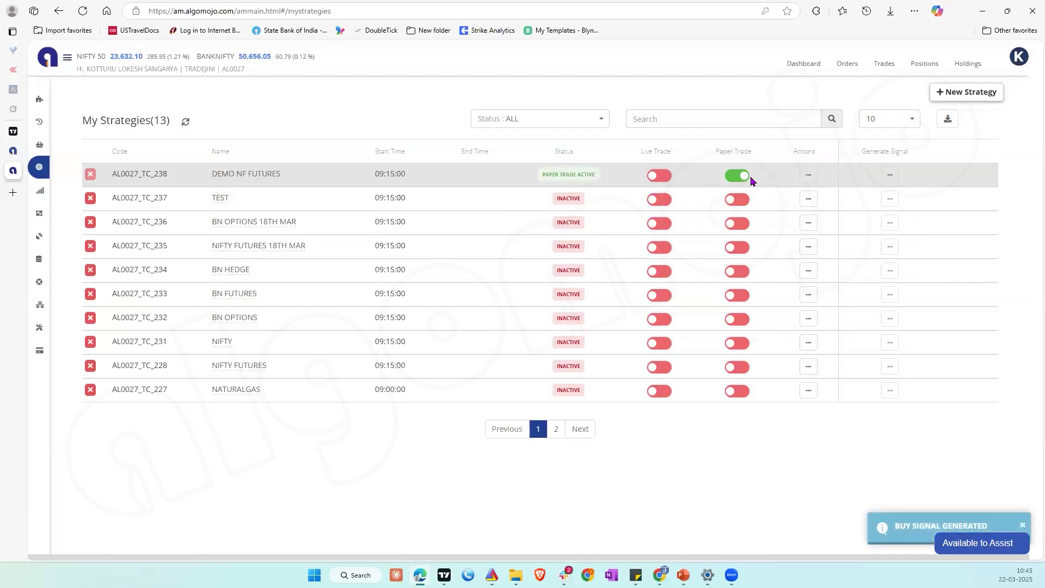
Step: Check the DEMO NF FUTURES signal and its order in My Signals, and open the positions list
mouse_move(63, 200)
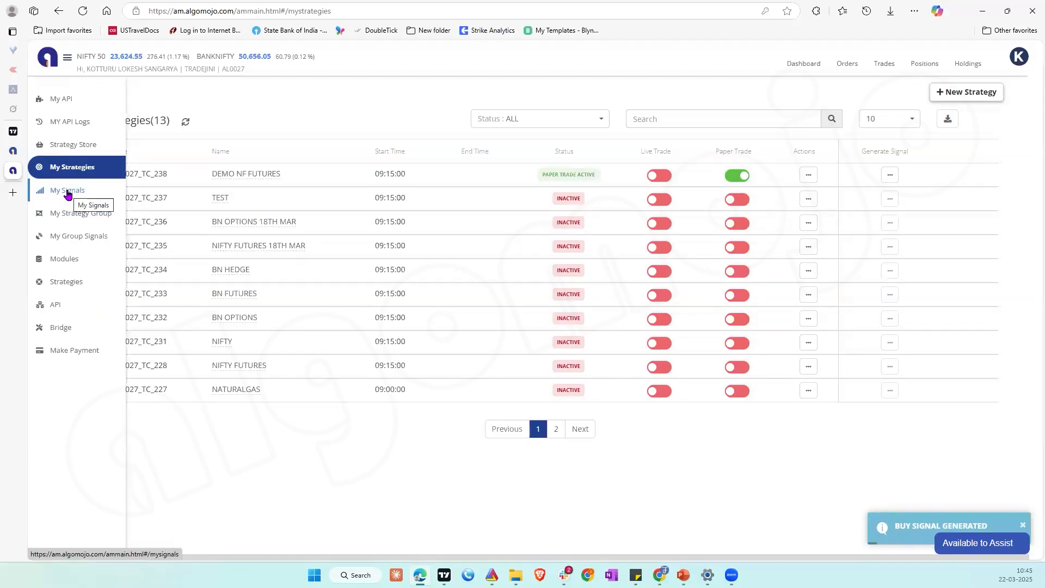
click(68, 192)
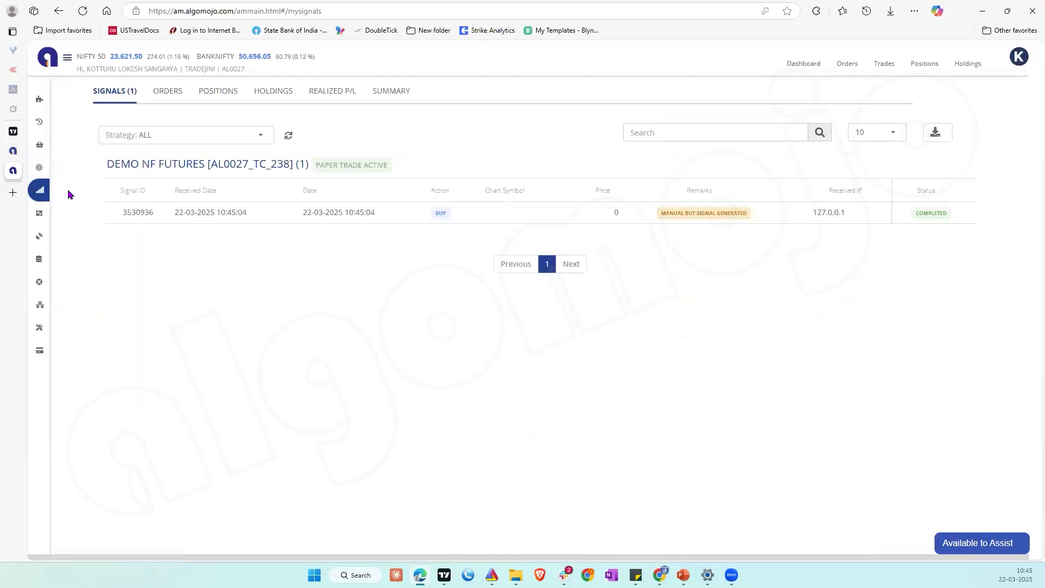
triple_click(706, 212)
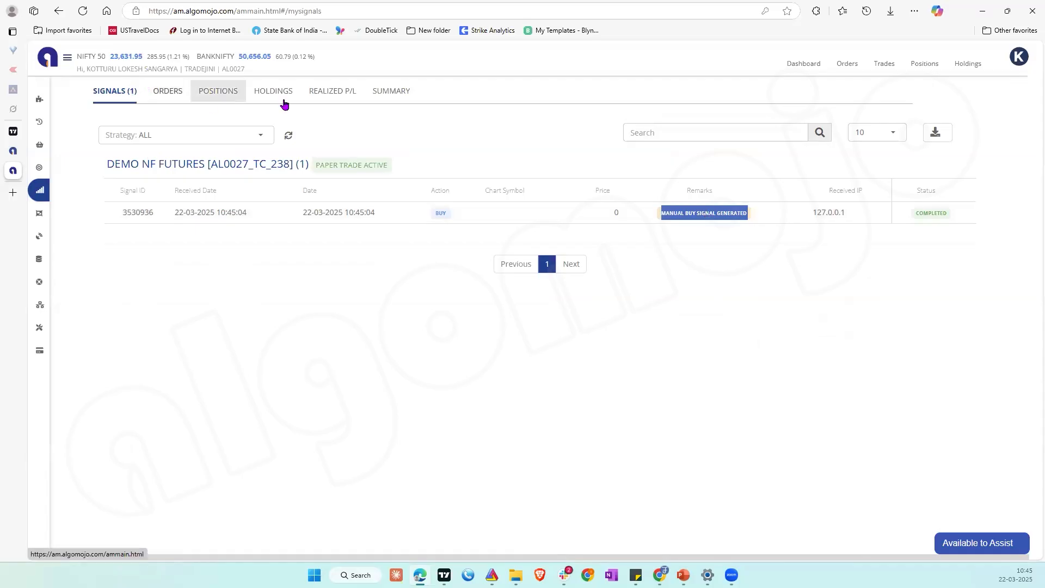
mouse_move(47, 203)
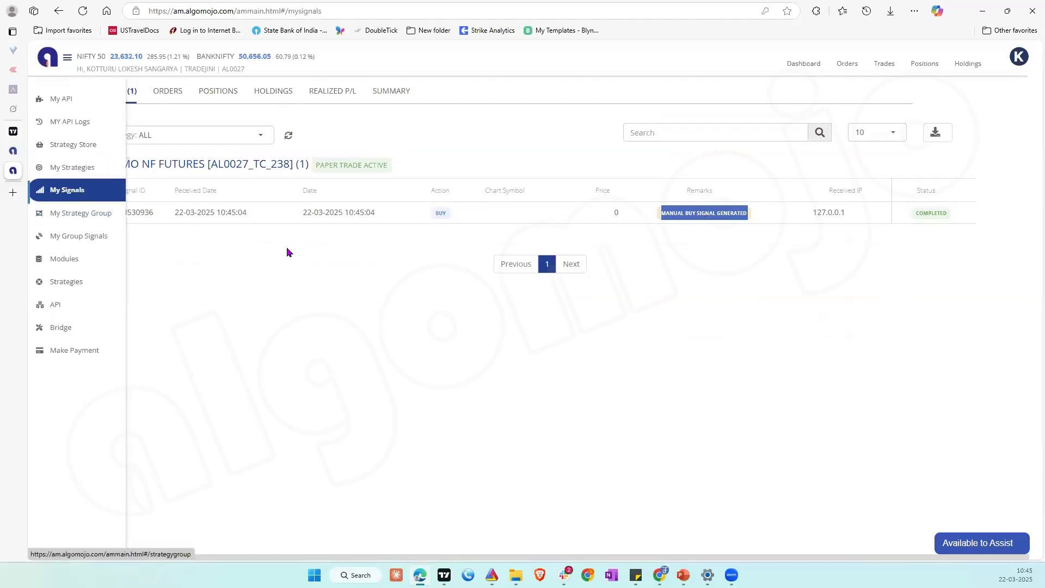
click(158, 101)
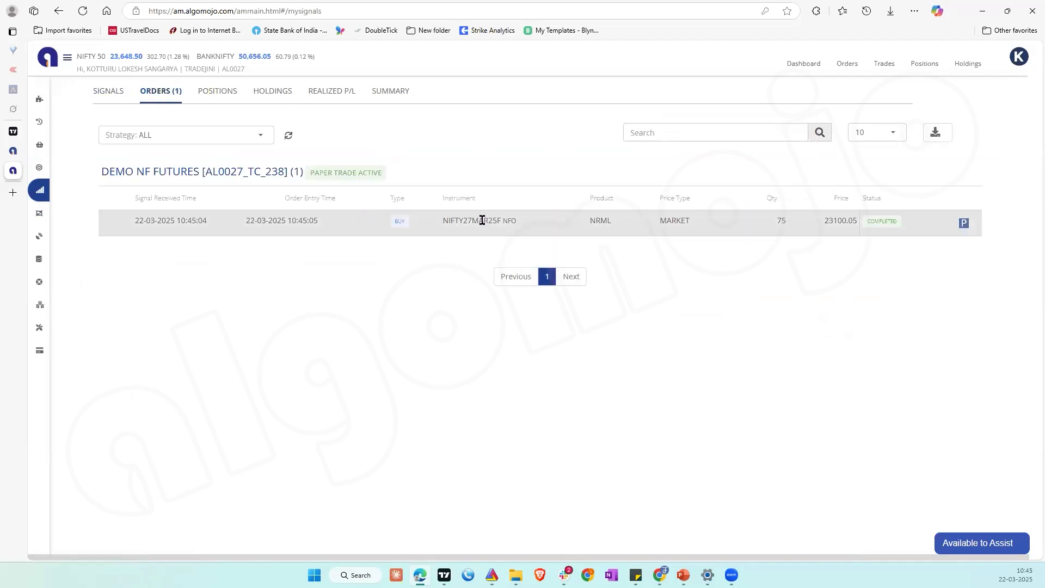
click(218, 94)
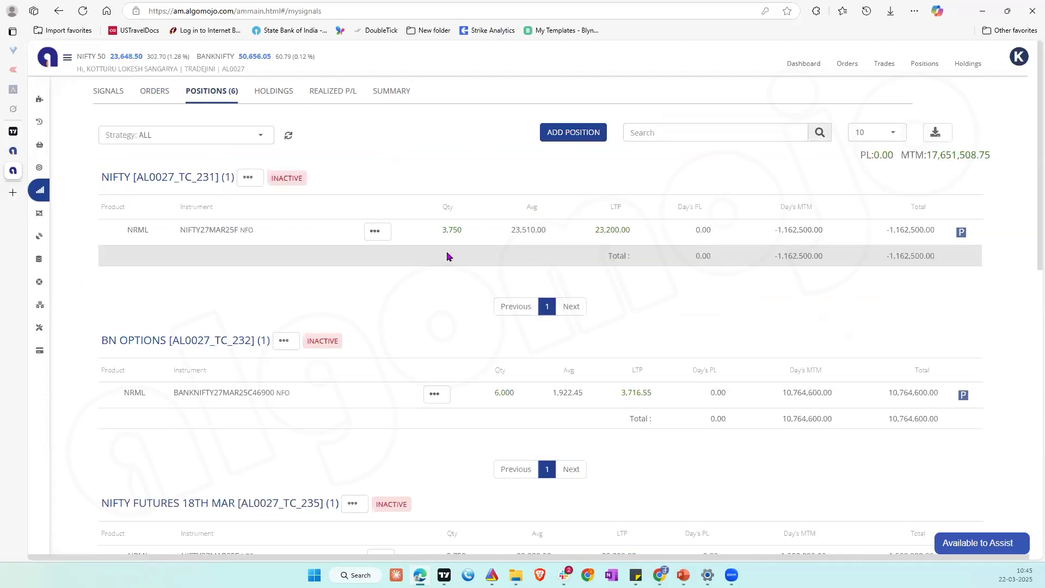
Step: Filter the positions to the DEMO NF FUTURES strategy and examine its quantity, average price and LTP
click(237, 135)
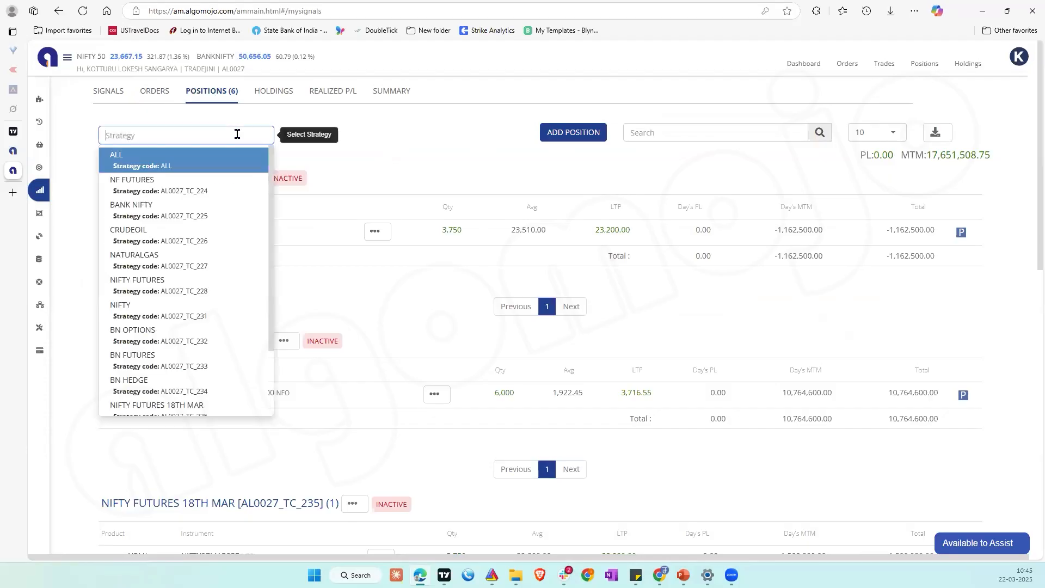
scroll(243, 251, down, 2)
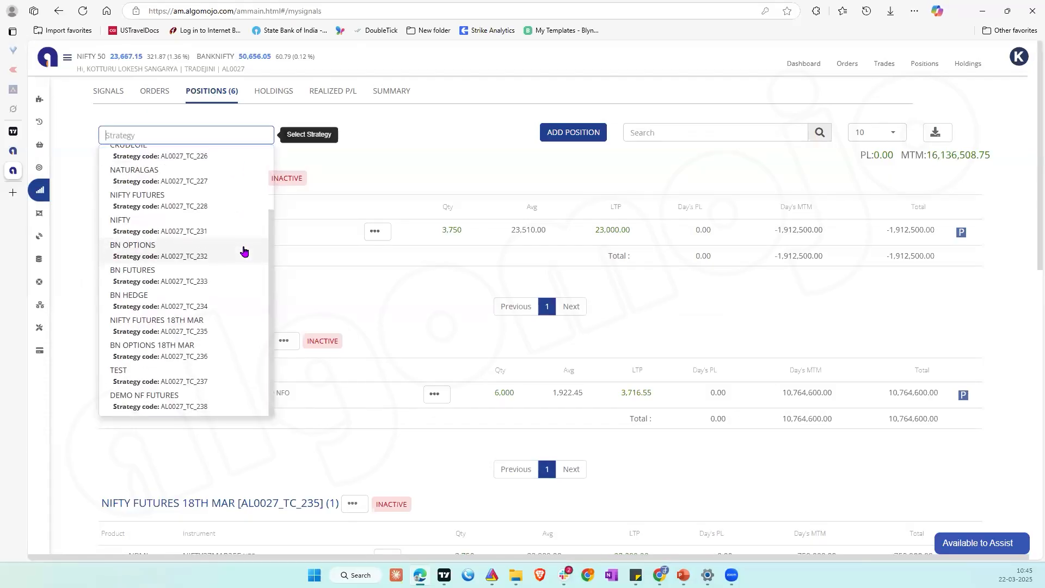
click(204, 403)
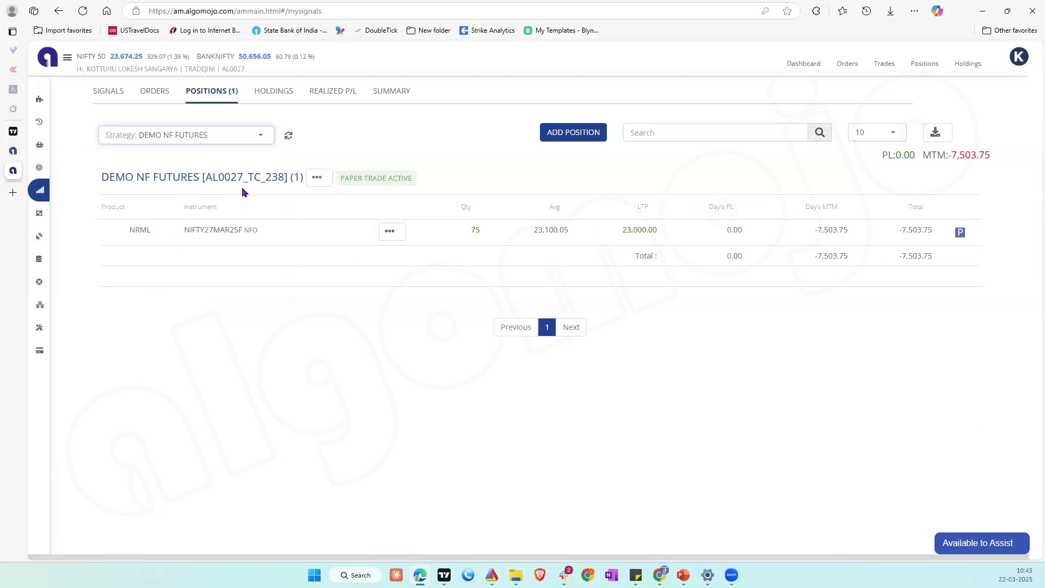
double_click(475, 229)
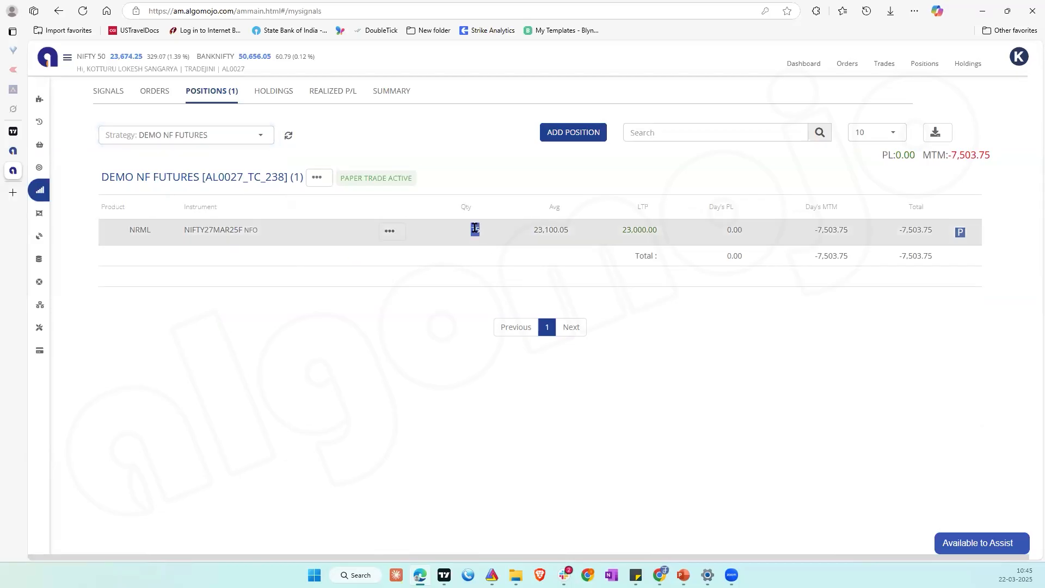
double_click(552, 229)
double_click(638, 230)
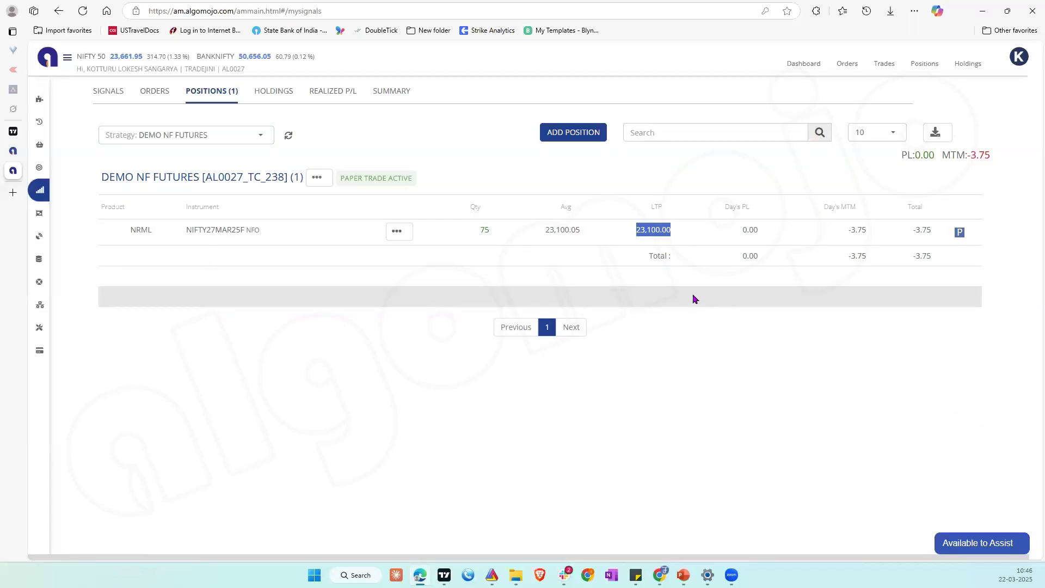
Step: Submit a position adjustment for NIFTY27MAR25F with net quantity 75 and net price 23100.05, and refresh the positions
click(396, 233)
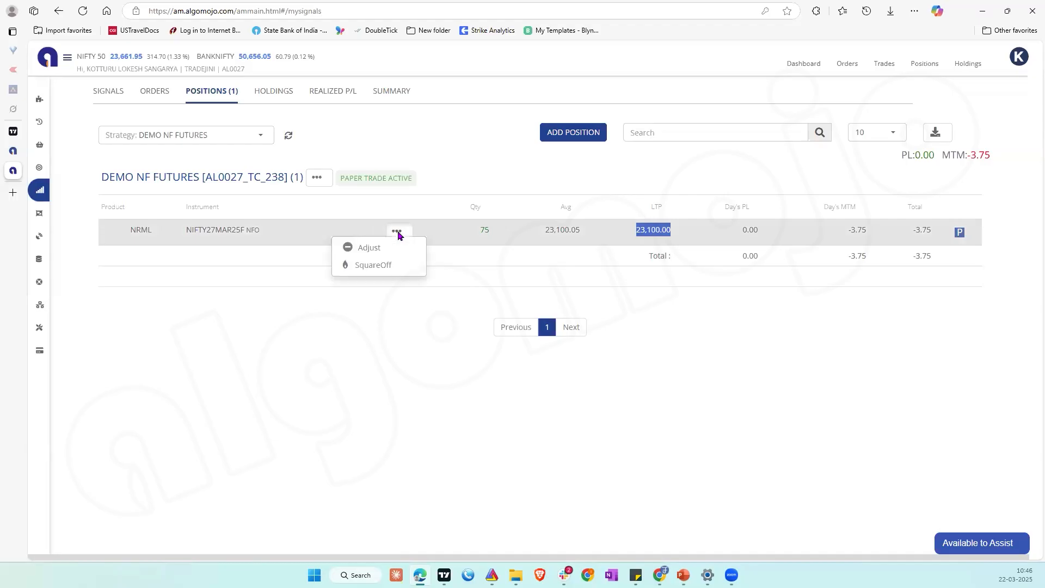
click(372, 251)
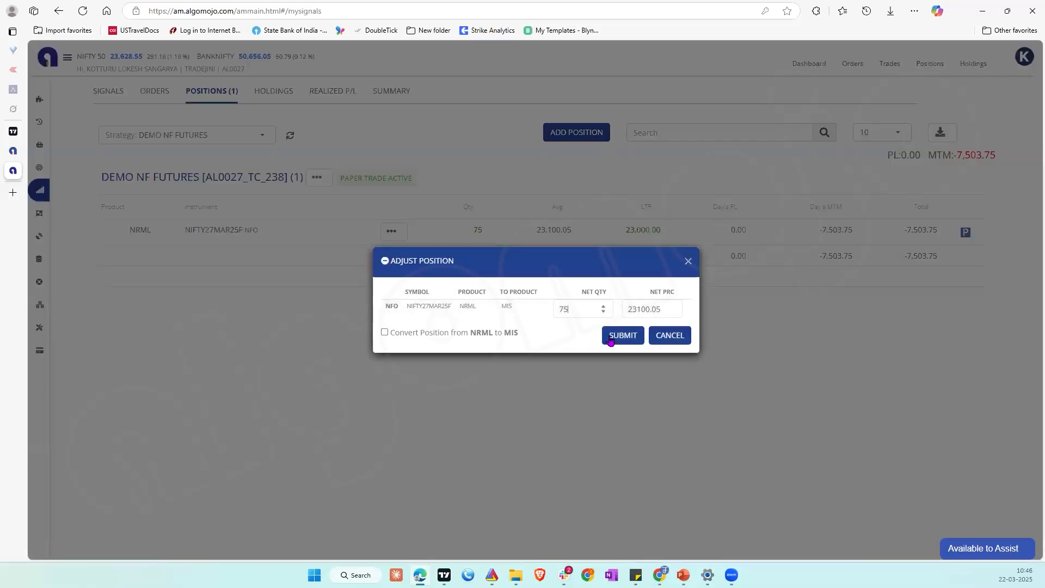
click(610, 340)
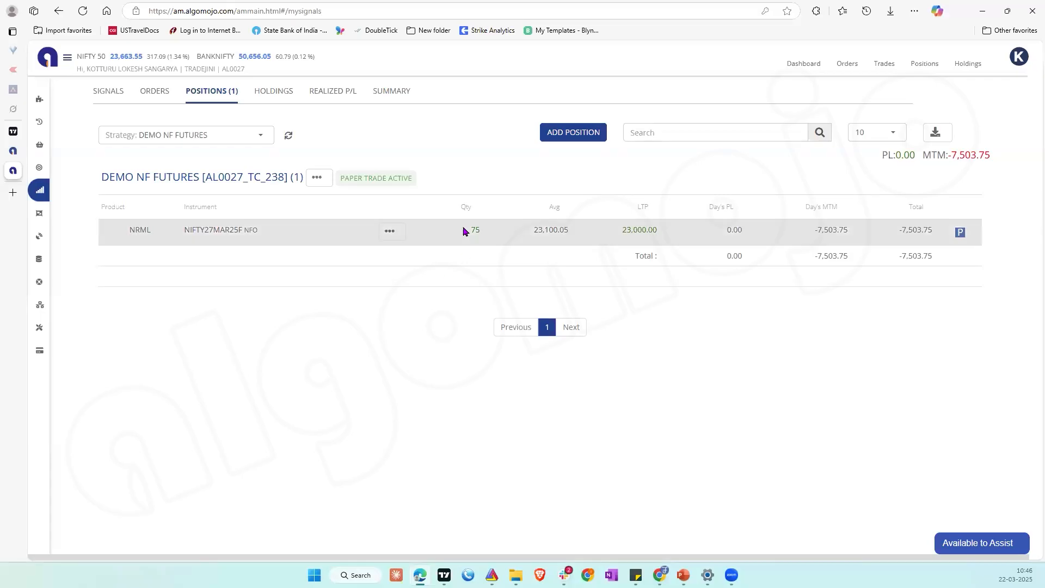
click(289, 135)
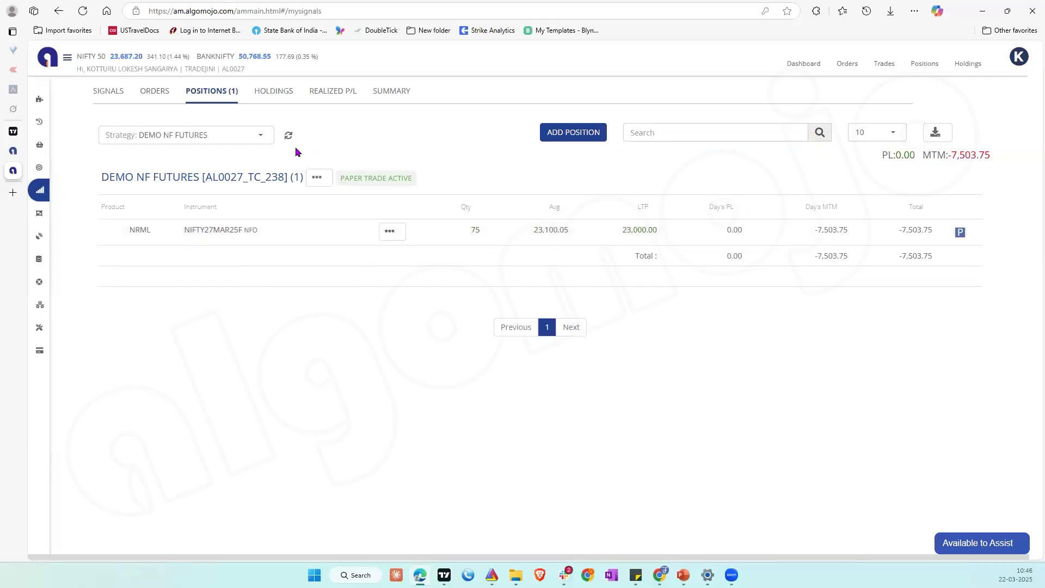
Step: Square off the NIFTY27MAR25F position of DEMO NF FUTURES and refresh the positions list
click(392, 231)
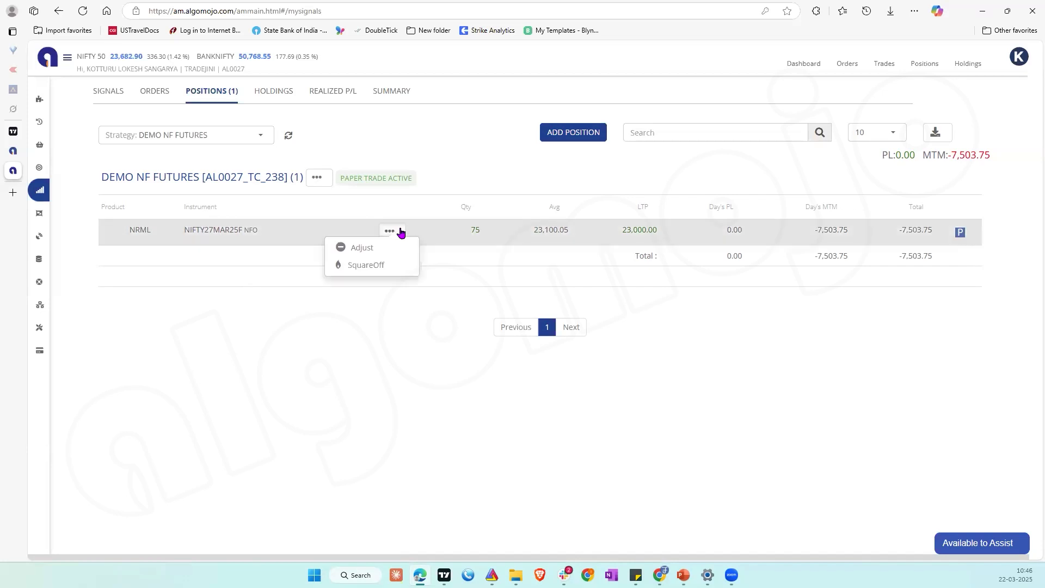
click(363, 265)
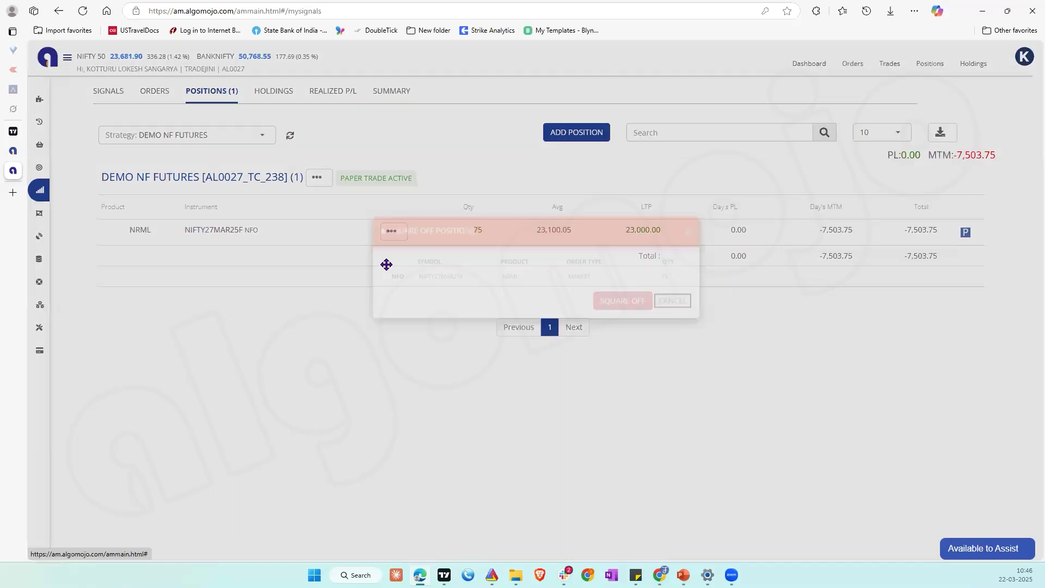
click(592, 339)
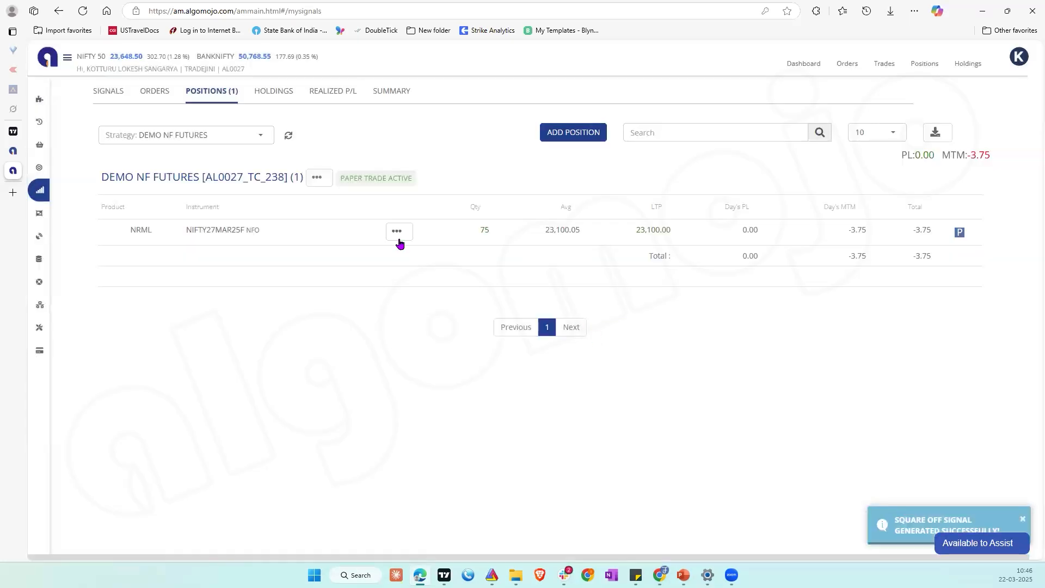
click(288, 135)
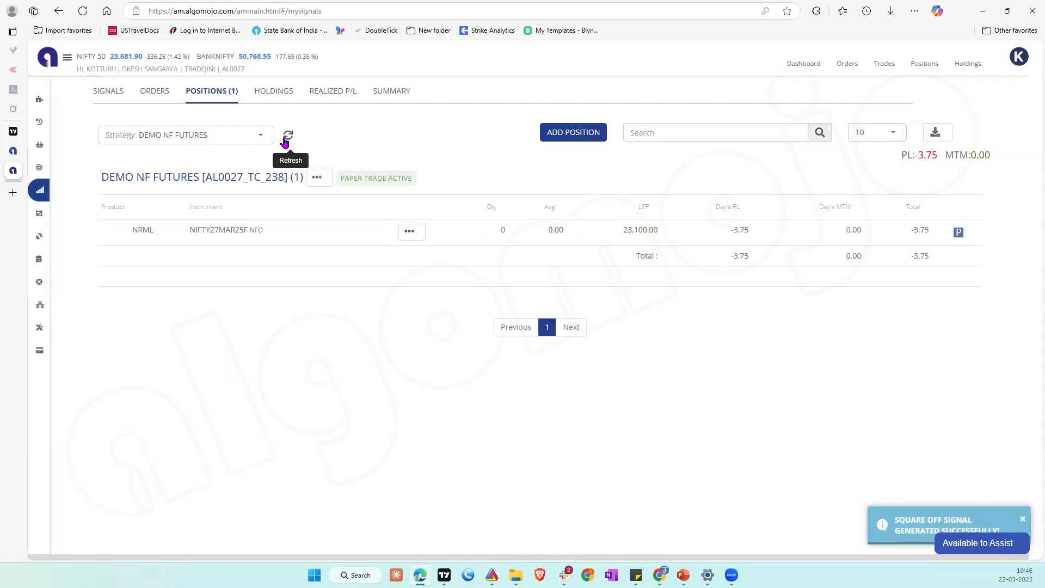
Step: Check the remarks and action of the square-off signal in the DEMO NF FUTURES signals, and return to the positions
click(112, 90)
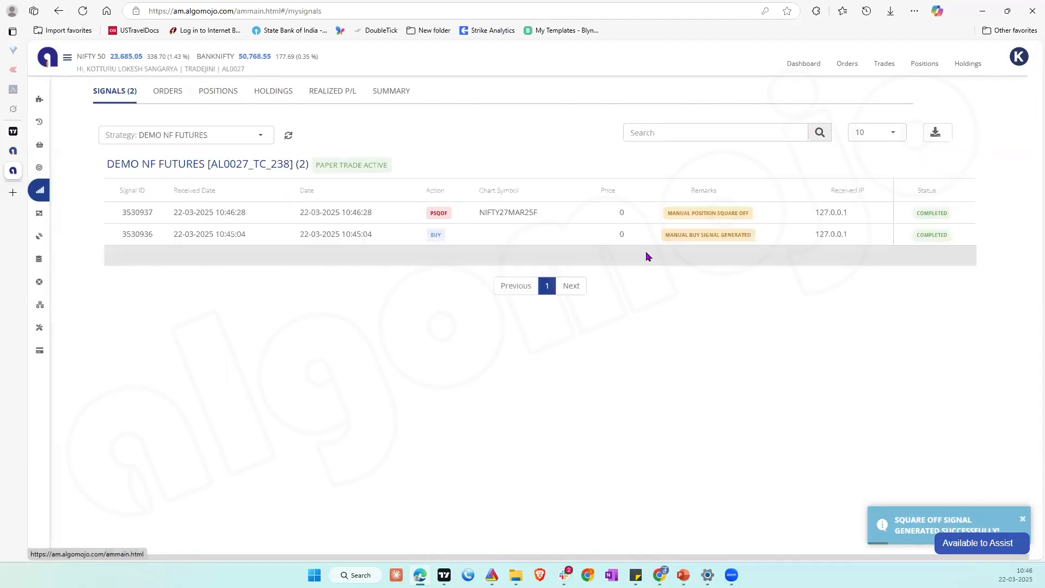
triple_click(704, 213)
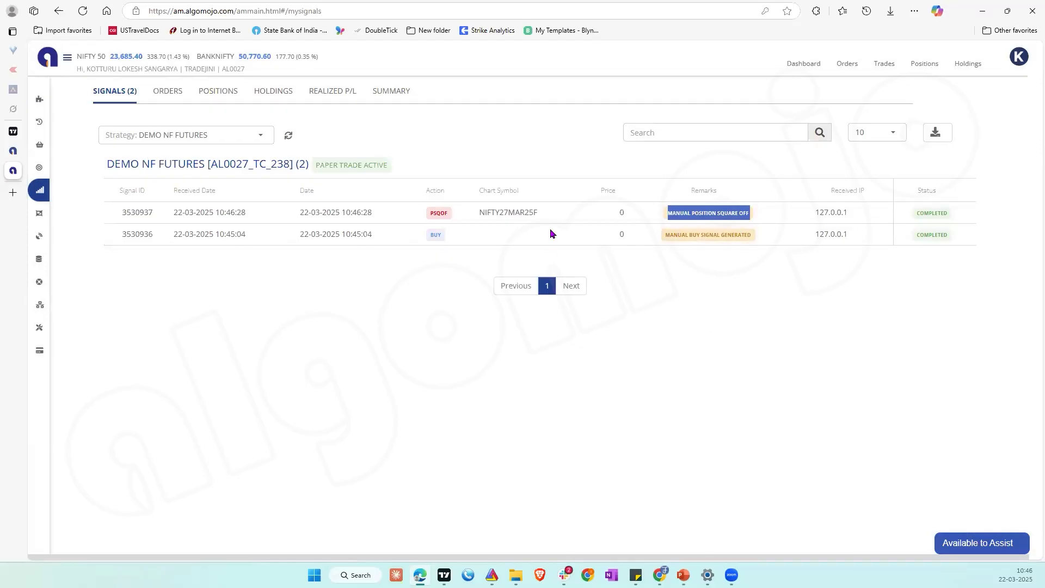
double_click(433, 214)
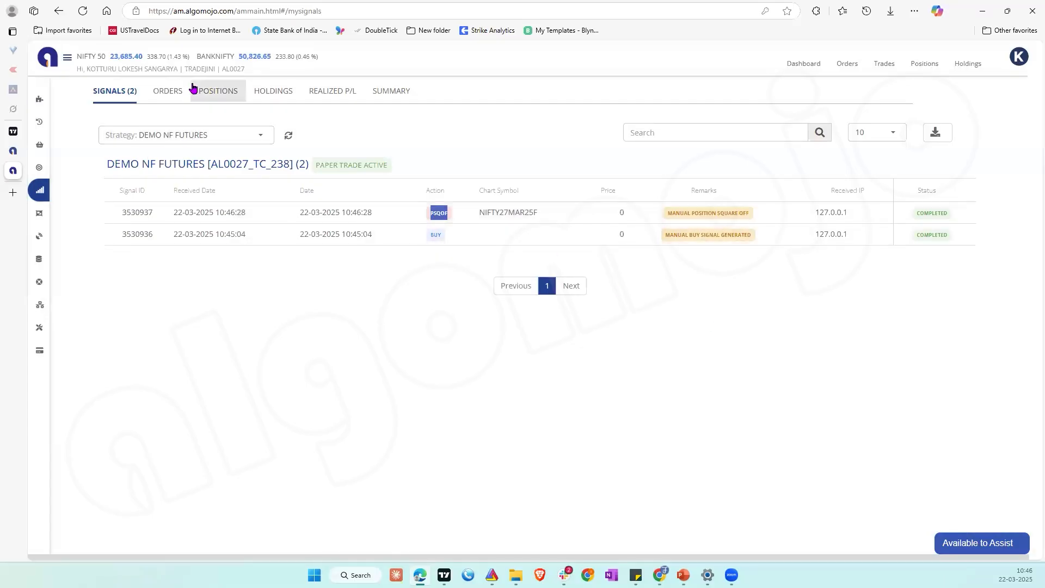
click(204, 91)
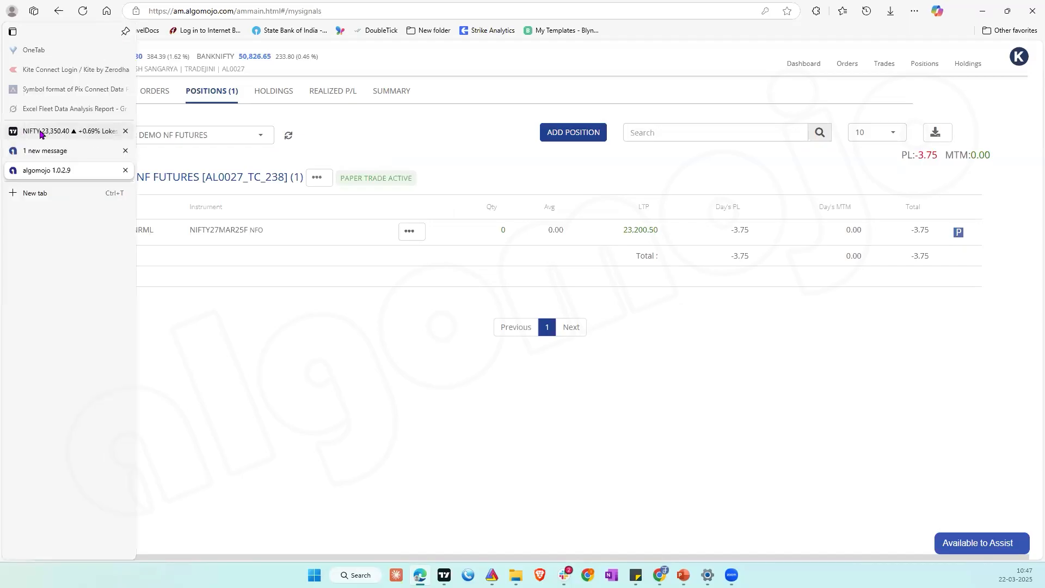
Step: Switch to the TradingView chart and change its symbol from NIFTY to Bitcoin / TetherUS (BTCUSDT) on Binance
click(40, 133)
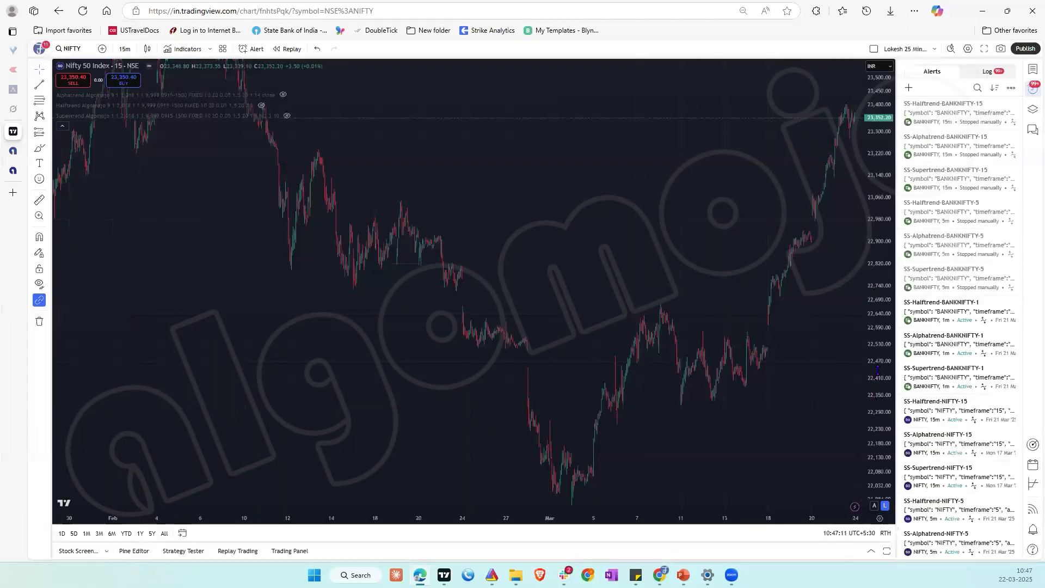
drag(883, 395, 888, 455)
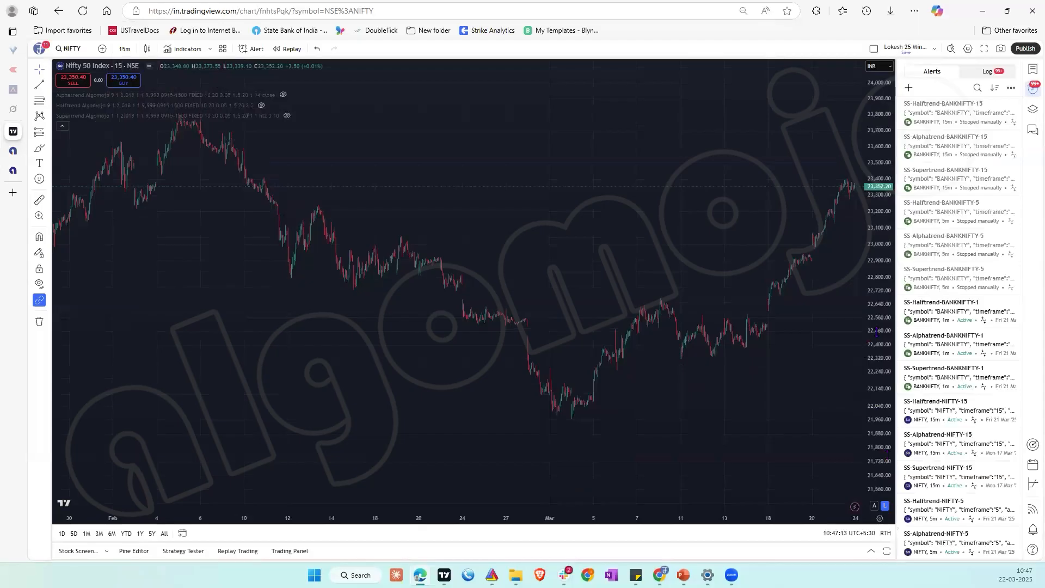
drag(878, 340, 878, 373)
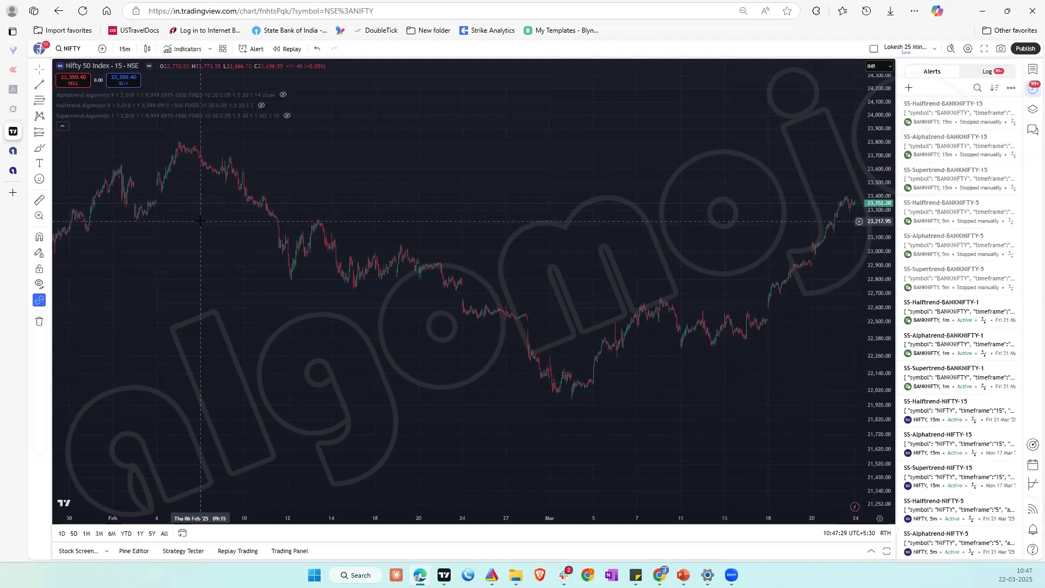
click(77, 49)
text(BIT)
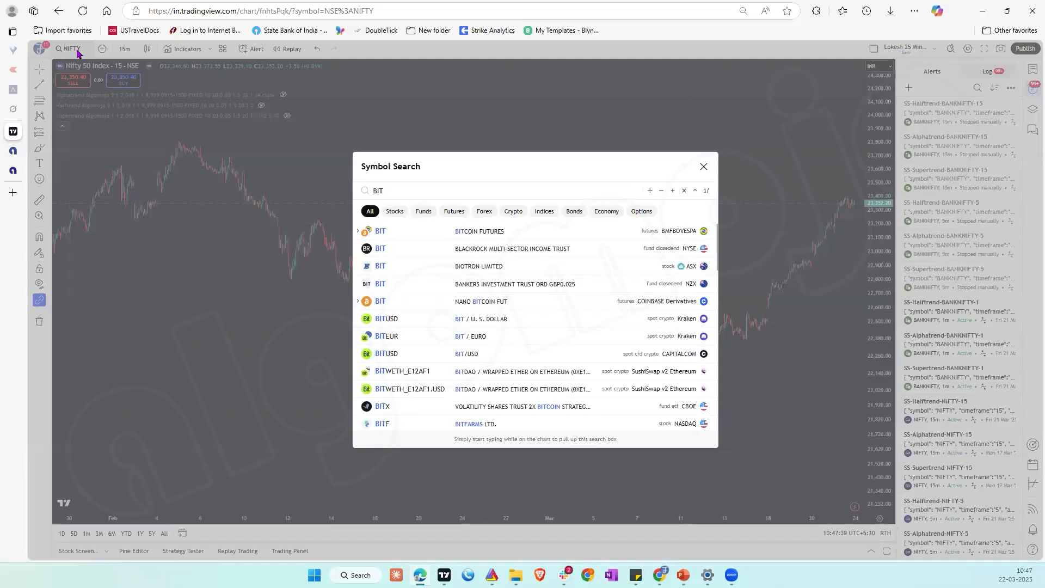
text(COI)
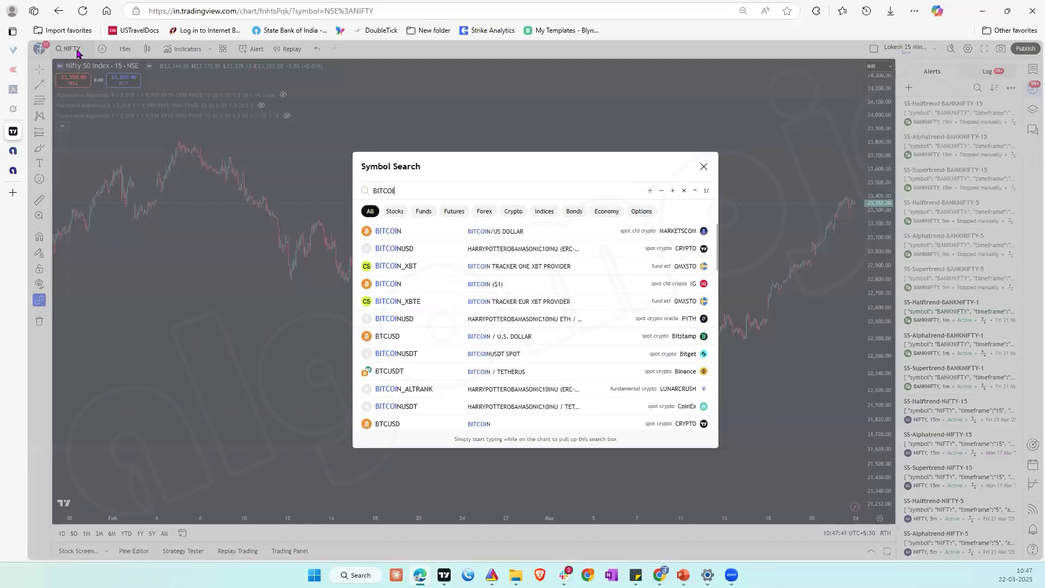
click(574, 370)
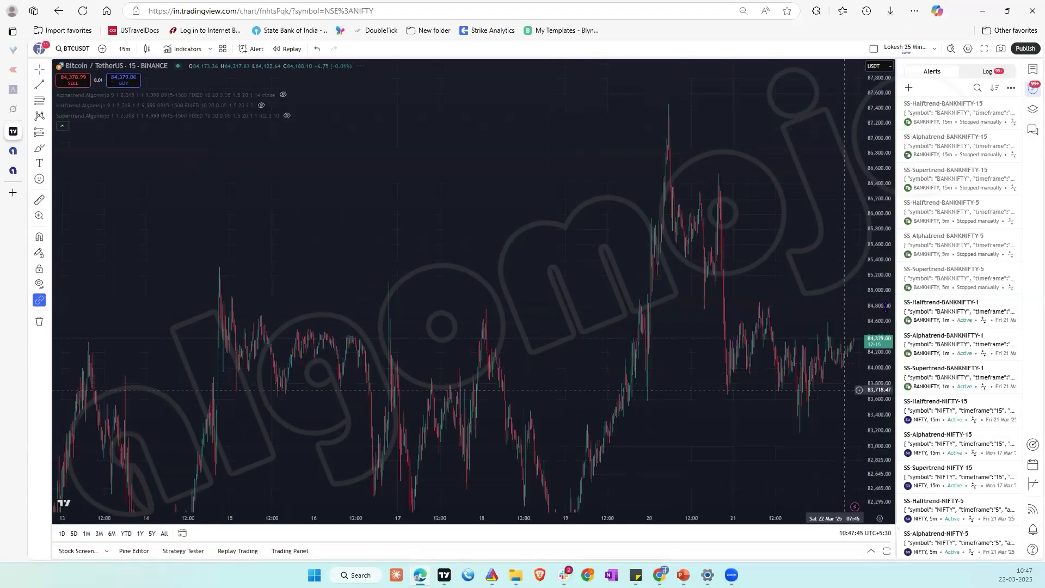
drag(882, 432, 882, 503)
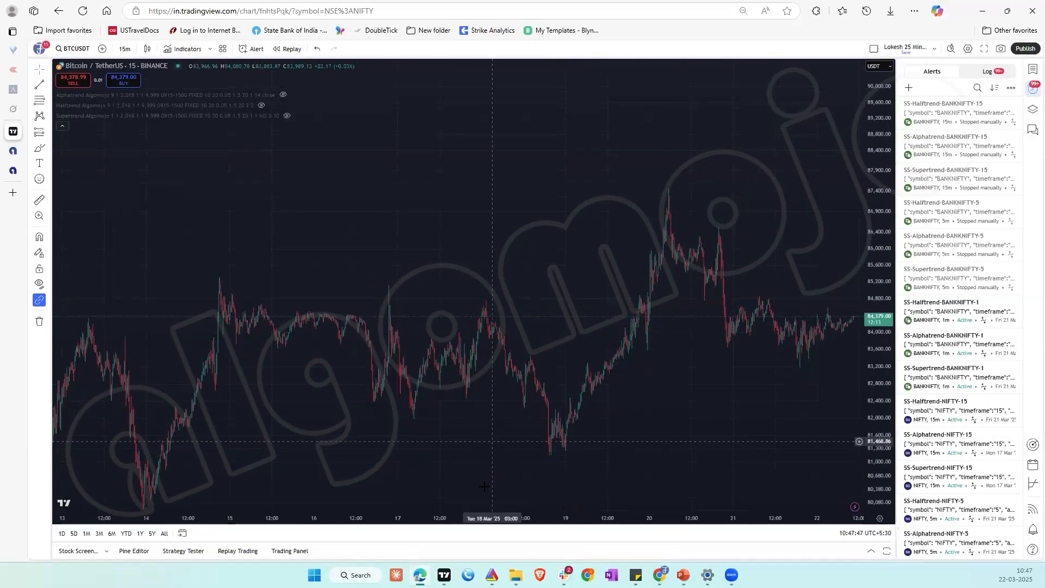
click(449, 493)
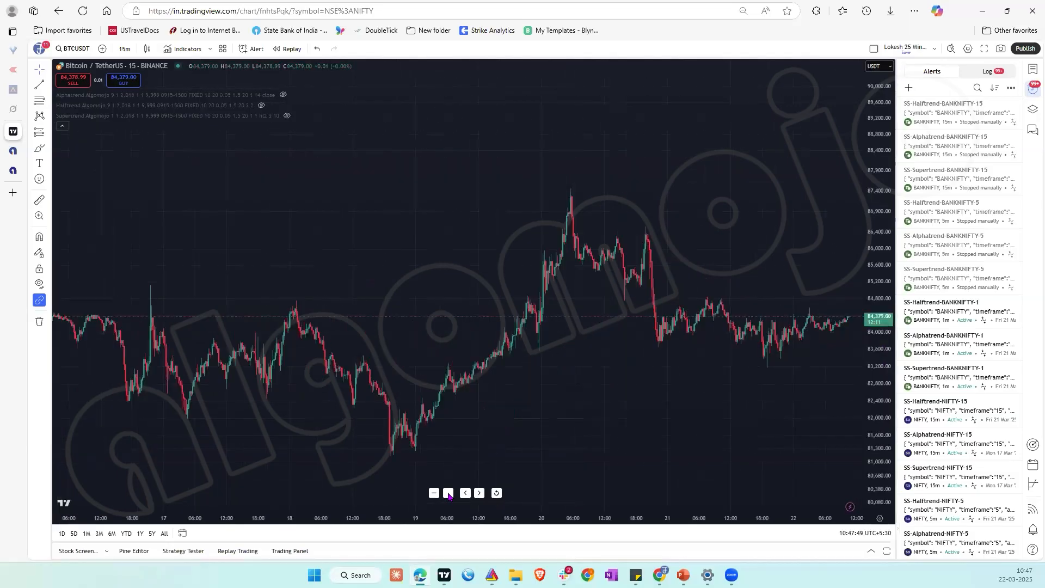
drag(887, 398, 889, 306)
drag(883, 358, 882, 380)
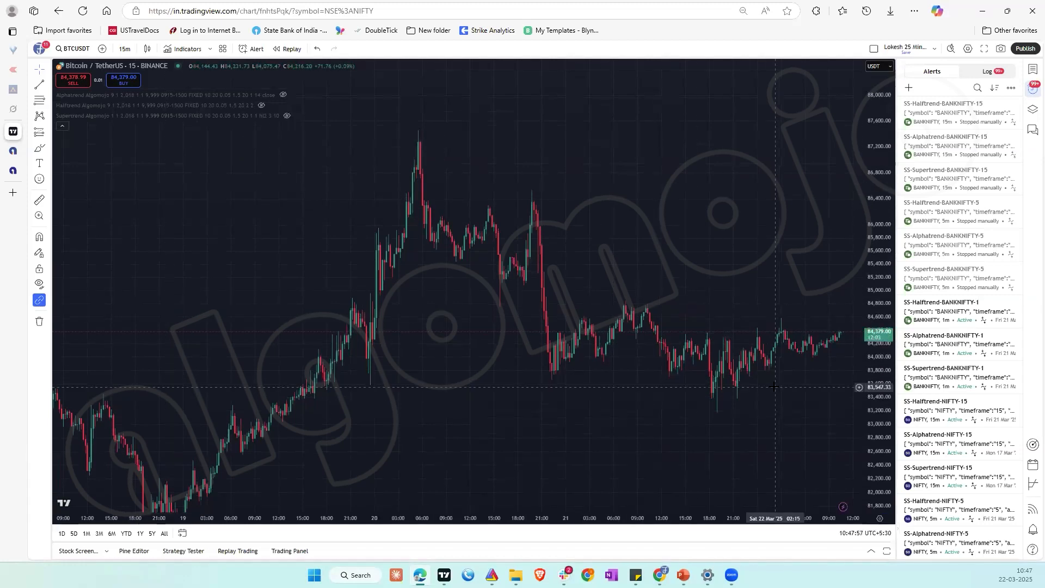
Step: Set the BTCUSDT chart interval to 1 minute
click(125, 49)
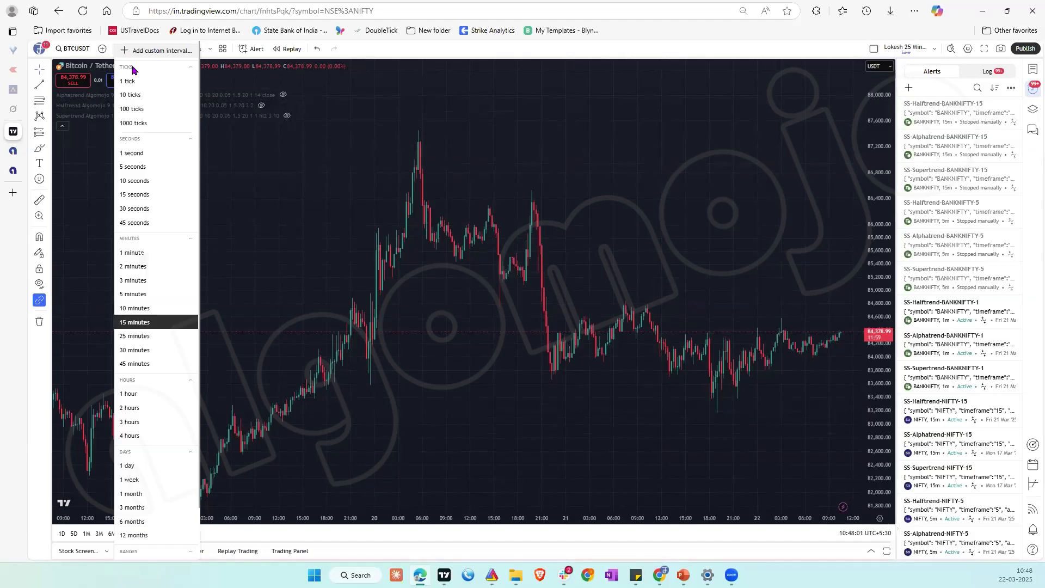
click(144, 252)
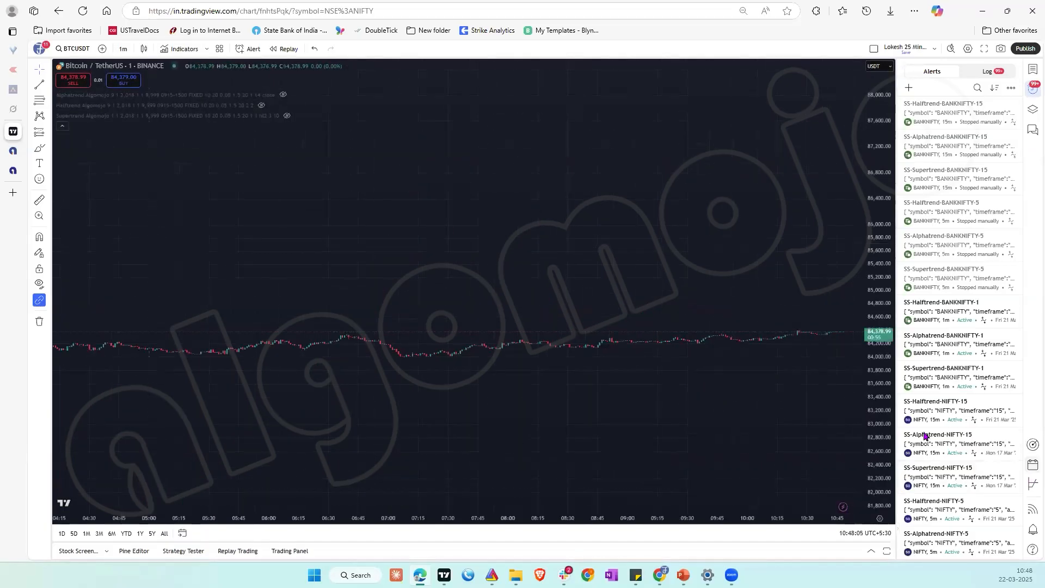
drag(867, 276, 876, 420)
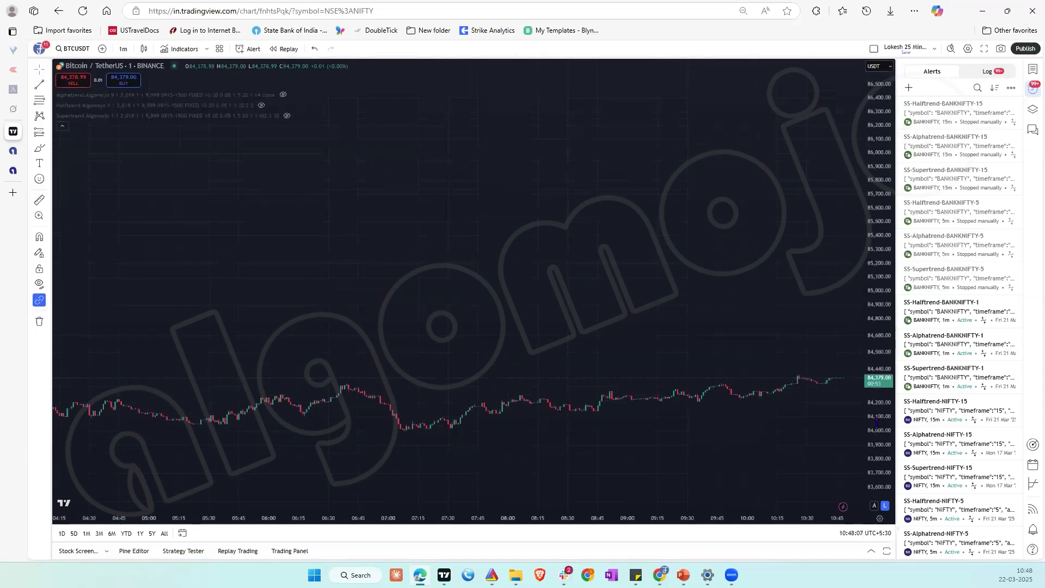
drag(880, 304, 879, 228)
drag(748, 353, 741, 241)
drag(834, 350, 828, 271)
drag(787, 341, 772, 164)
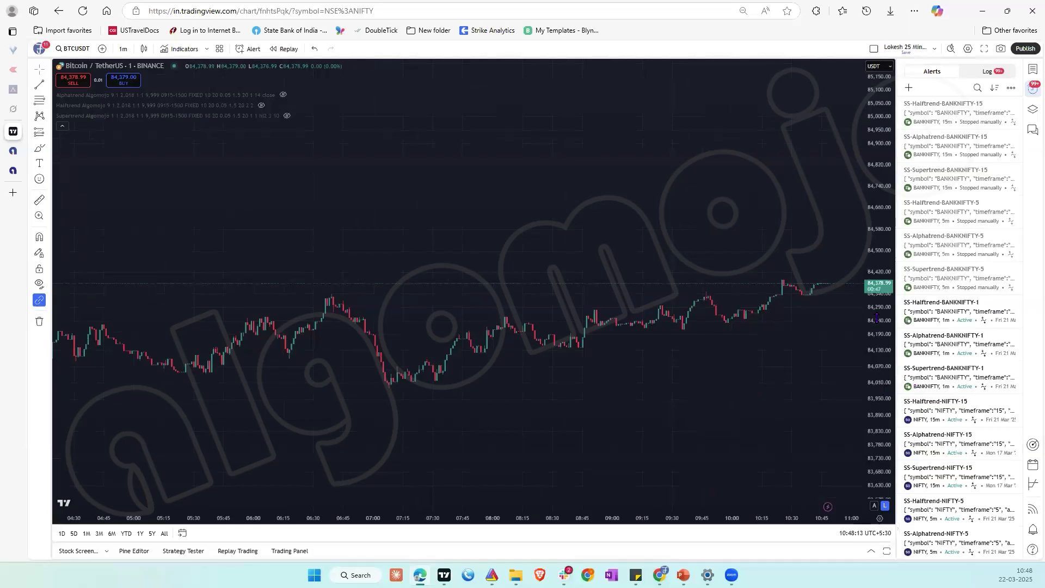
drag(877, 377, 872, 258)
drag(880, 374, 876, 324)
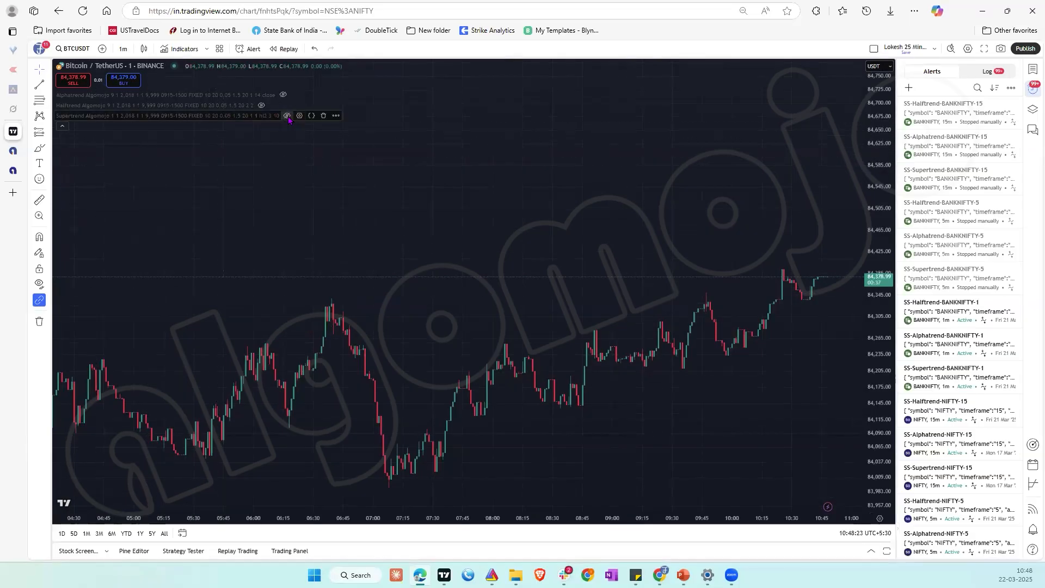
Step: Show the Supertrend Algomojo strategy on the BTCUSDT chart and collapse the Strategy Tester report to reveal the recent signals
click(287, 116)
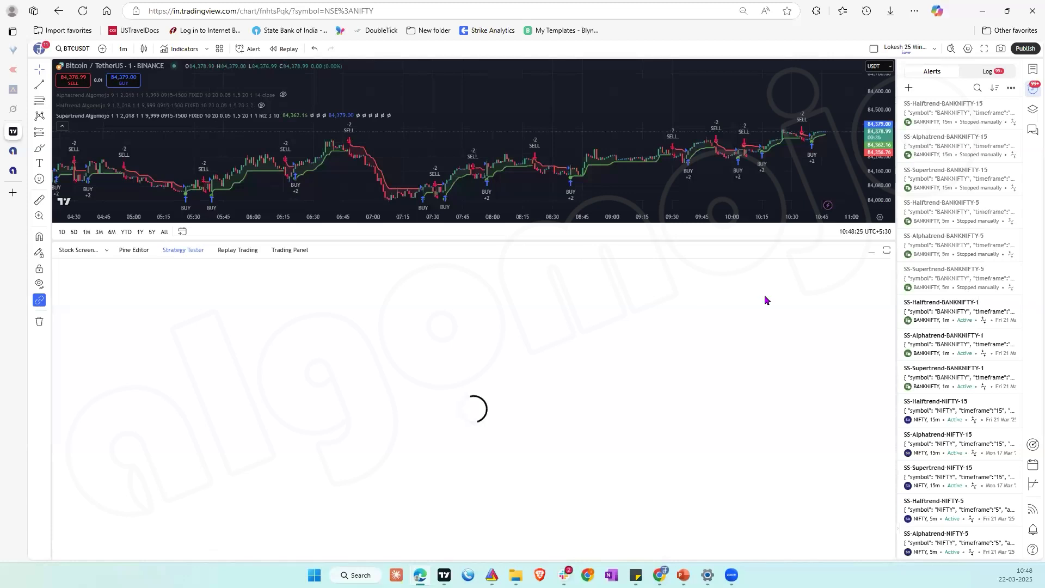
click(871, 252)
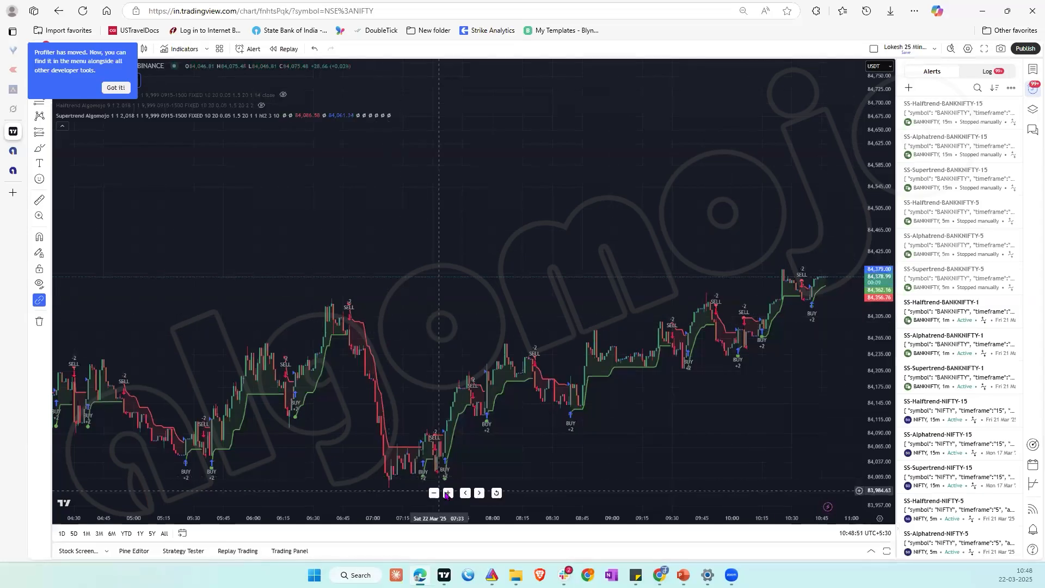
click(447, 493)
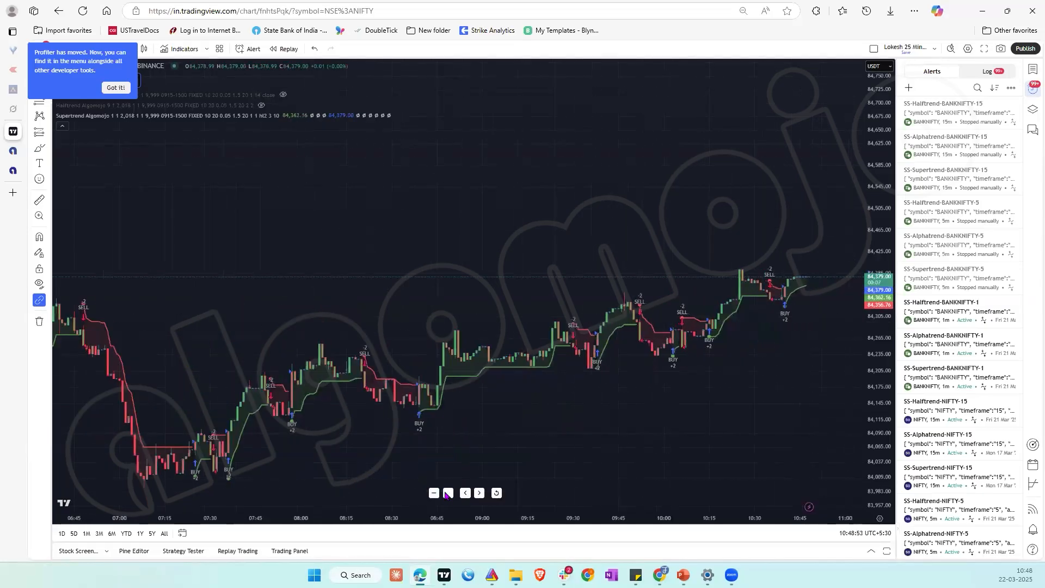
click(447, 493)
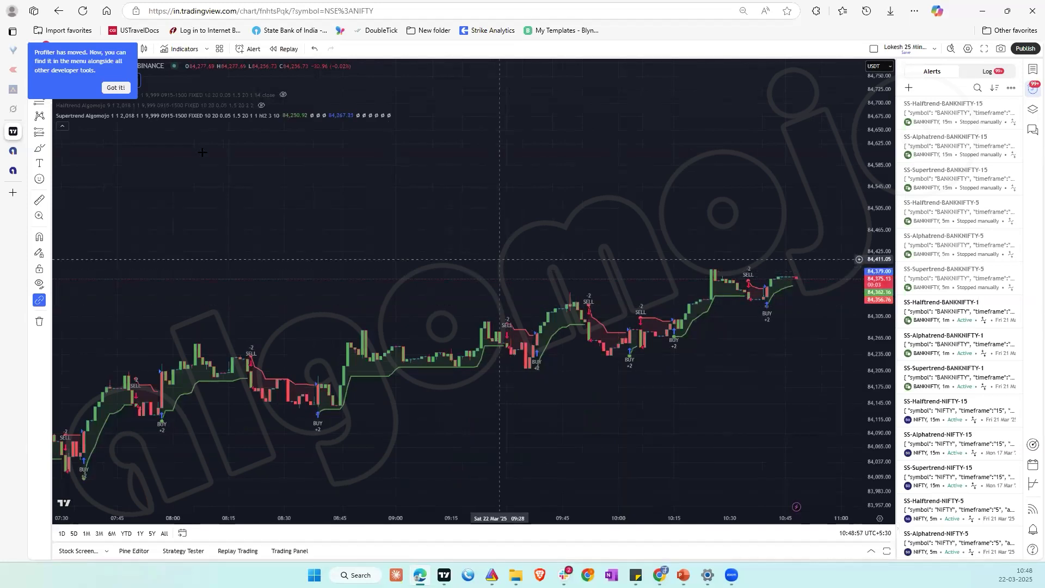
Step: Start a new alert on the Supertrend Algomojo strategy for BTCUSDT and clear its default message
mouse_move(97, 118)
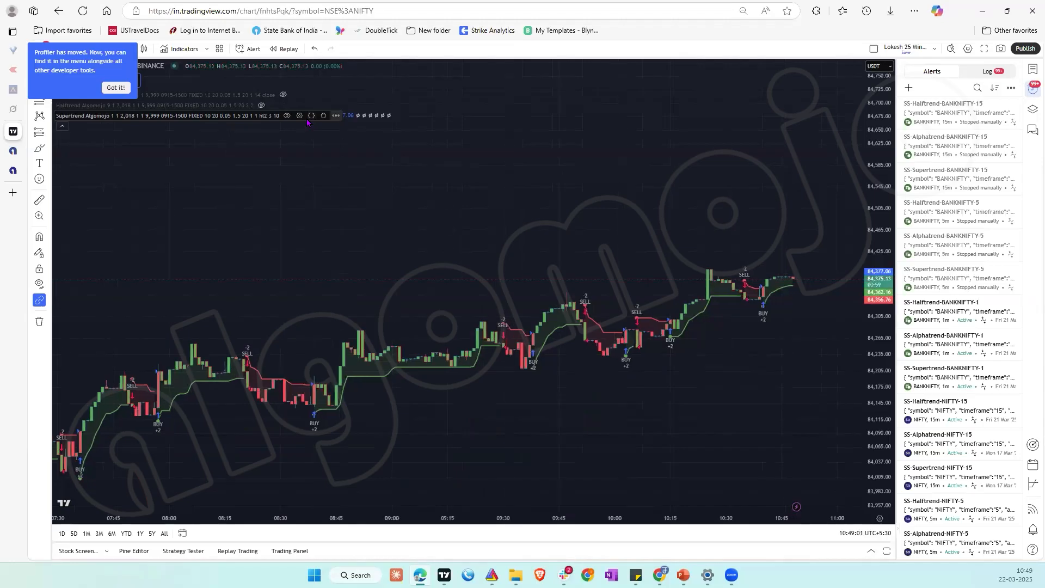
click(336, 116)
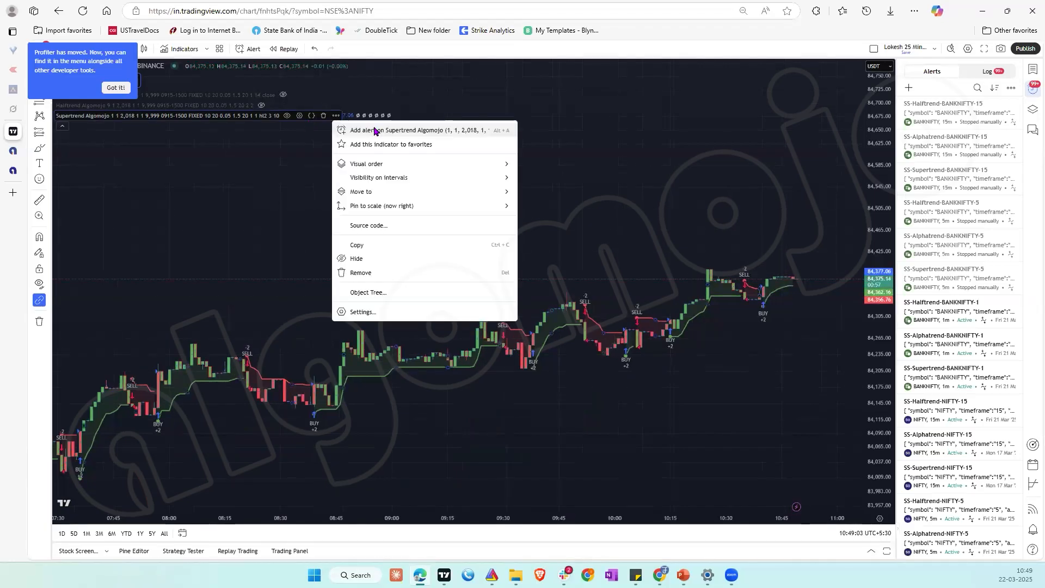
click(373, 129)
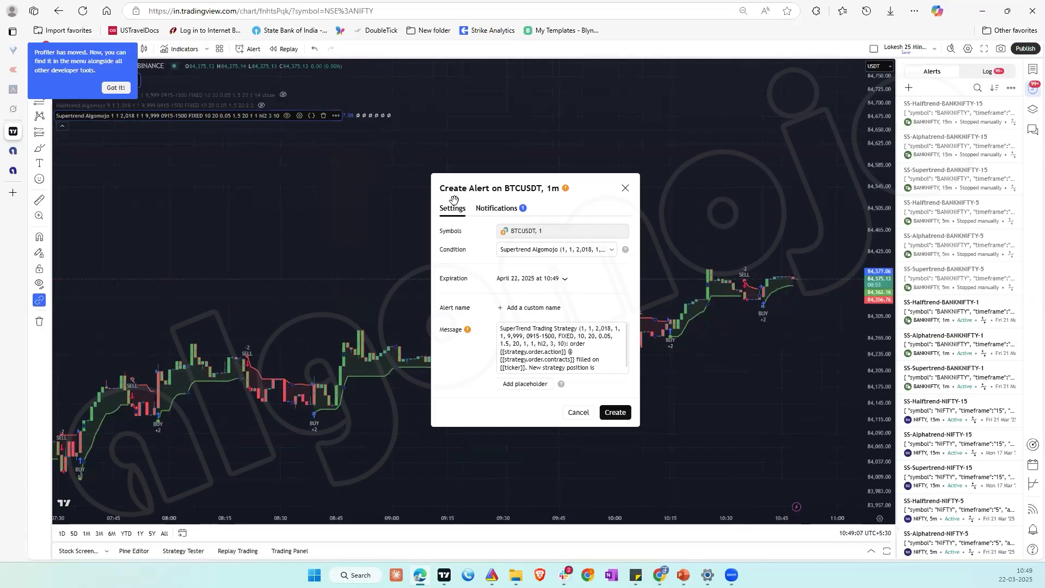
click(527, 343)
key(ctrl+a)
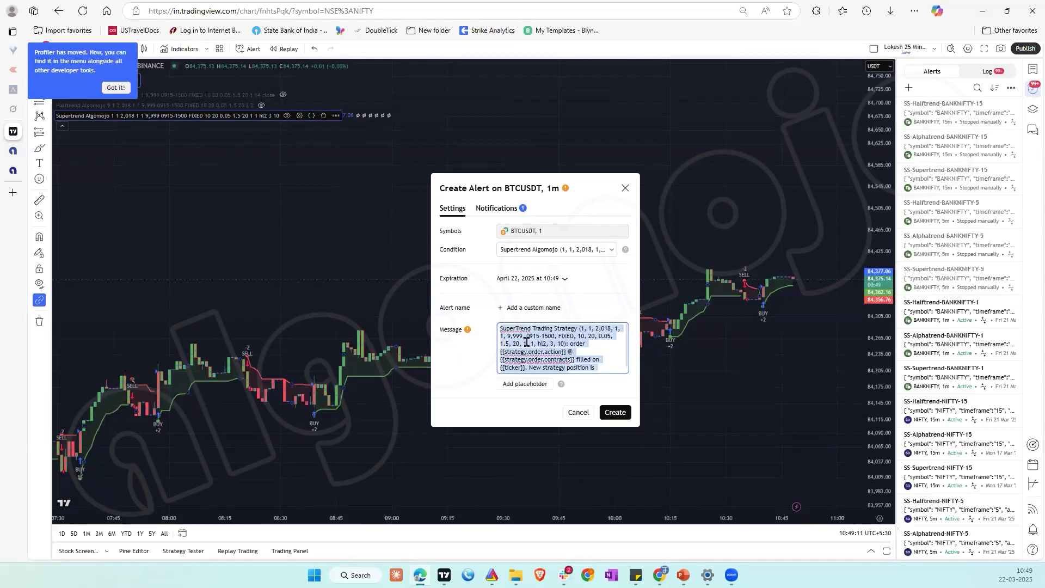
key(BackSpace)
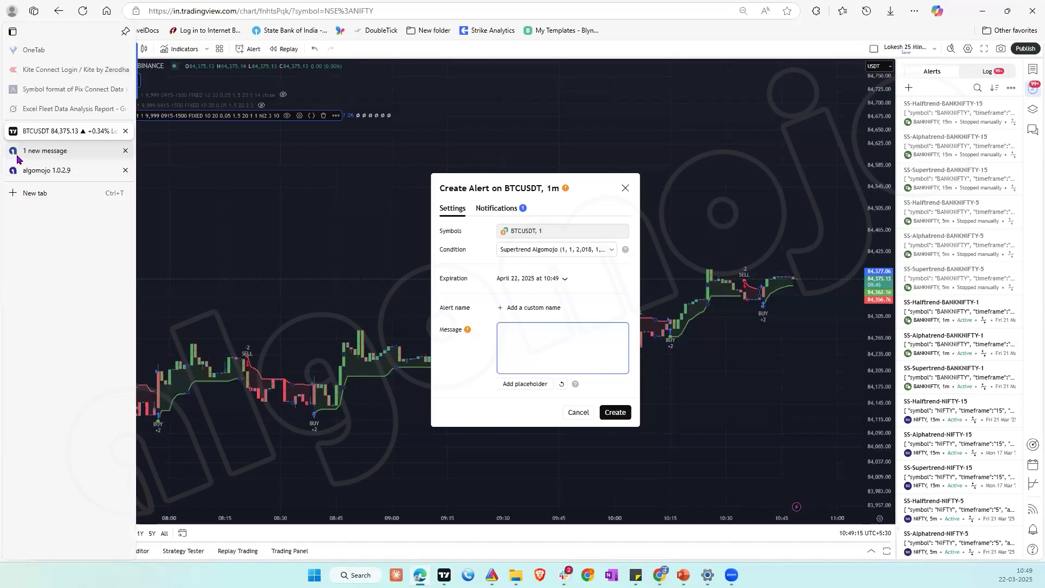
Step: Copy the TradingView Strategy message from the DEMO NF FUTURES details in Algomojo and paste it as the TradingView alert's message
click(18, 156)
click(10, 172)
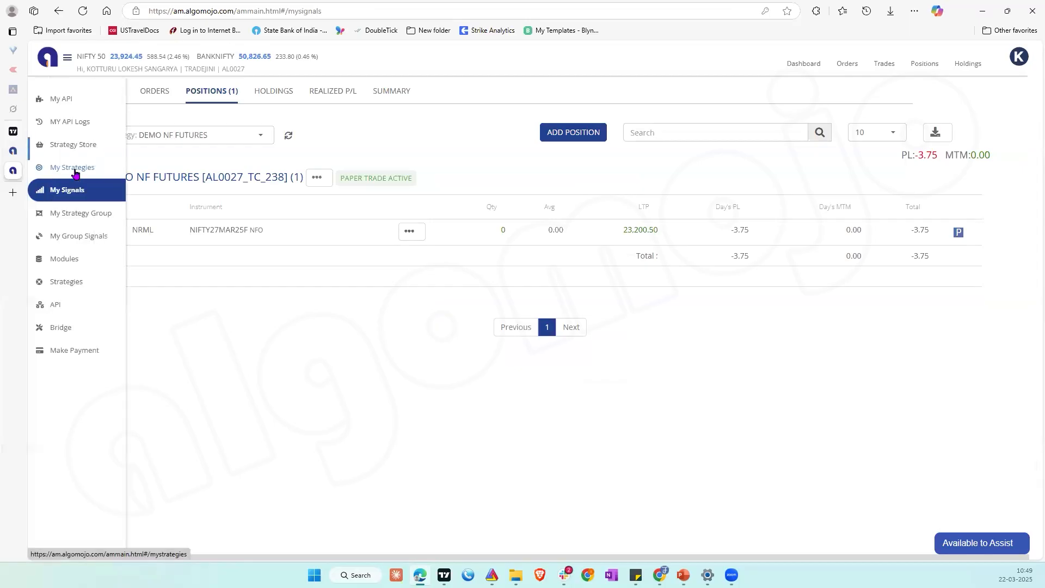
click(75, 168)
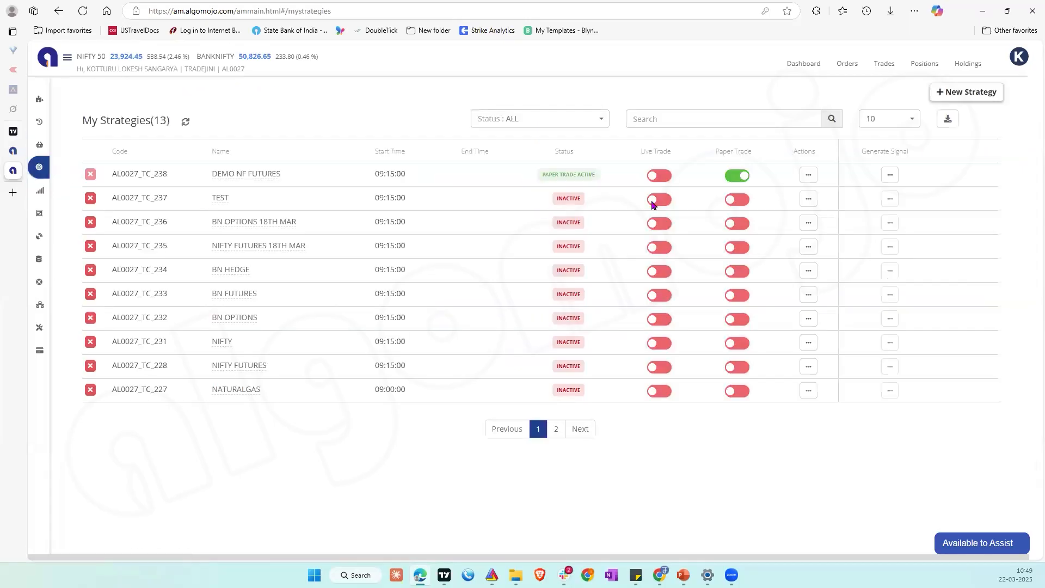
click(808, 174)
click(777, 190)
scroll(512, 374, down, 1)
scroll(514, 378, down, 7)
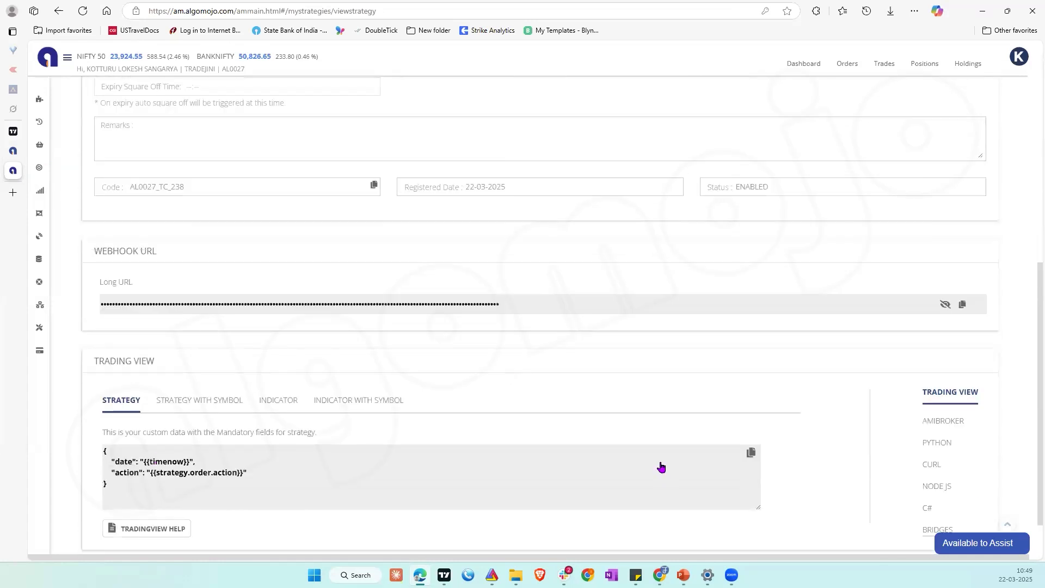
click(751, 457)
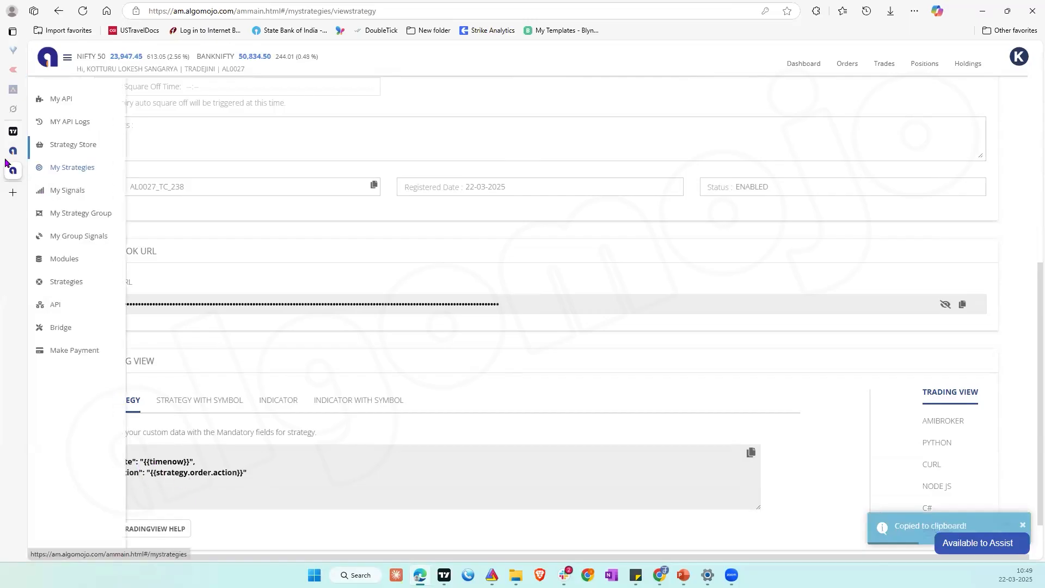
click(13, 132)
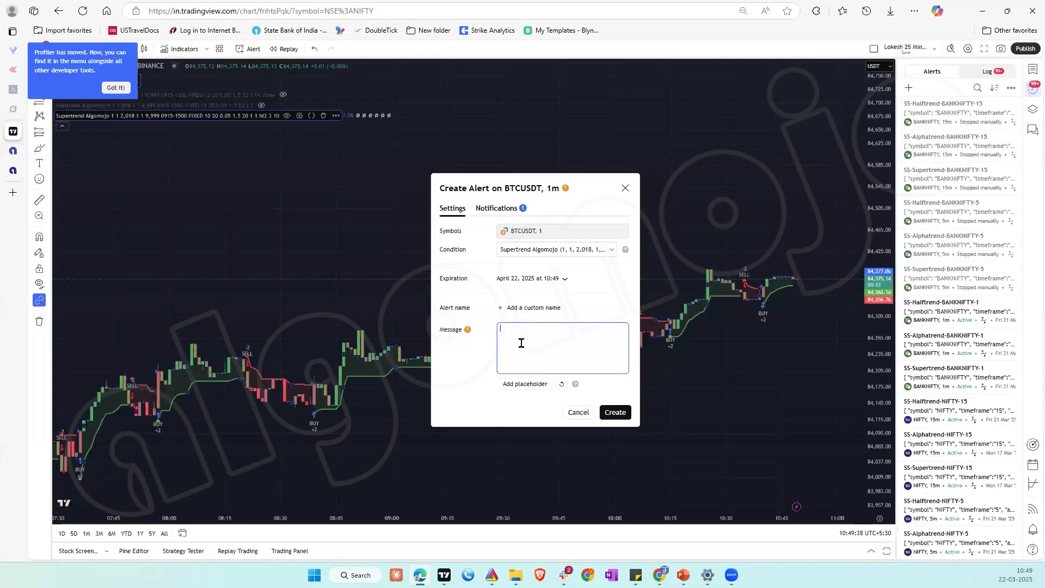
key(ctrl+v)
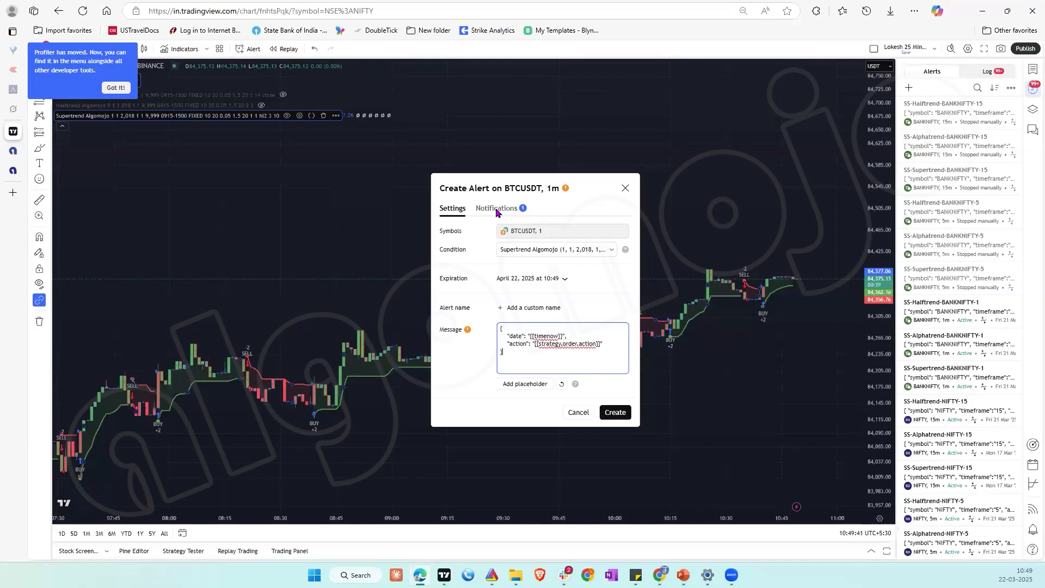
Step: Replace the alert's webhook URL with the one copied from the DEMO NF FUTURES details in Algomojo, and create the alert
click(497, 212)
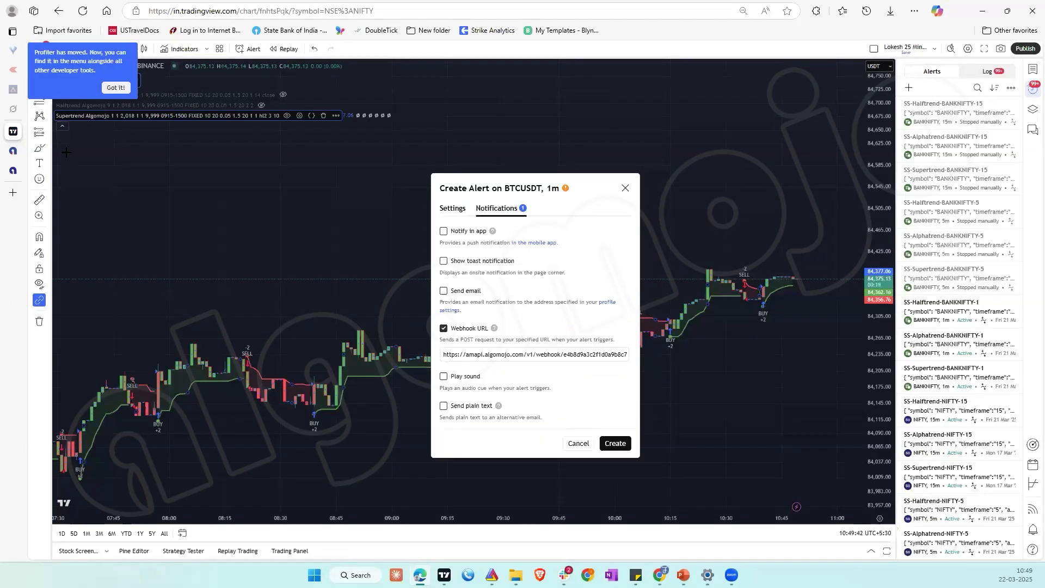
click(17, 174)
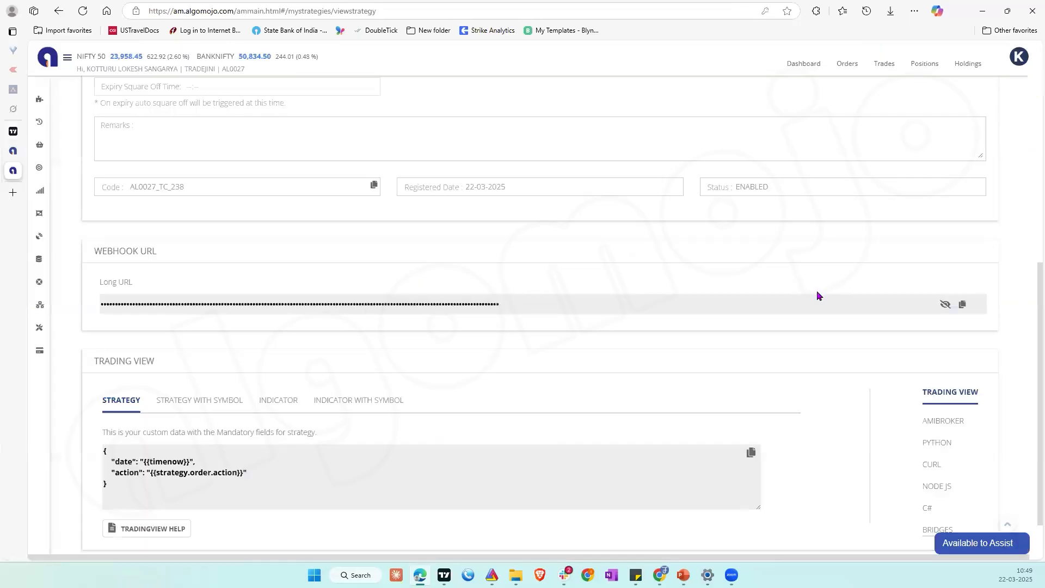
click(962, 305)
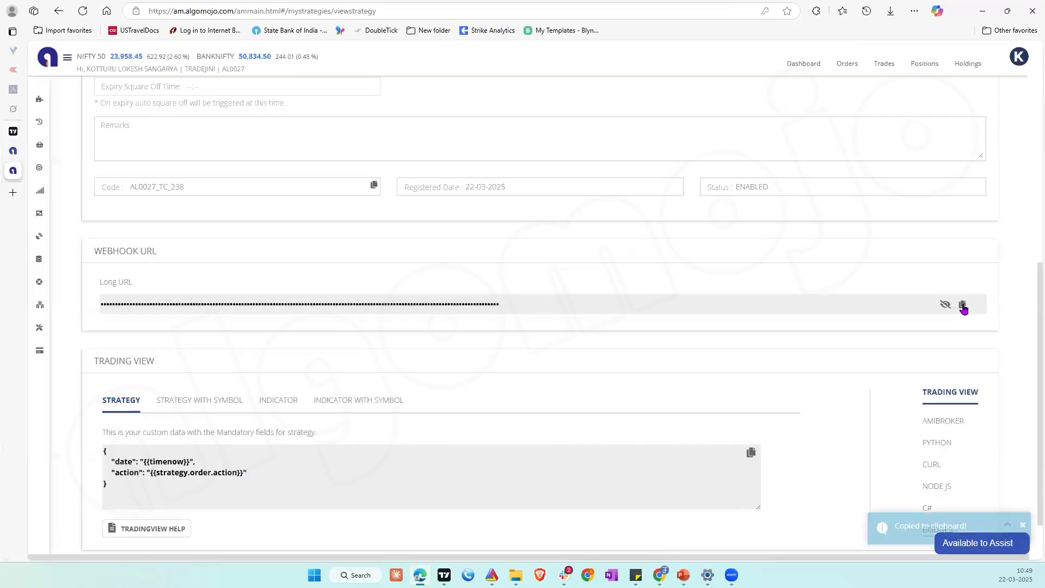
click(14, 134)
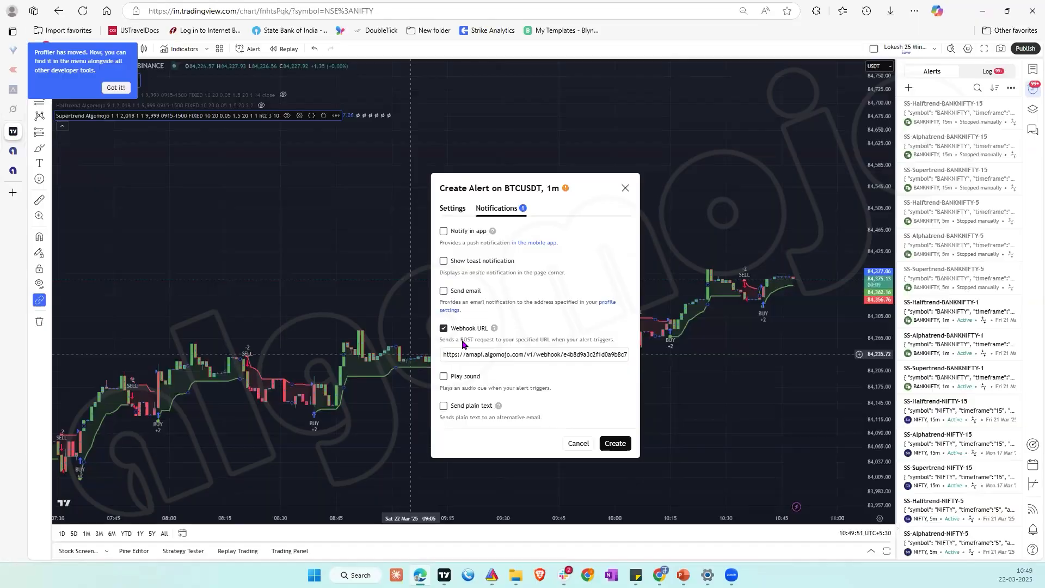
click(475, 357)
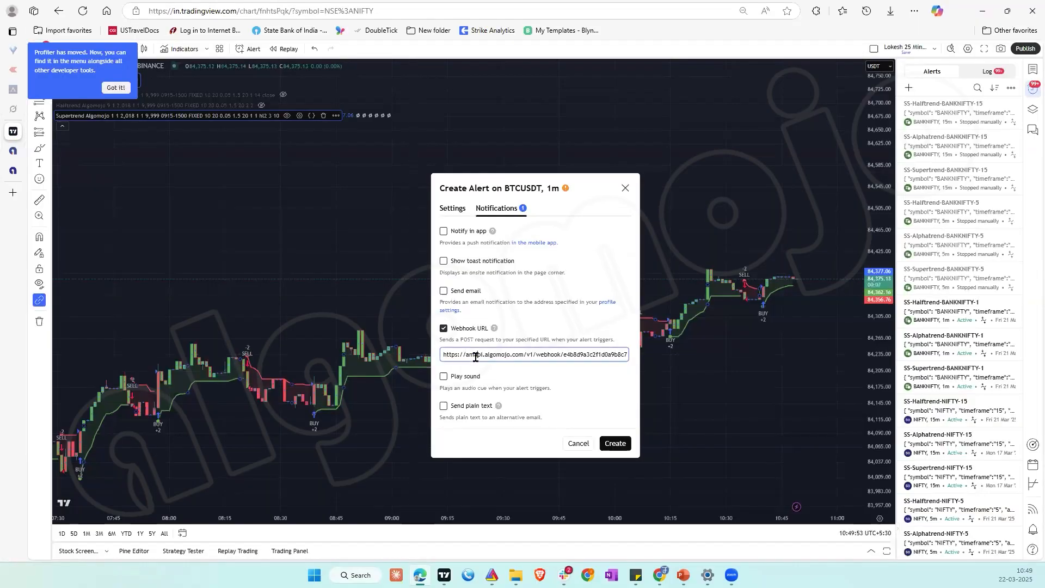
key(ctrl+a)
key(ctrl+v)
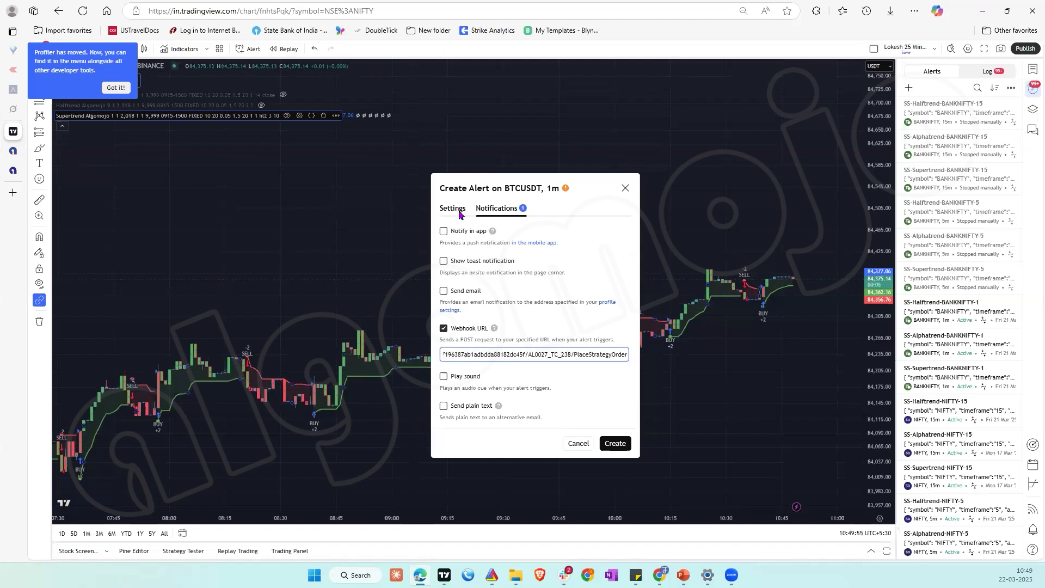
click(459, 213)
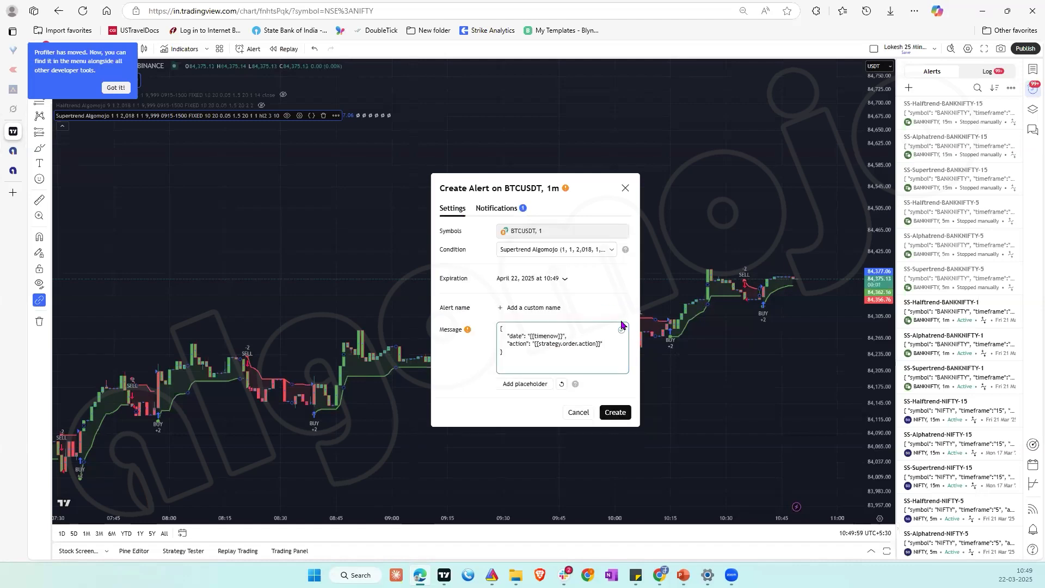
click(615, 412)
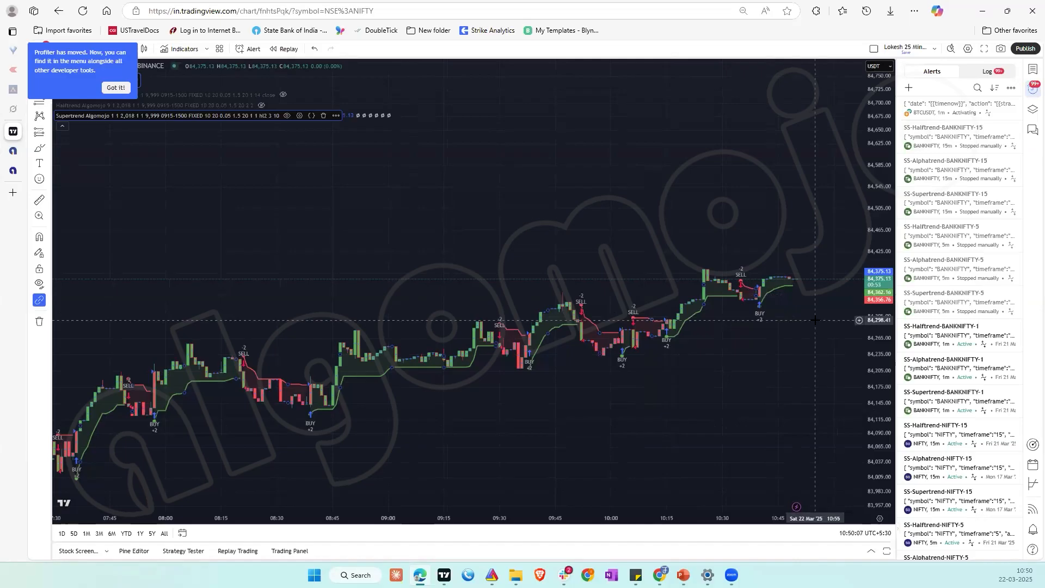
Step: Edit the new BTCUSDT alert and name it DEMO NF FUTURES
mouse_move(996, 108)
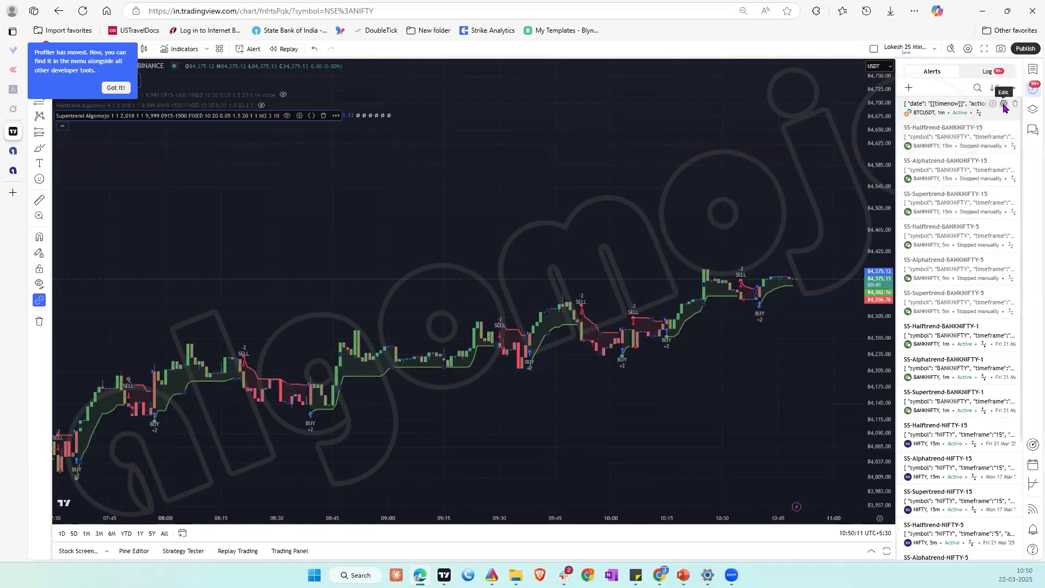
click(1004, 107)
click(533, 308)
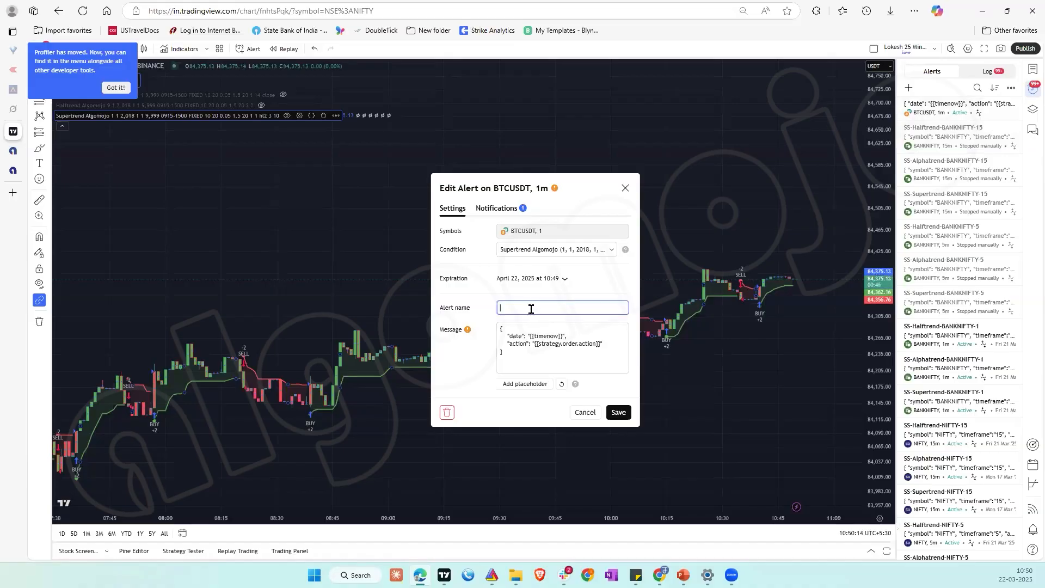
text(DEMO NF)
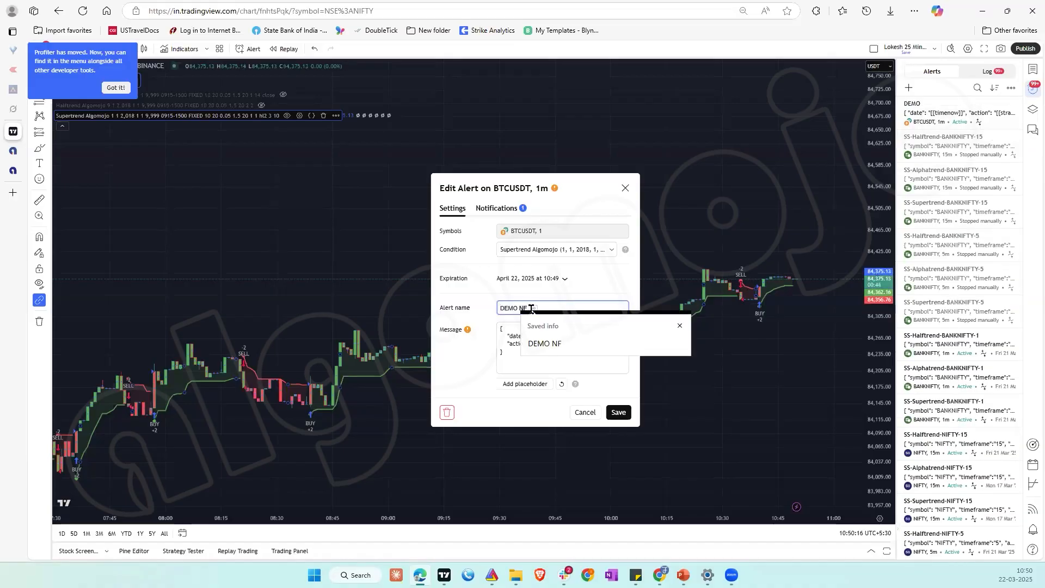
text( FUTURES)
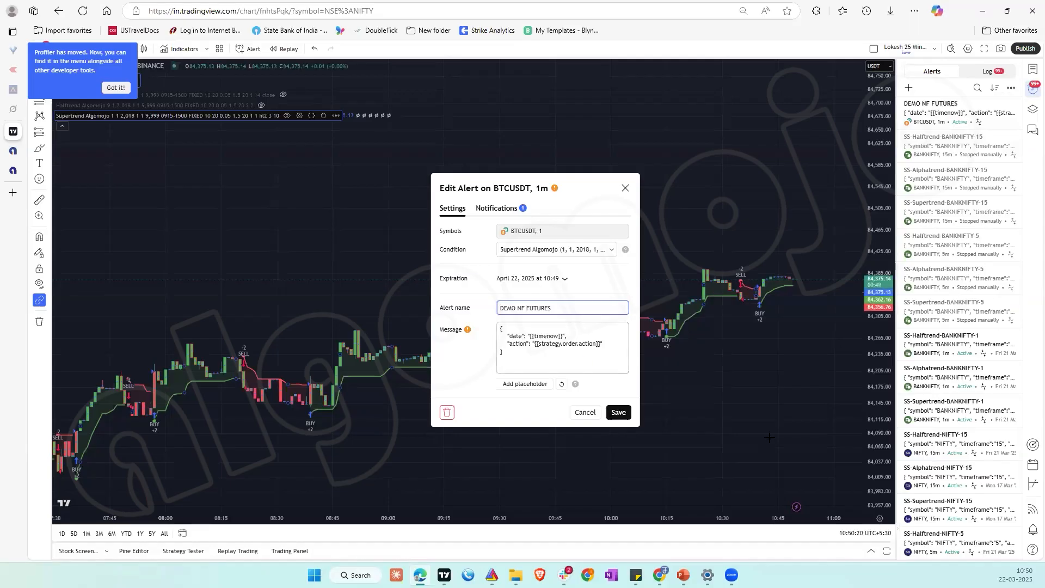
key(Return)
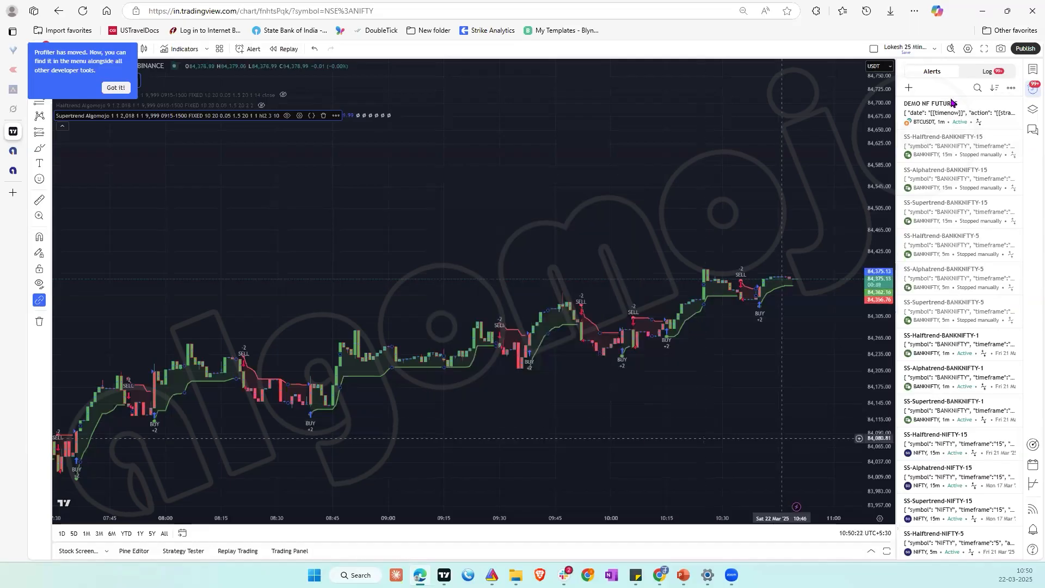
mouse_move(972, 115)
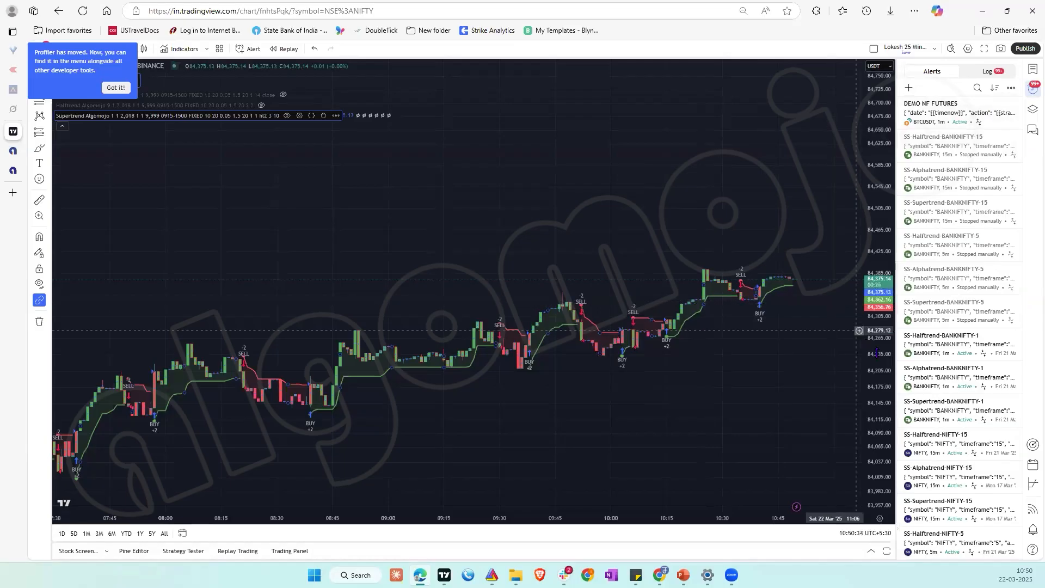
drag(871, 237, 871, 199)
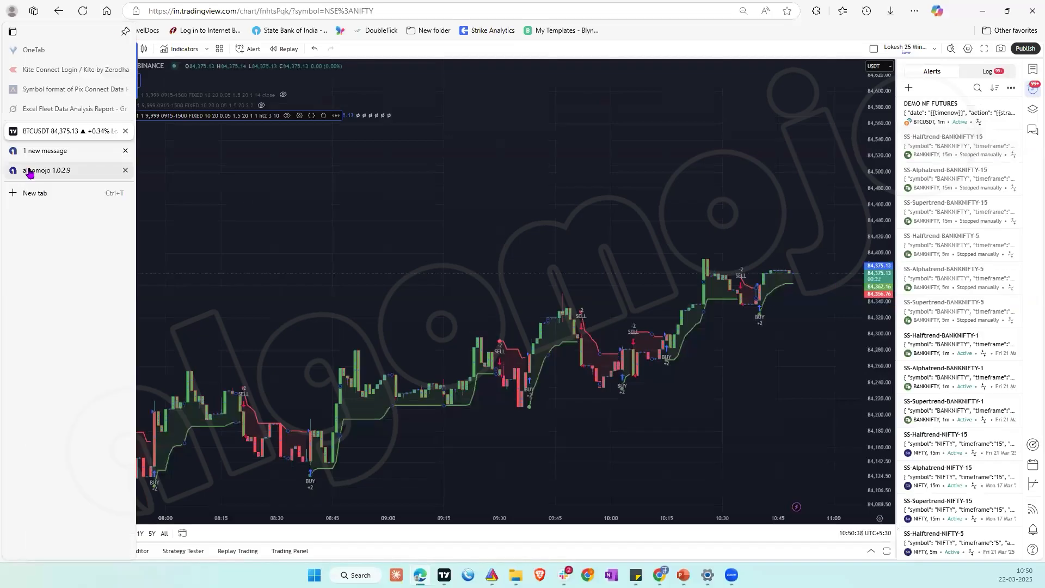
click(27, 170)
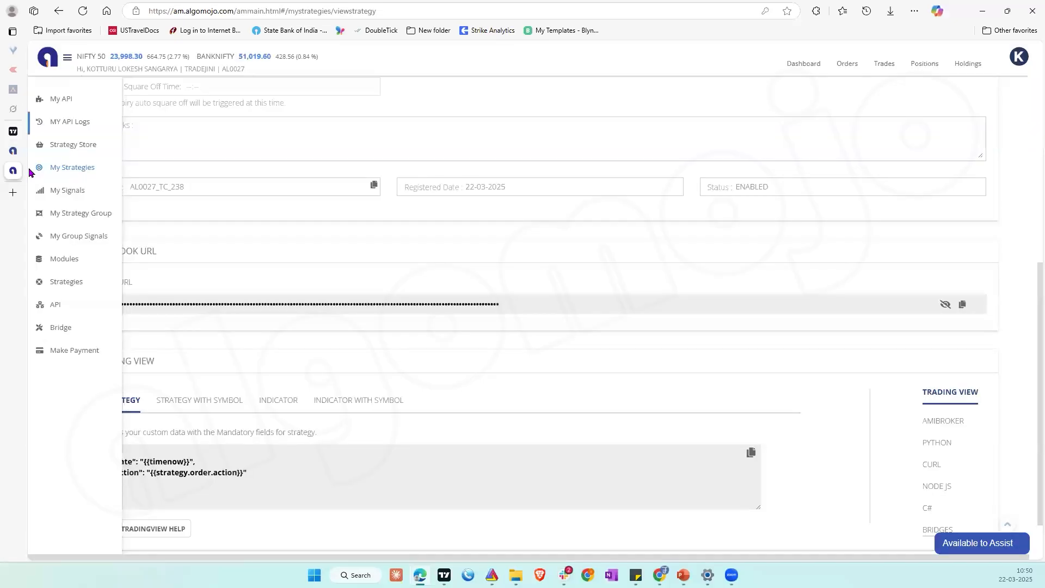
click(32, 131)
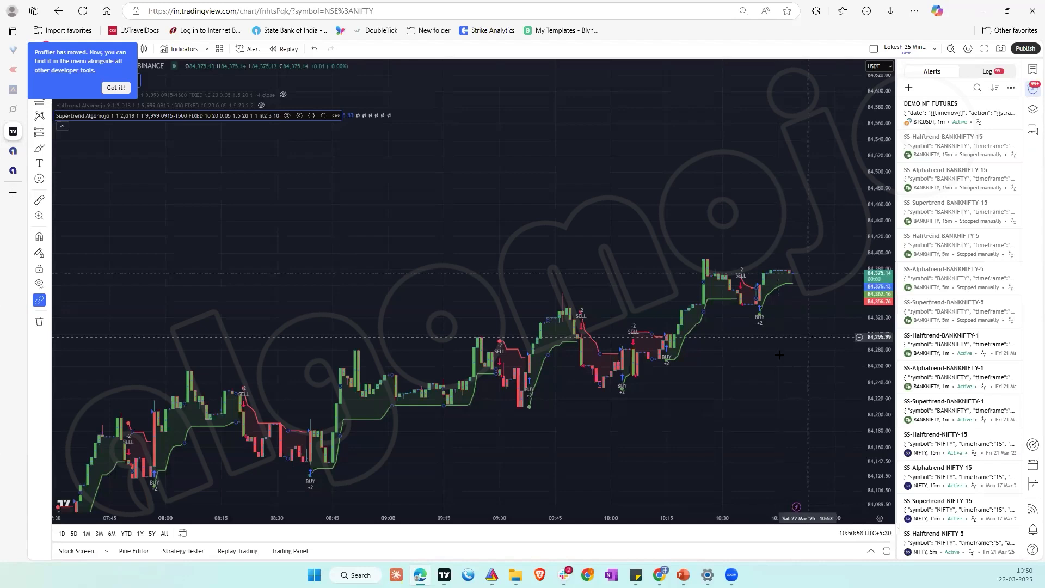
Step: Switch to Algomojo, leave the strategy details and generate a manual BUY signal for DEMO NF FUTURES
click(15, 171)
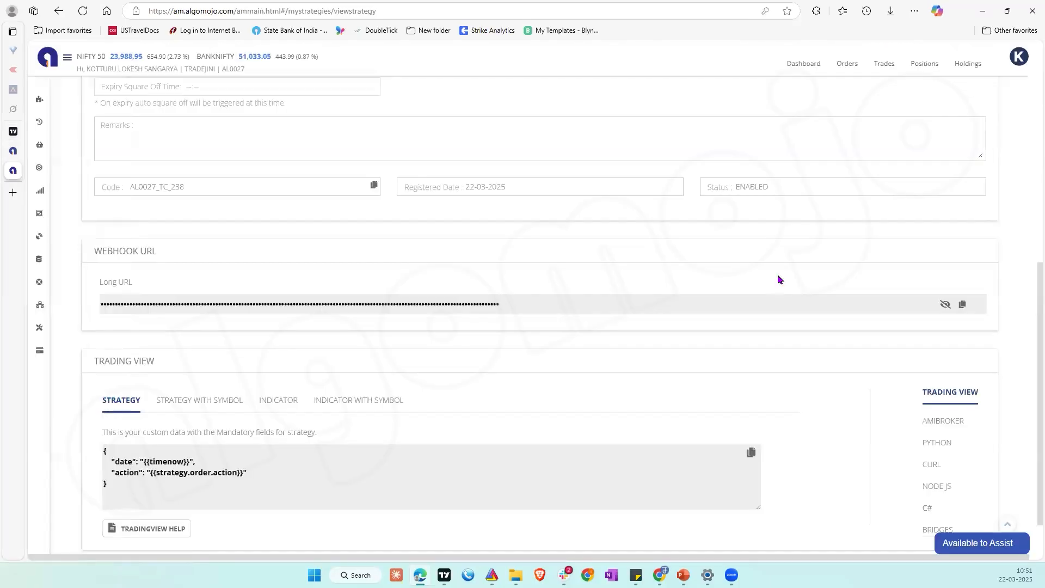
scroll(777, 277, up, 6)
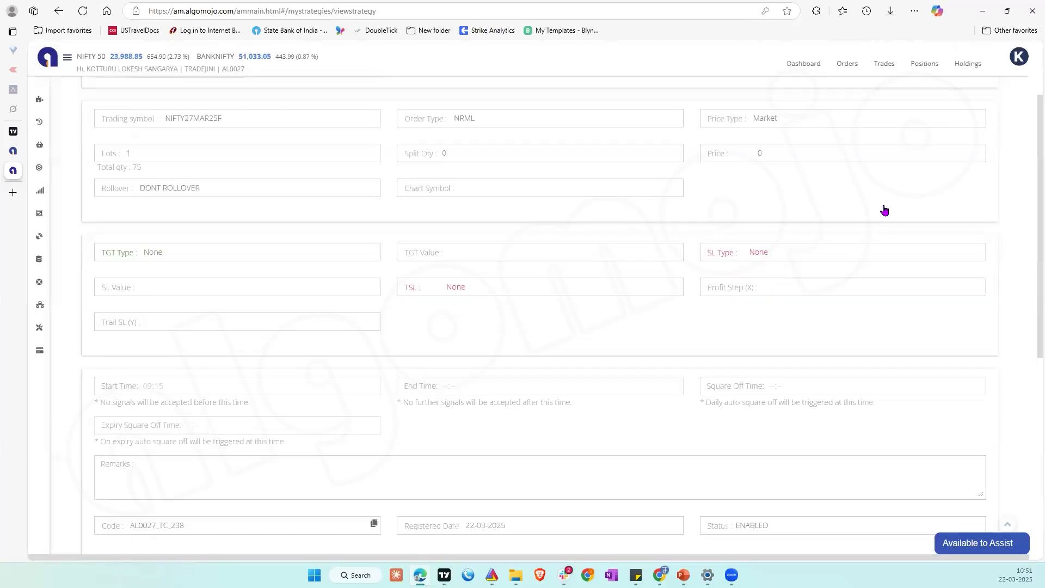
scroll(884, 210, up, 2)
click(987, 92)
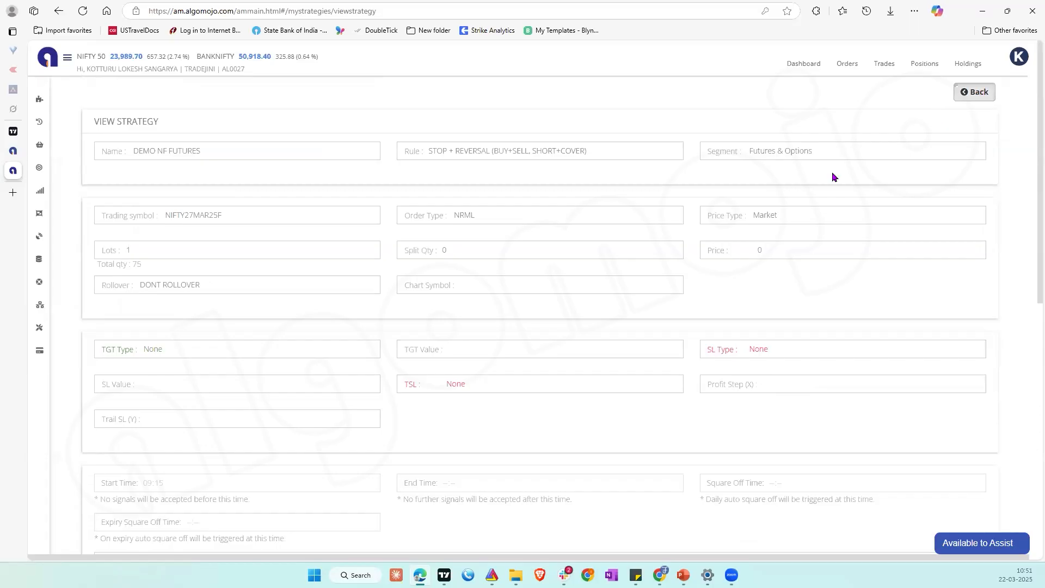
click(890, 174)
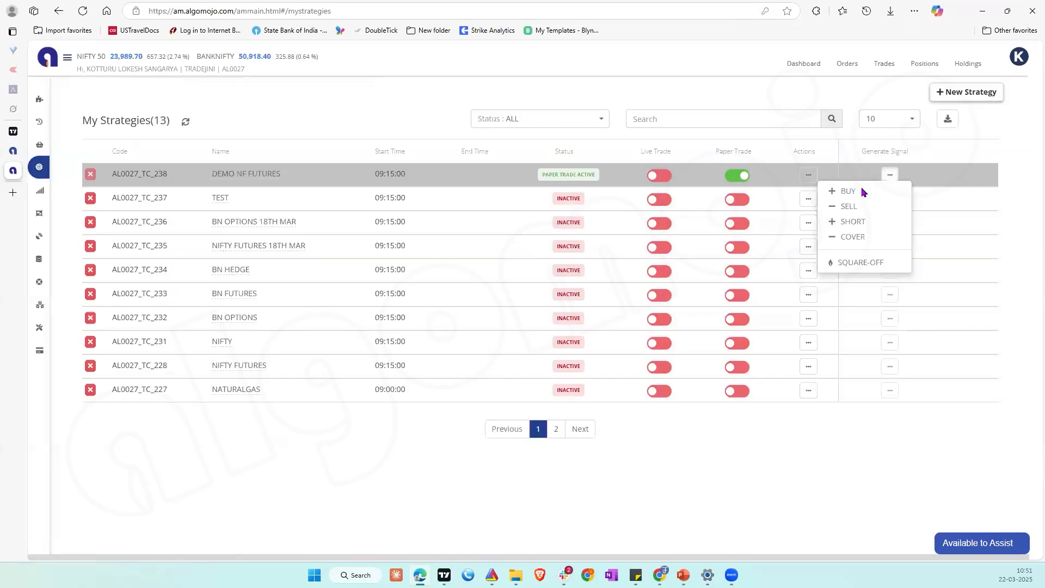
click(862, 191)
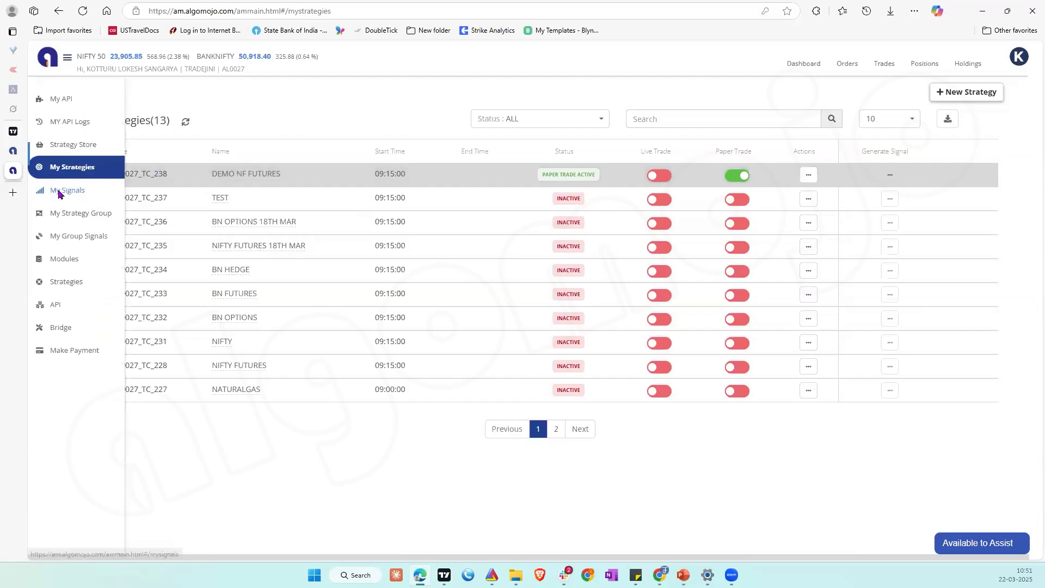
Step: Check the newest buy signal of DEMO NF FUTURES and view the strategy's open positions
click(59, 193)
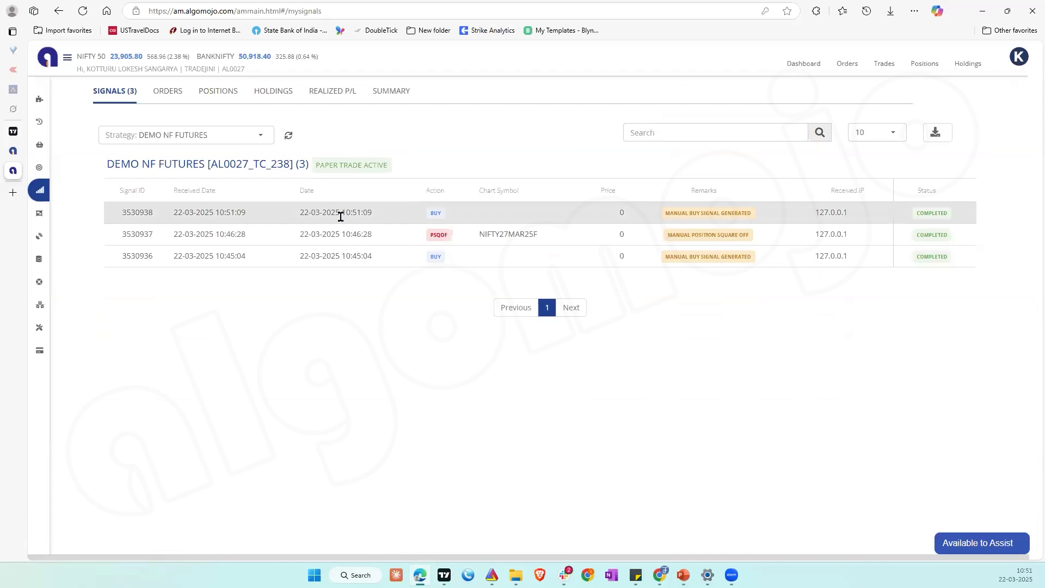
click(229, 91)
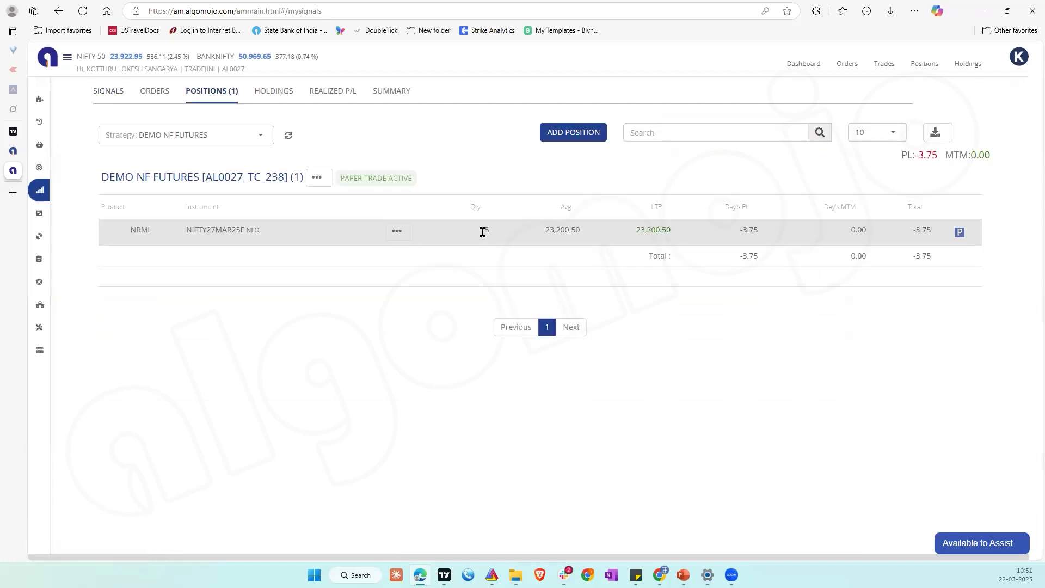
Step: Switch to TradingView and check the DEMO NF FUTURES alert on BTCUSDT in the alerts list
click(15, 131)
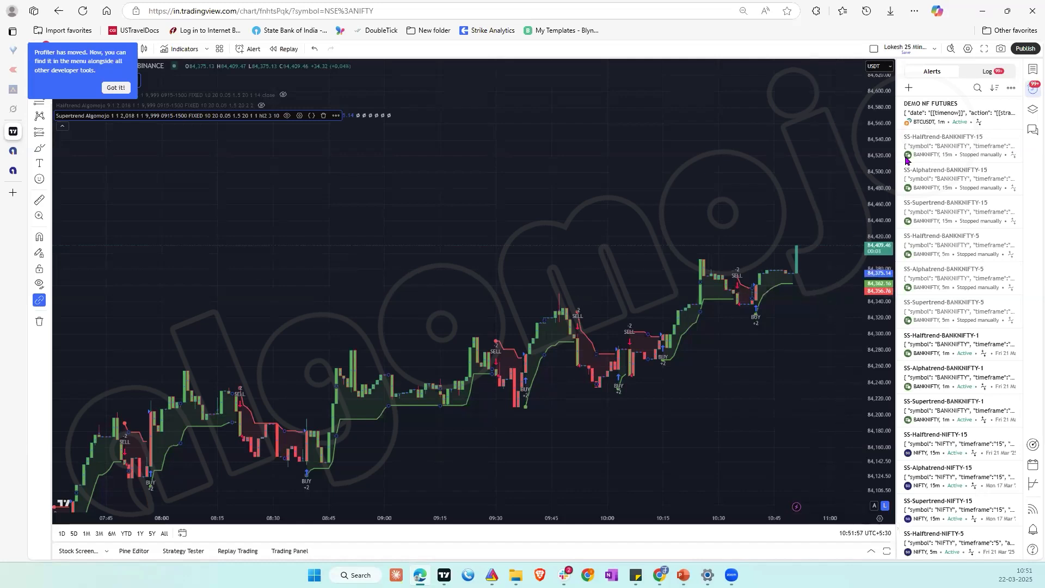
mouse_move(963, 117)
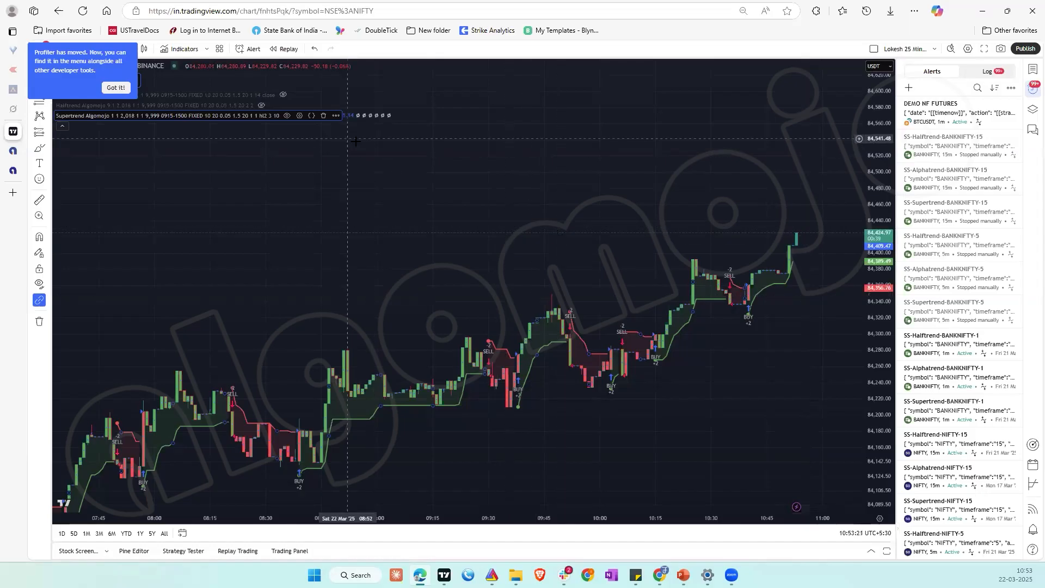
click(336, 116)
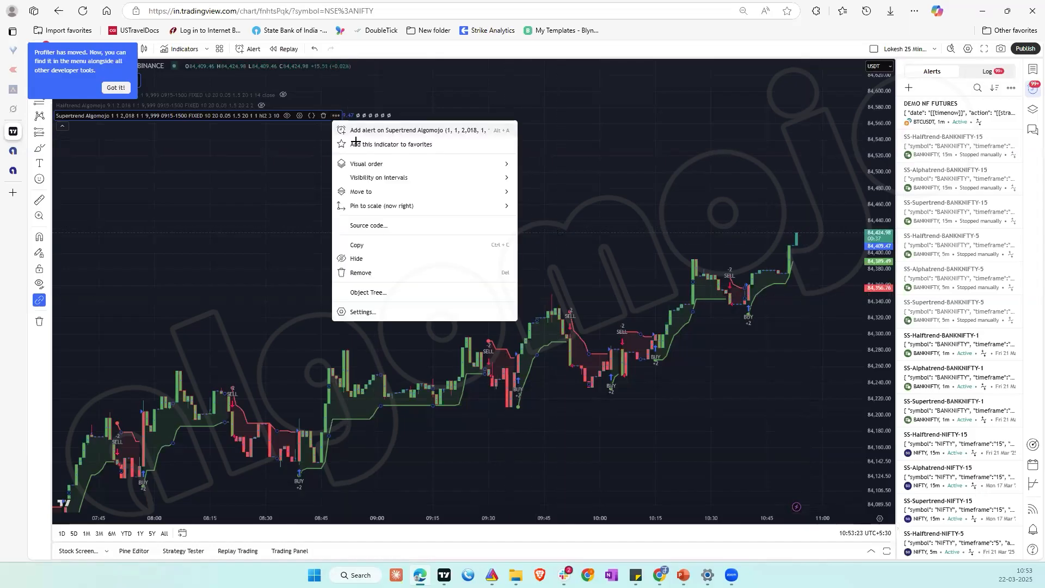
click(376, 130)
click(580, 359)
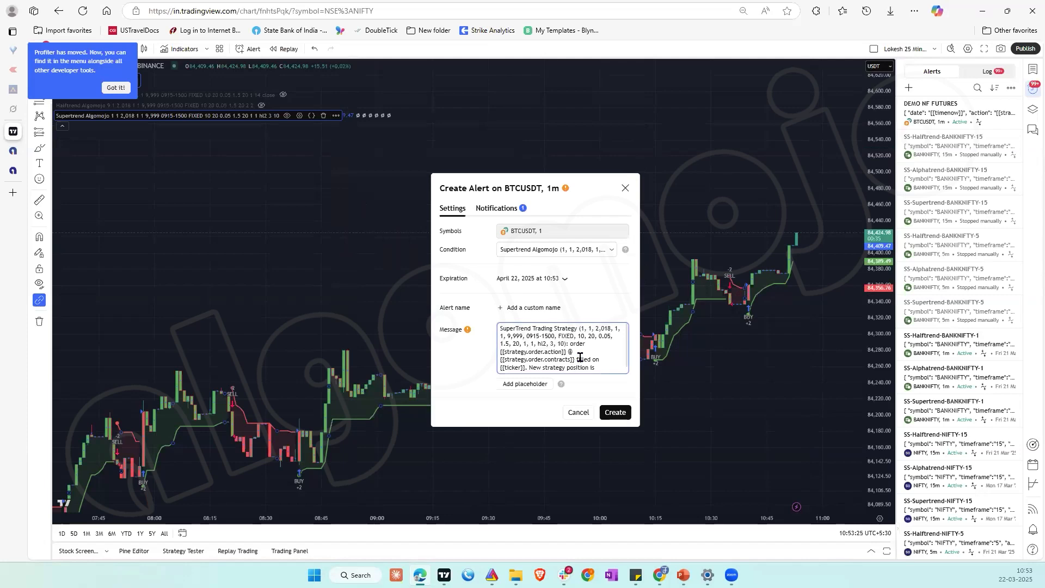
key(ctrl+a)
key(BackSpace)
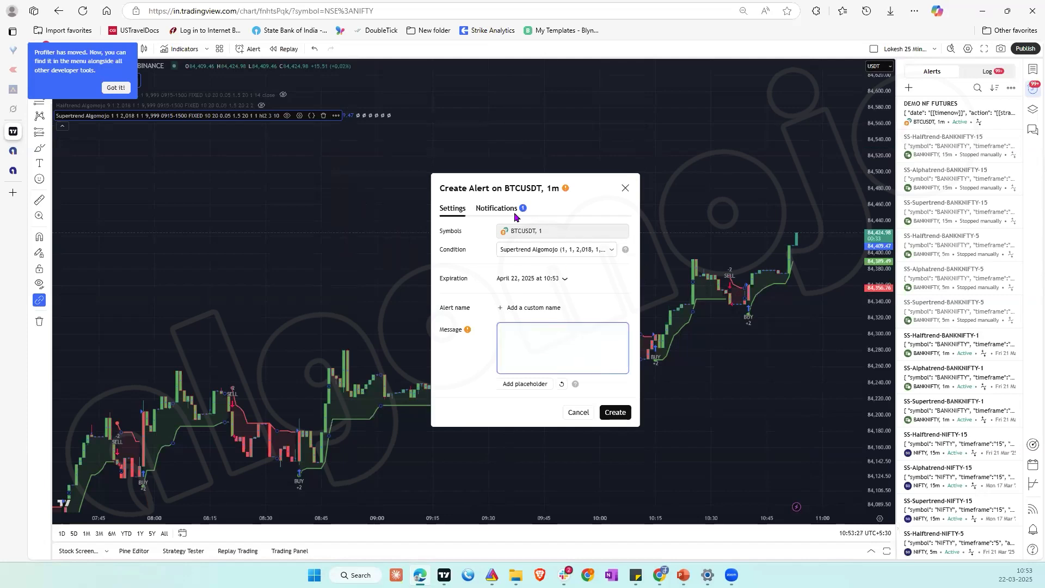
click(495, 208)
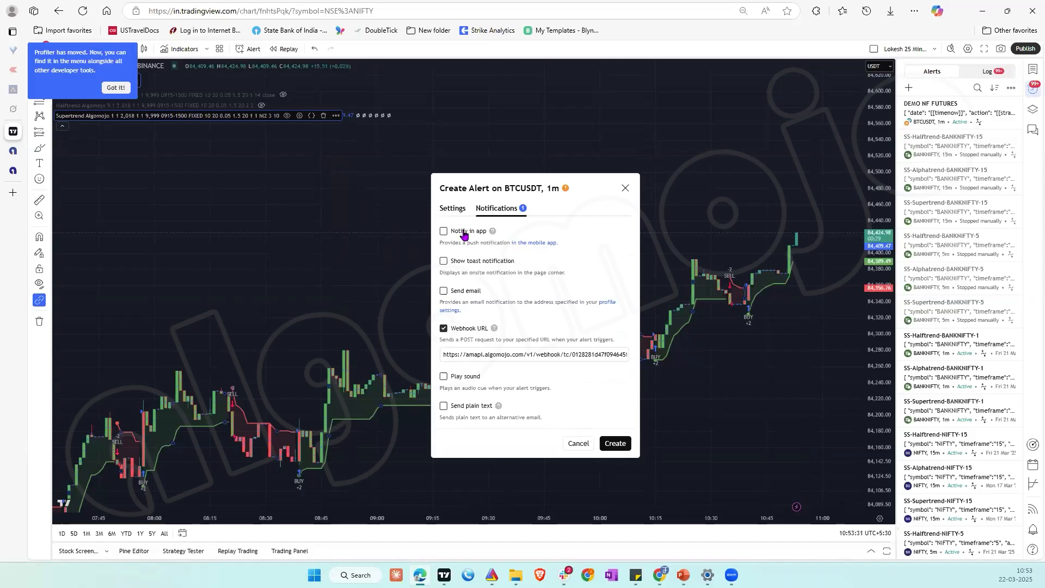
click(452, 212)
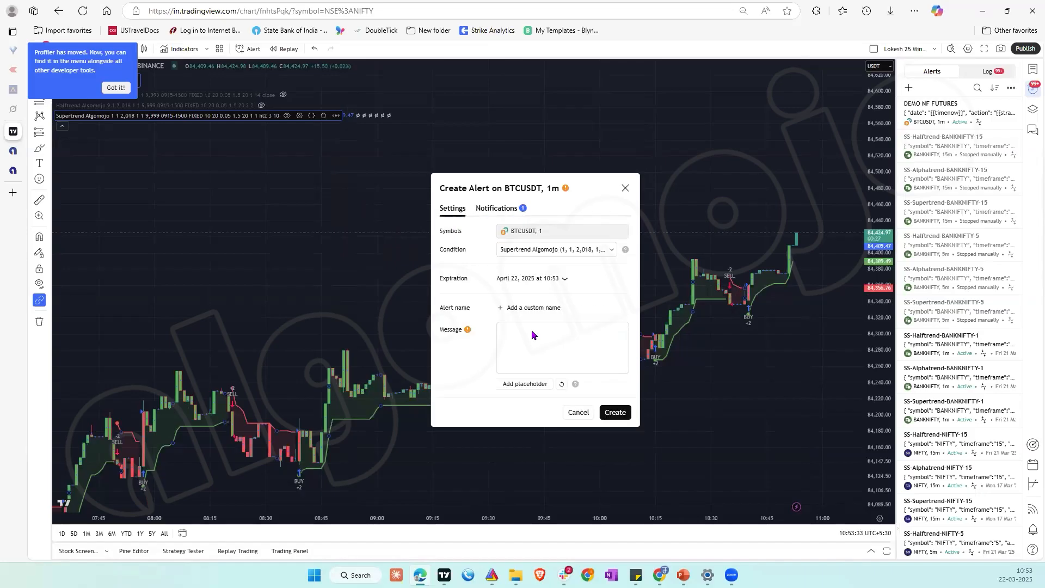
click(578, 409)
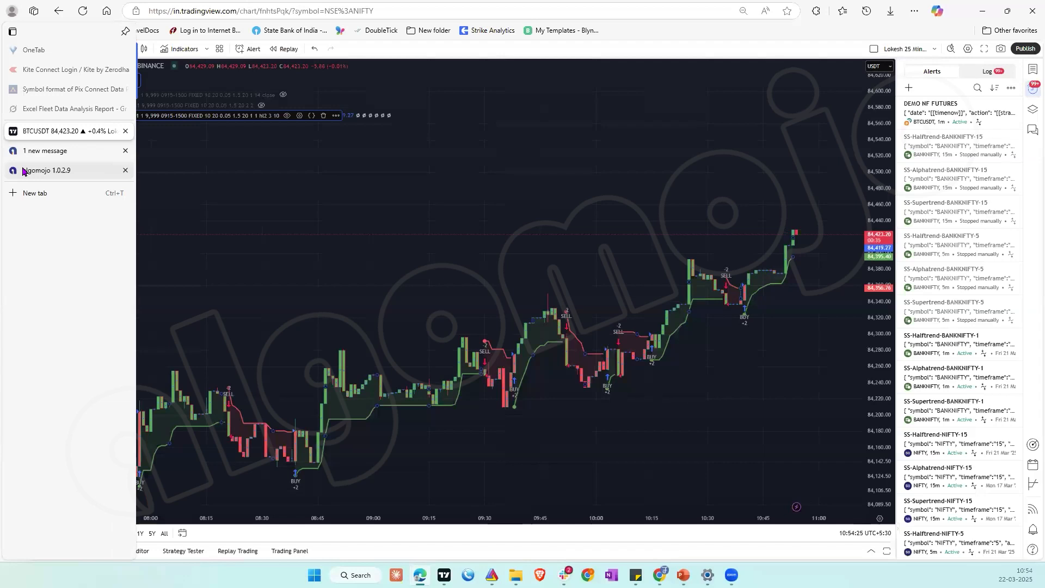
Step: Switch to Algomojo and show the list of own strategies
click(22, 171)
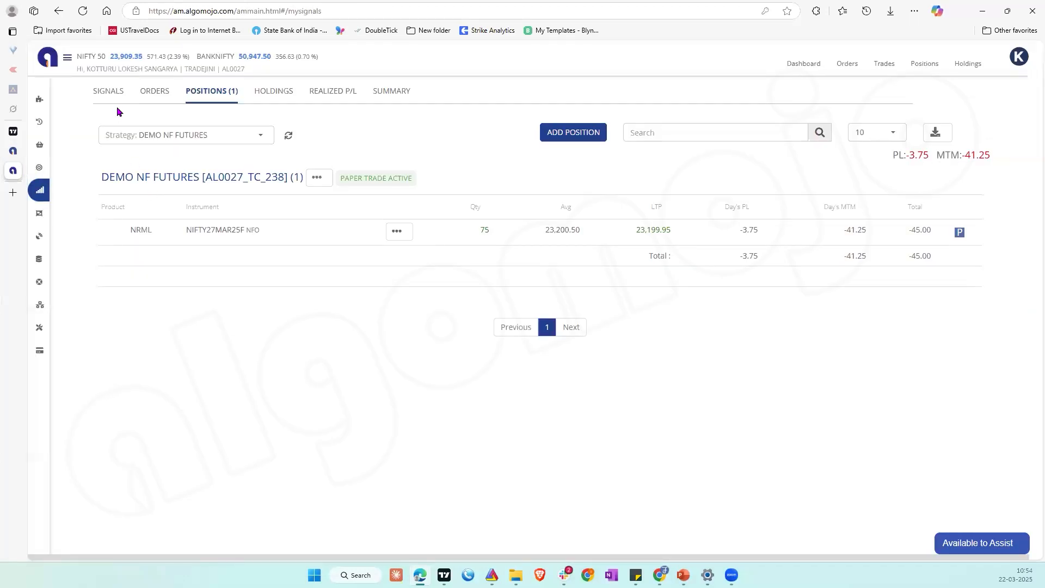
click(50, 169)
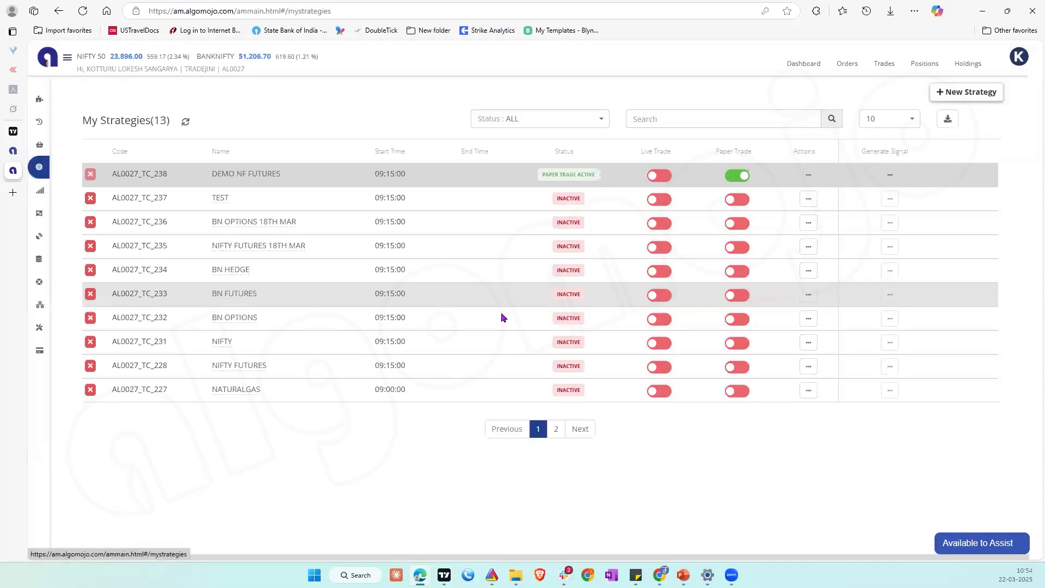
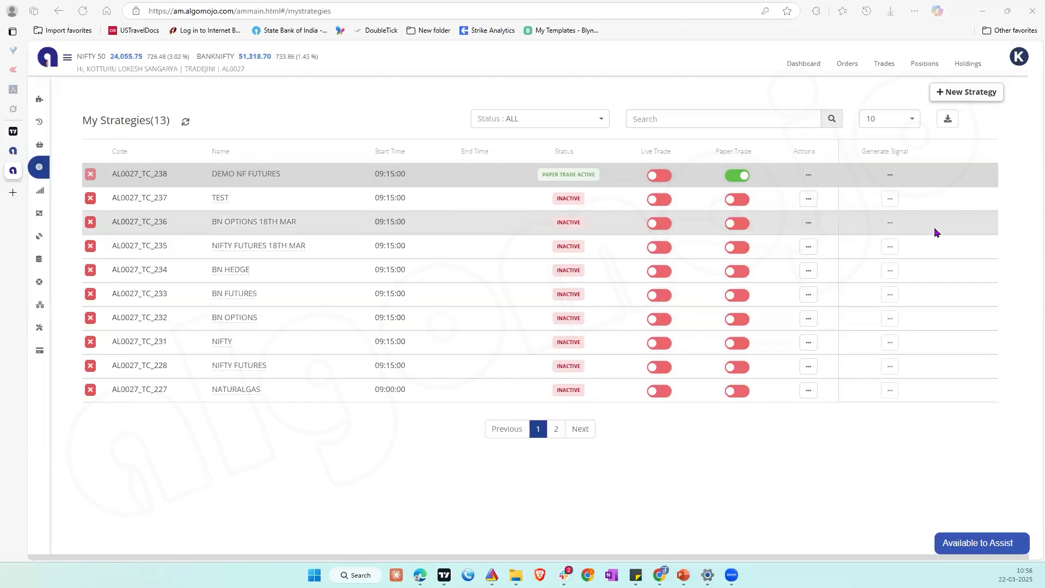
click(970, 94)
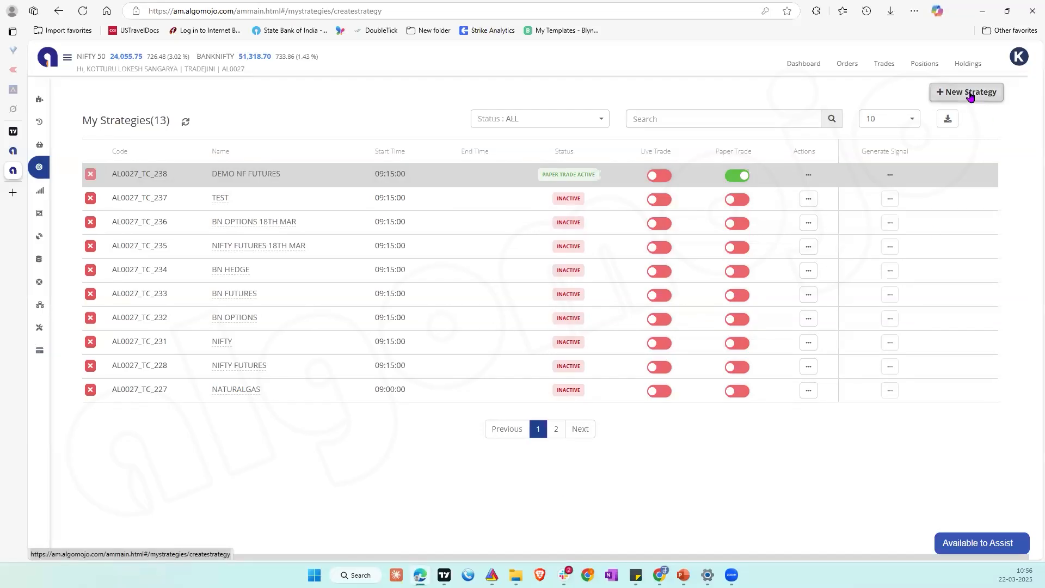
click(200, 152)
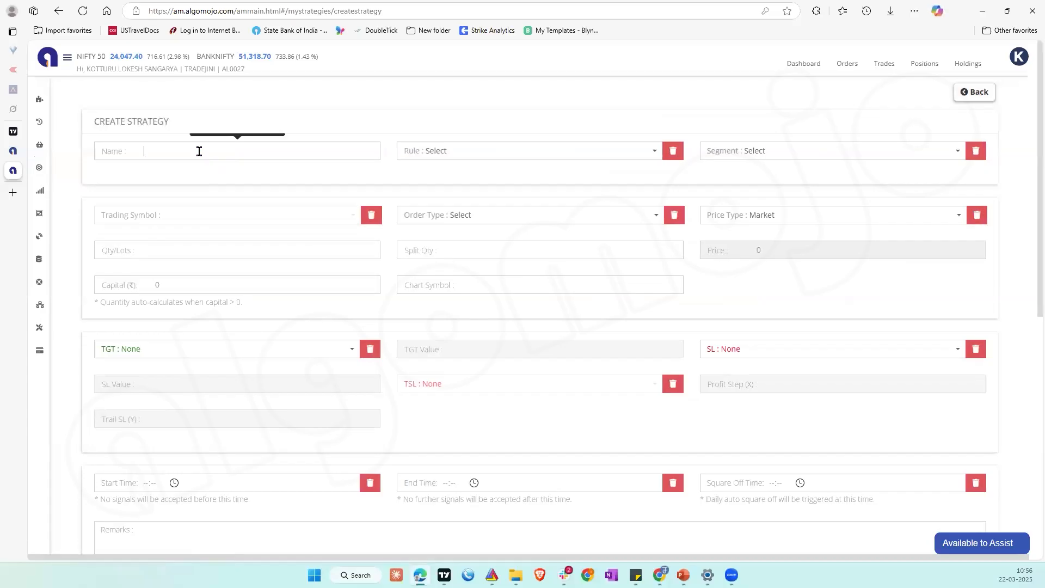
text(DEMO BN OPTIONS)
click(474, 159)
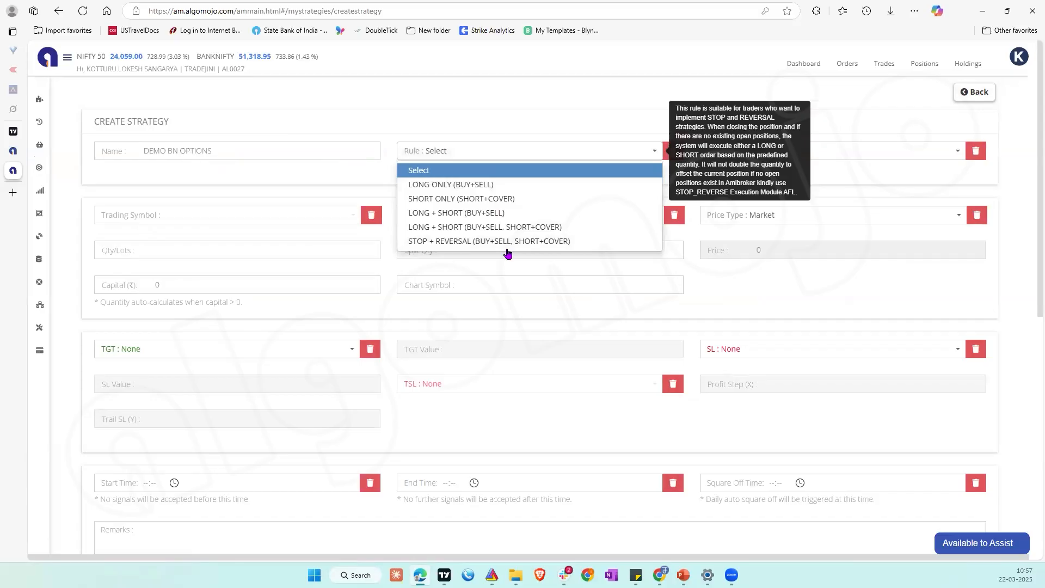
Step: Switch to TradingView and check the newest DEMO NF FUTURES entry on BTCUSDT in the alerts log
click(13, 133)
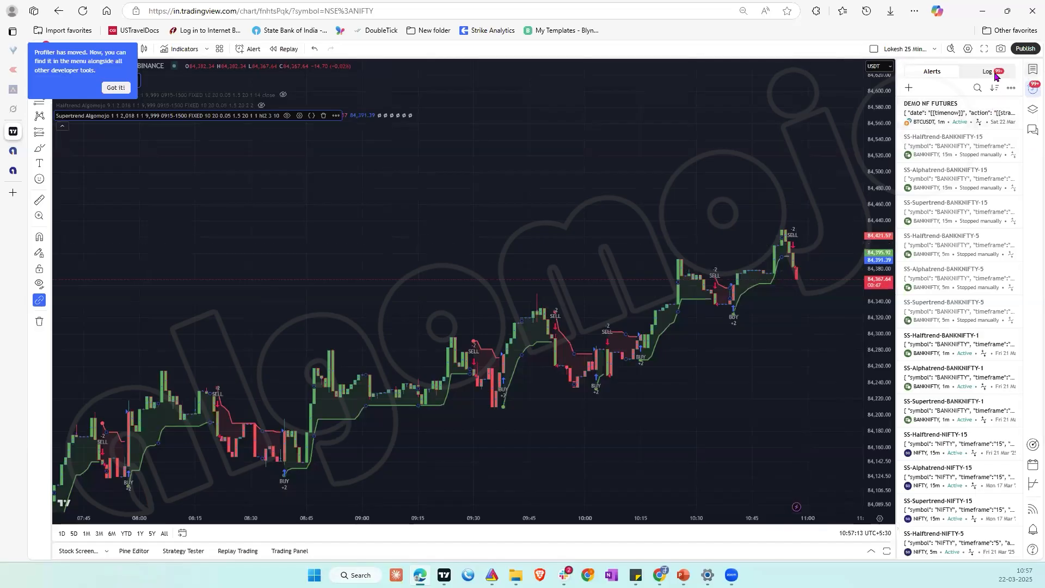
click(988, 72)
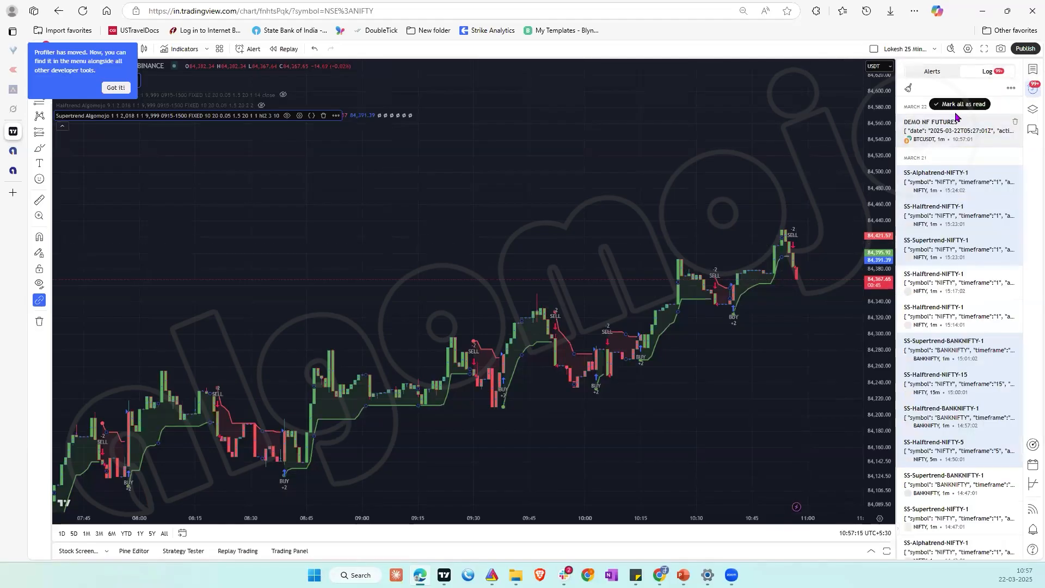
mouse_move(907, 133)
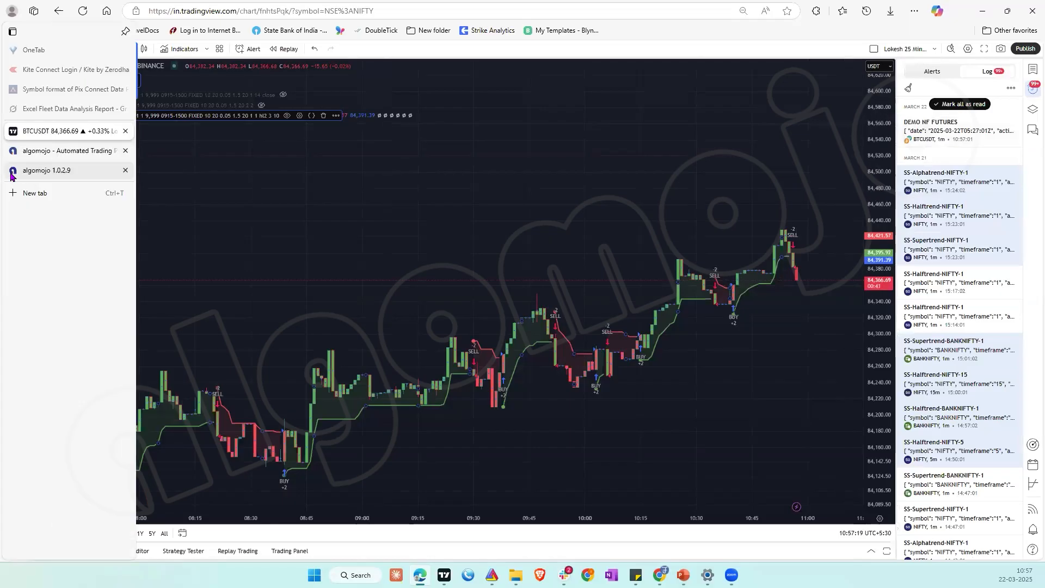
Step: Switch to Algomojo and compare the newest DEMO NF FUTURES signal's date and action with the earlier manual buy signal
click(12, 172)
mouse_move(82, 166)
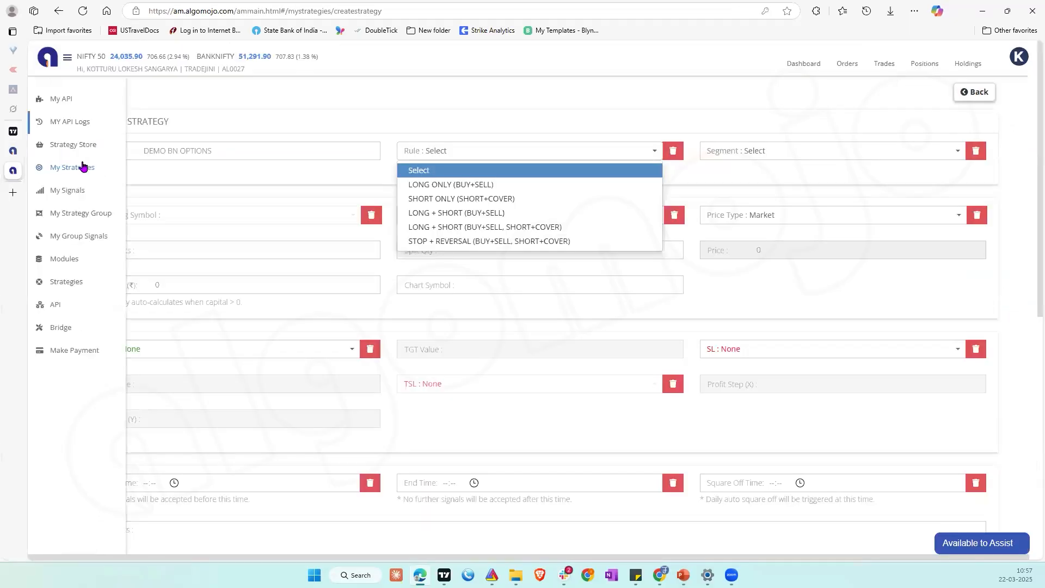
click(77, 191)
click(109, 93)
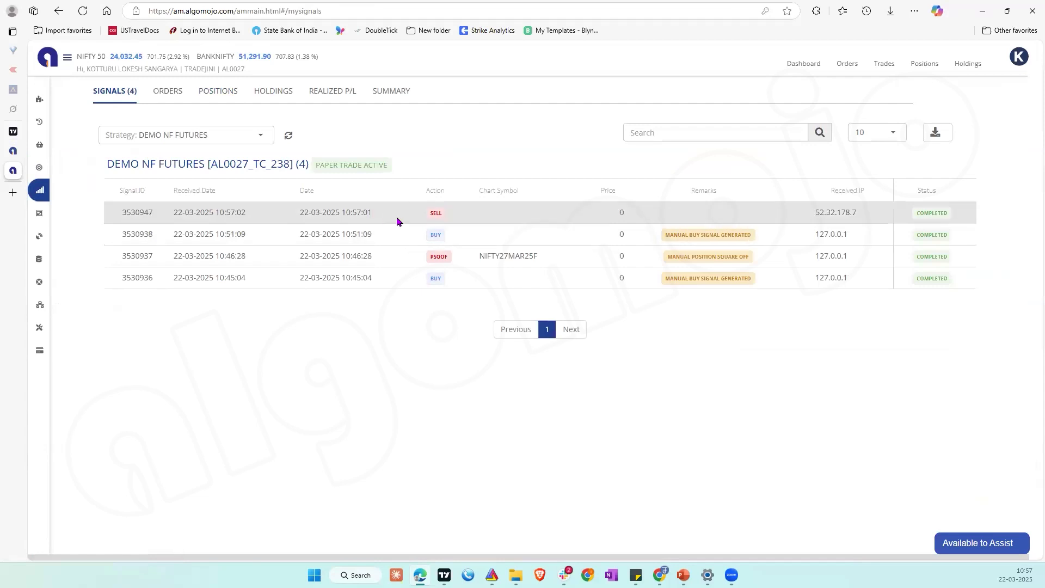
triple_click(696, 235)
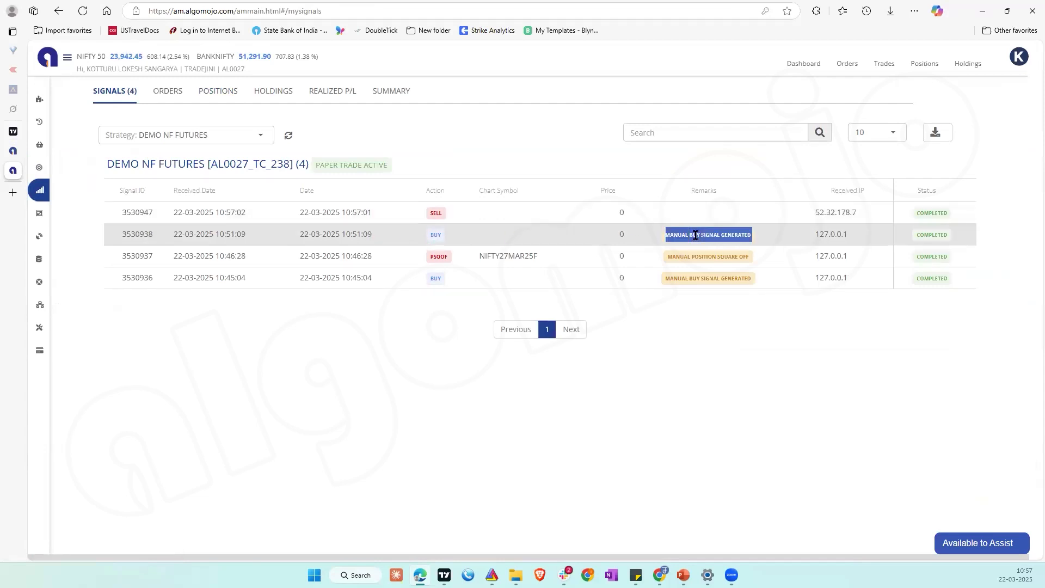
triple_click(350, 213)
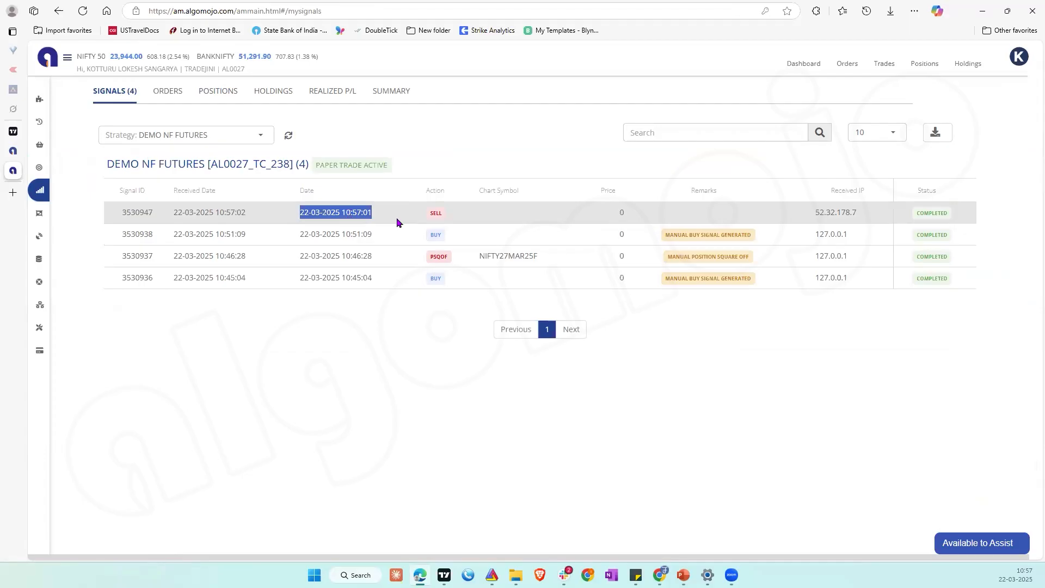
click(357, 237)
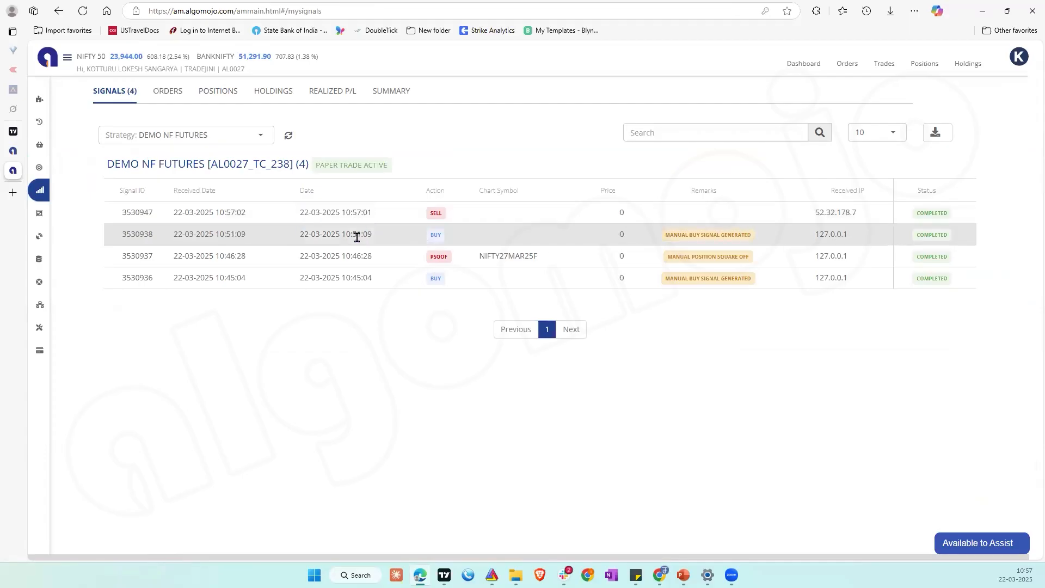
Step: View the orders and the open position quantity of DEMO NF FUTURES, and look at the BTCUSDT chart in TradingView
click(174, 92)
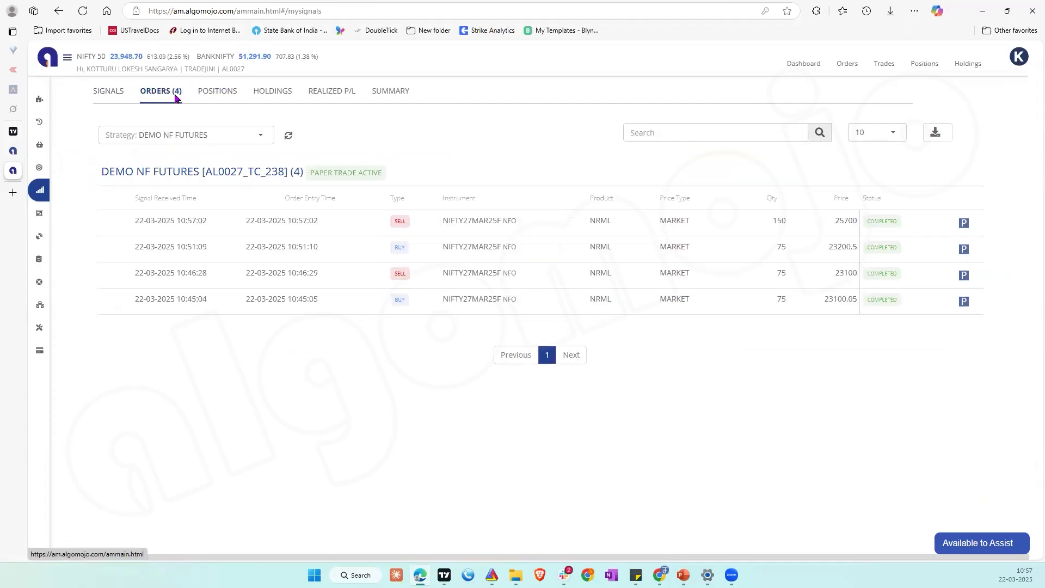
click(220, 93)
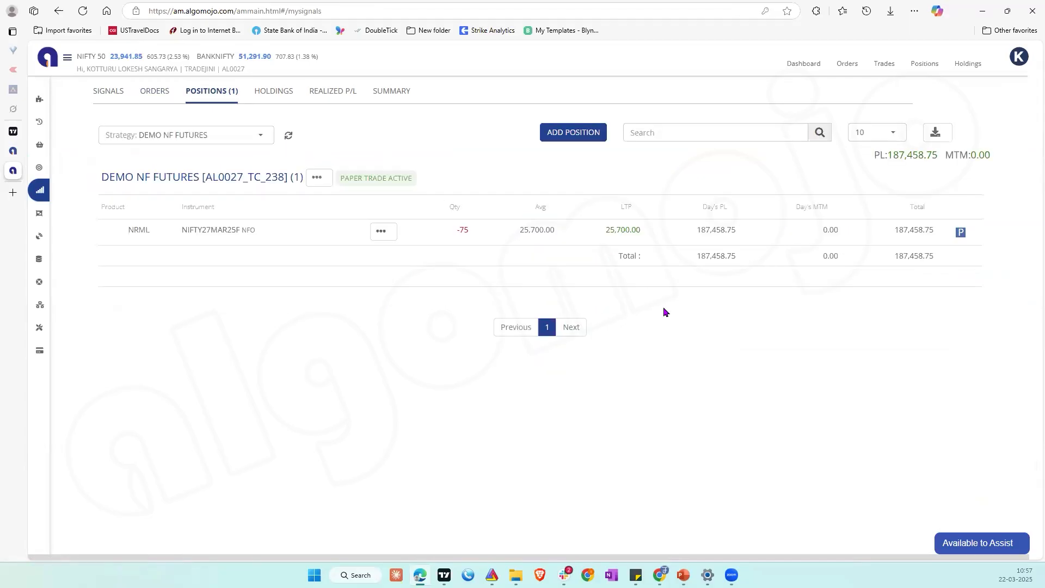
double_click(463, 231)
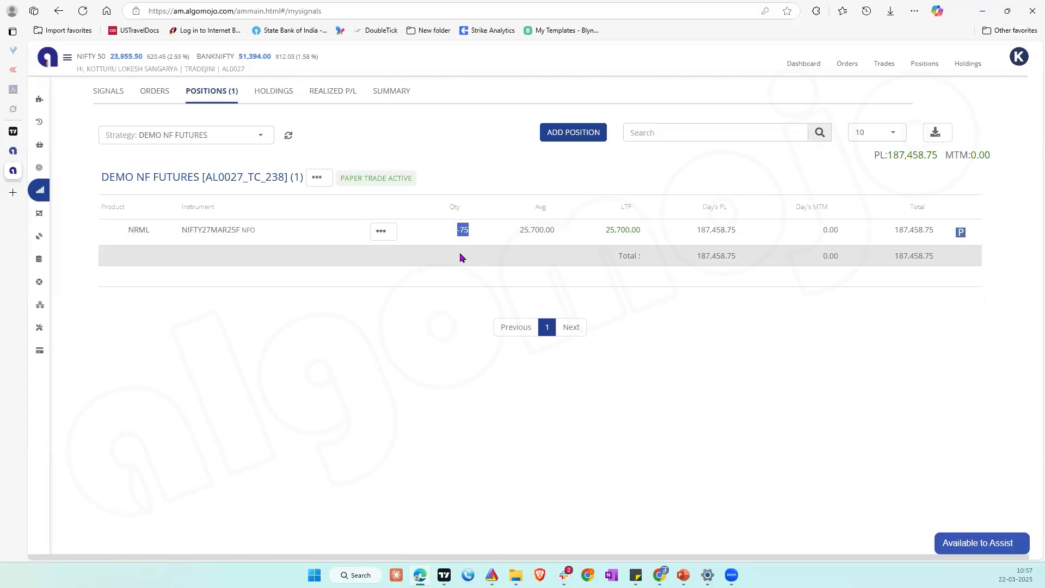
click(18, 136)
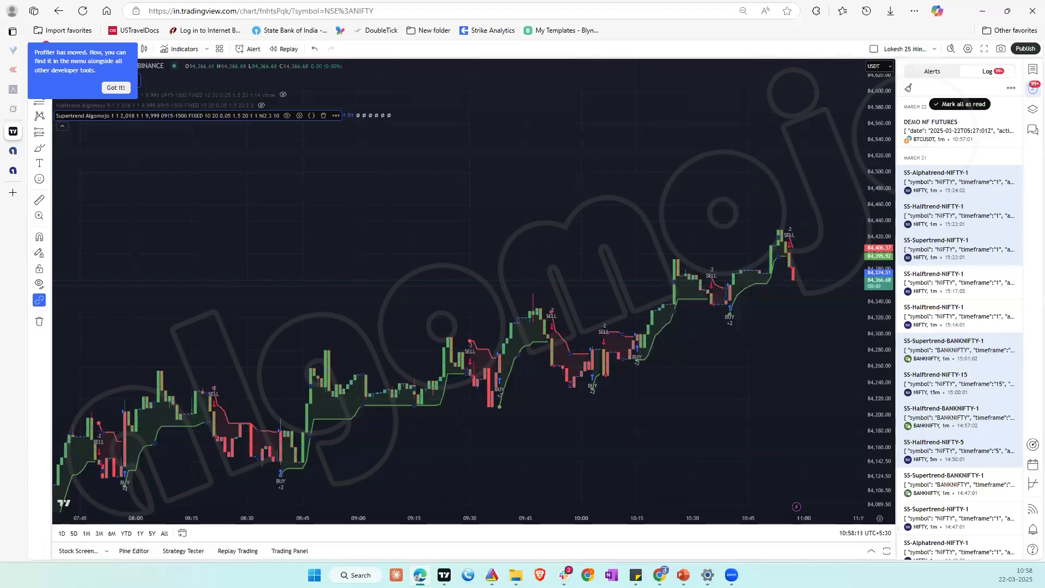
Step: Switch to Algomojo and start a new strategy named DEMO BN OPTIONS from the list of own strategies
click(38, 170)
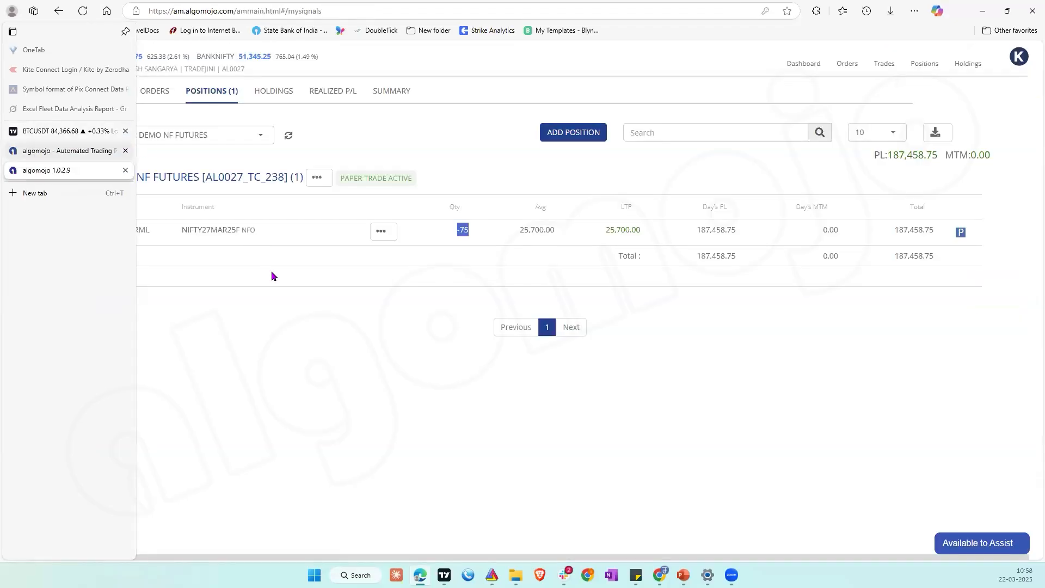
mouse_move(57, 168)
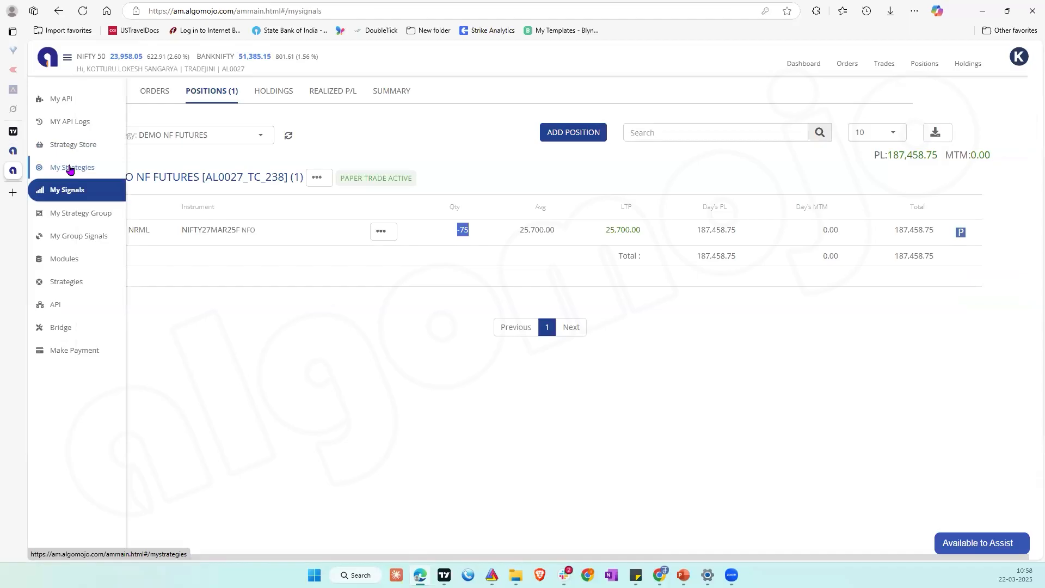
click(69, 169)
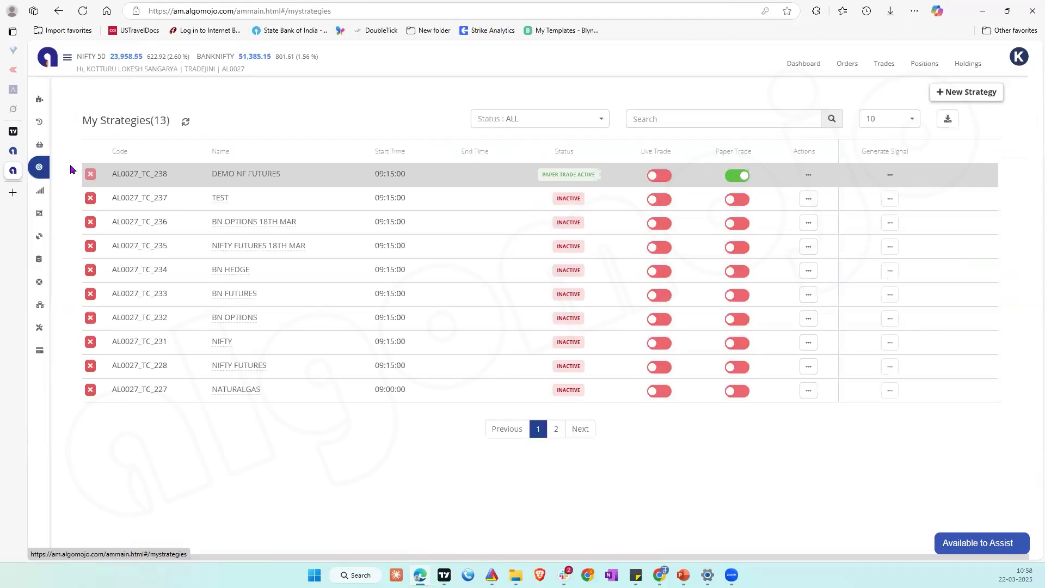
click(989, 92)
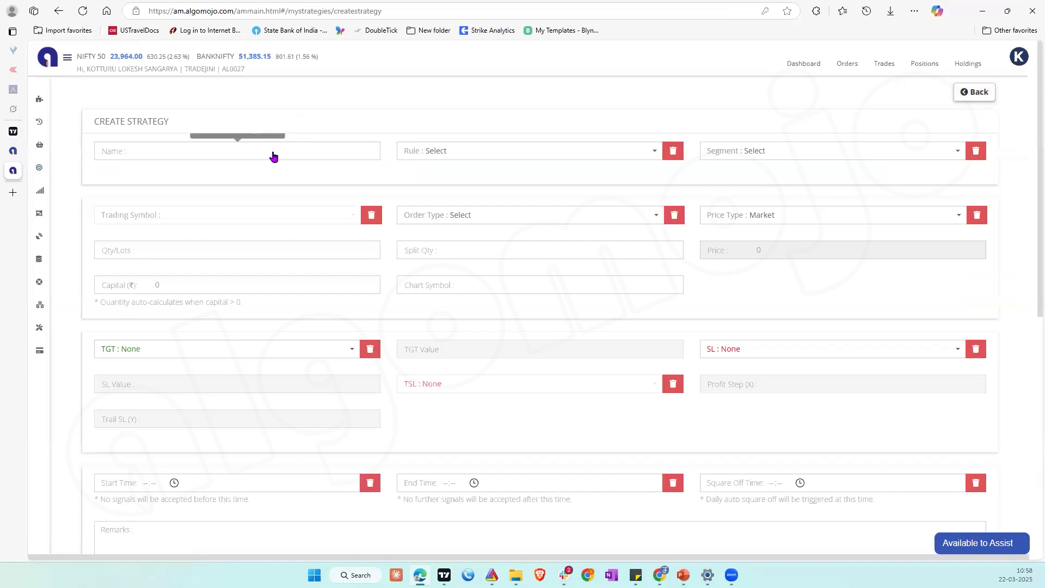
text(DEMO)
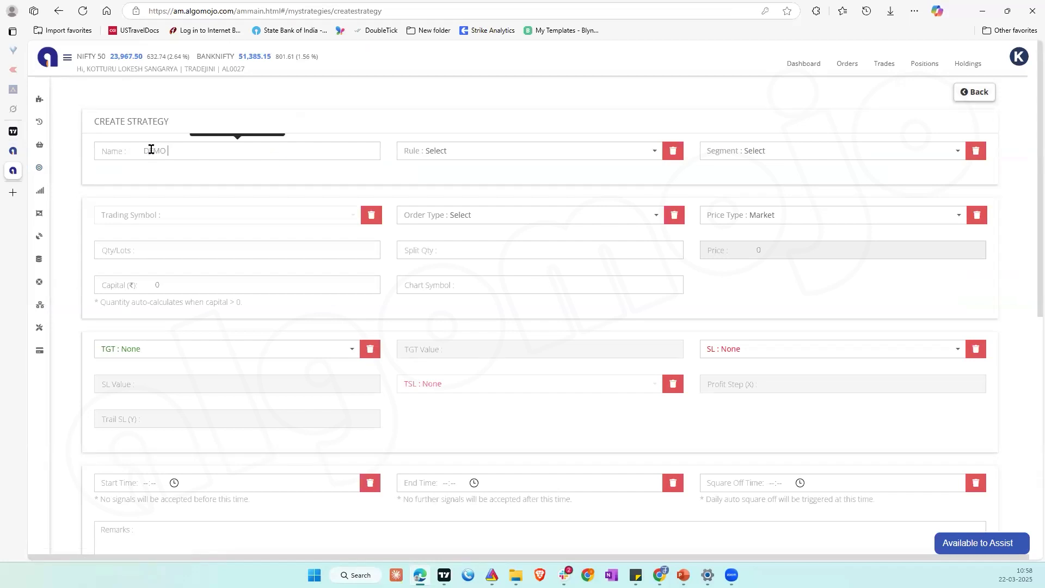
text( BN OPTIONS)
Step: Examine the available strategy rules in Algomojo against the Supertrend buy and sell signals on TradingView's BTCUSDT chart
click(433, 152)
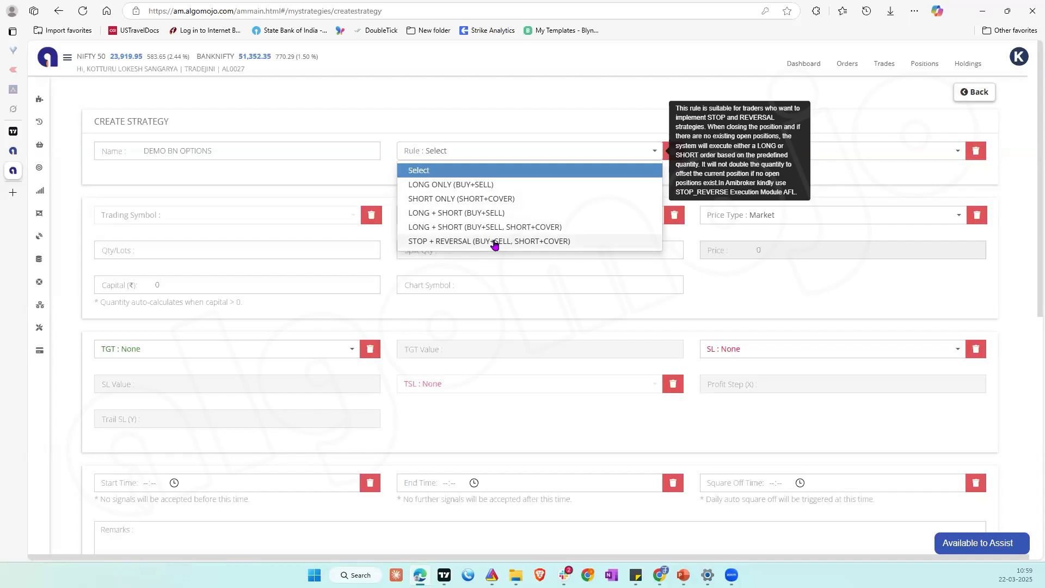
click(11, 135)
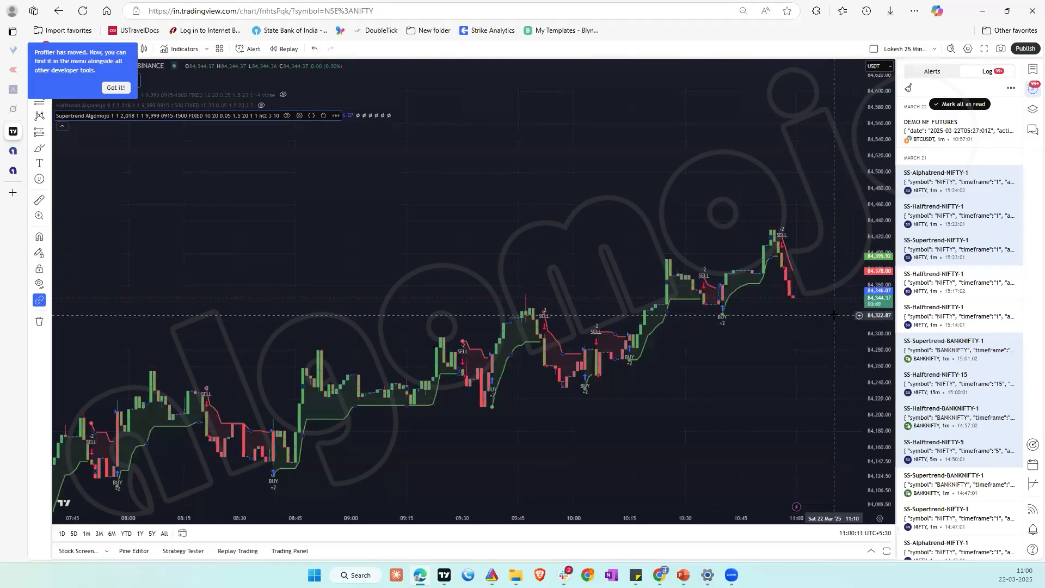
click(13, 173)
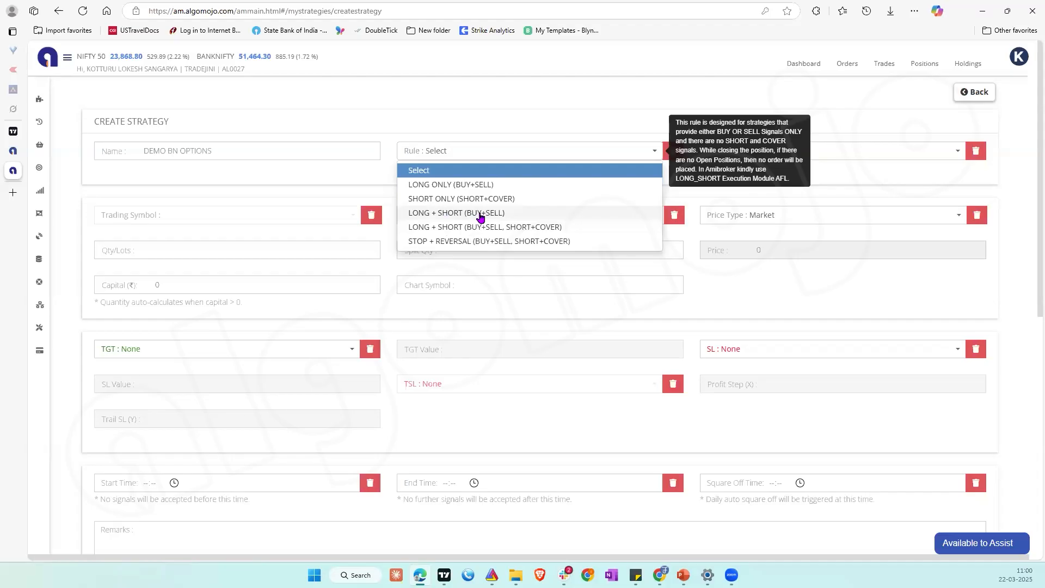
click(9, 130)
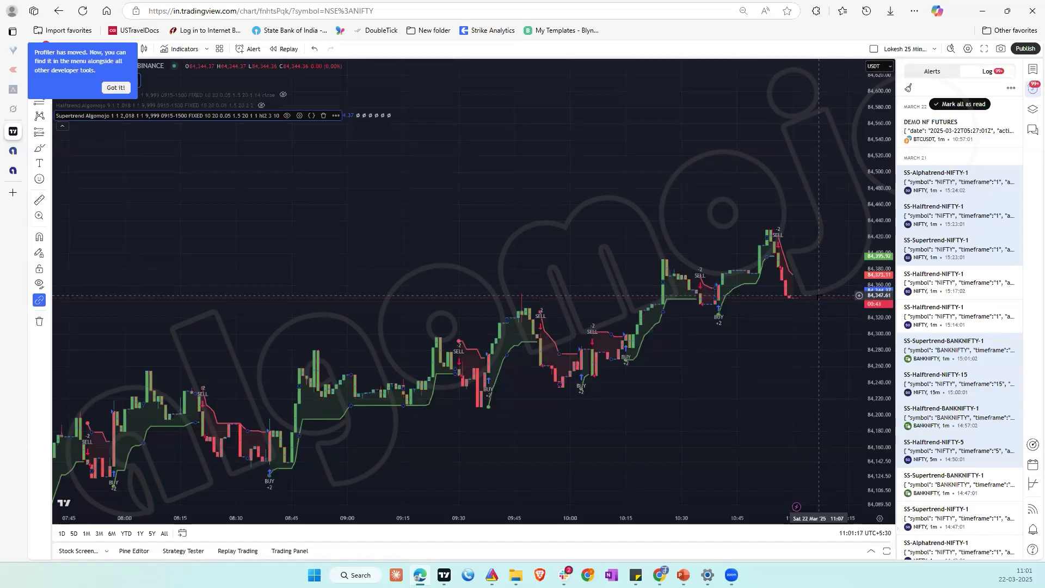
click(13, 171)
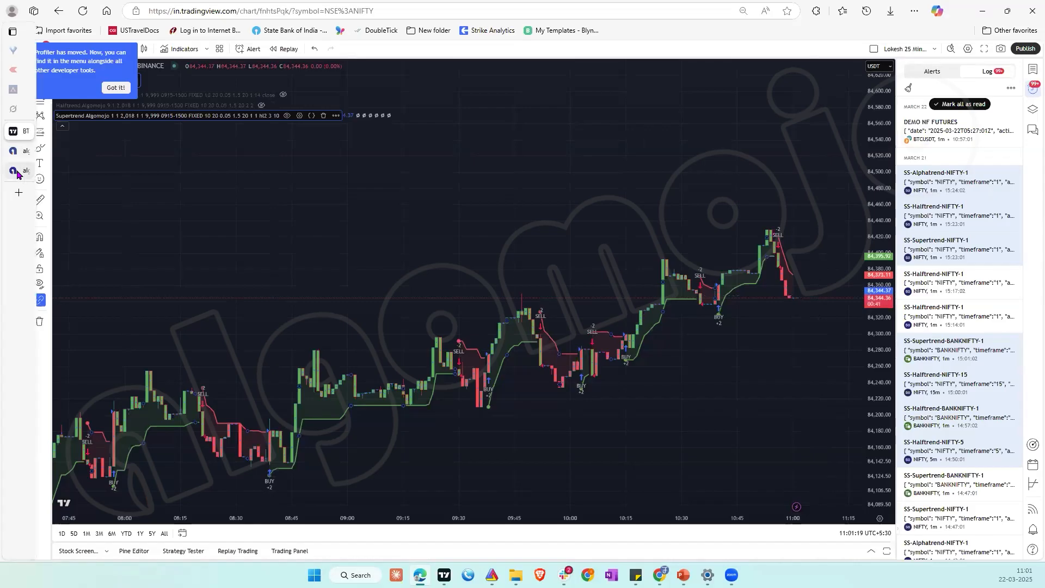
mouse_move(436, 188)
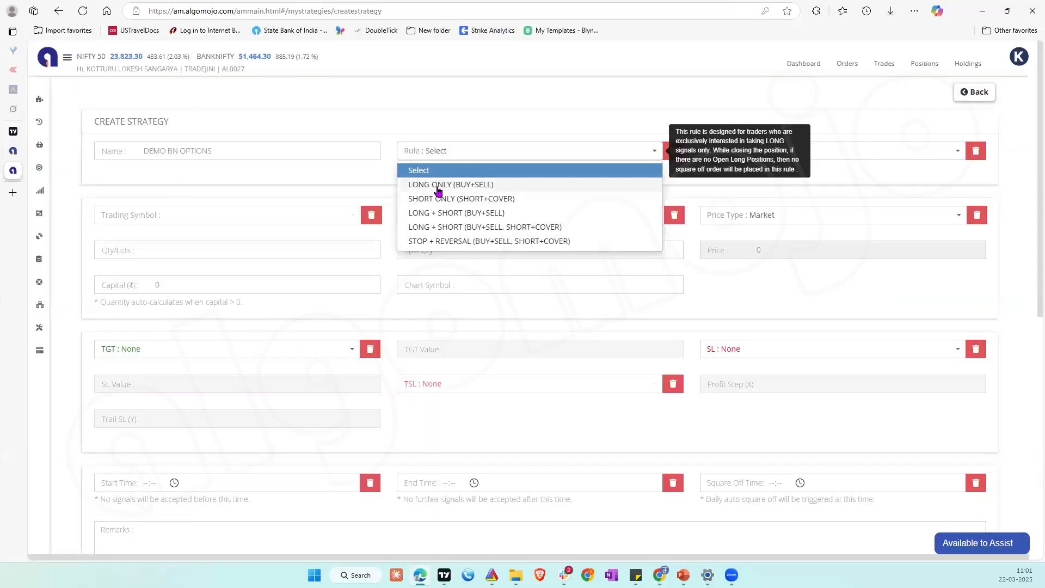
click(13, 131)
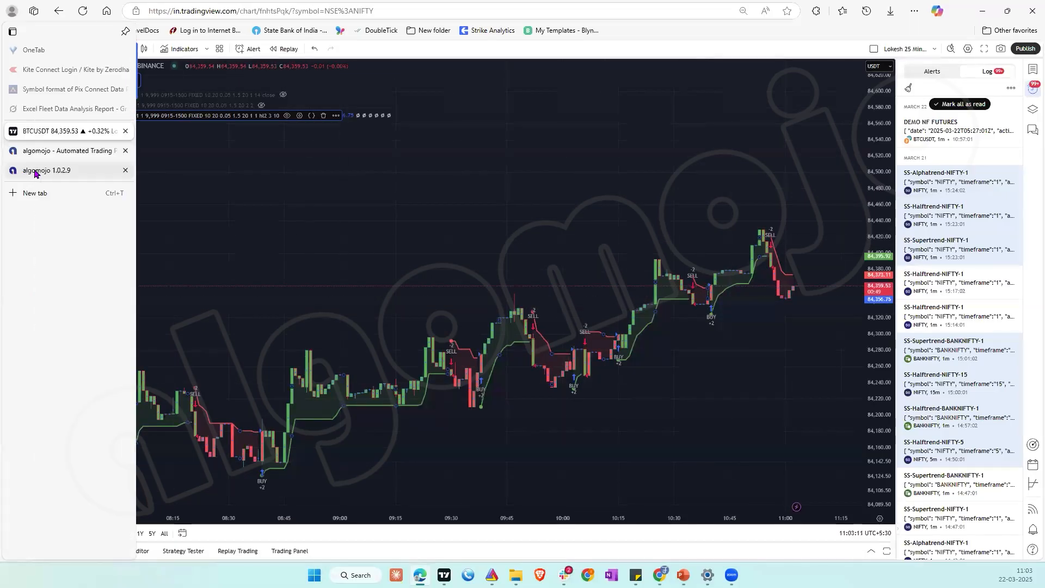
click(34, 173)
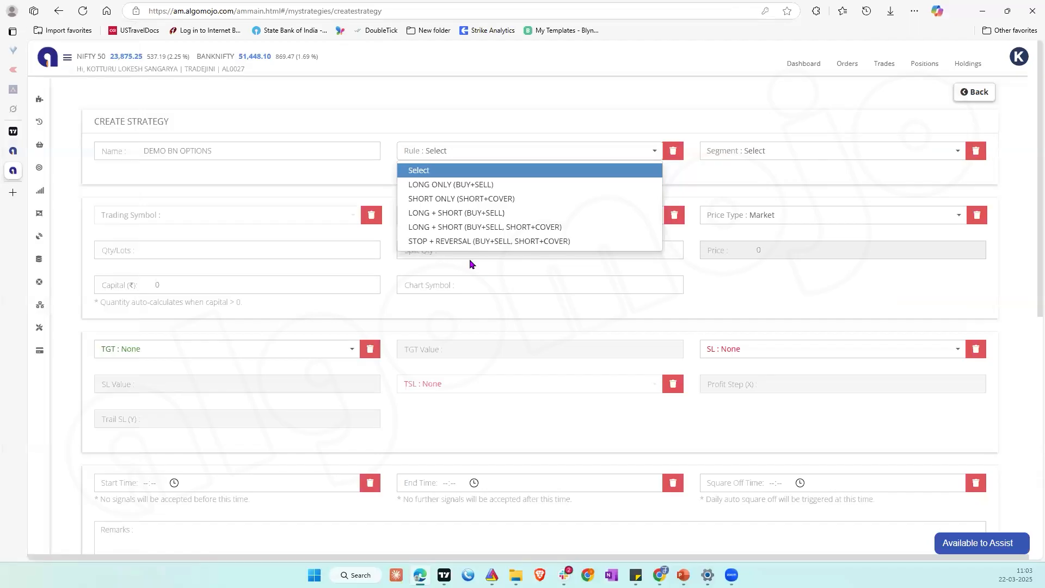
Step: Set the strategy rule to STOP + REVERSAL (BUY+SELL, SHORT+COVER) and the segment to Options - Dynamic Symbol
mouse_move(491, 246)
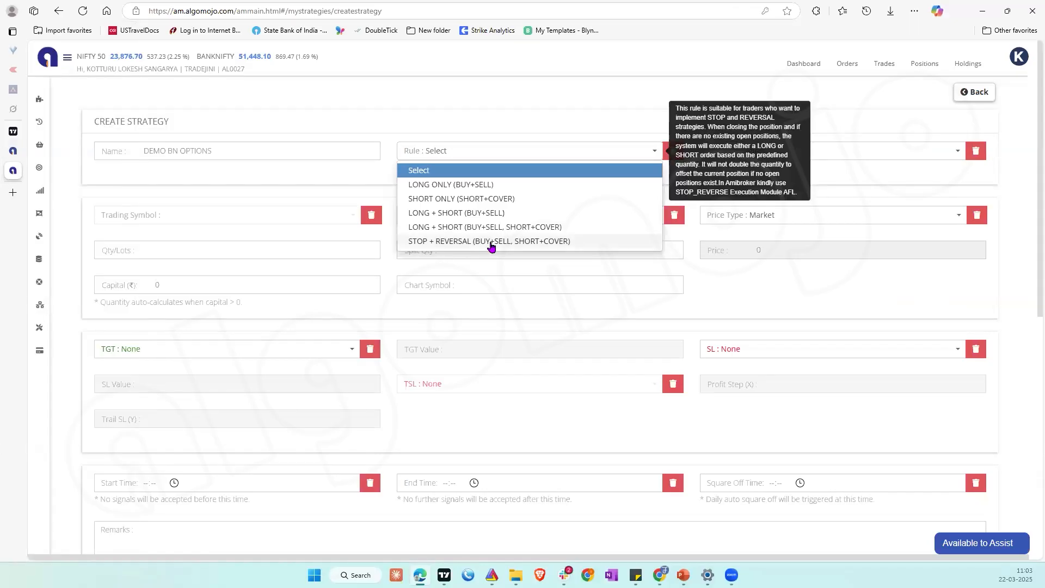
click(518, 241)
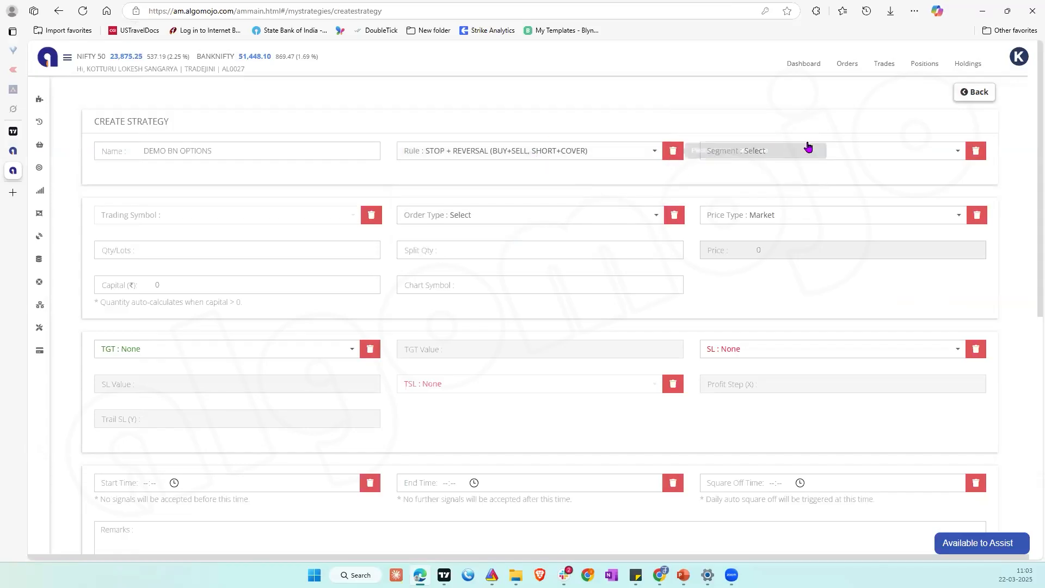
click(793, 157)
mouse_move(782, 219)
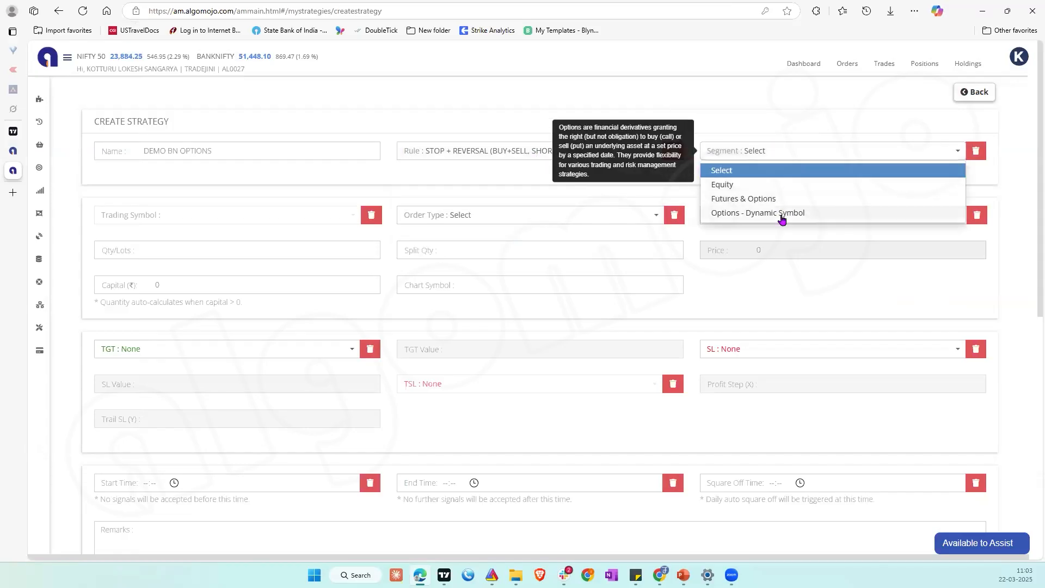
click(782, 214)
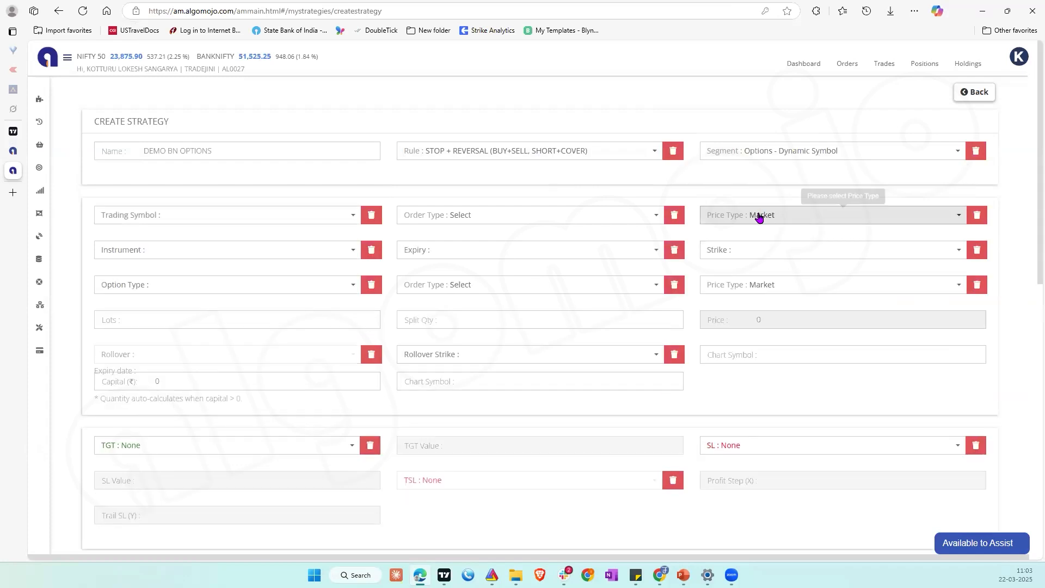
Step: Set the strategy's instrument to BANKNIFTY and its expiry to Current Month
click(245, 215)
click(137, 266)
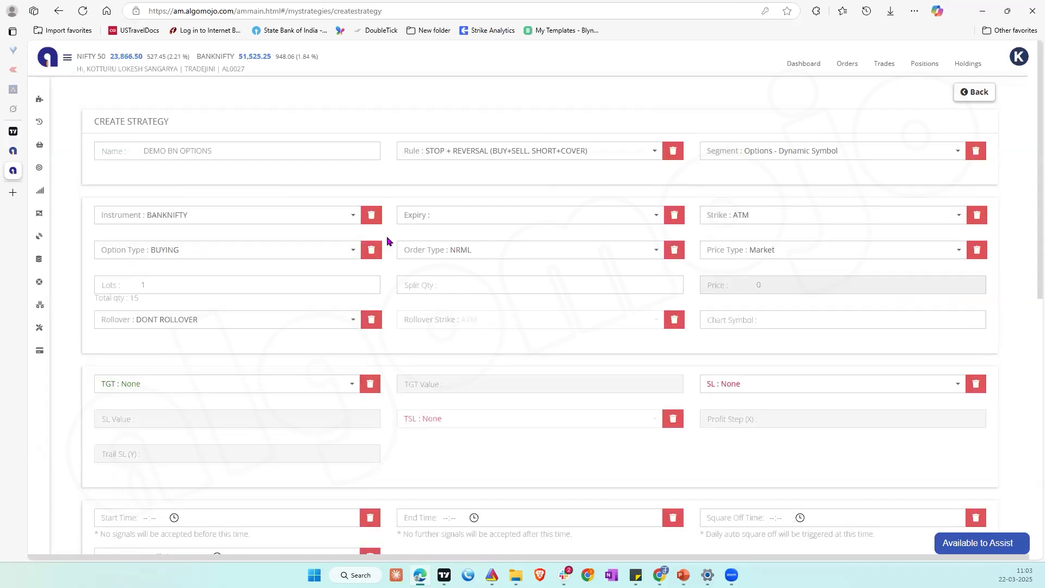
click(451, 227)
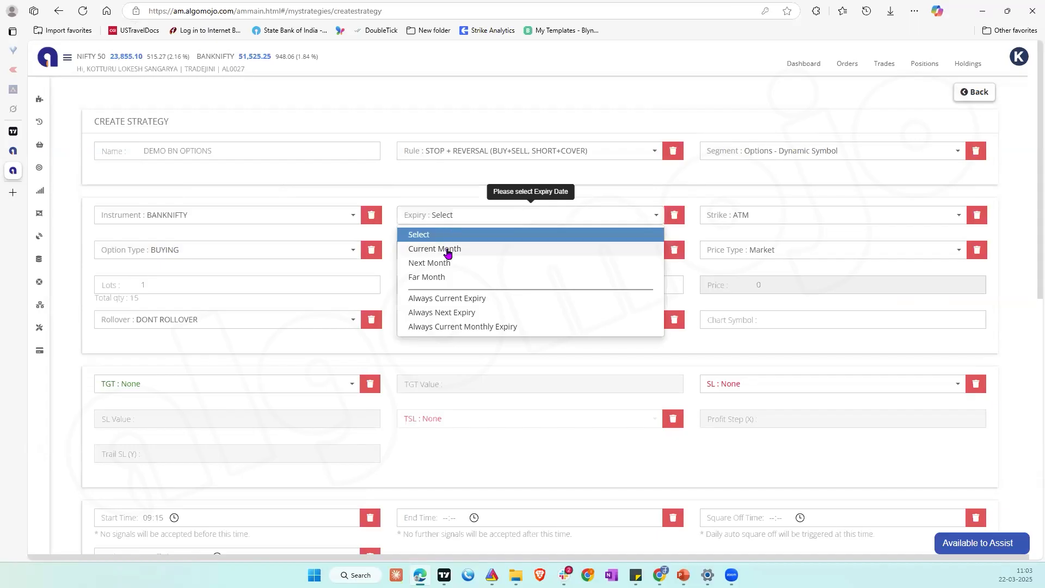
click(447, 253)
Step: Set the strike of the BANKNIFTY options strategy to ITM5
click(760, 211)
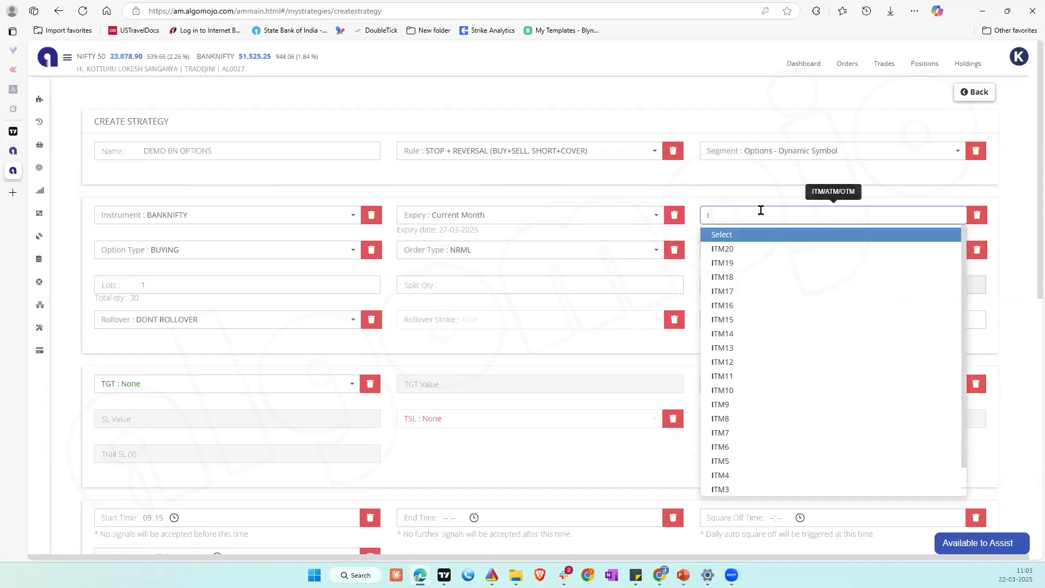
text(IMT)
key(BackSpace)
key(BackSpace)
text(TM)
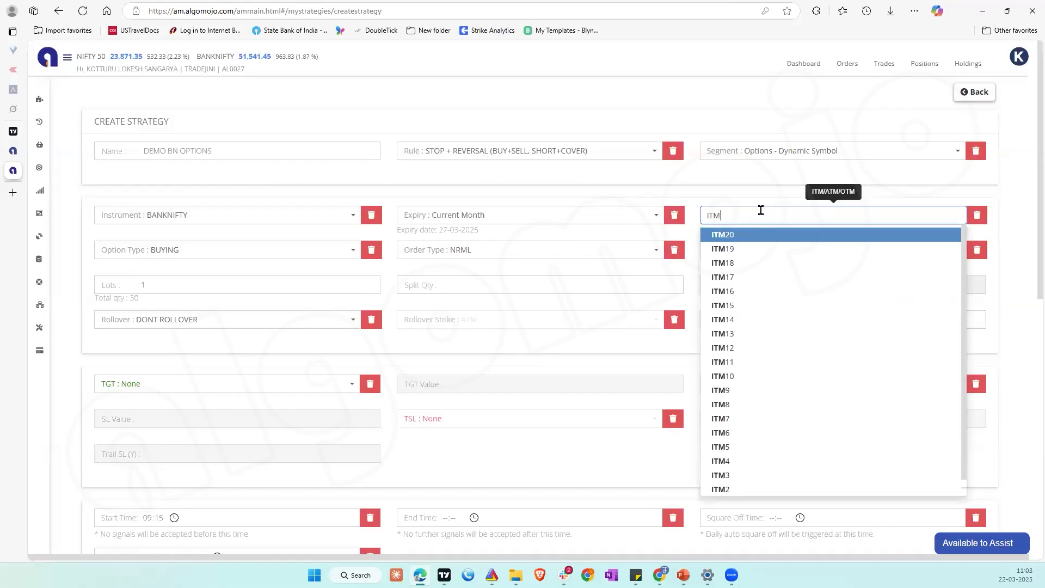
text(5)
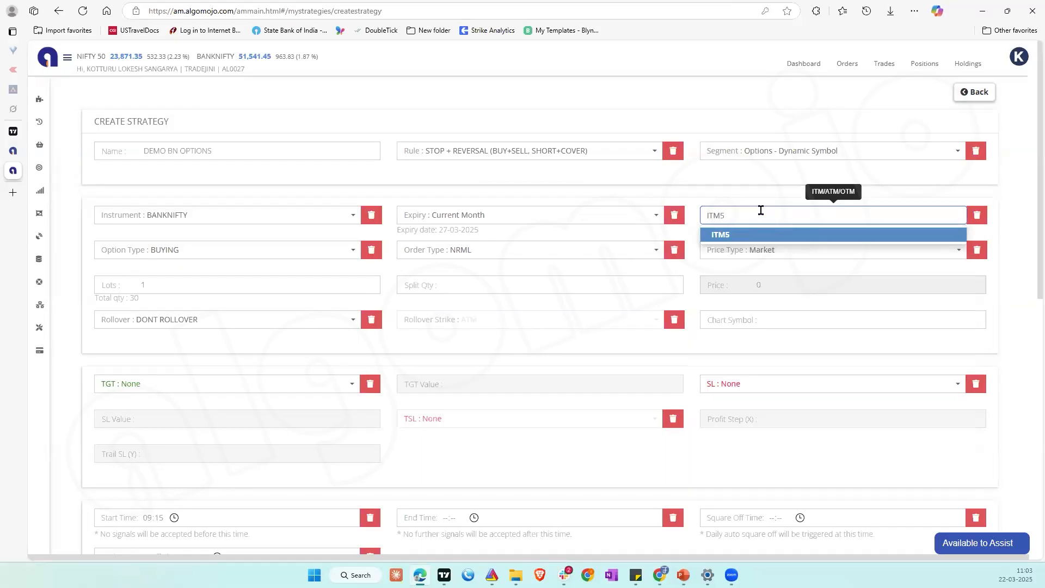
click(721, 235)
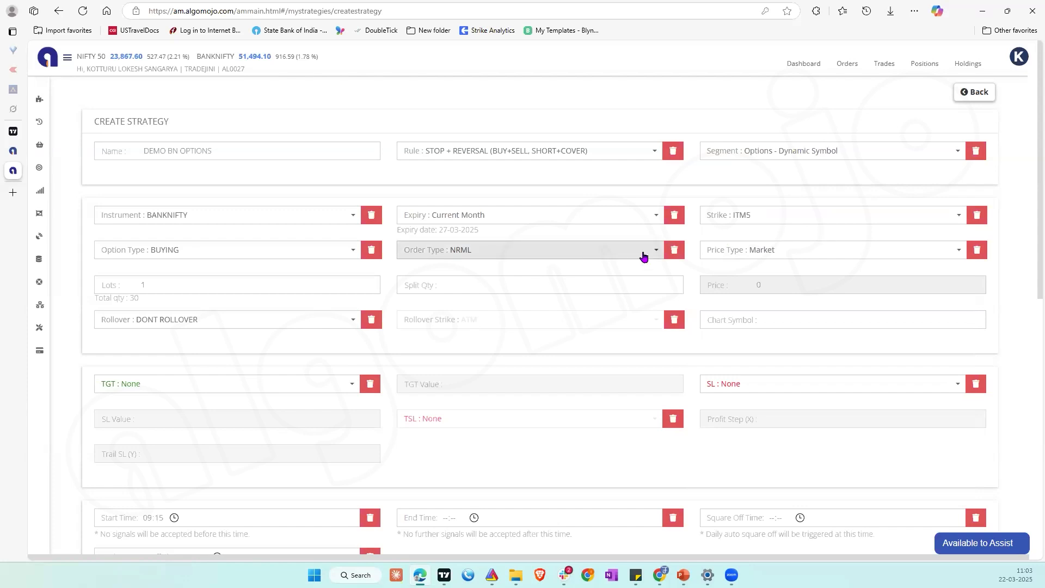
Step: Keep the option type as BUYING, set the lots to 100, and check the total and split quantities
click(196, 254)
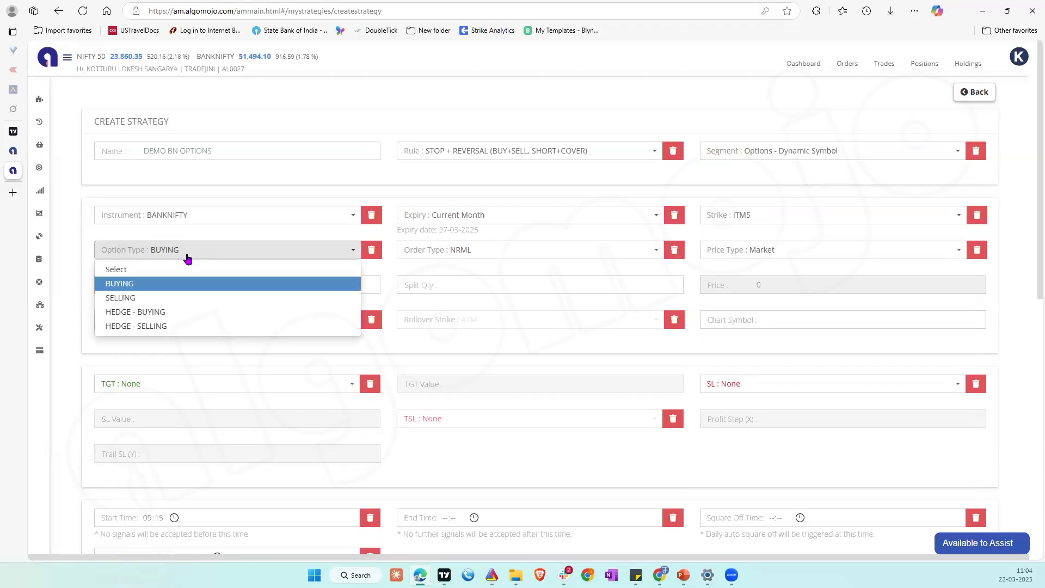
click(127, 284)
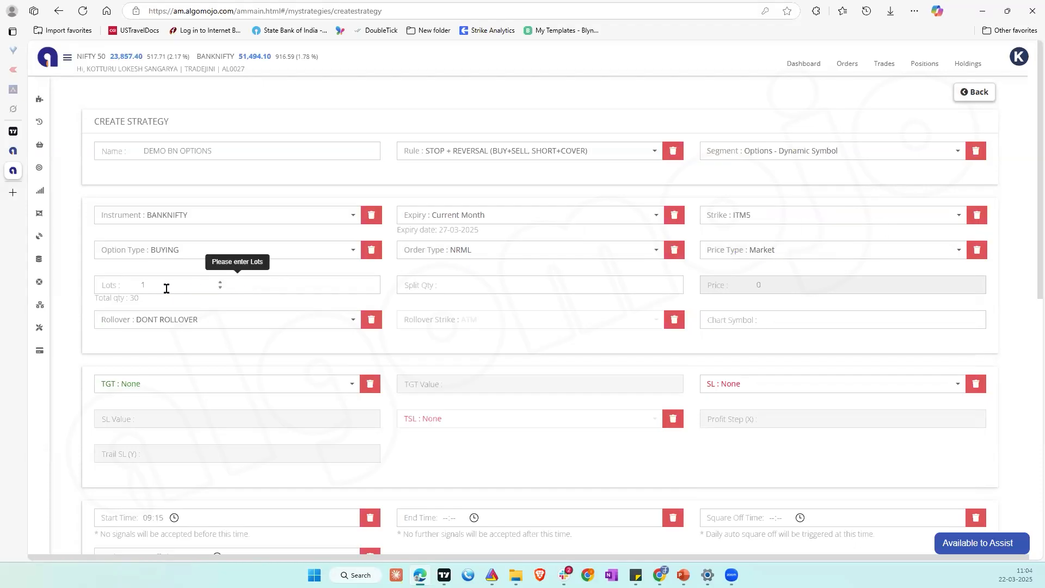
text(00)
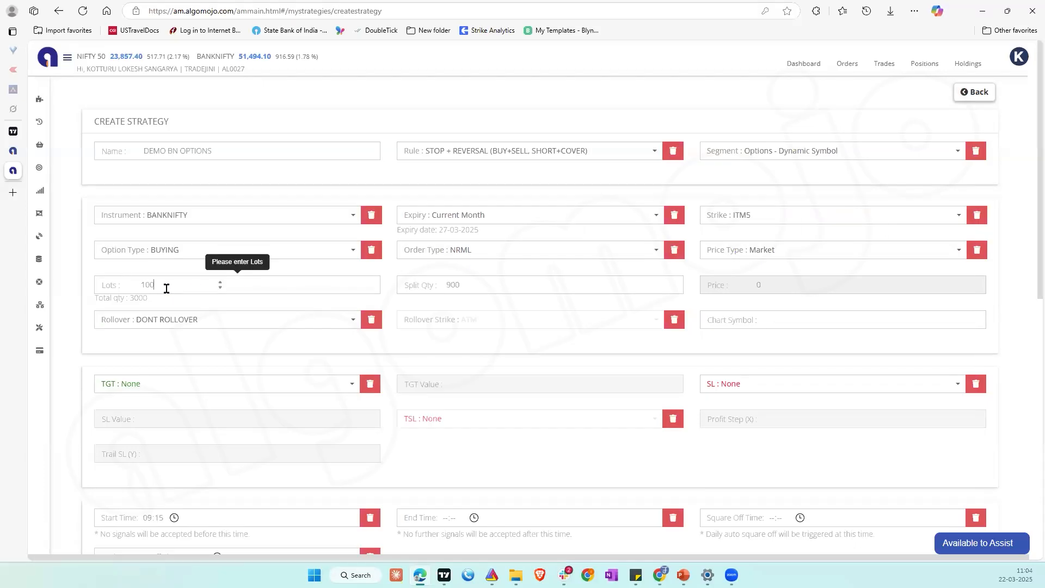
triple_click(139, 300)
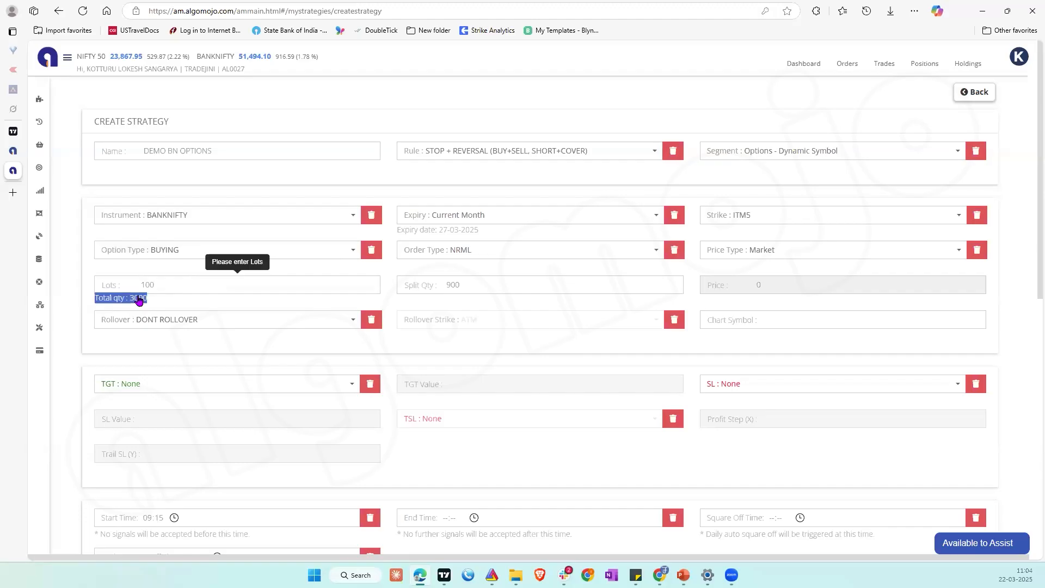
click(459, 284)
click(451, 284)
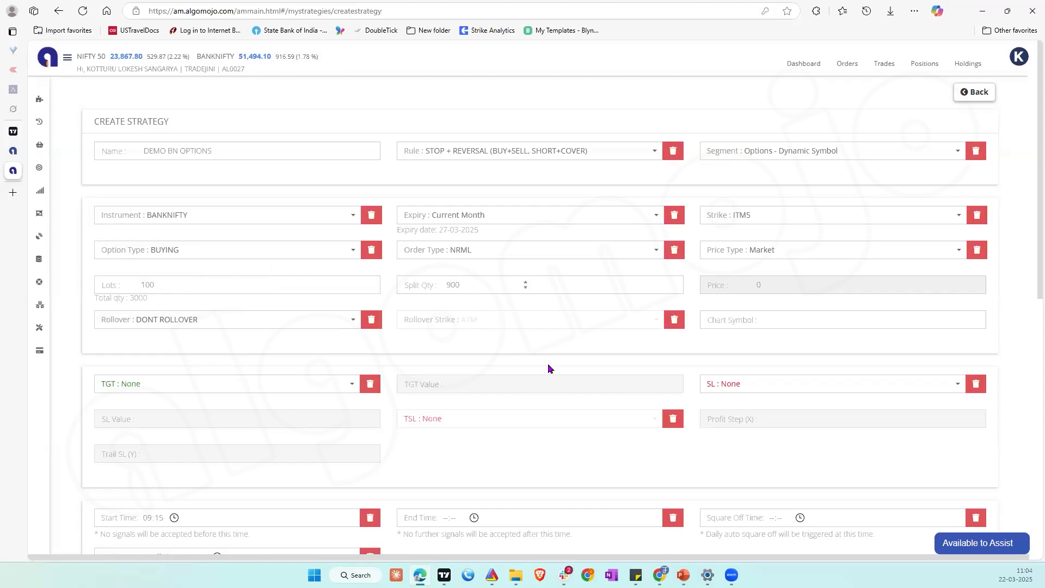
Step: Submit the DEMO BN OPTIONS strategy and show its TradingView message templates for indicators
scroll(300, 331, down, 2)
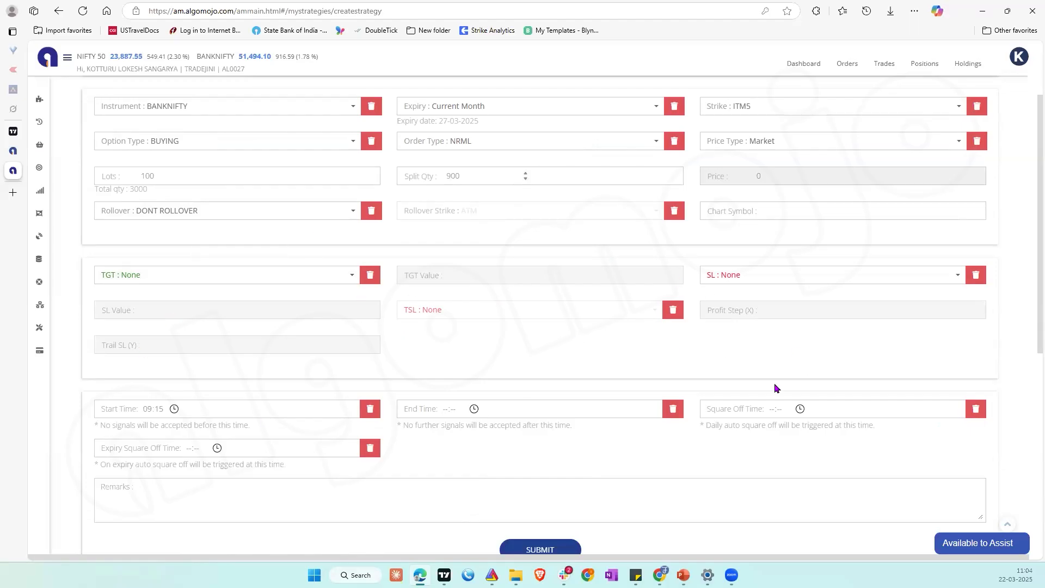
click(537, 550)
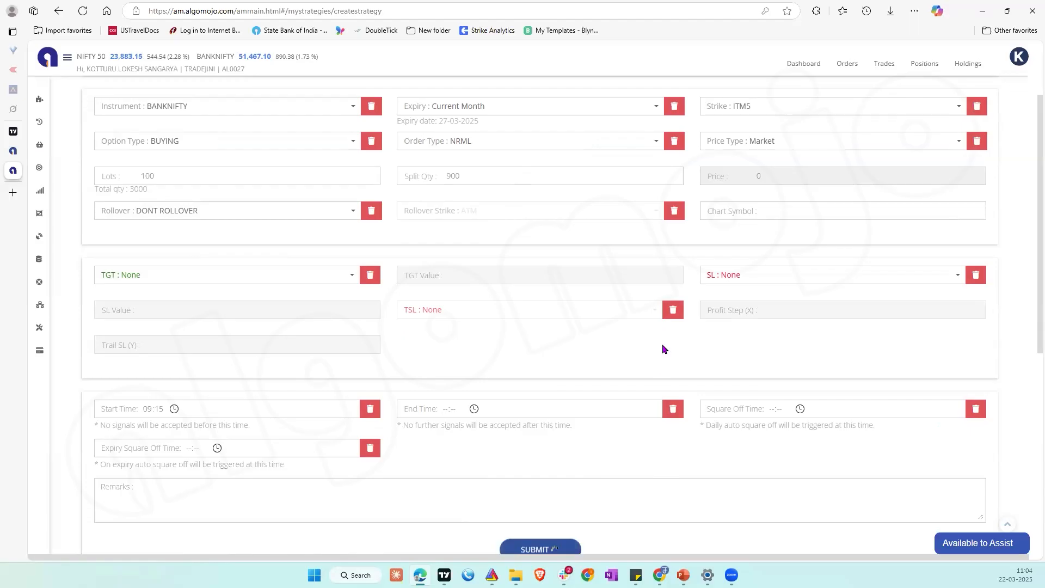
scroll(662, 345, down, 7)
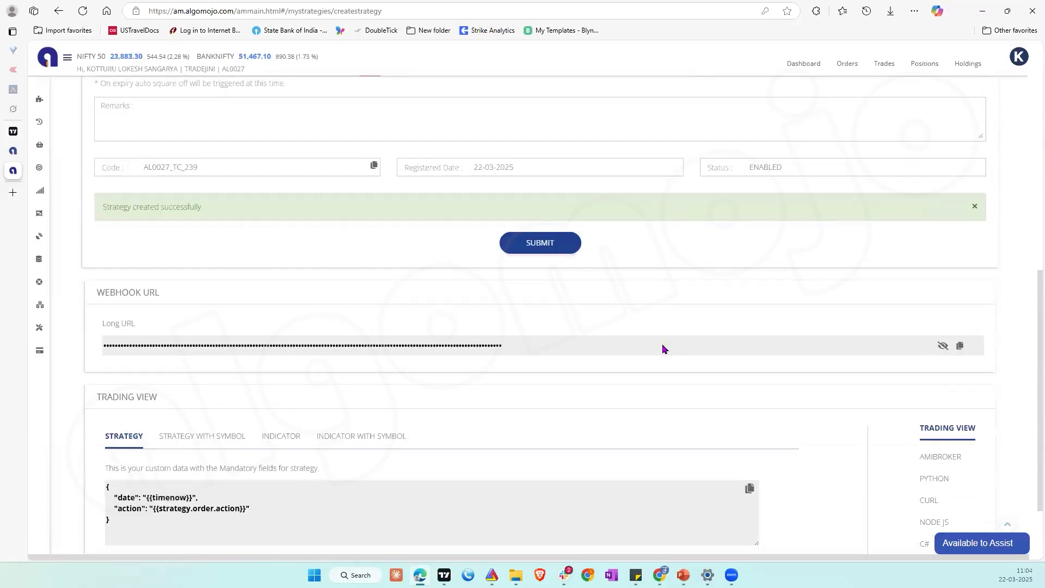
scroll(661, 344, down, 2)
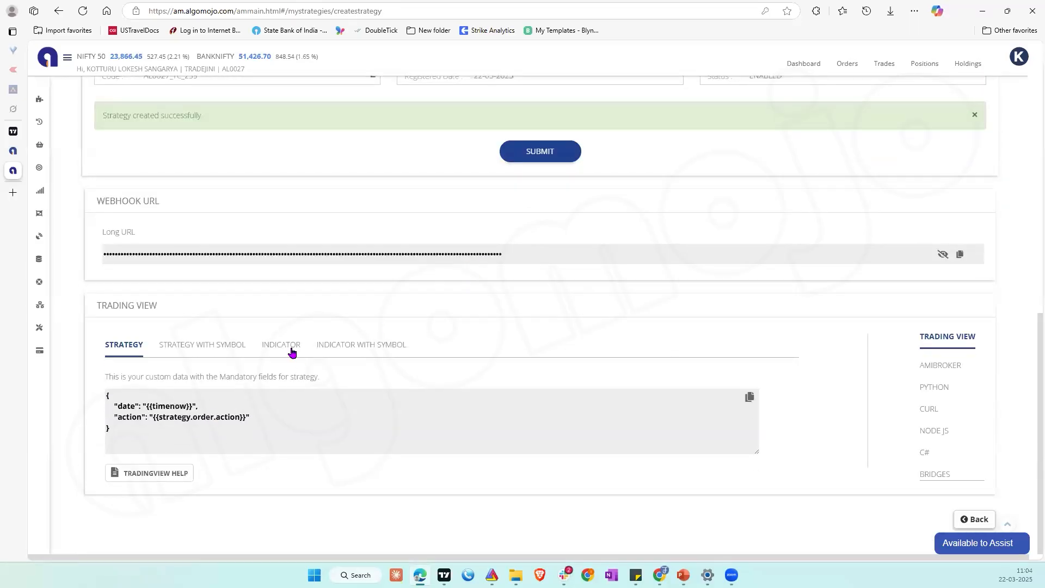
click(274, 356)
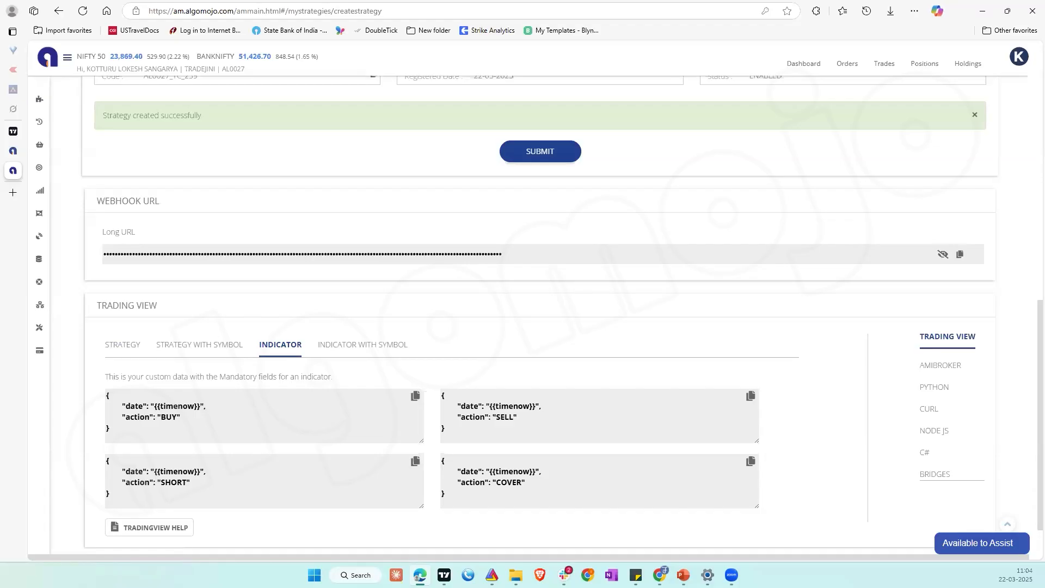
Step: Switch to TradingView, add the Stochastic RSI indicator to the BTCUSDT chart, and dismiss the Profiler notice
click(20, 136)
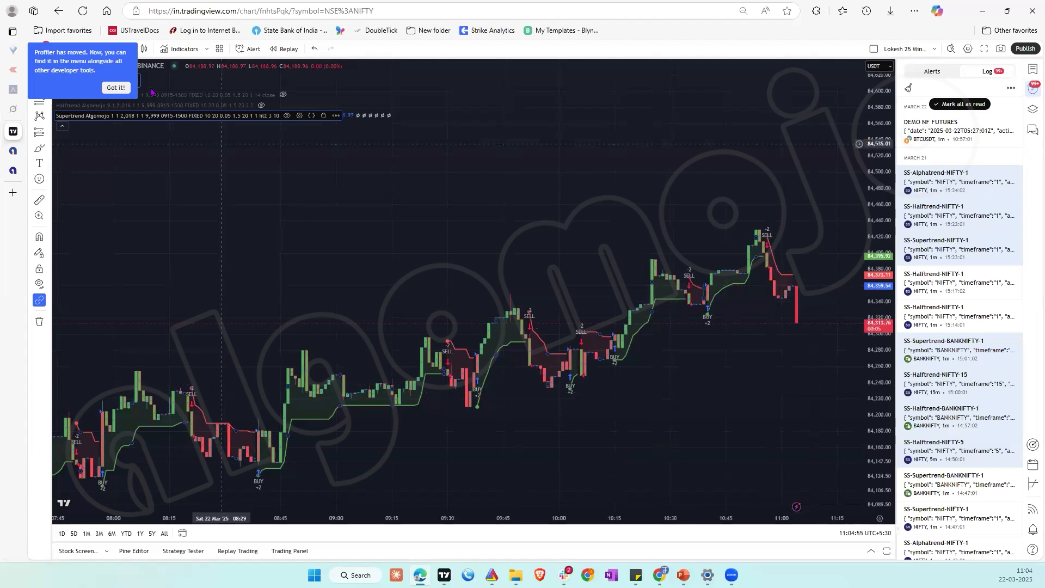
click(181, 49)
text(RSI)
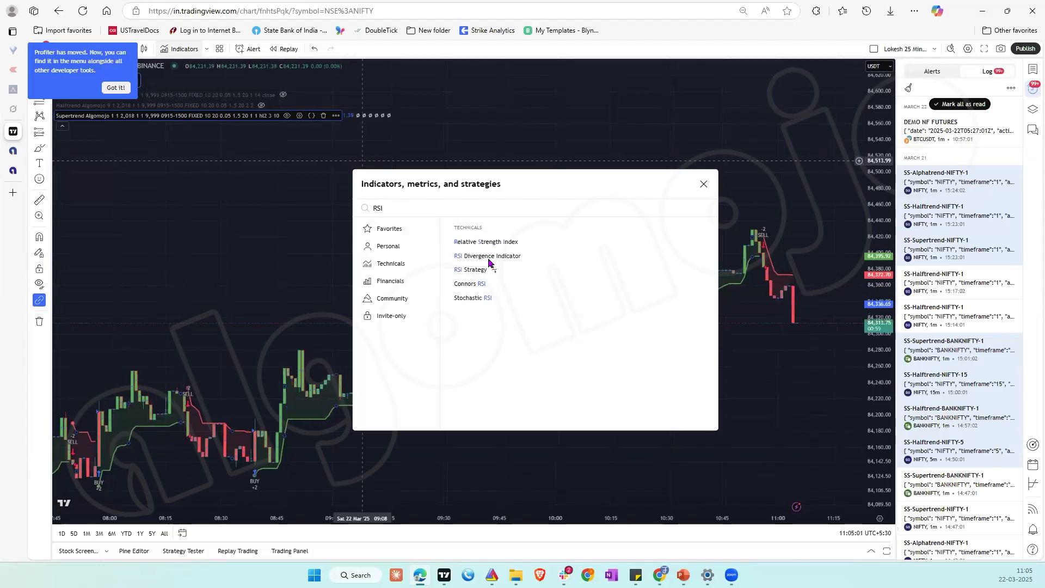
click(492, 299)
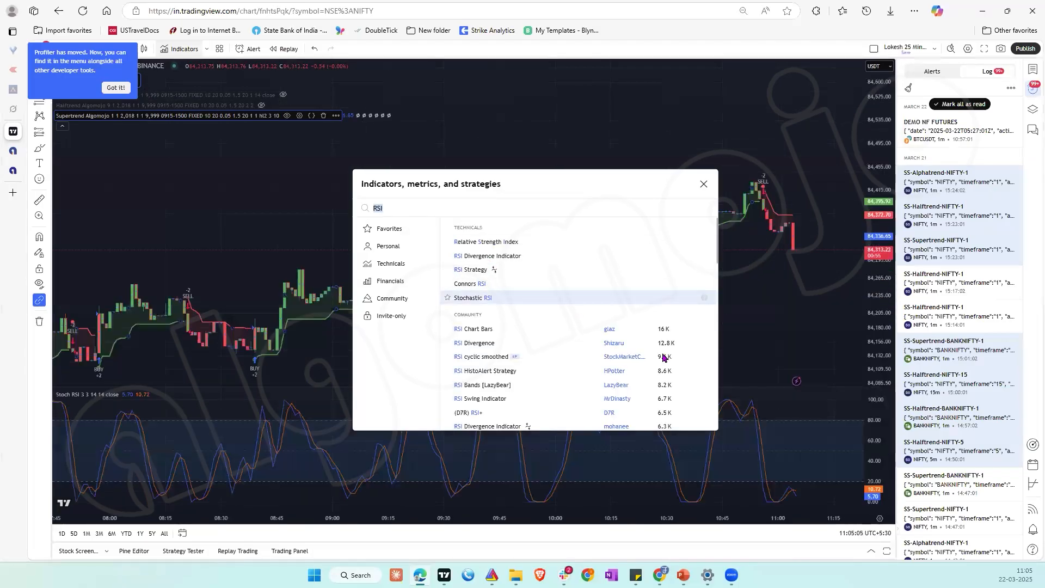
click(703, 185)
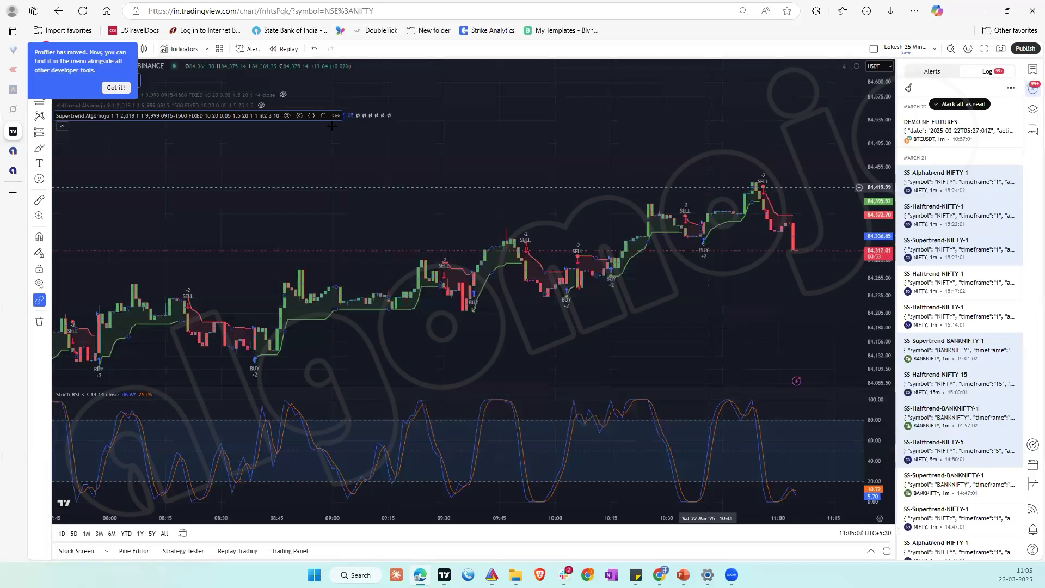
click(108, 85)
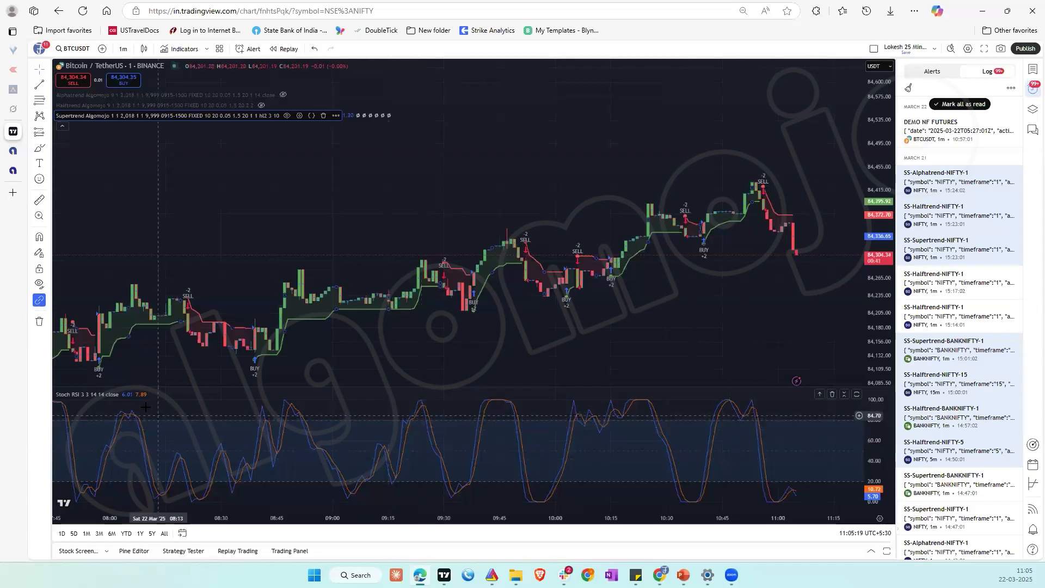
Step: Start an alert on the Stochastic RSI with K crossing up the value 35, triggered once per bar close
mouse_move(129, 396)
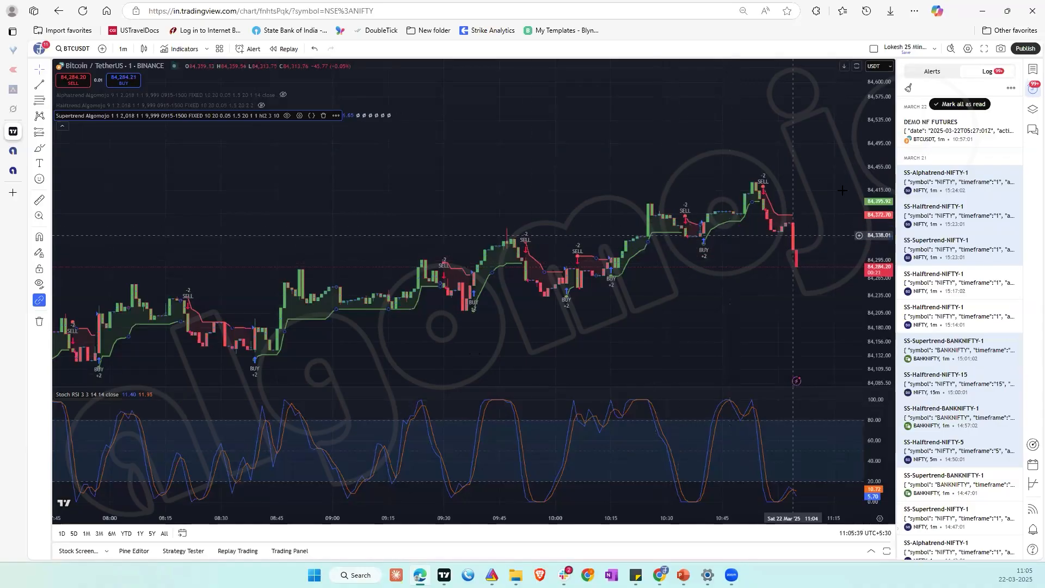
click(931, 71)
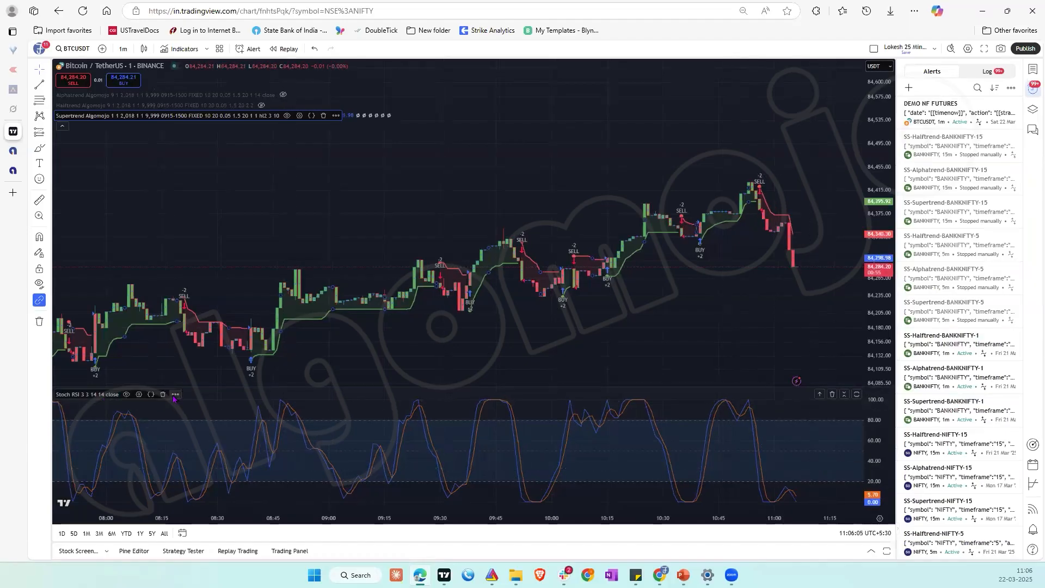
right_click(173, 397)
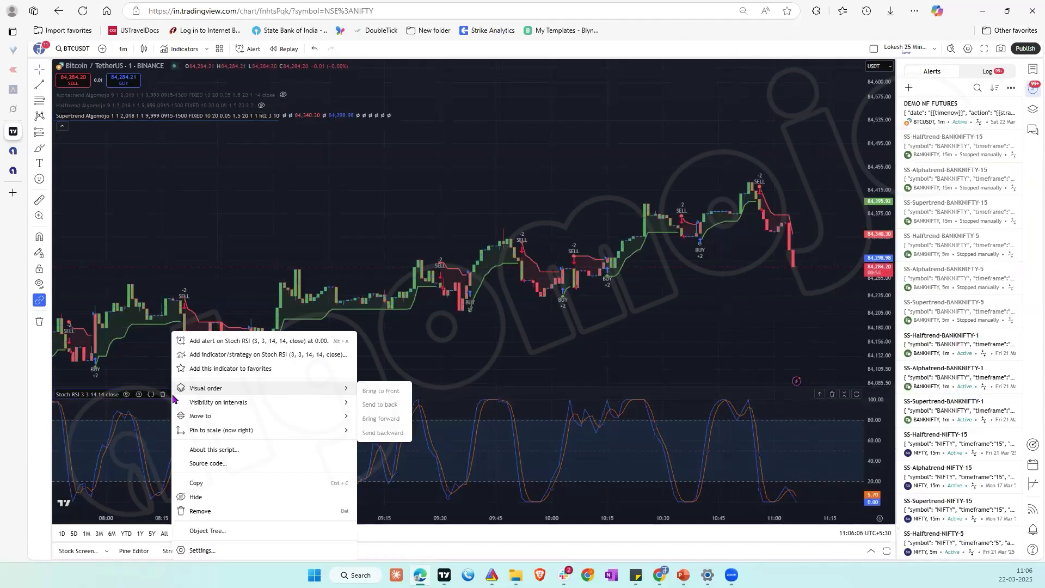
click(243, 342)
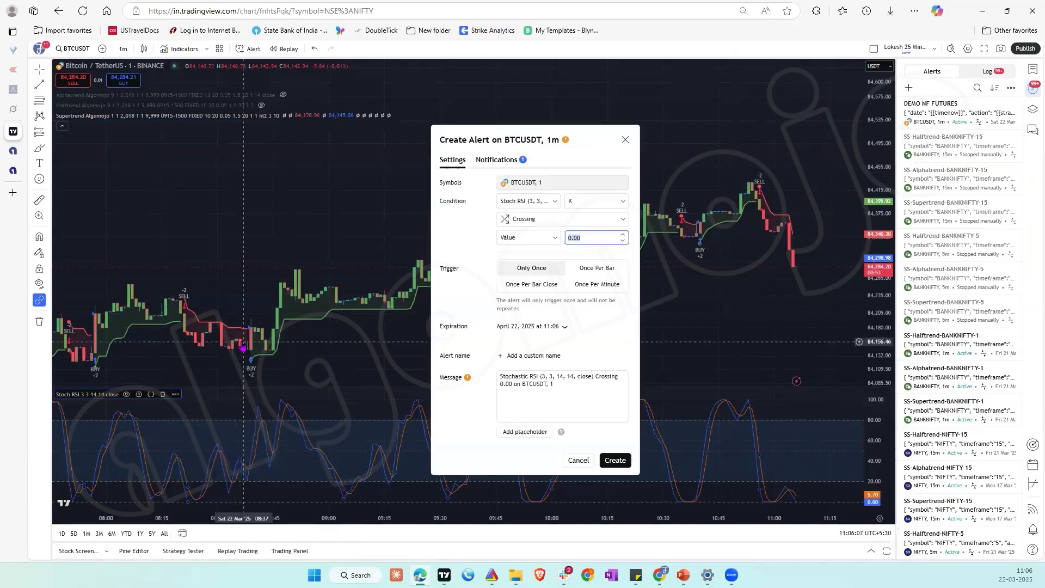
click(518, 220)
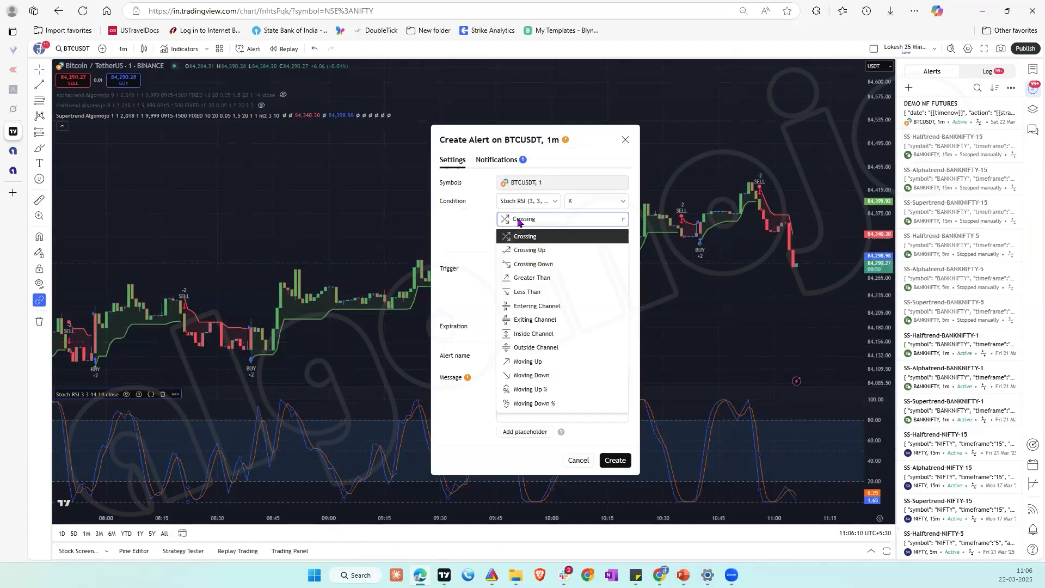
click(527, 250)
click(585, 236)
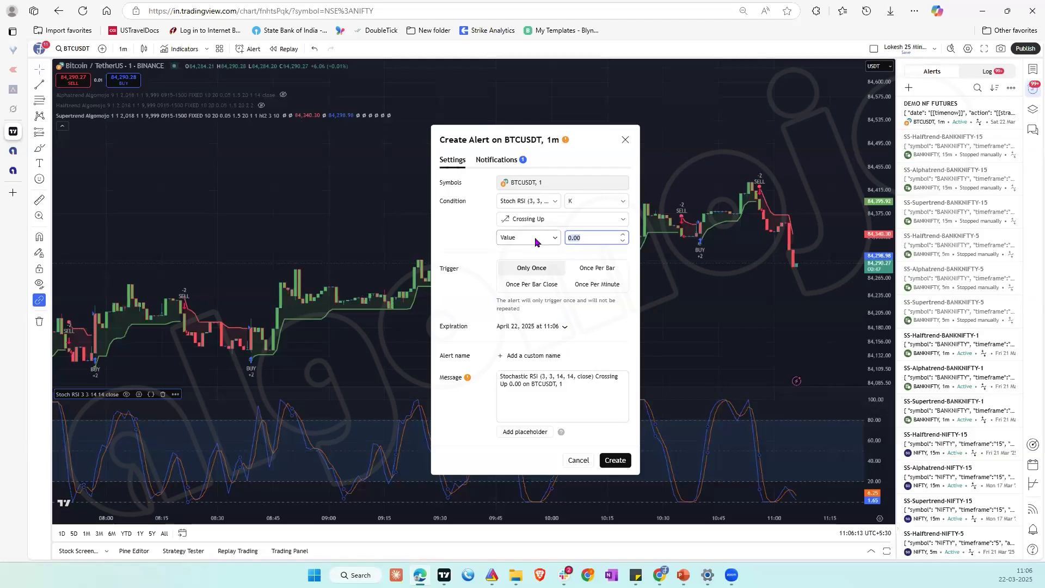
text(35)
click(533, 285)
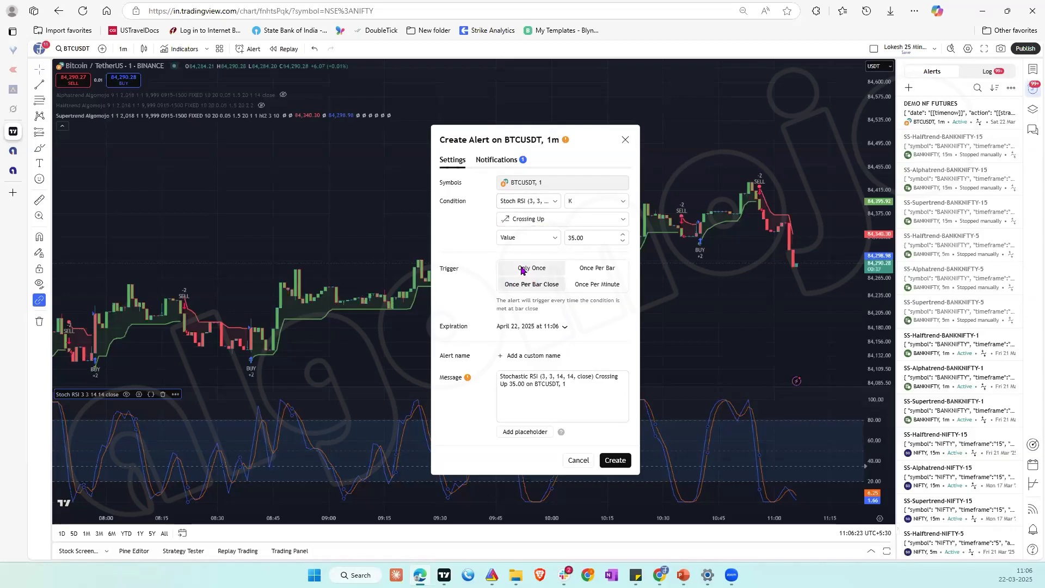
Step: Name the alert DEMO BN OPT ENTRY and clear its default message
click(532, 357)
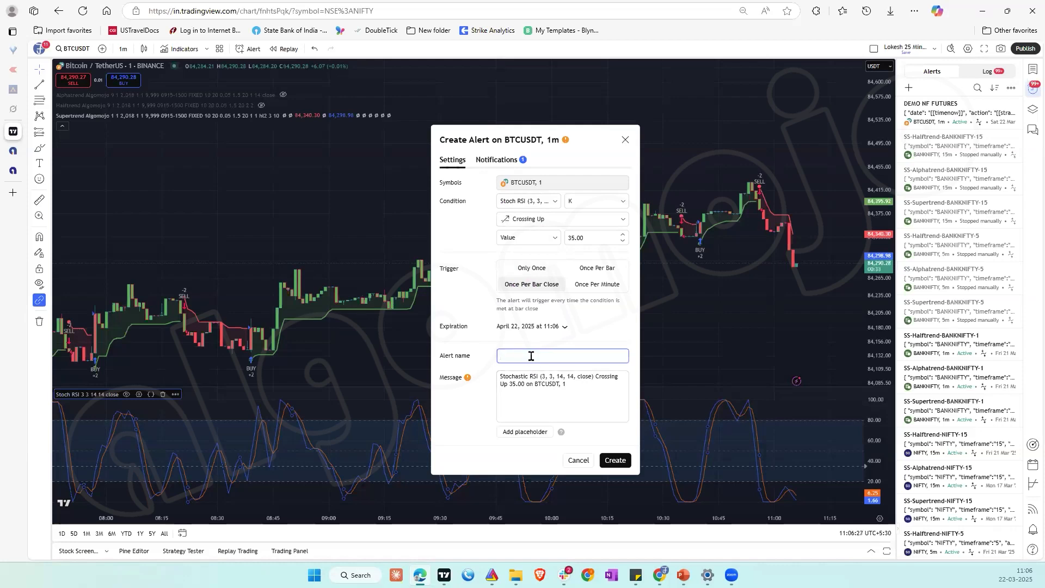
text(DEMO BN OPT)
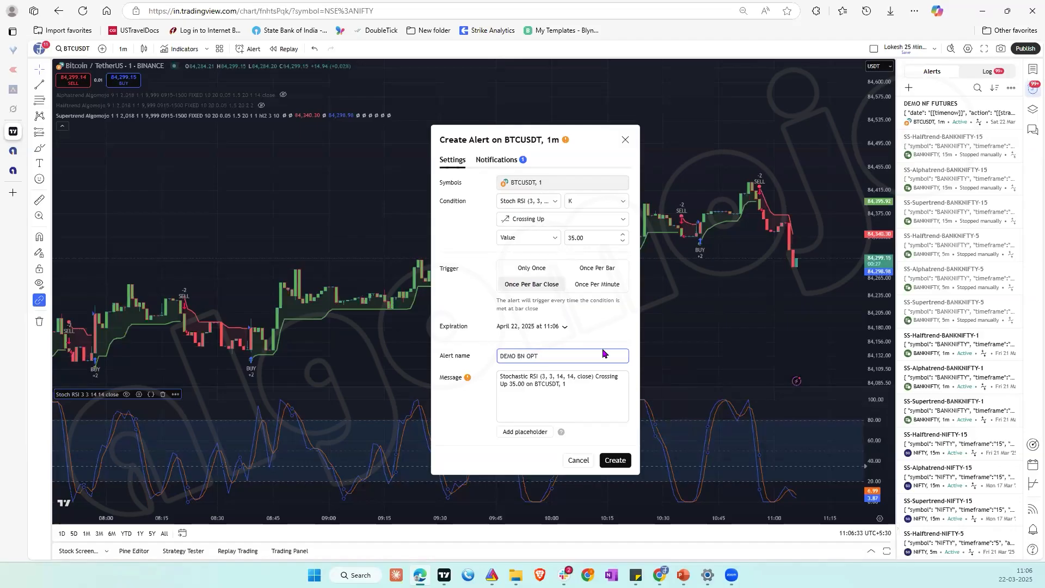
click(554, 384)
key(ctrl+a)
key(BackSpace)
click(527, 357)
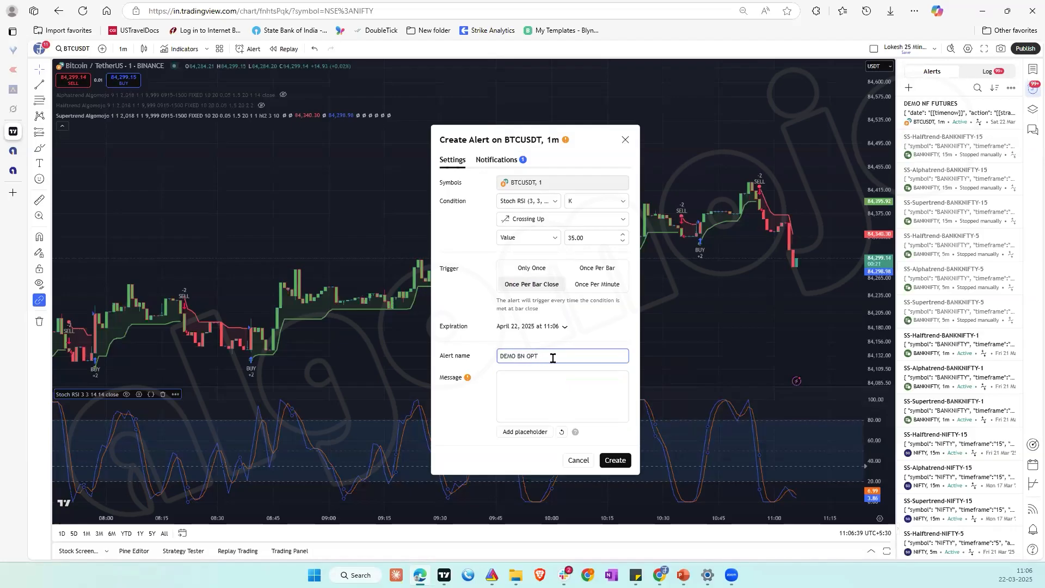
text(ENTRY)
click(551, 379)
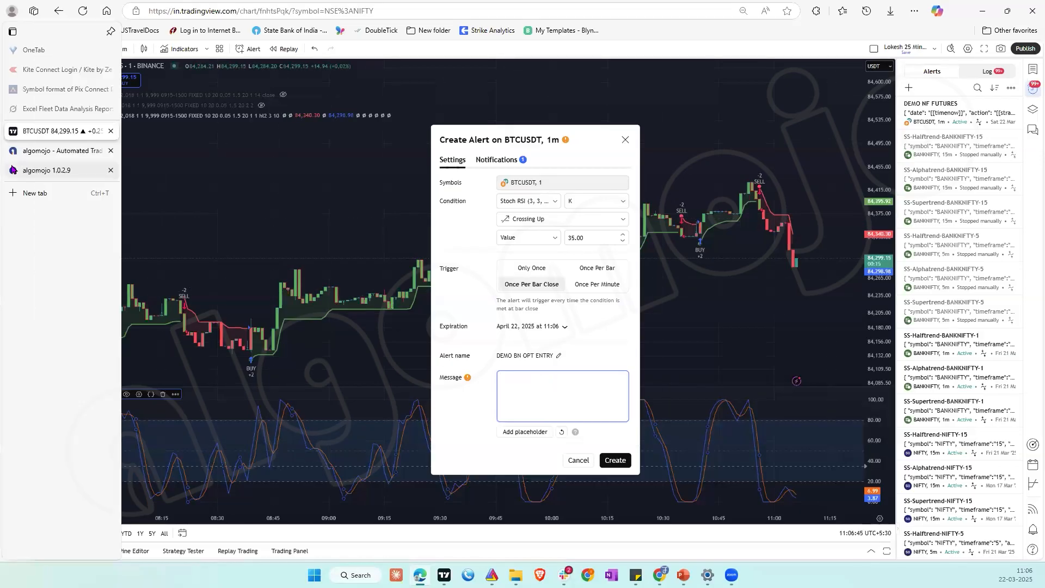
Step: Switch to Algomojo and copy the BUY message template for indicators of the DEMO BN OPTIONS strategy
click(33, 170)
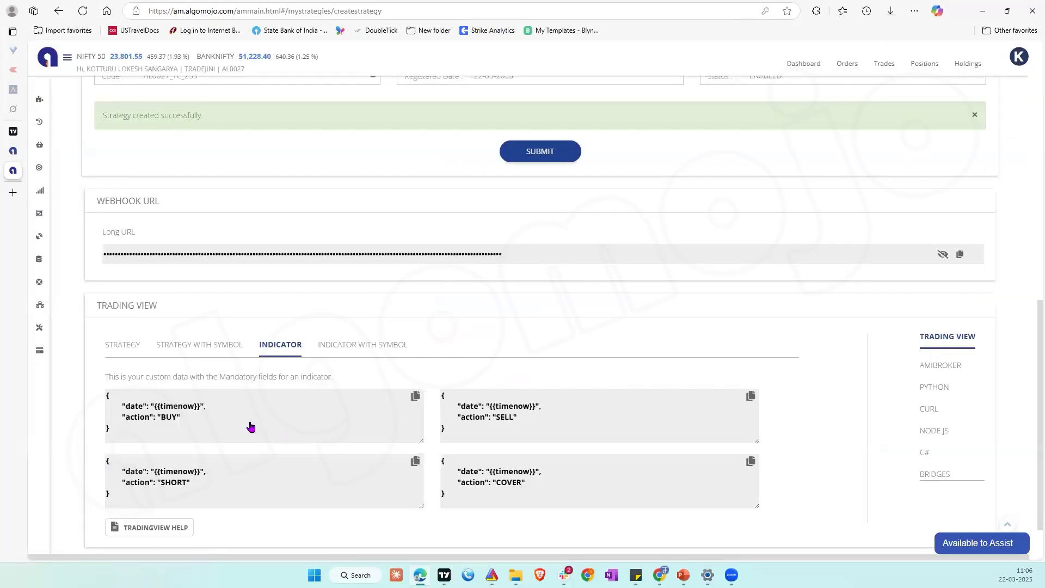
click(117, 345)
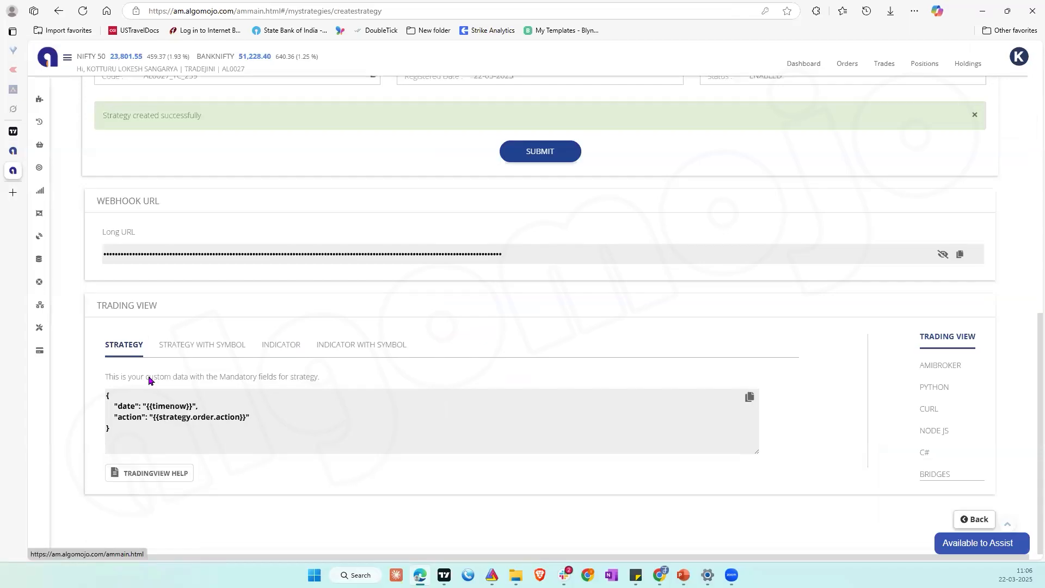
click(273, 349)
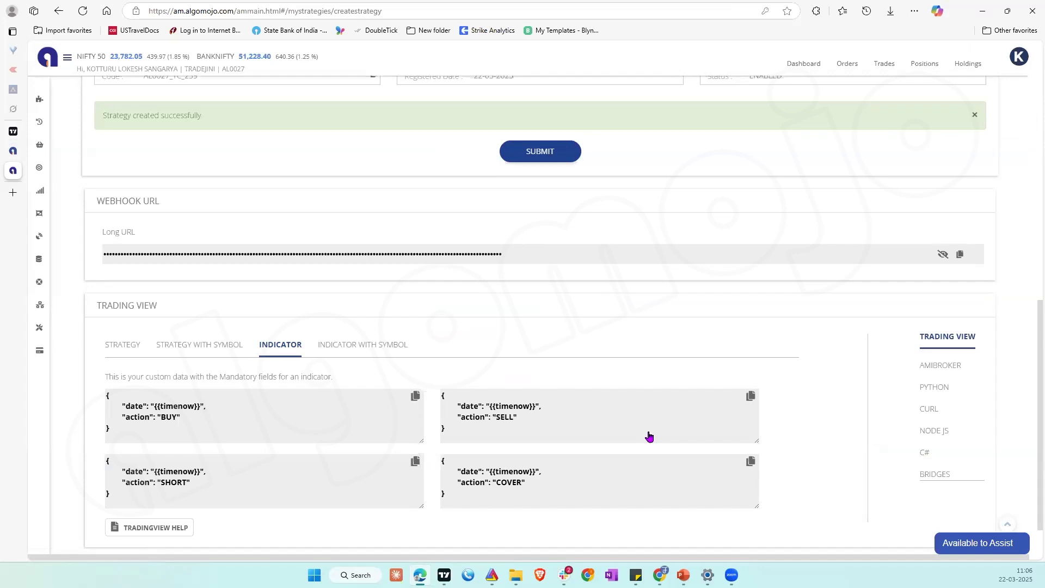
click(413, 398)
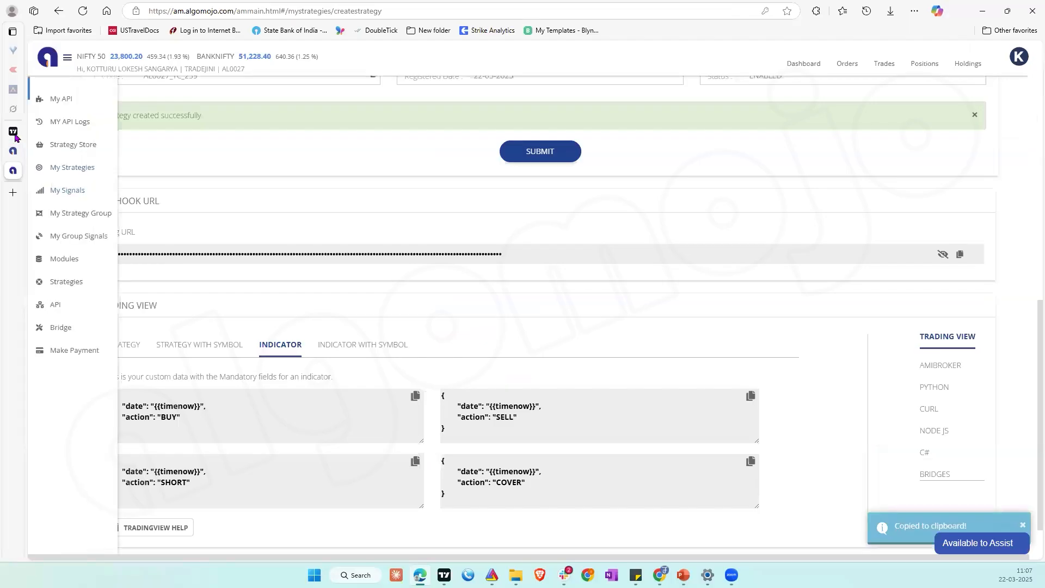
Step: Switch to TradingView, paste the copied BUY template as the alert message, and clear the alert's existing webhook URL
click(33, 131)
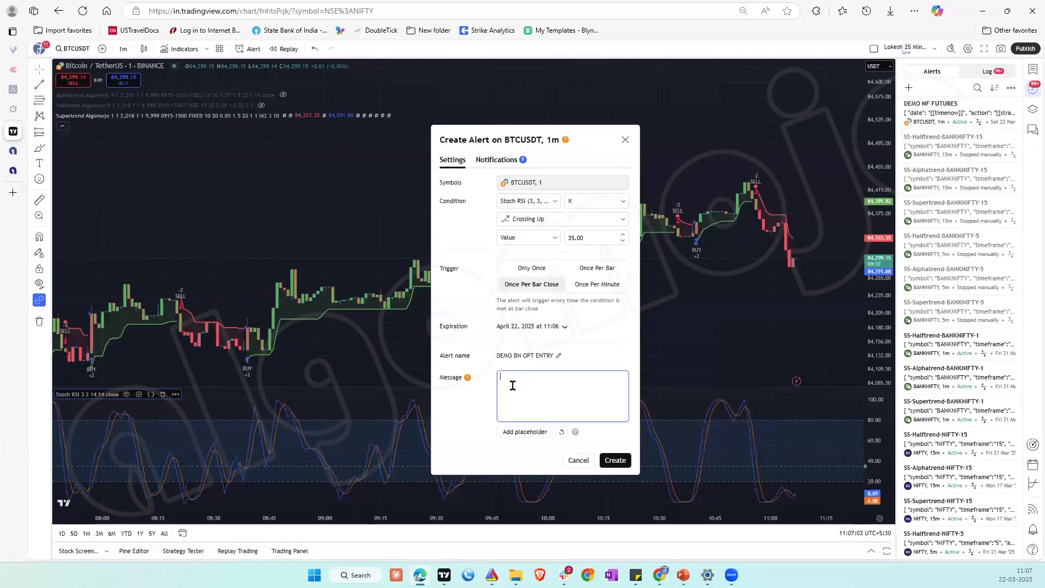
key(ctrl+v)
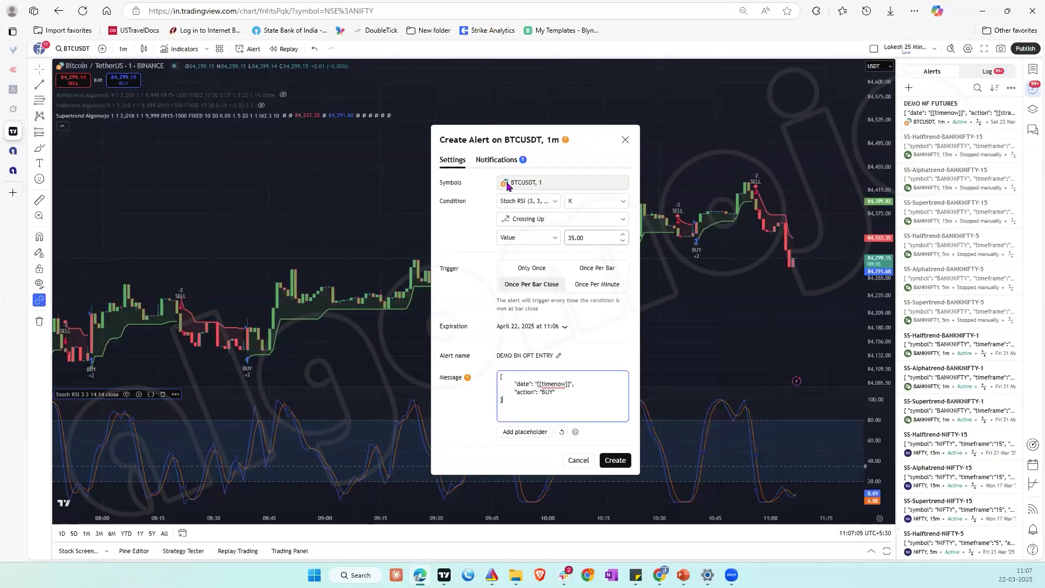
click(503, 160)
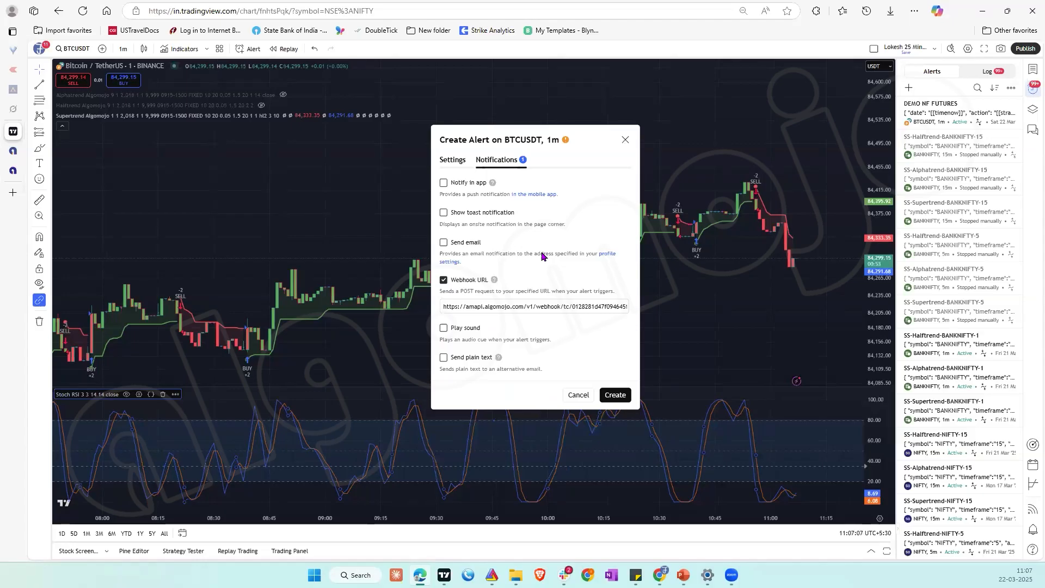
double_click(544, 306)
key(ctrl+a)
key(BackSpace)
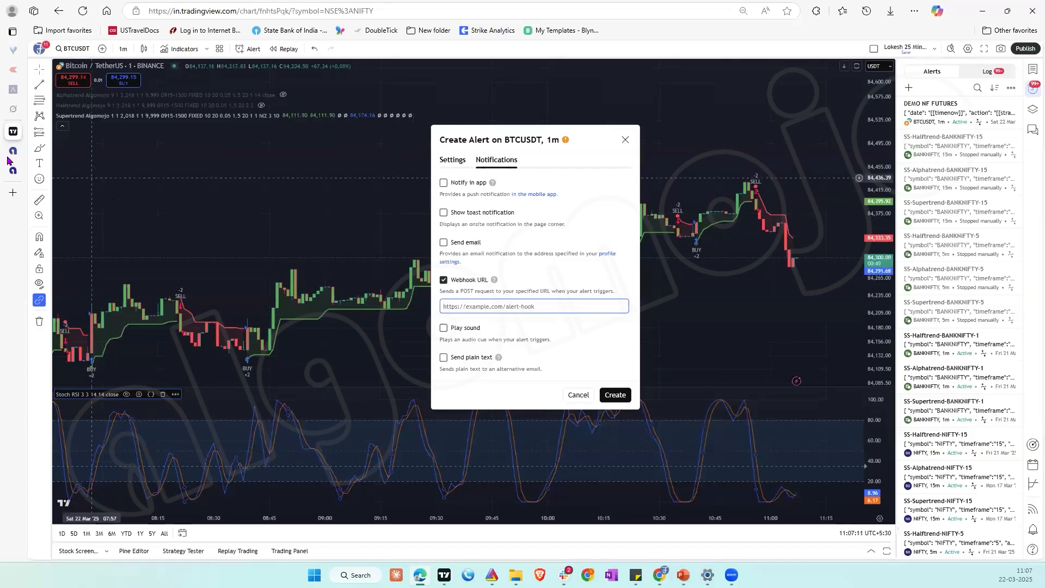
Step: Copy the DEMO BN OPTIONS strategy's webhook URL from Algomojo and paste it into the TradingView alert's webhook URL field
click(15, 172)
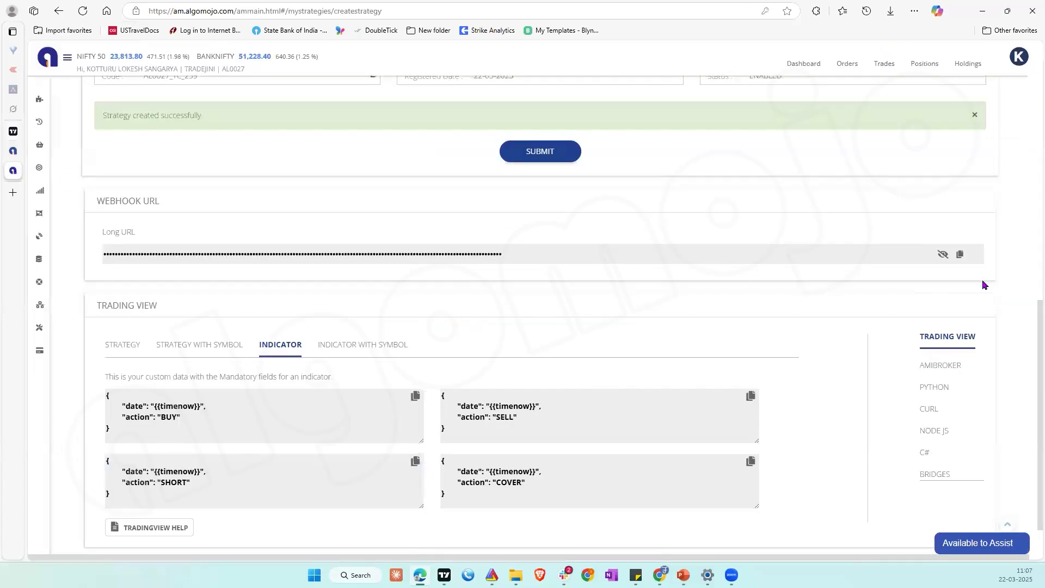
click(961, 259)
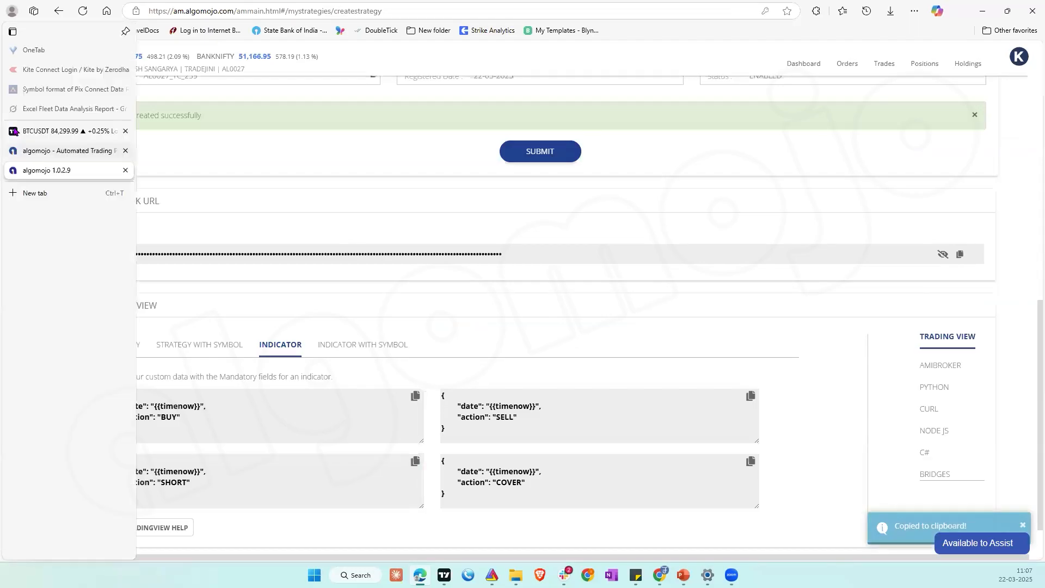
click(49, 131)
click(482, 308)
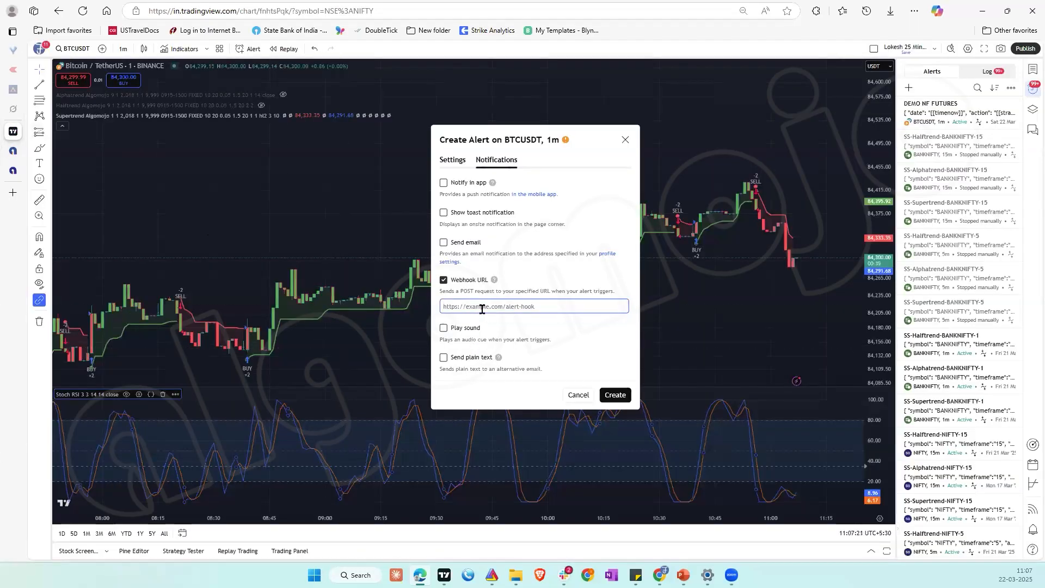
key(ctrl+v)
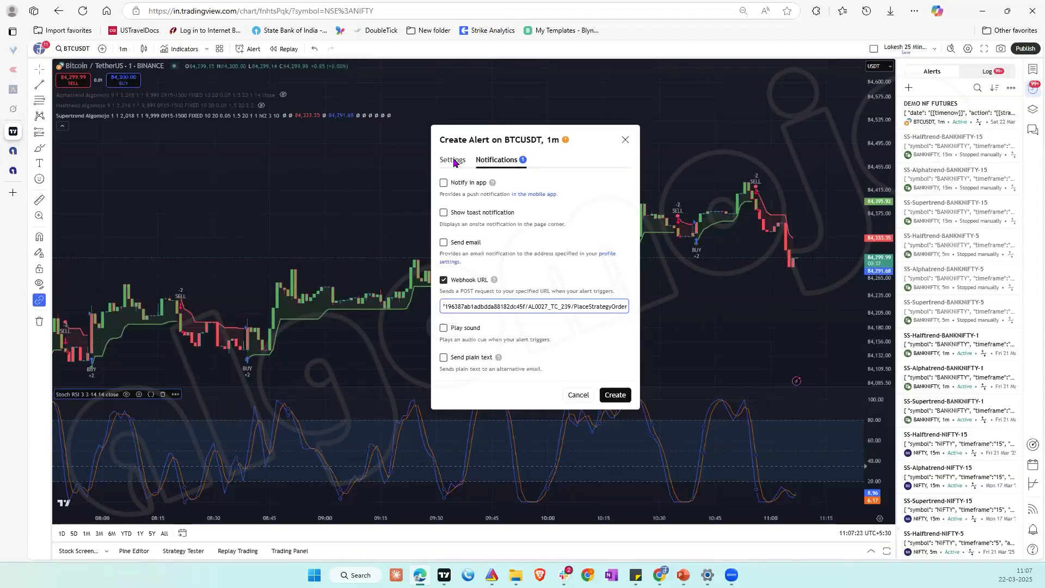
Step: Return to the alert's settings, check the BUY message, and create the DEMO BN OPT ENTRY alert
click(453, 160)
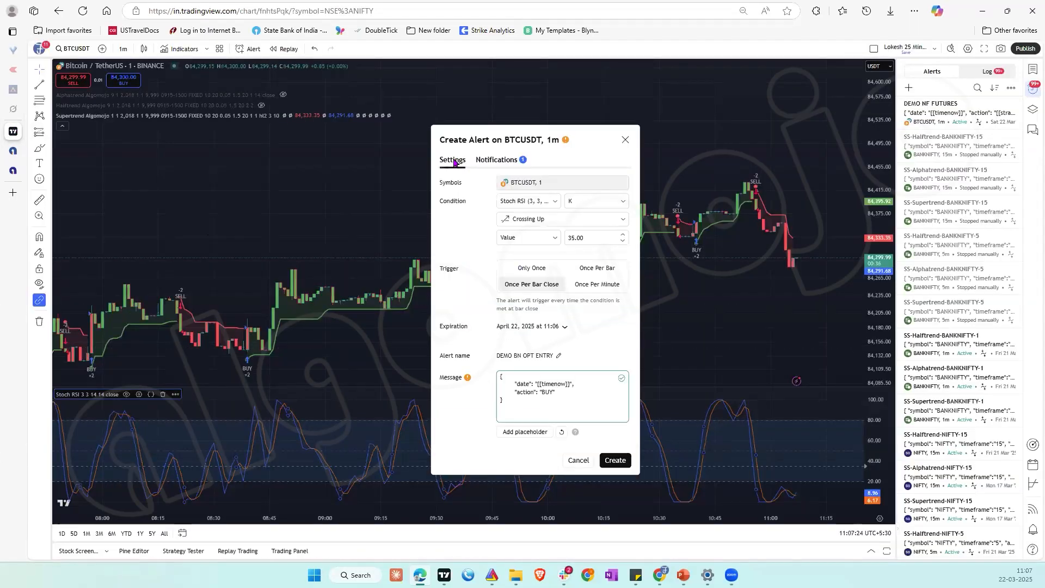
click(552, 396)
click(615, 460)
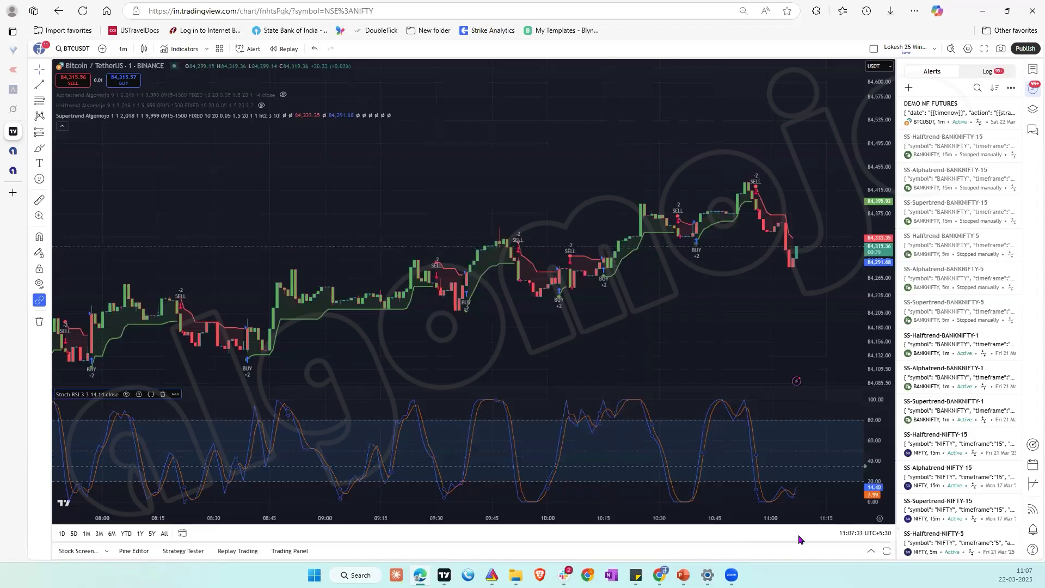
mouse_move(942, 109)
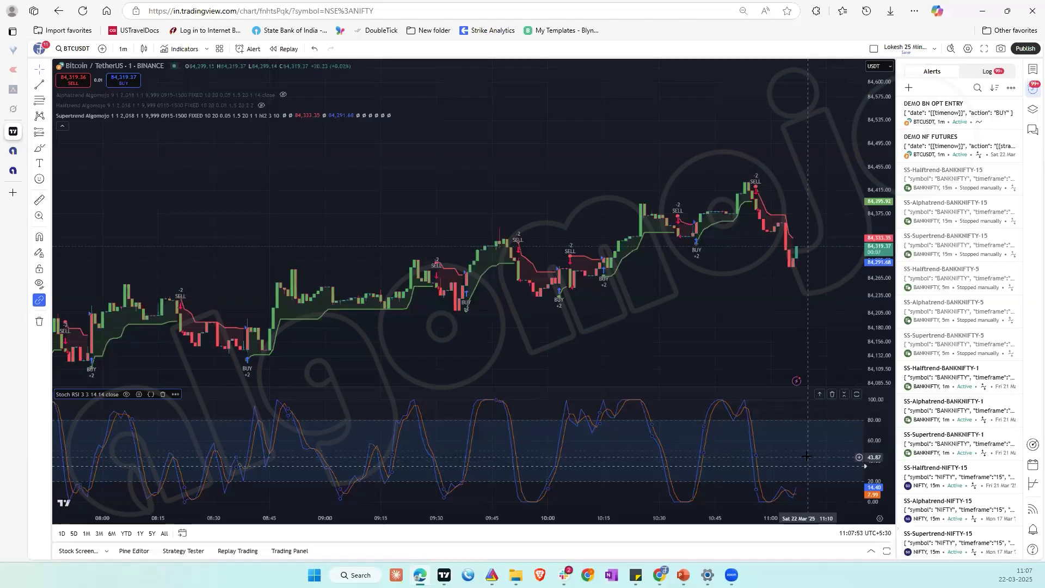
Step: Switch to Algomojo, return to the strategies list, and enable paper trading for DEMO BN OPTIONS
click(15, 170)
scroll(708, 217, up, 5)
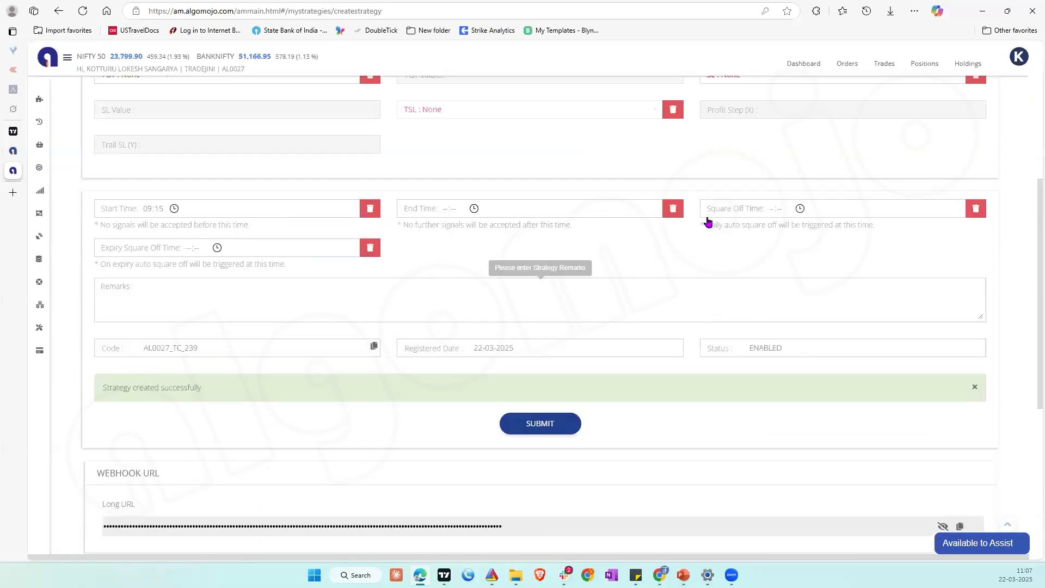
scroll(708, 220, up, 6)
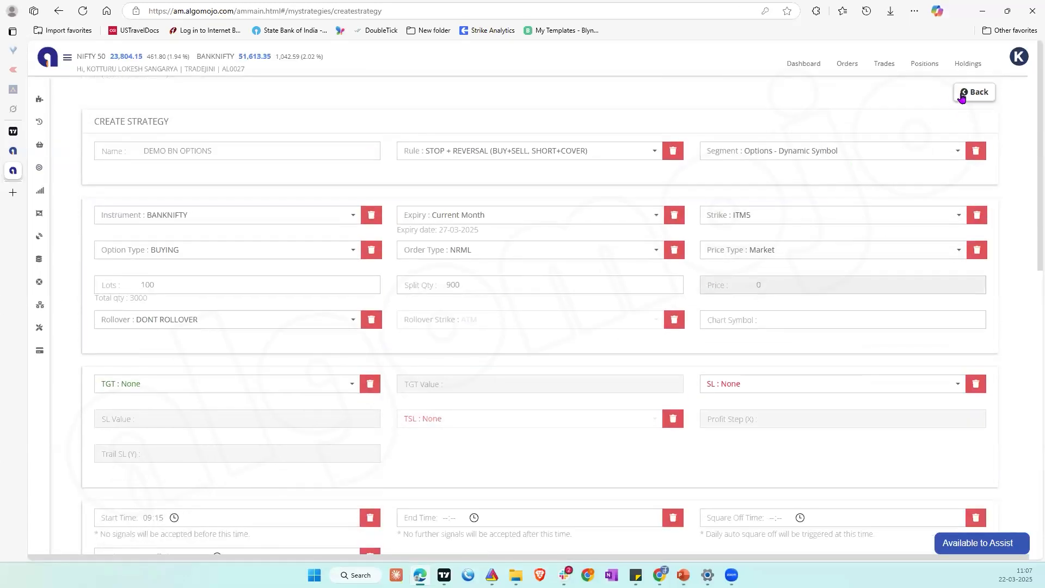
click(962, 94)
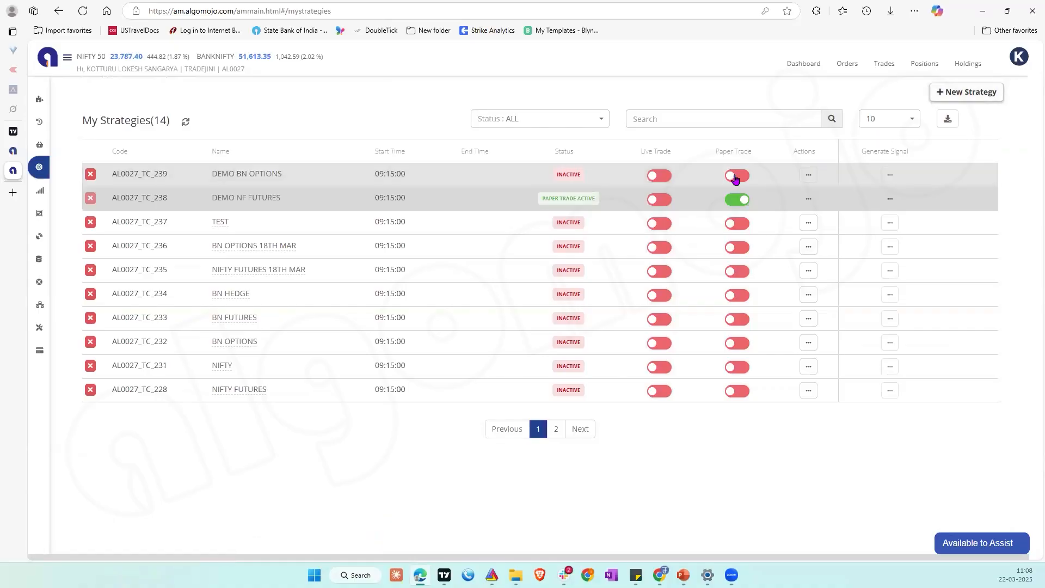
click(735, 176)
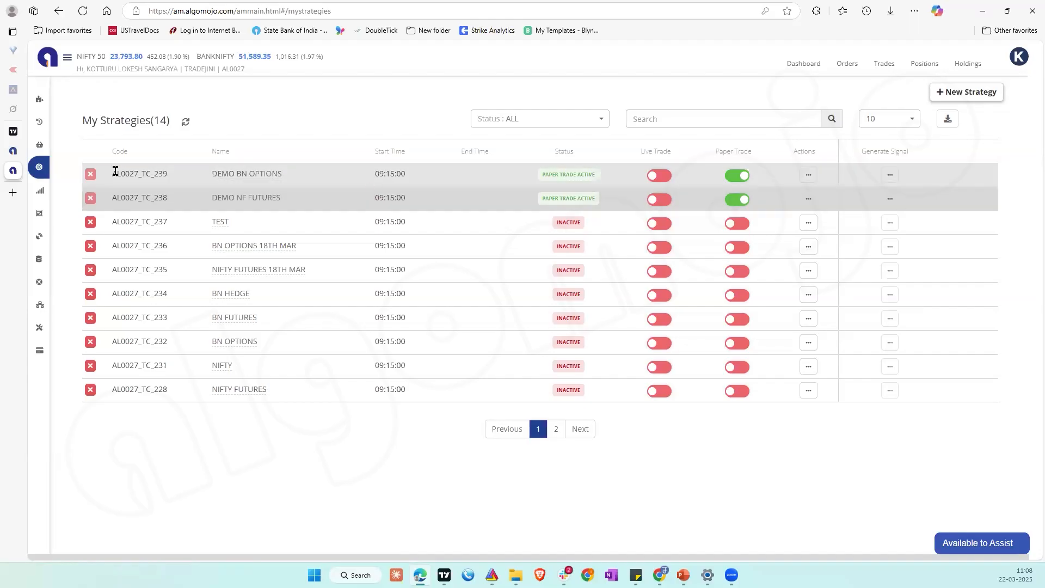
Step: Switch to TradingView and raise the DEMO BN OPT ENTRY alert line on the Stochastic RSI to about 38.77, continuing despite the scale warning
click(18, 135)
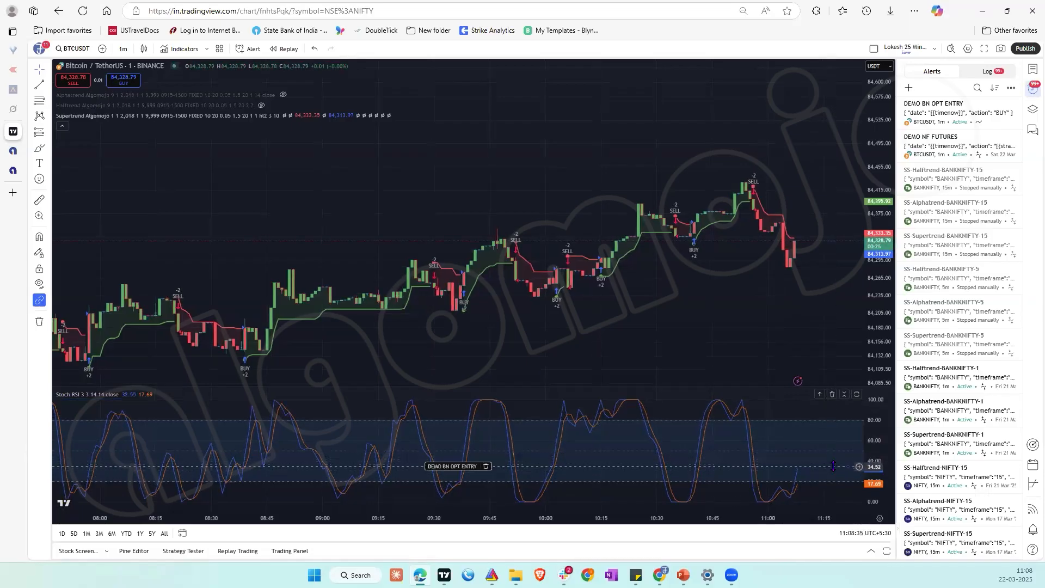
mouse_move(835, 465)
mouse_down()
mouse_move(833, 450)
mouse_move(832, 462)
mouse_up()
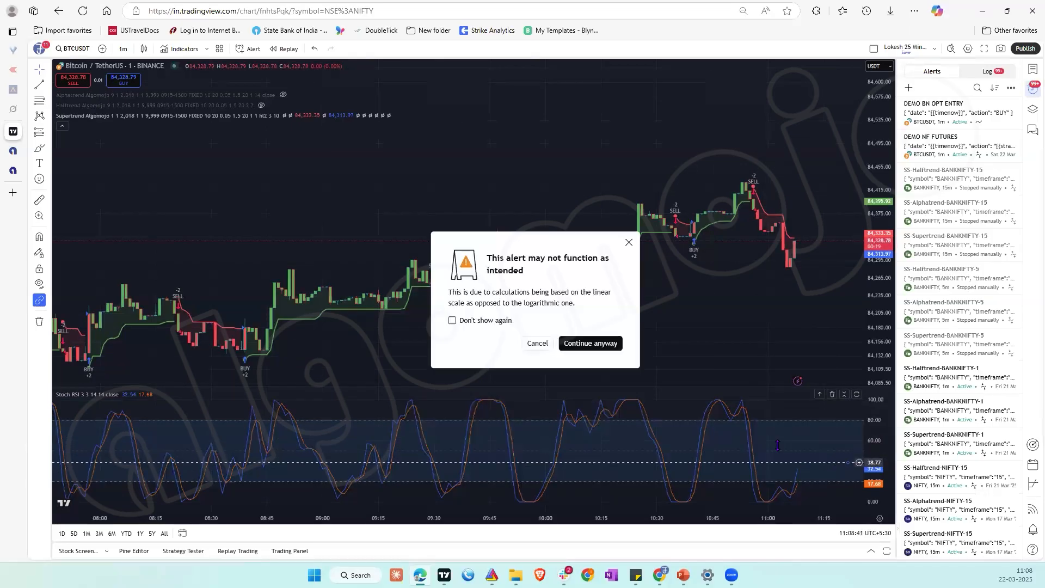
click(567, 348)
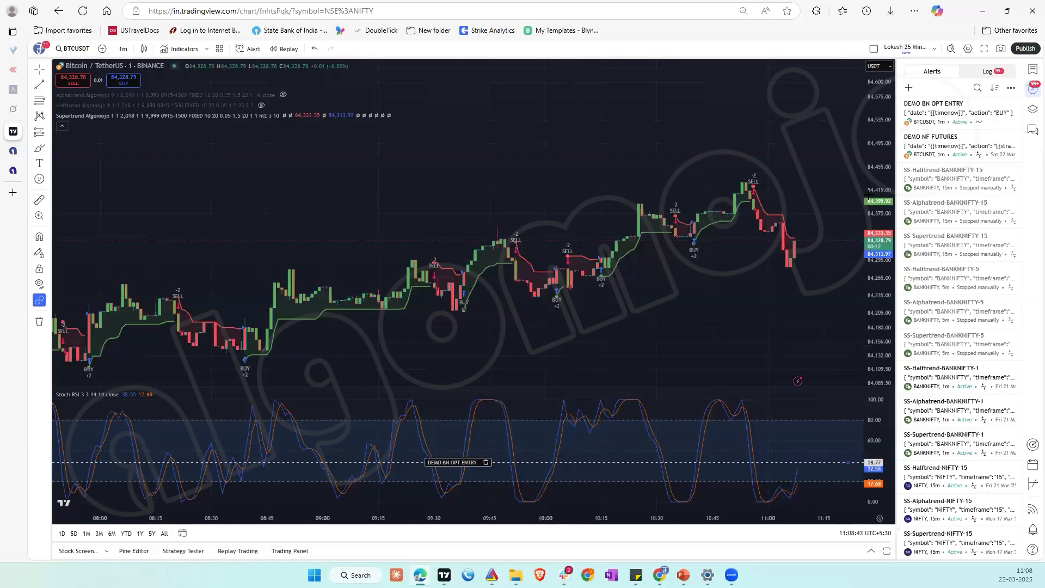
Step: Edit the DEMO BN OPT ENTRY alert, set its crossing-up value to 45, and save it
click(1003, 104)
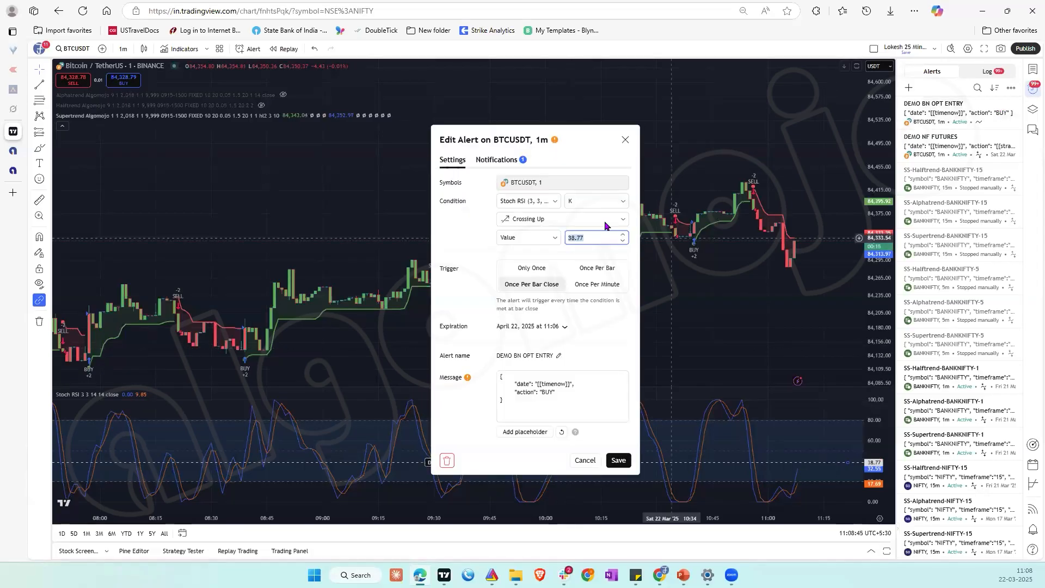
click(596, 238)
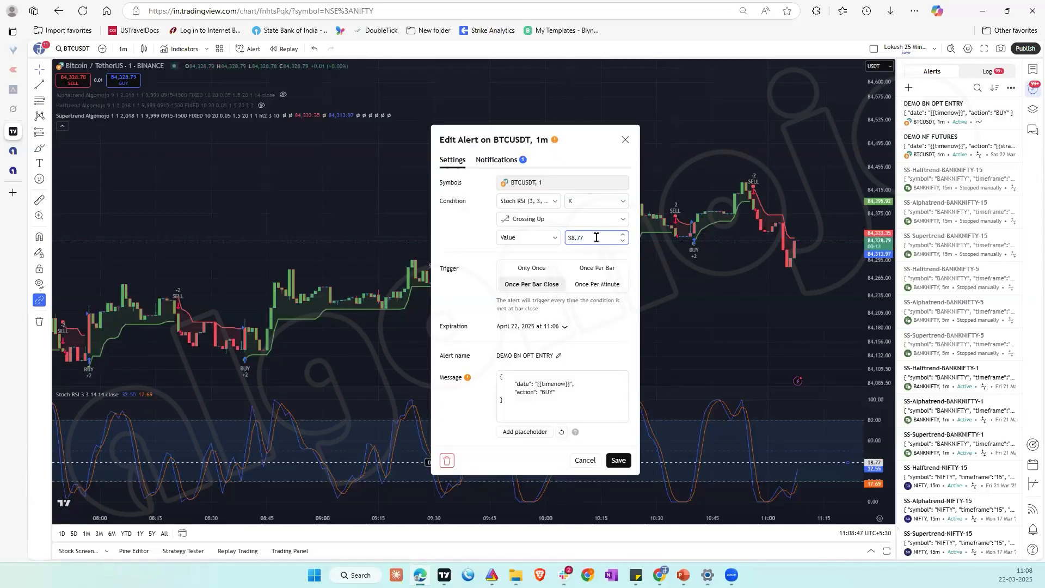
key(BackSpace)
key(BackSpace)
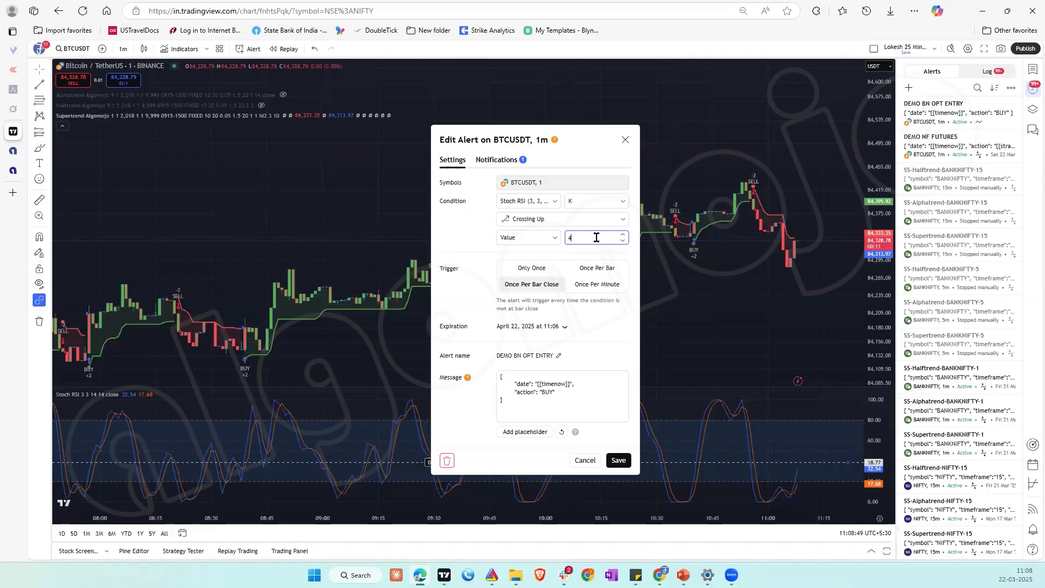
click(619, 461)
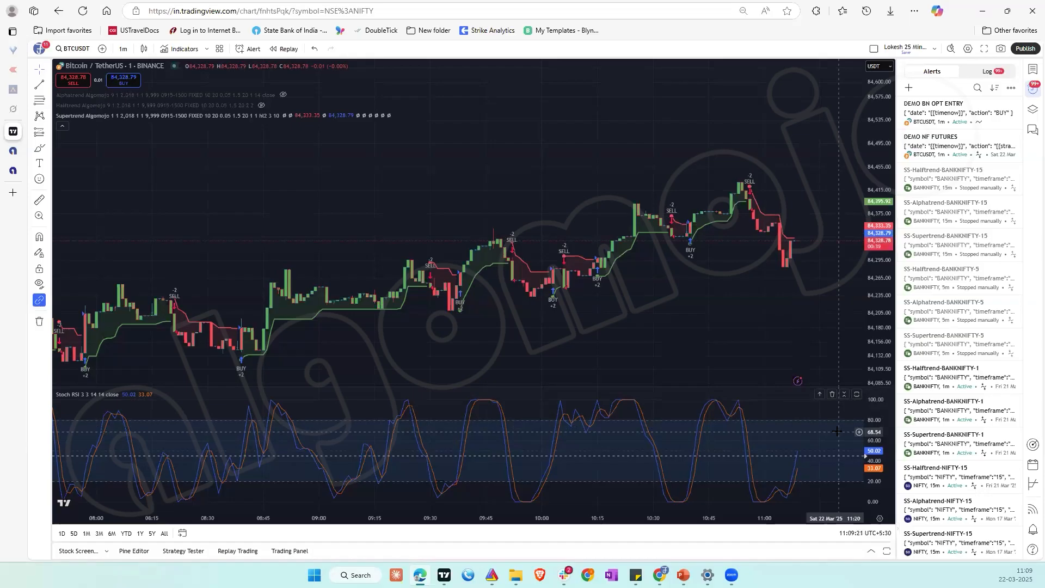
Step: Clone the DEMO BN OPT ENTRY alert
right_click(934, 113)
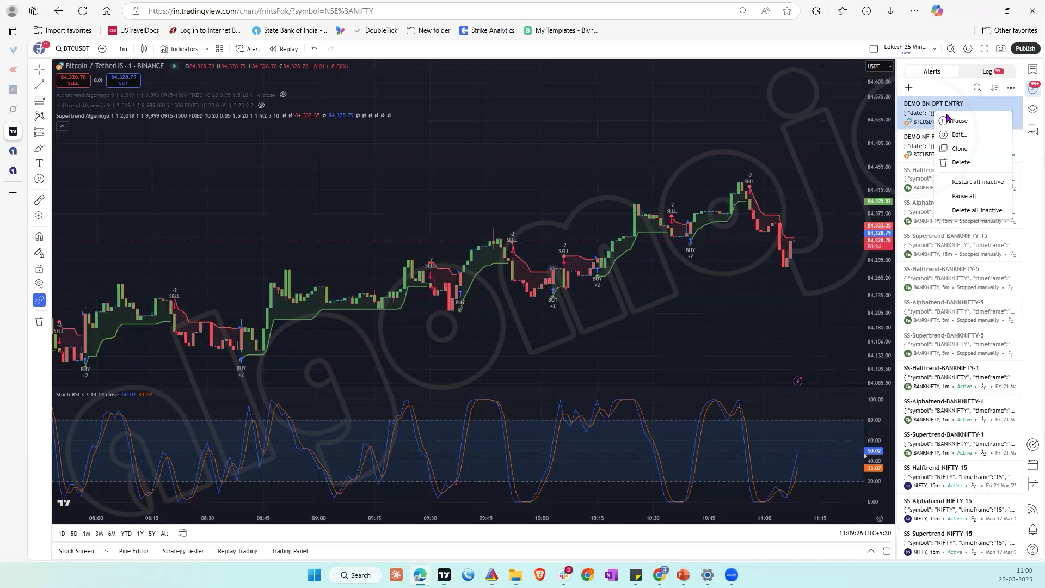
click(974, 148)
mouse_move(973, 150)
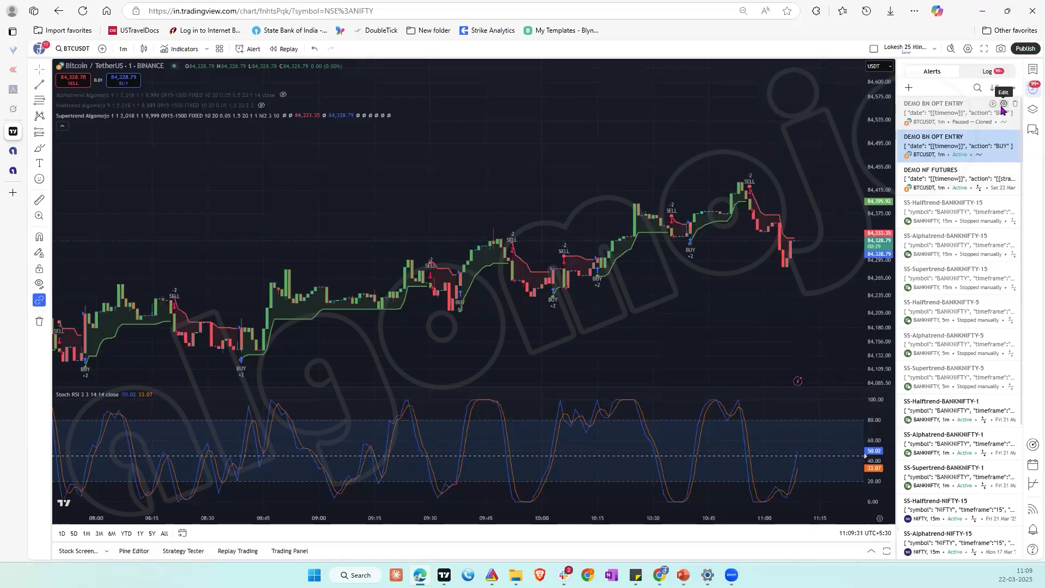
Step: Edit the cloned alert so that its condition is K crossing down the value 65
click(1003, 104)
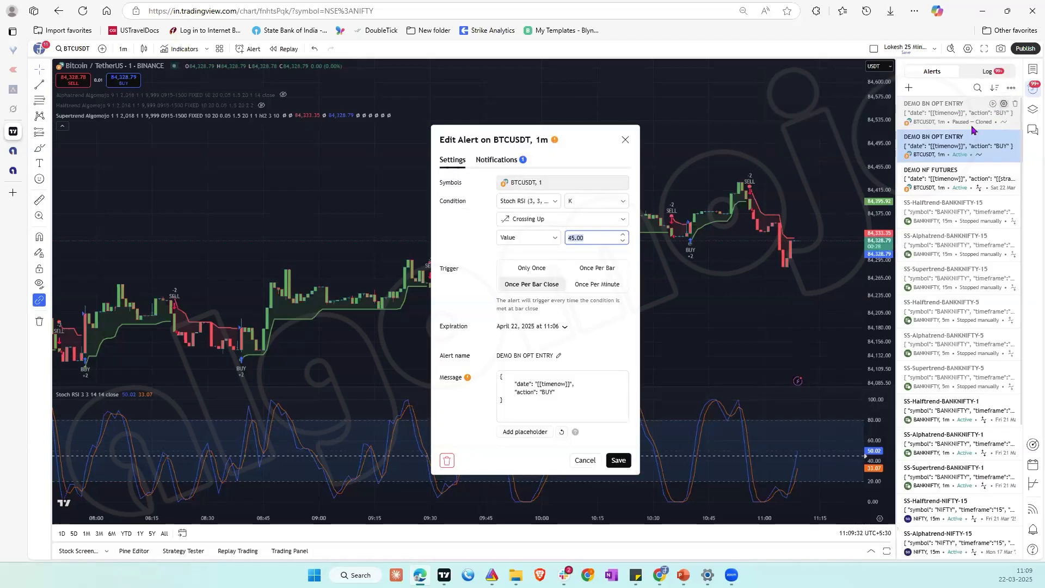
click(566, 220)
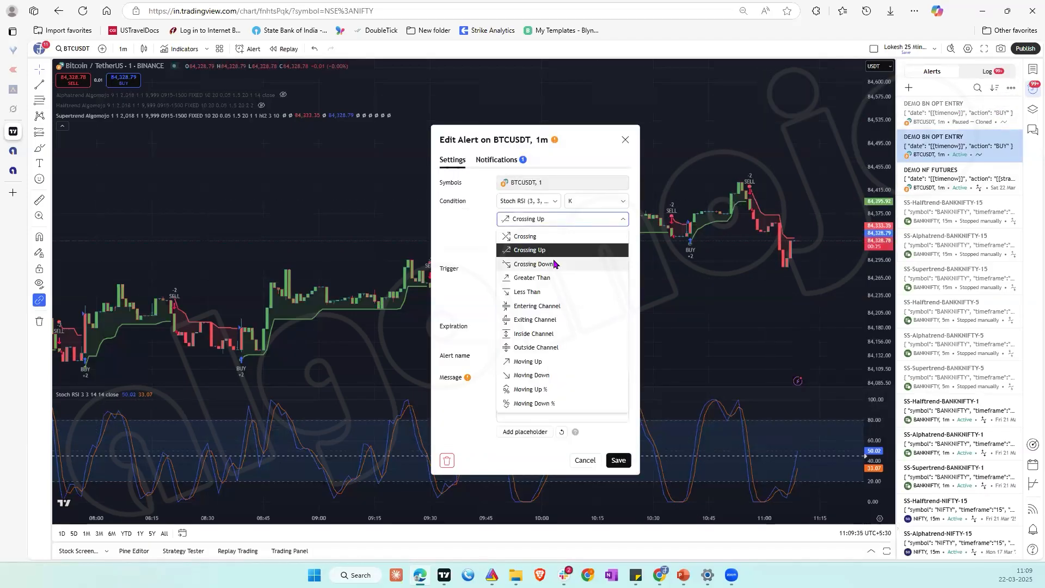
click(556, 264)
click(594, 238)
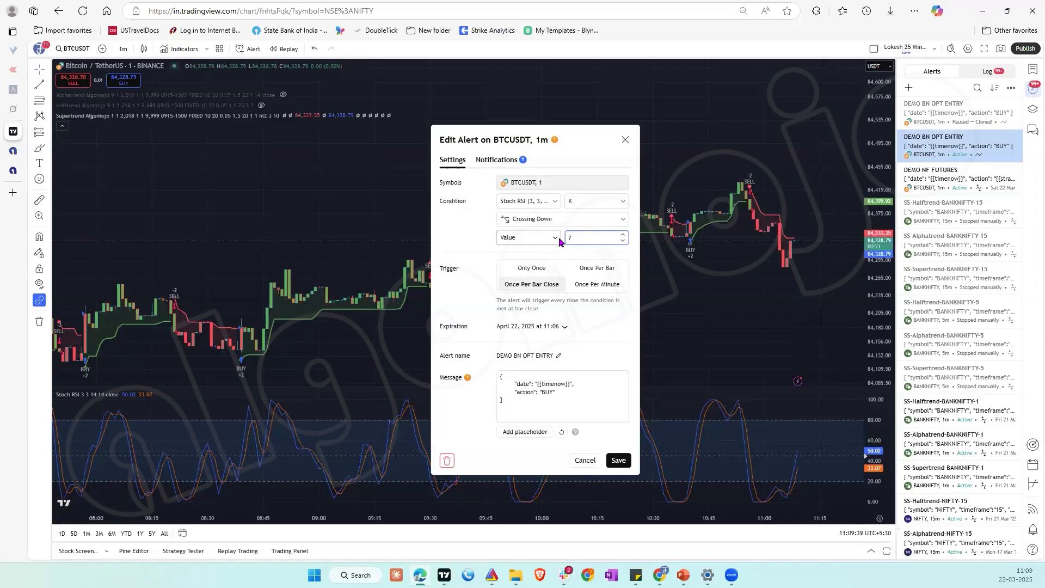
text(65)
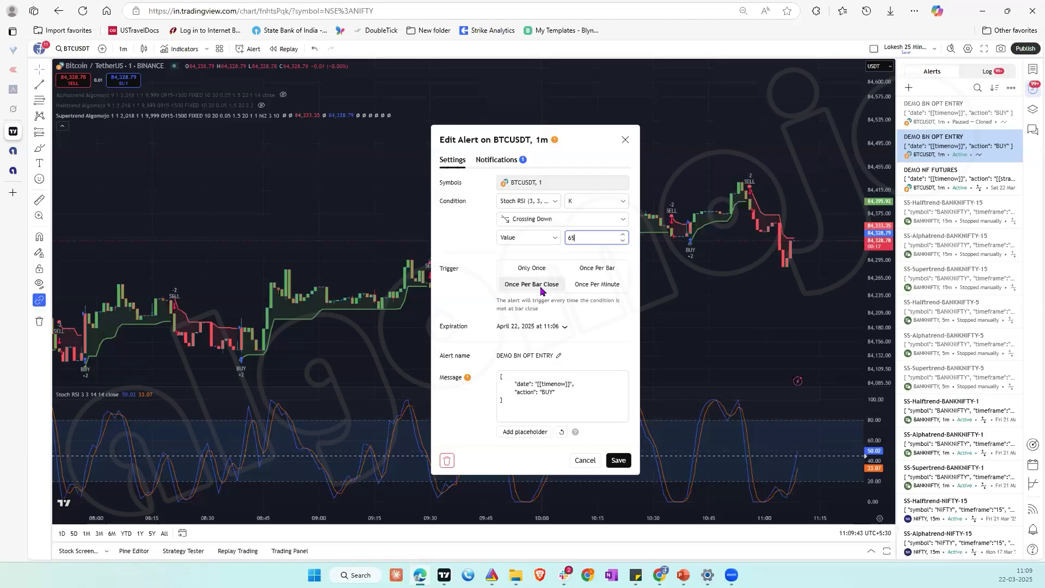
Step: Rename the cloned alert DEMO BN OPT EXIT, change its message action to SELL, and save it
click(558, 355)
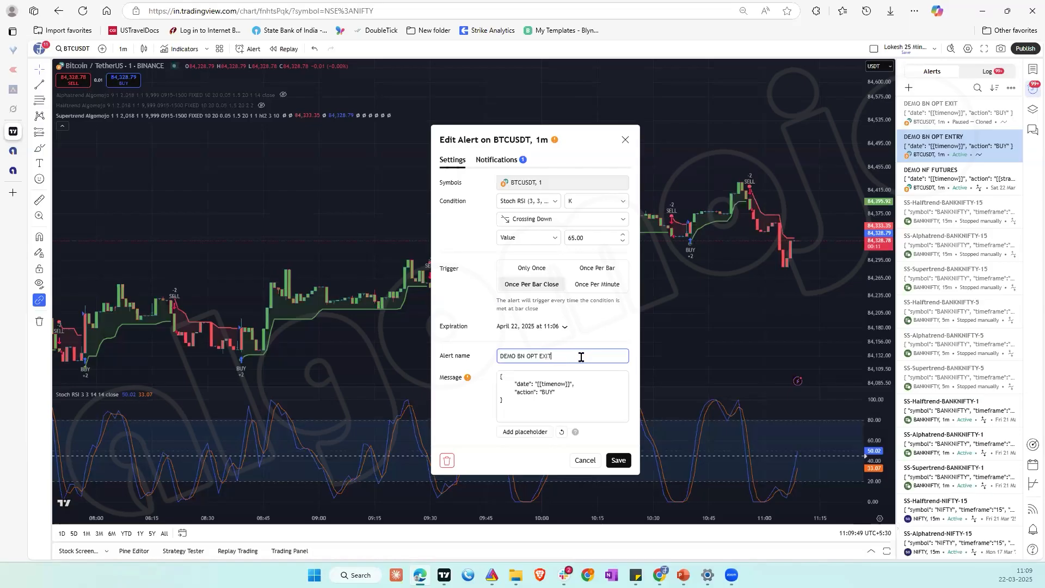
double_click(547, 390)
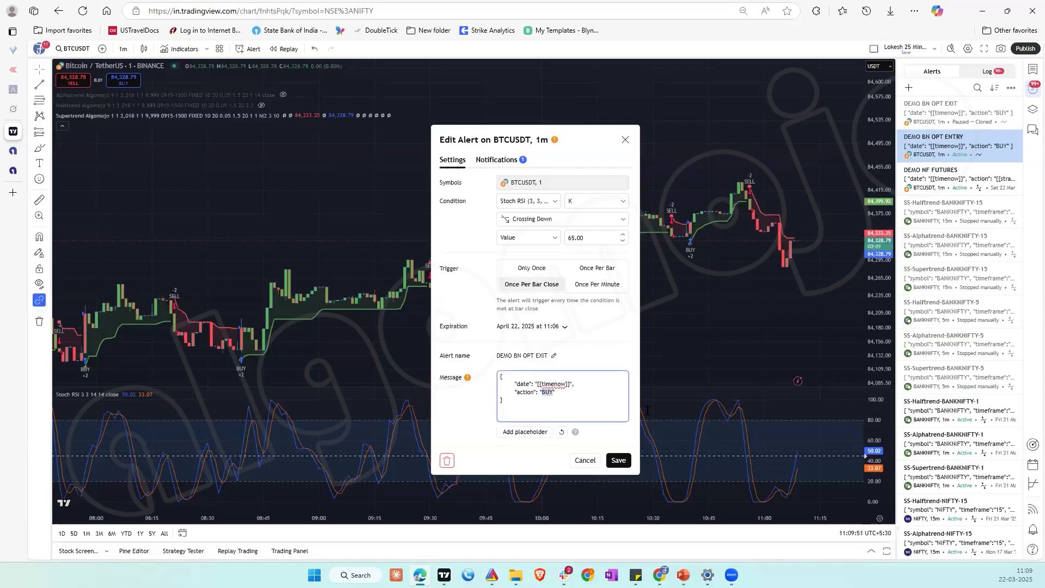
text(SELL)
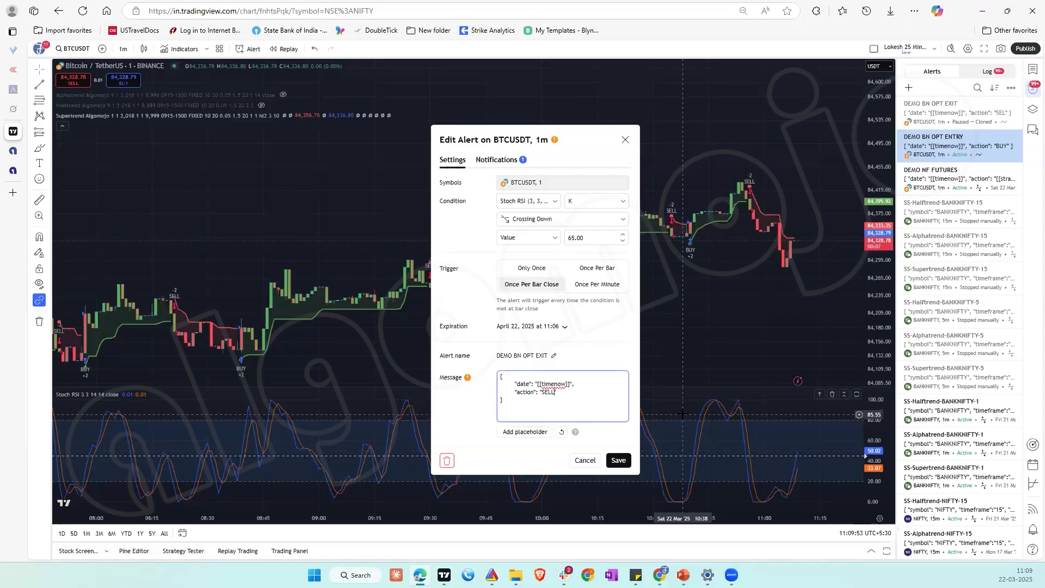
click(626, 464)
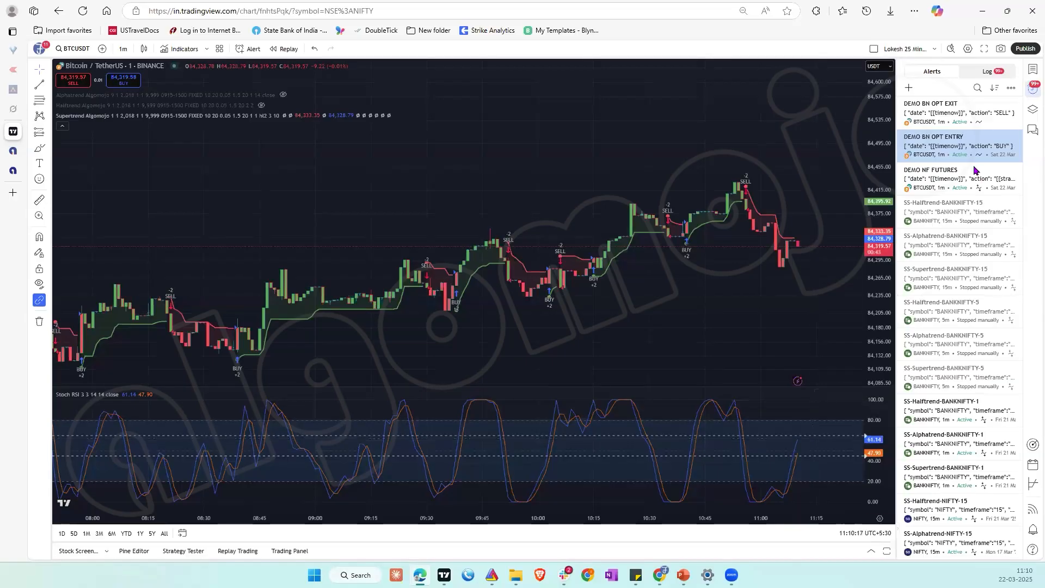
Step: Review the log of triggered alerts, then switch to Algomojo and open My Signals to check the strategy's positions
click(988, 78)
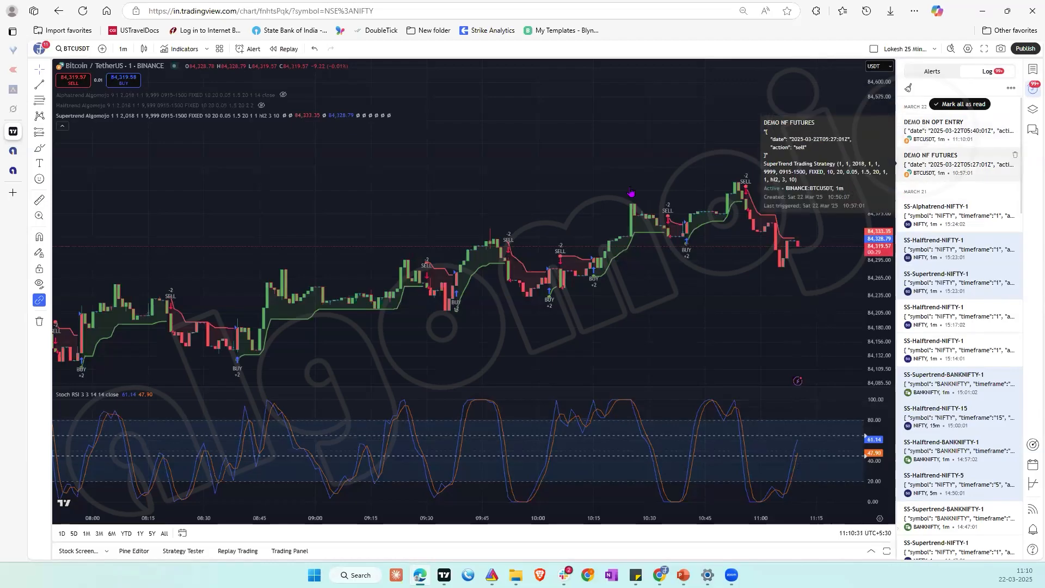
mouse_move(15, 173)
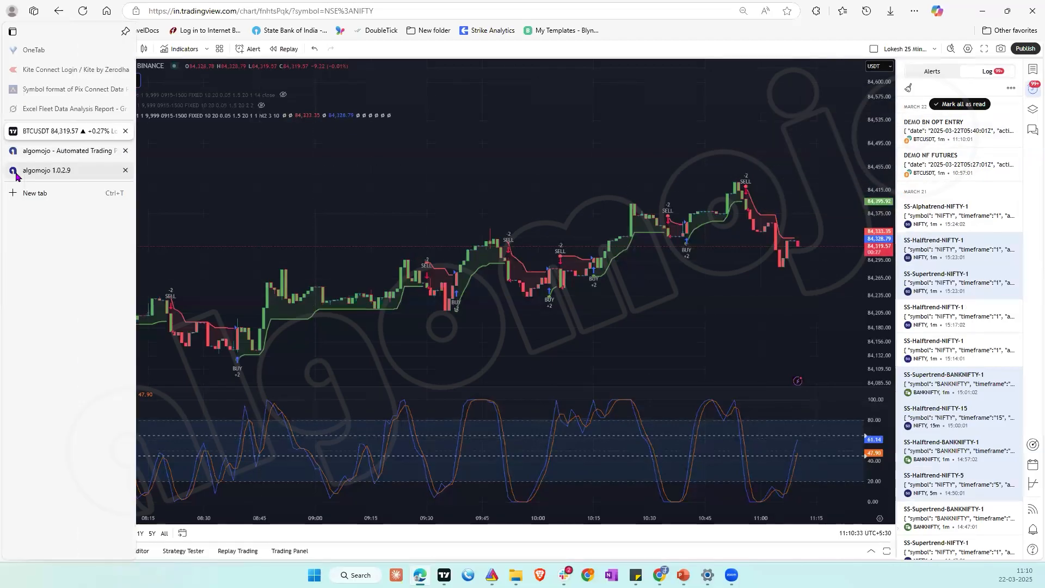
click(46, 173)
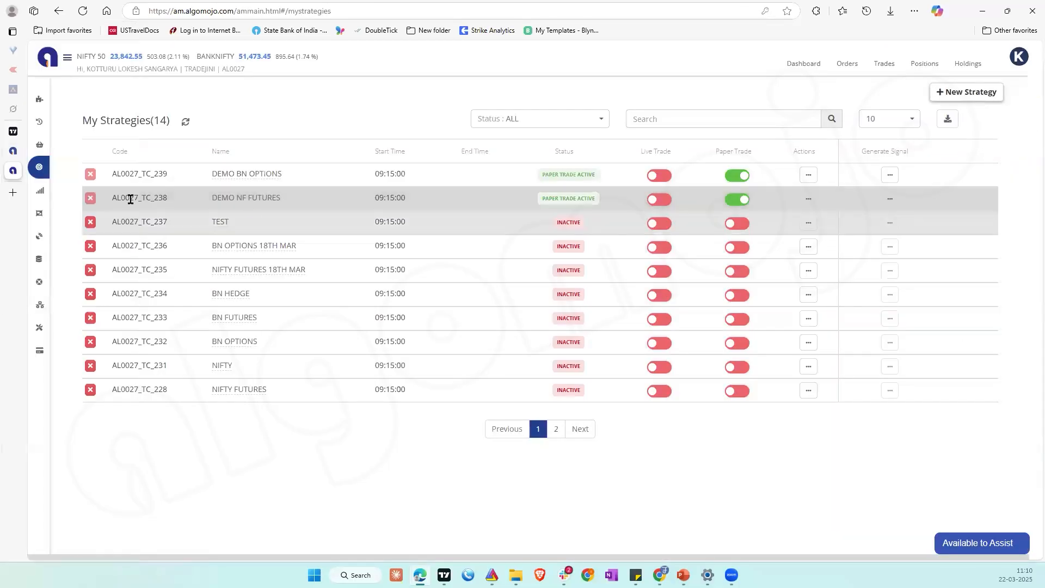
click(61, 195)
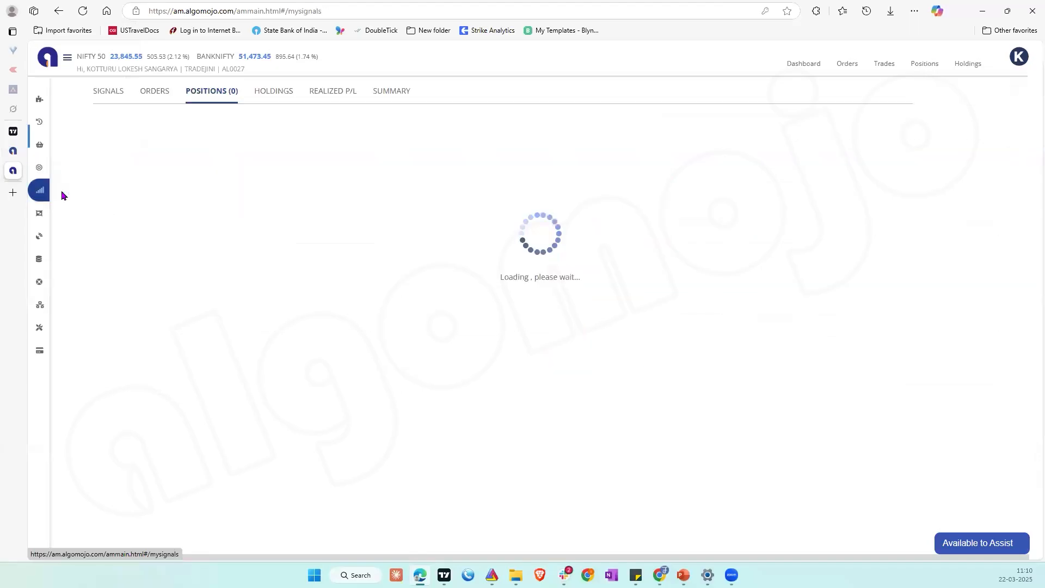
Step: Show the received signals for the strategy DEMO BN OPTIONS and check the date of its buy signal
click(114, 97)
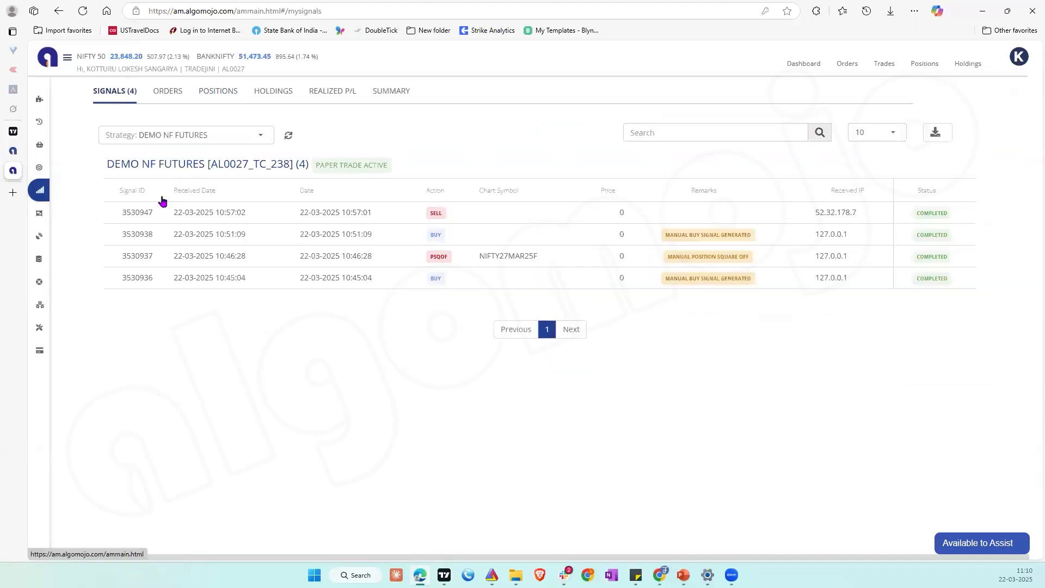
click(201, 136)
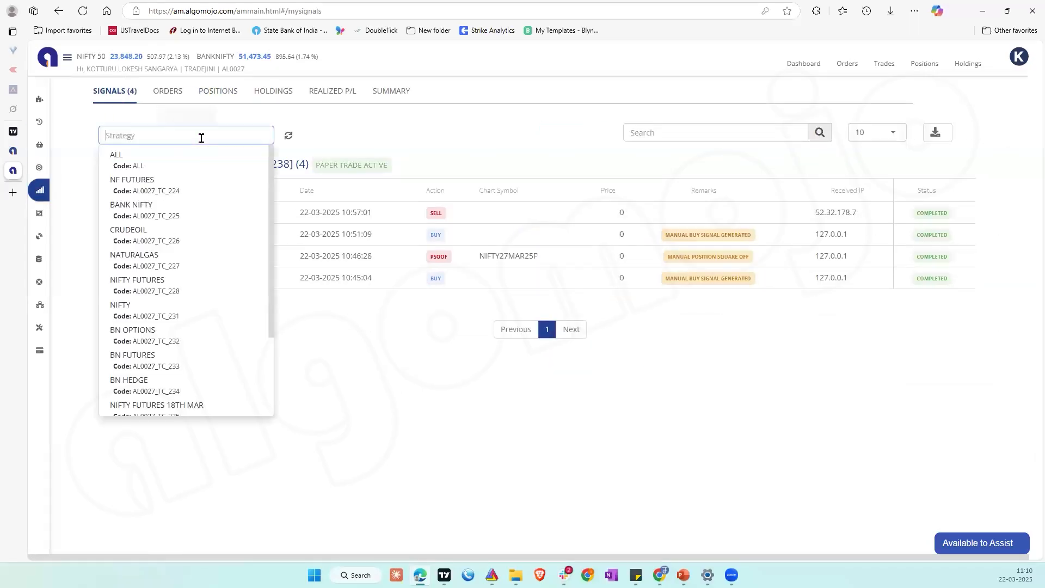
scroll(213, 387, down, 3)
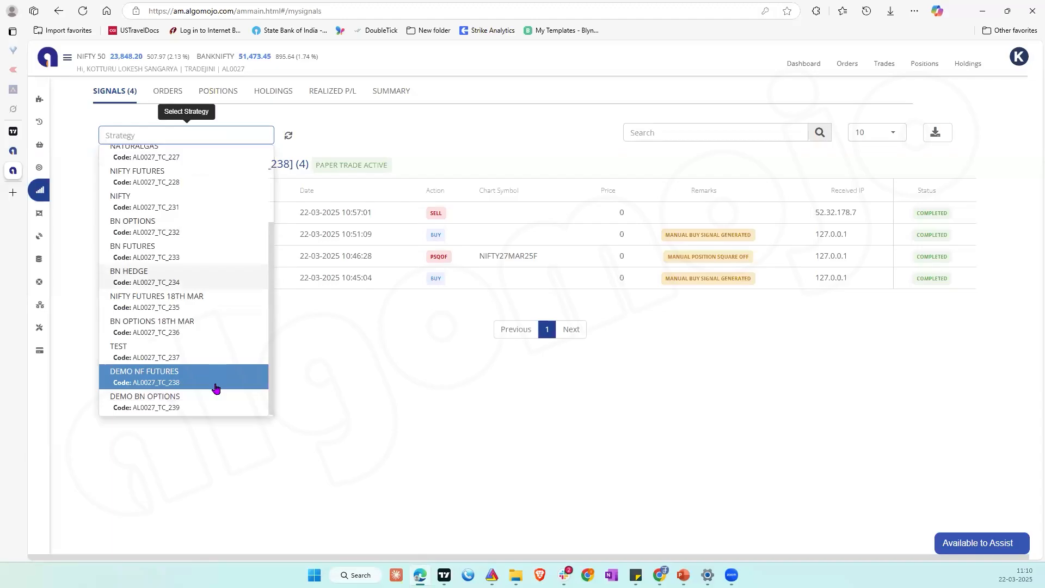
click(177, 394)
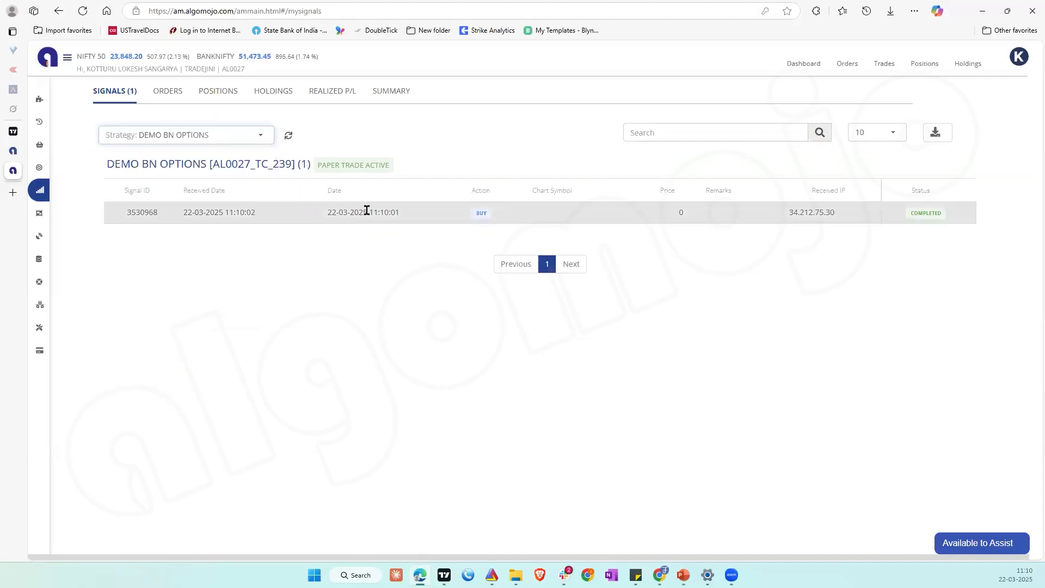
triple_click(390, 212)
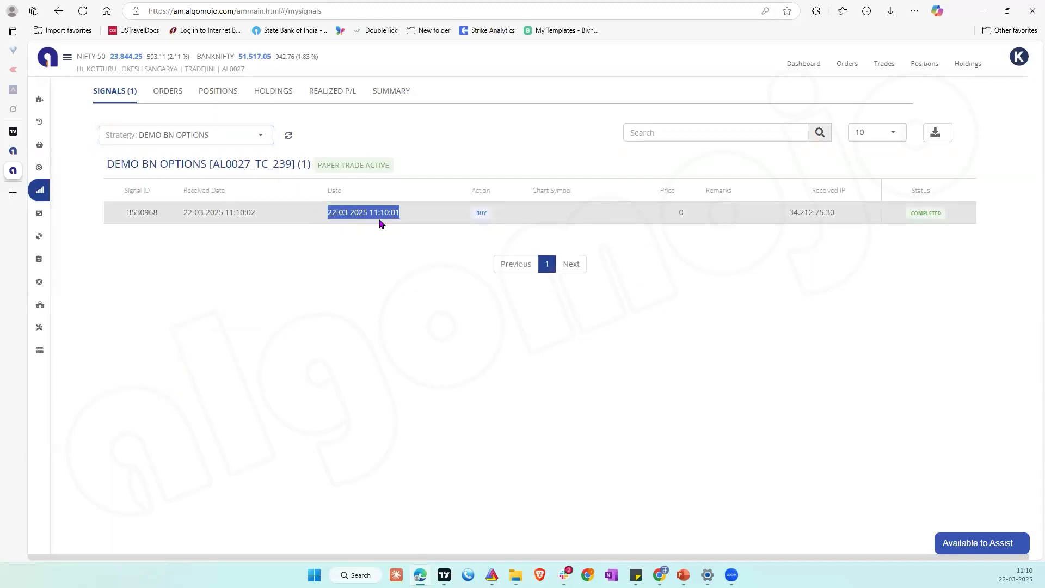
Step: Review the orders and open positions of DEMO BN OPTIONS and examine the traded instrument
click(175, 93)
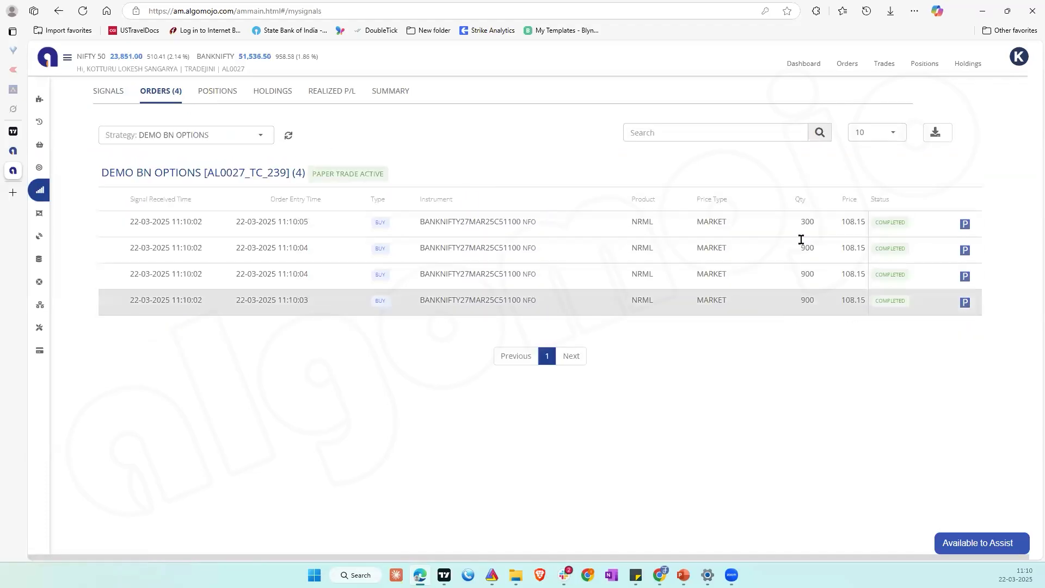
click(218, 94)
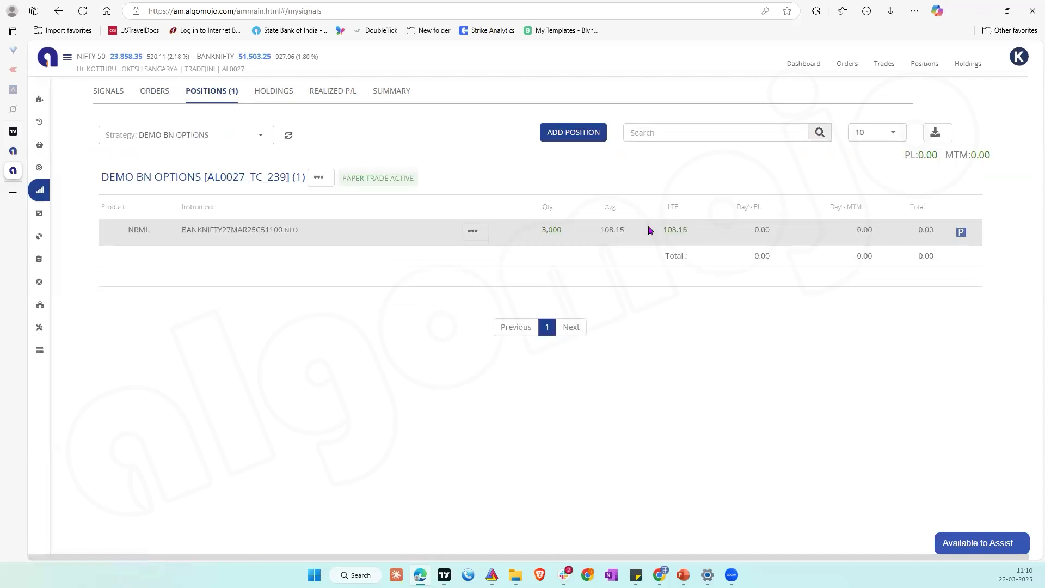
double_click(261, 229)
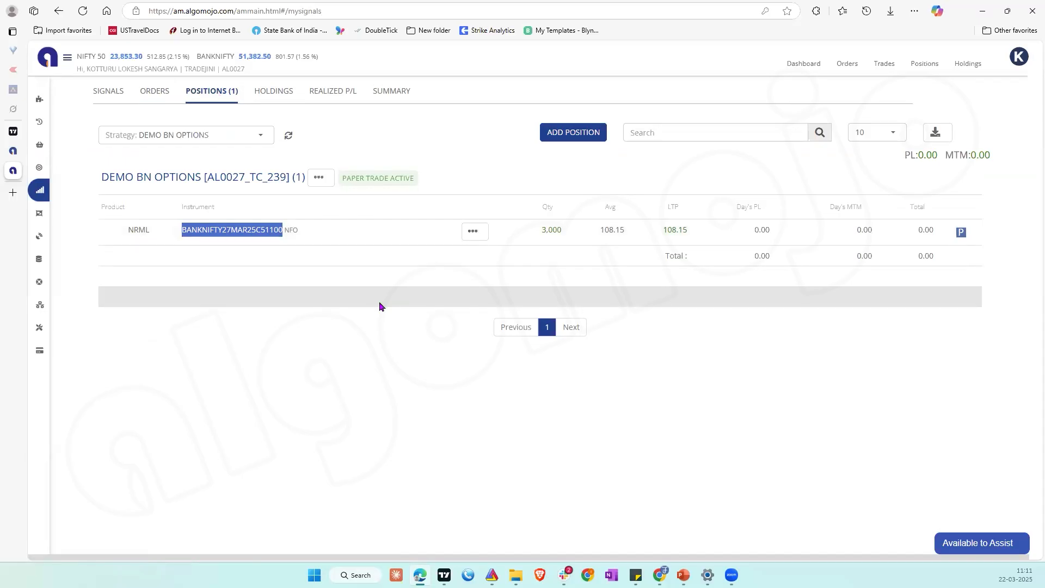
Step: Switch to TradingView, open a new alert on the Stoch RSI to review its message and webhook notification settings, and close it without creating it
click(13, 131)
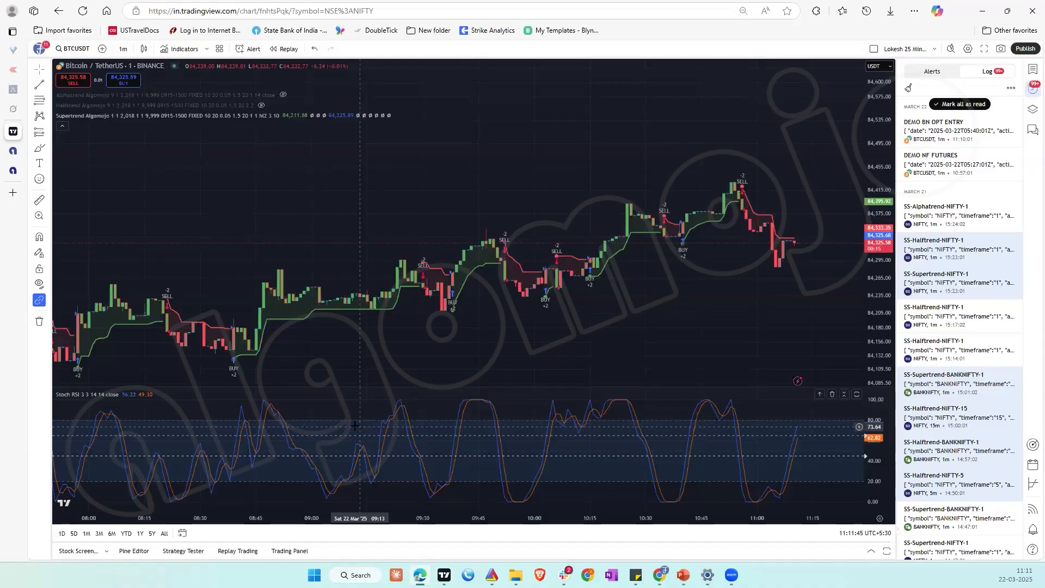
mouse_move(129, 399)
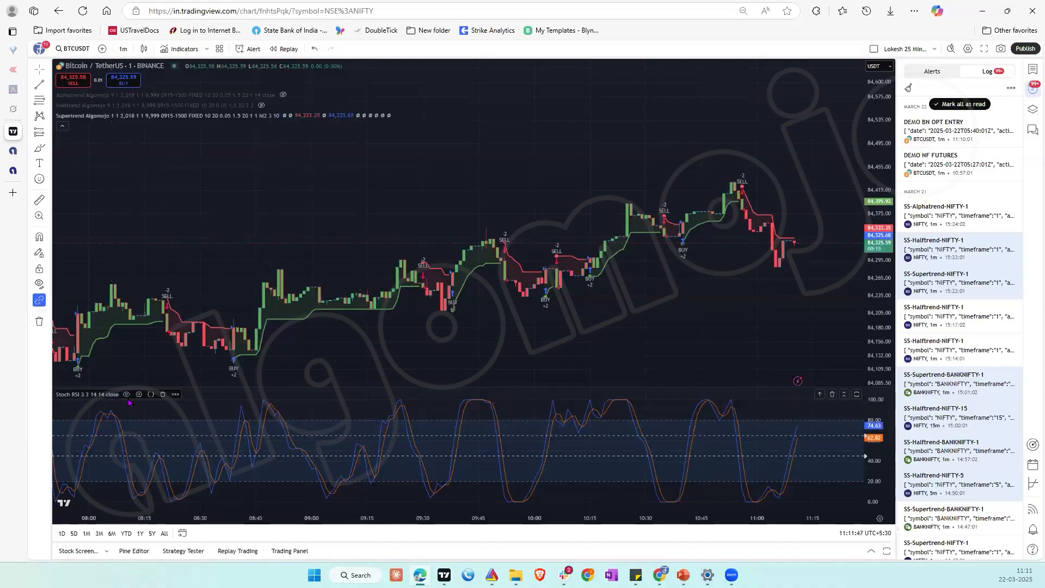
click(175, 395)
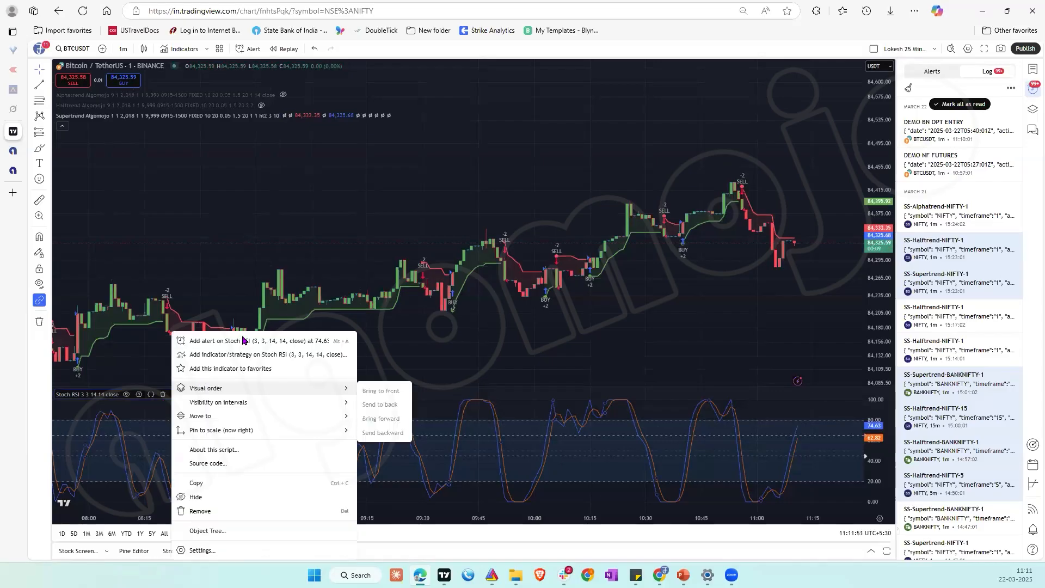
click(244, 342)
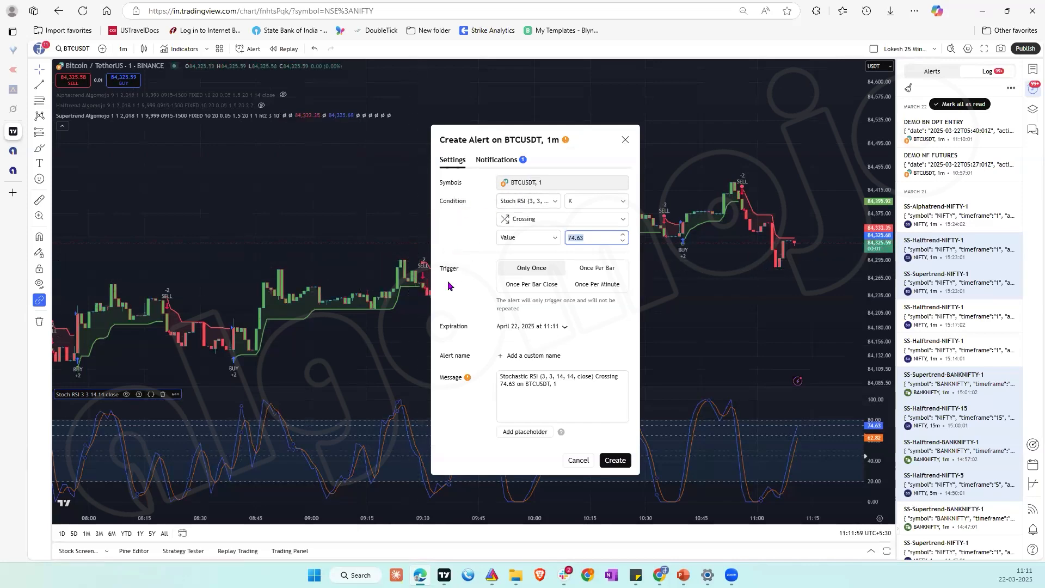
click(518, 386)
key(ctrl+a)
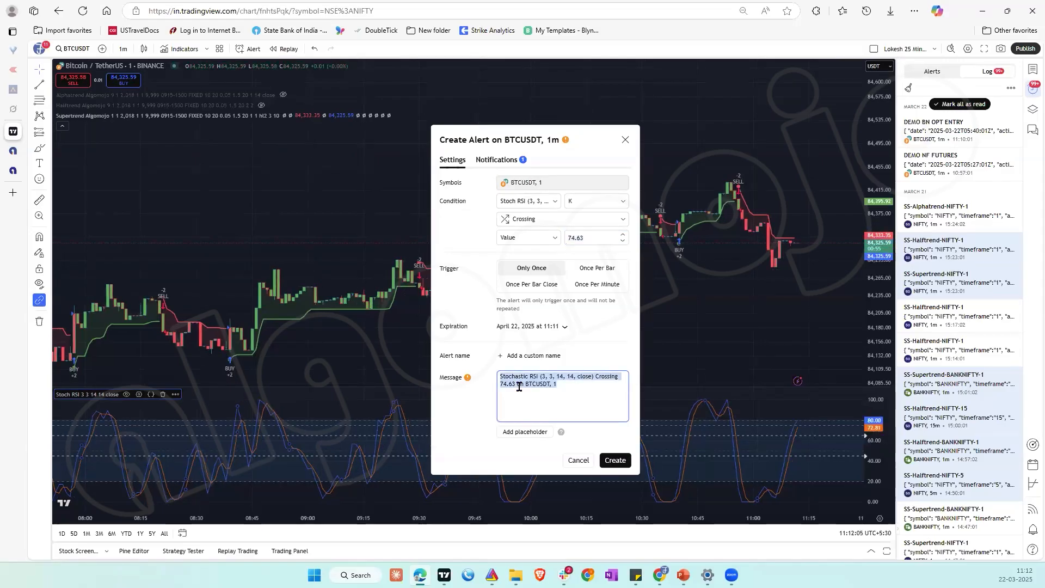
click(501, 162)
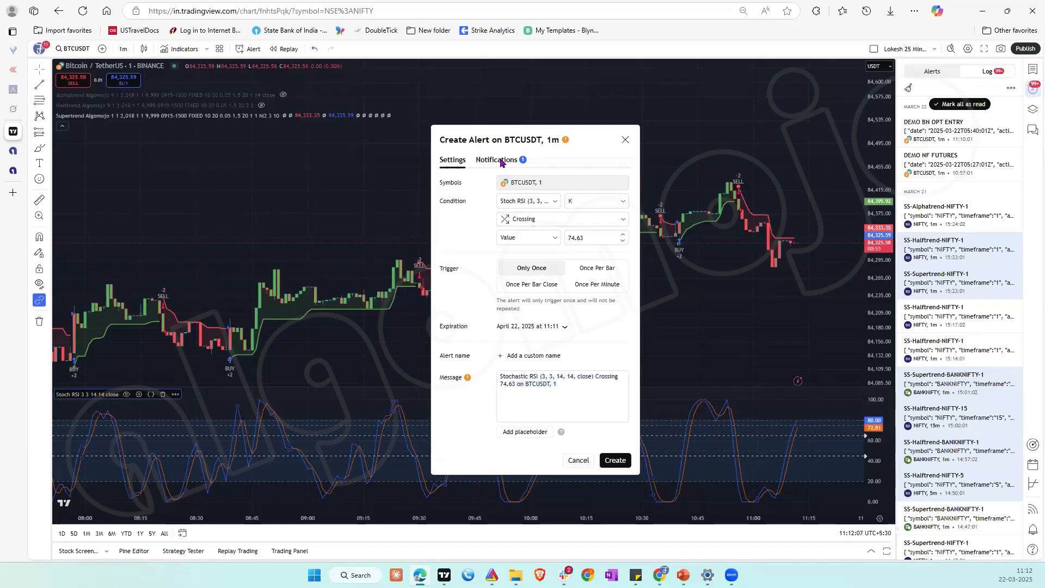
click(451, 160)
click(626, 140)
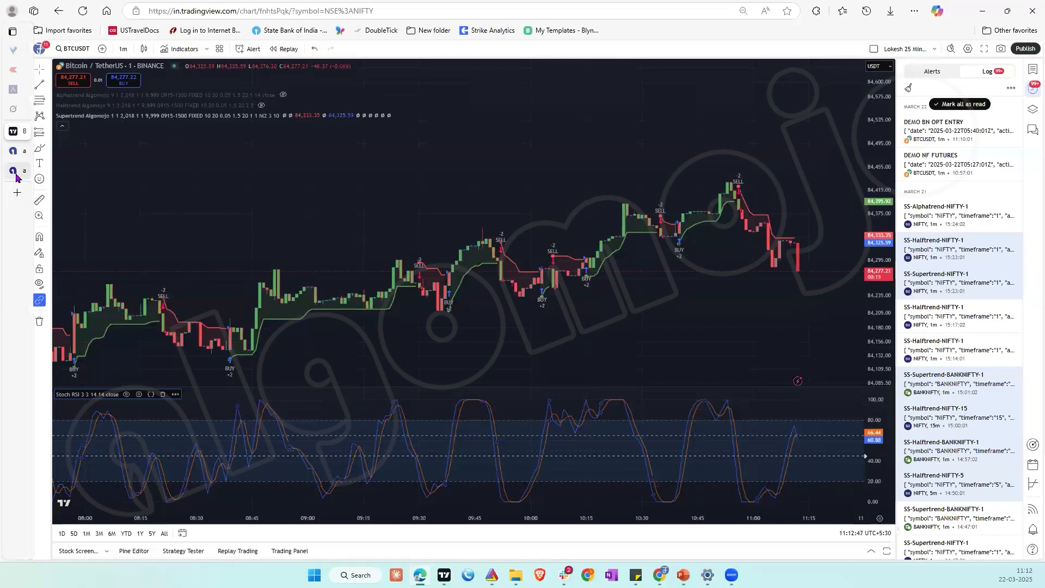
Step: Switch back to Algomojo and list the positions of all strategies to examine those of DEMO NF FUTURES and DEMO BN OPTIONS
click(39, 175)
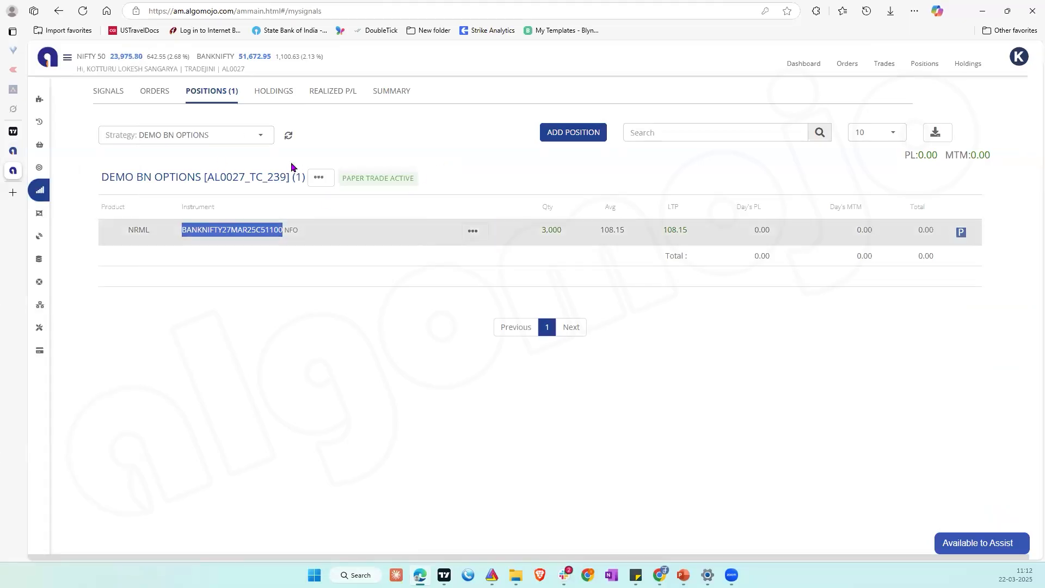
click(263, 136)
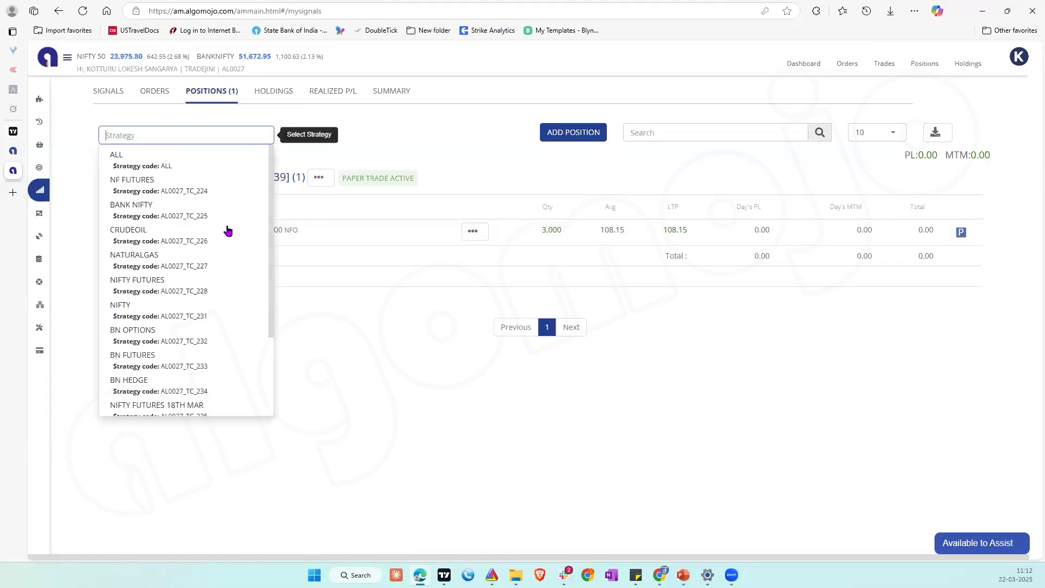
click(173, 395)
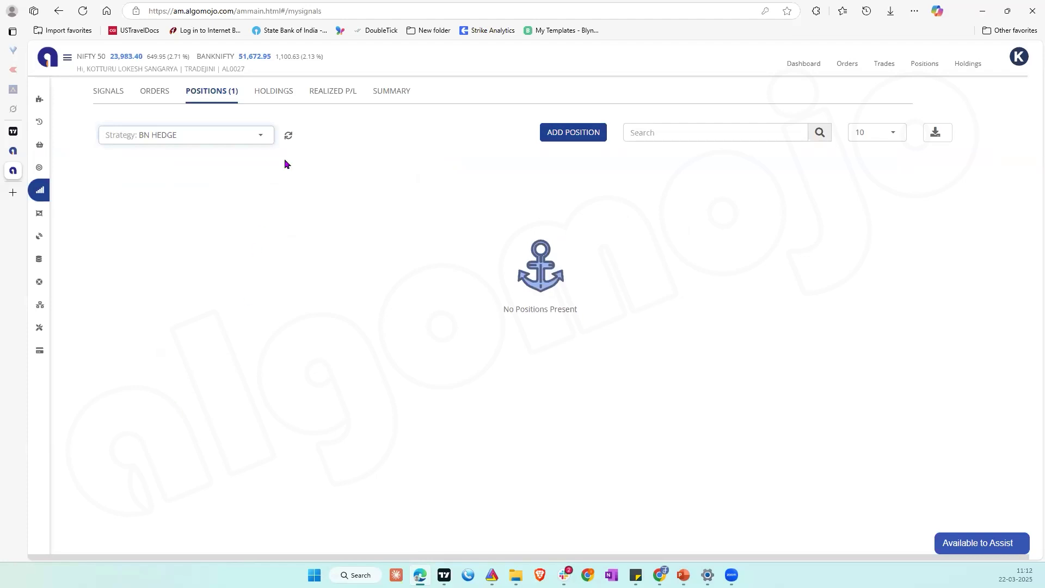
click(263, 135)
click(192, 170)
scroll(682, 403, down, 10)
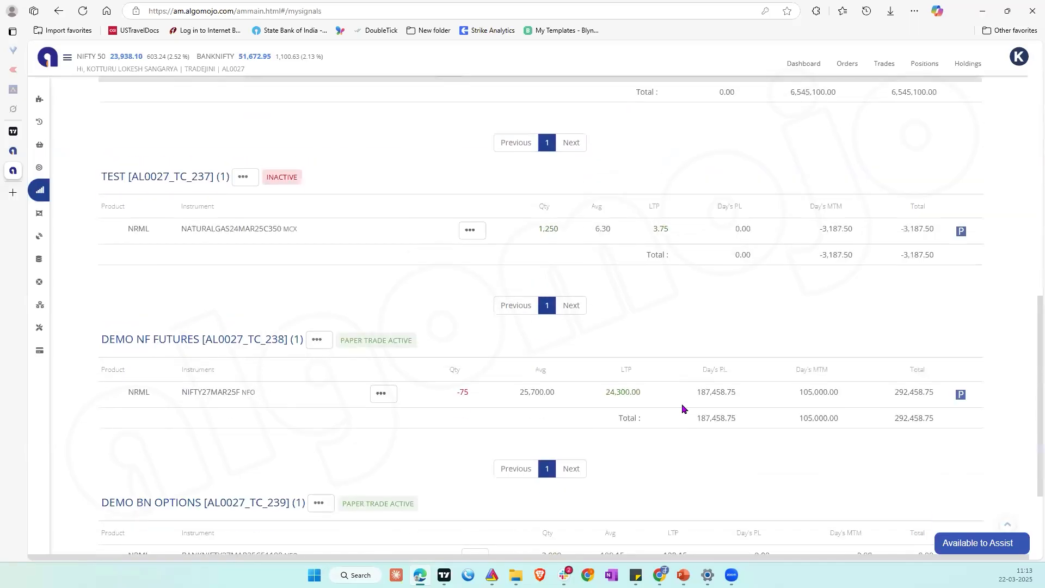
scroll(681, 403, down, 3)
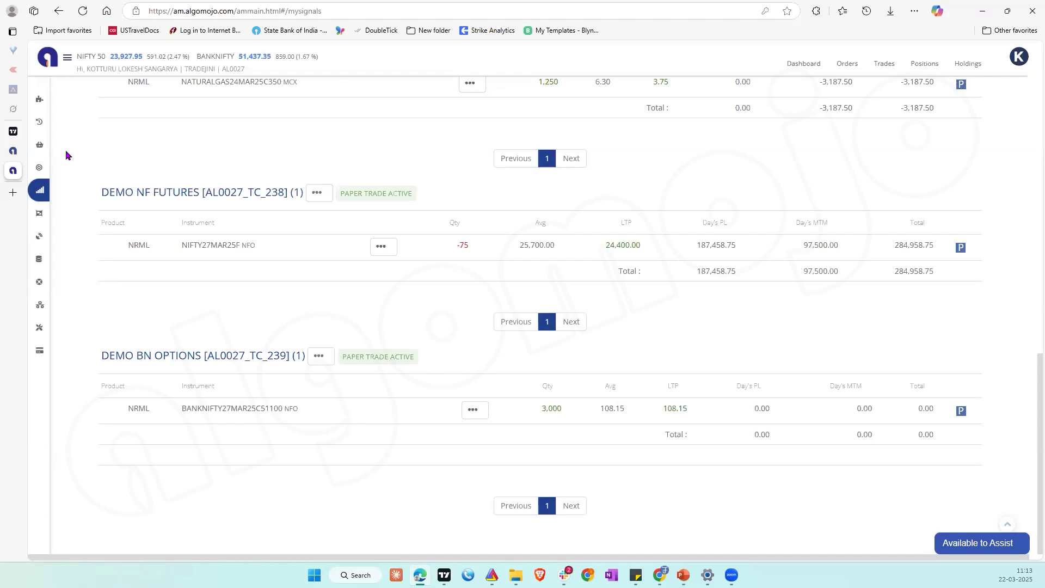
Step: Check the triggered alerts log in TradingView, then return to Algomojo
click(14, 133)
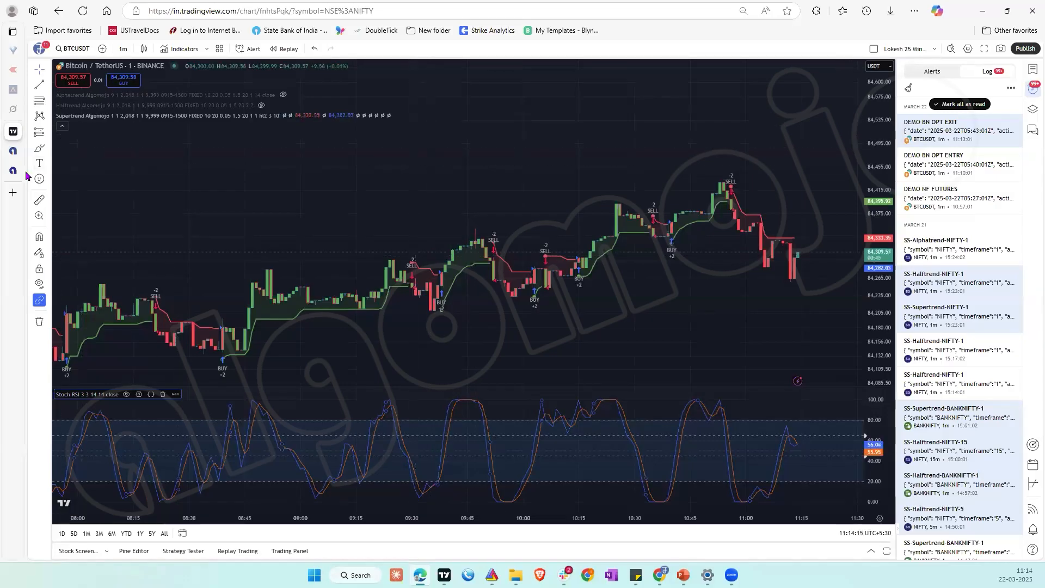
mouse_move(13, 171)
click(47, 172)
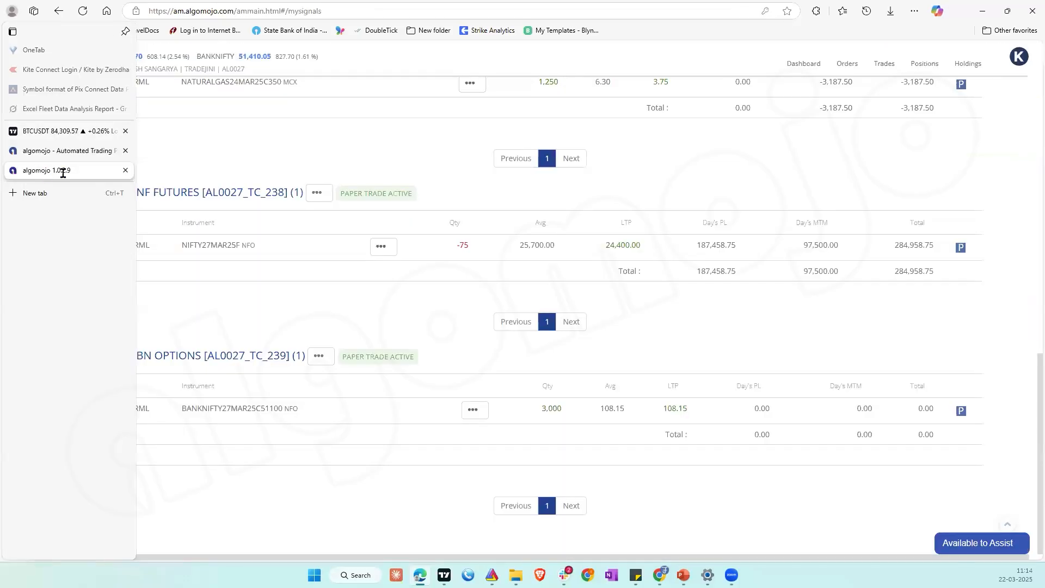
Step: Start a new strategy in My Strategies and name it DEMO NF OPTIONS
mouse_move(66, 166)
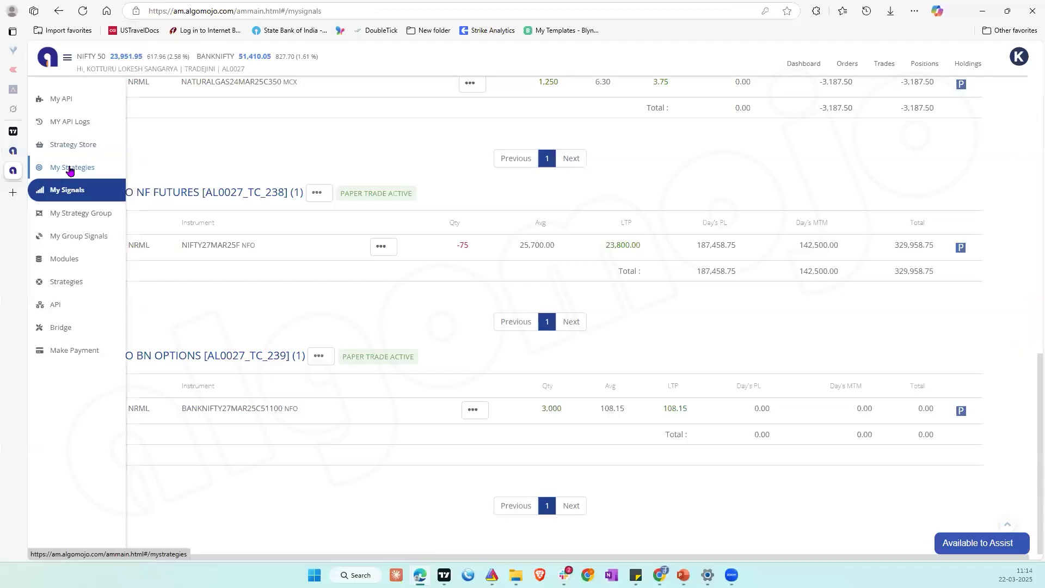
click(70, 169)
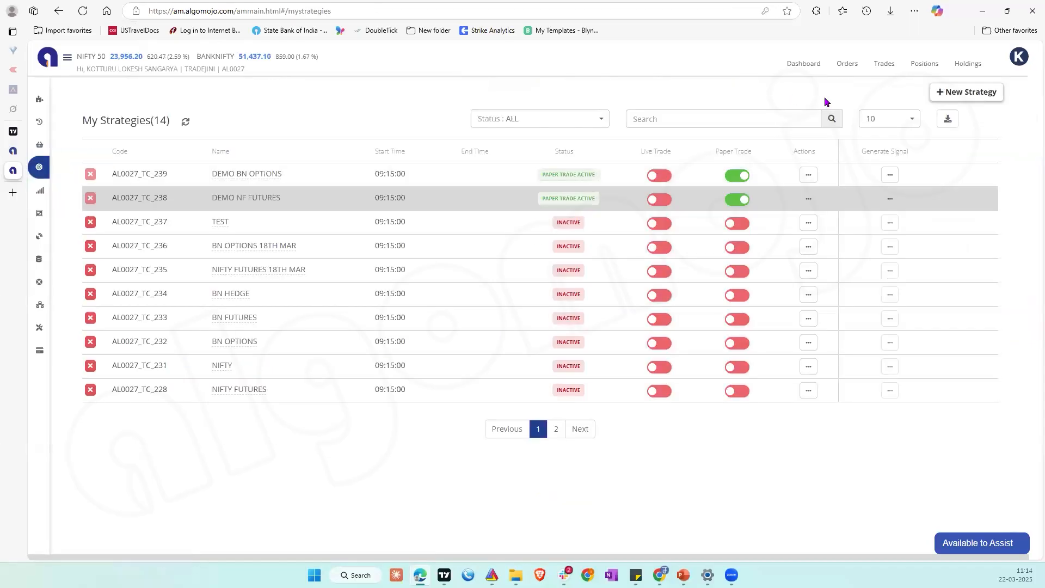
click(967, 92)
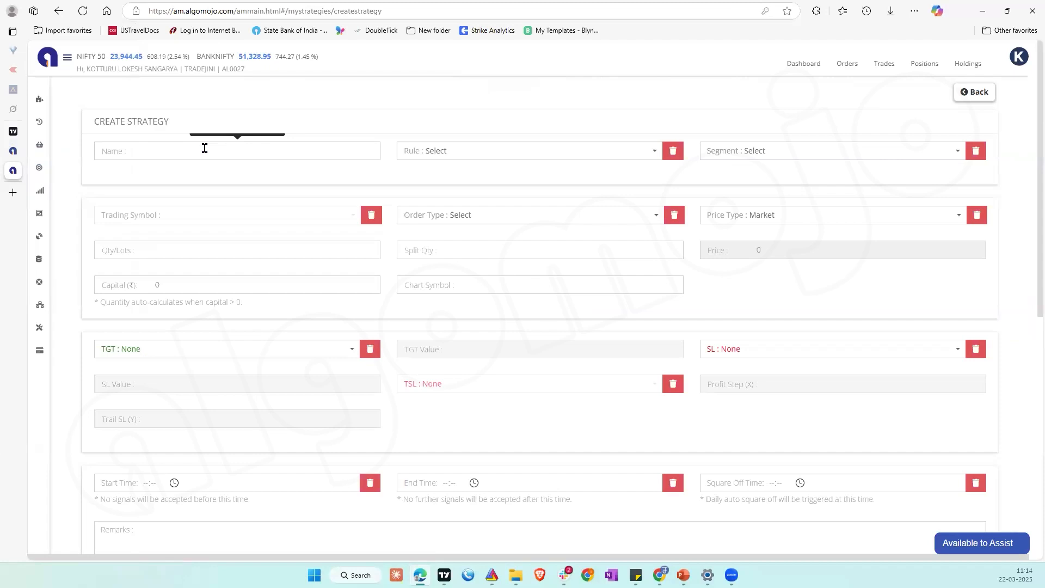
text(DEMO NF OPTIONS)
Step: Set the new strategy's rule to LONG + SHORT (BUY+SELL) and its segment to Options - Dynamic Symbol
click(478, 151)
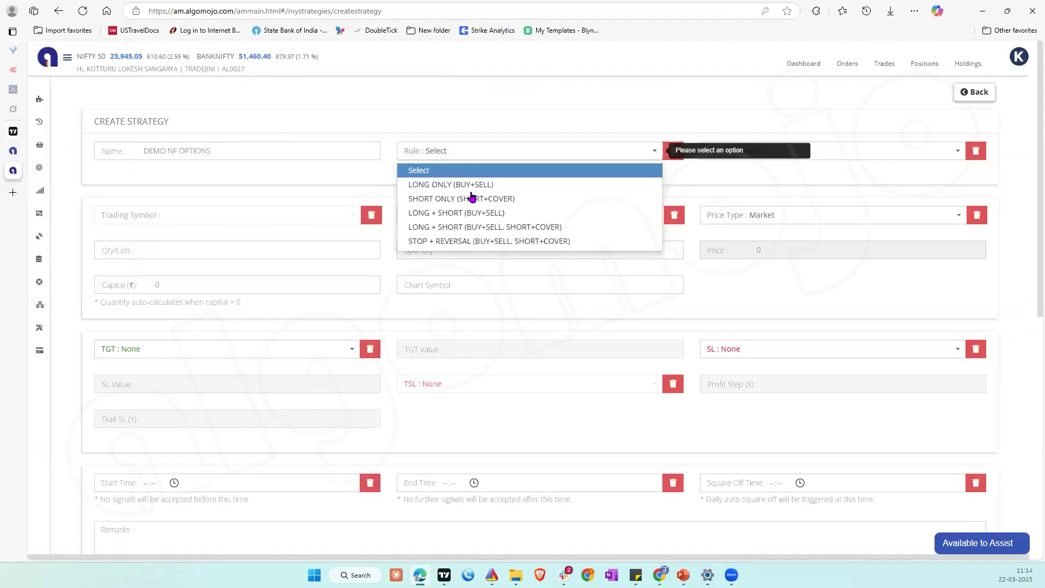
click(469, 213)
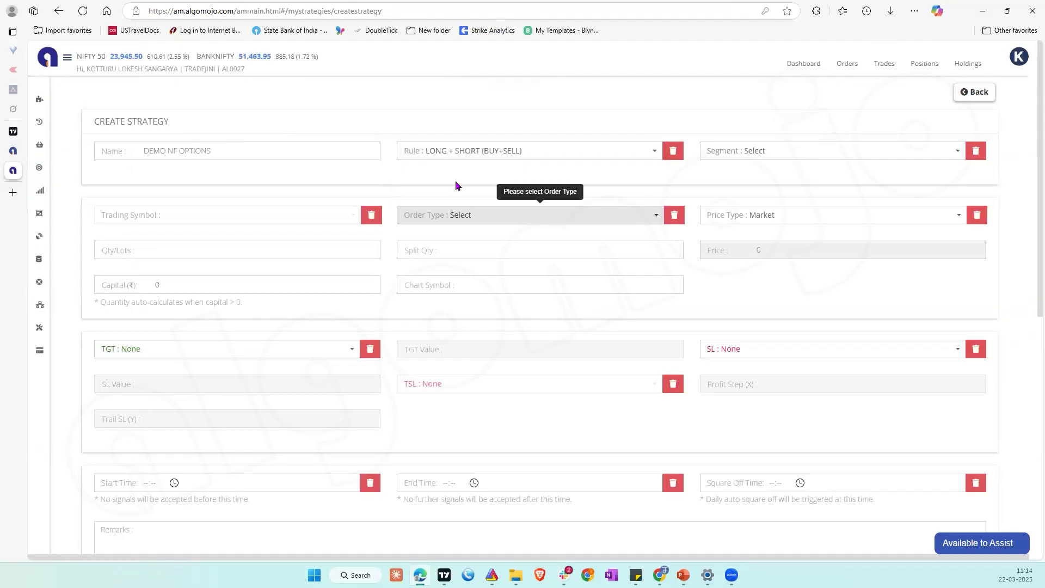
click(788, 152)
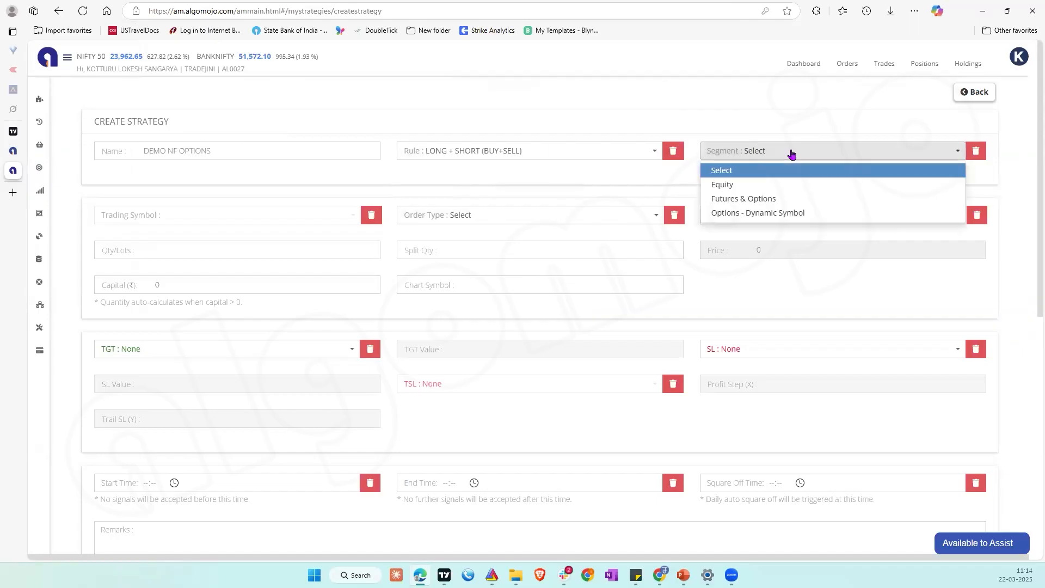
click(786, 215)
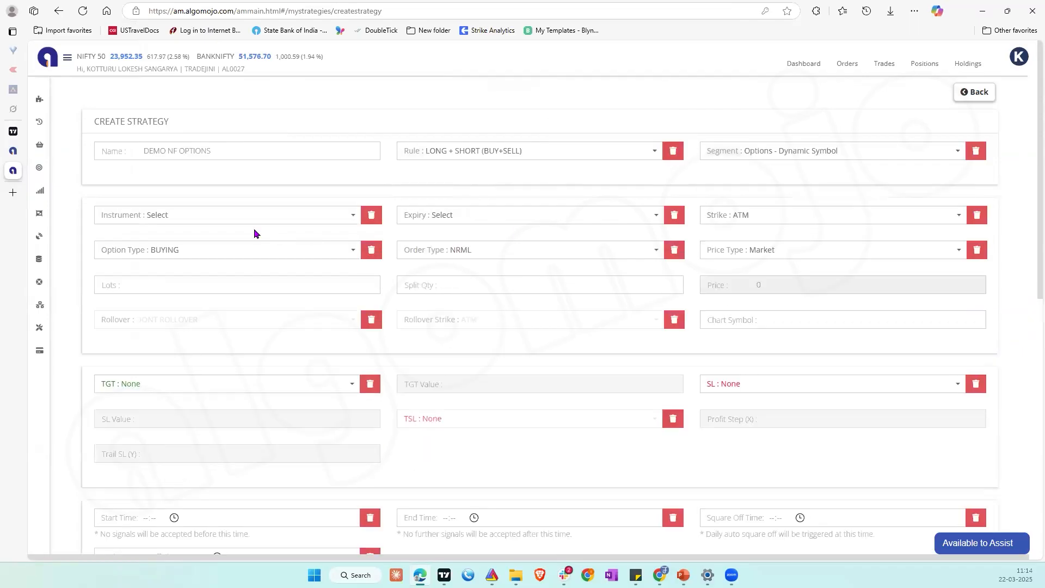
Step: Set the instrument to NIFTY and the expiry to Current Month, then submit the strategy
click(242, 216)
text(NIF)
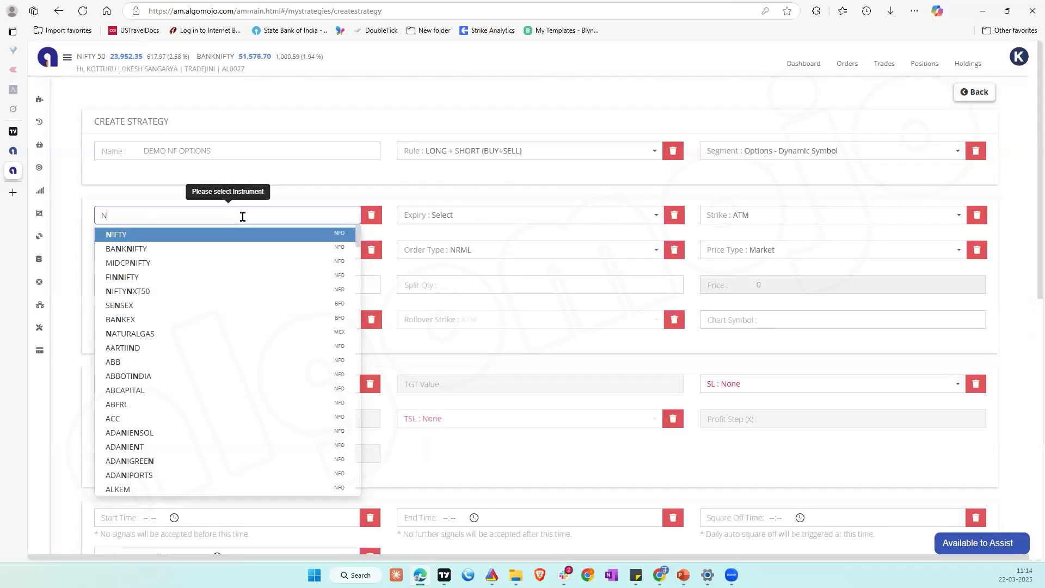
click(130, 235)
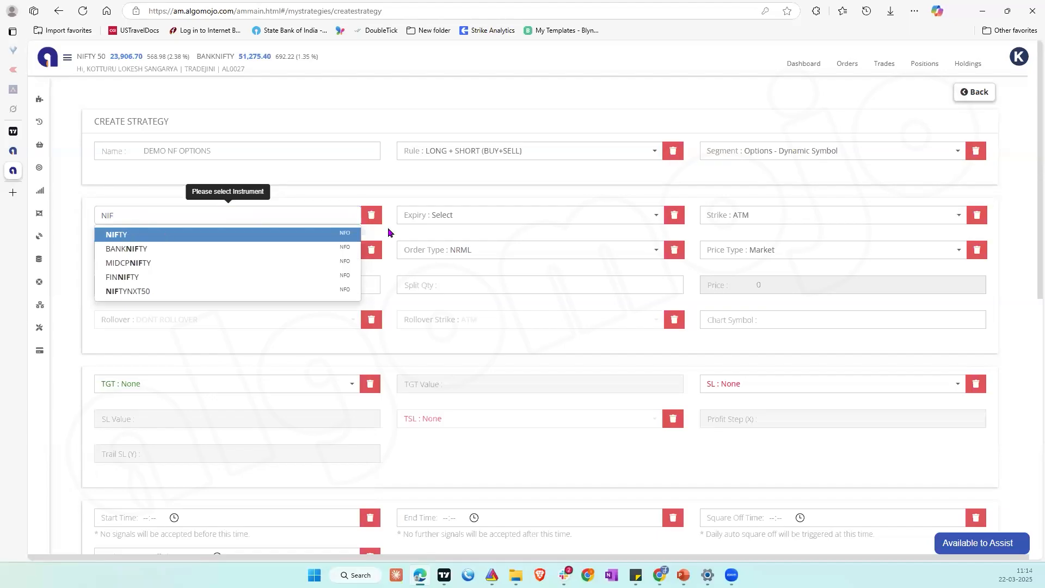
click(444, 221)
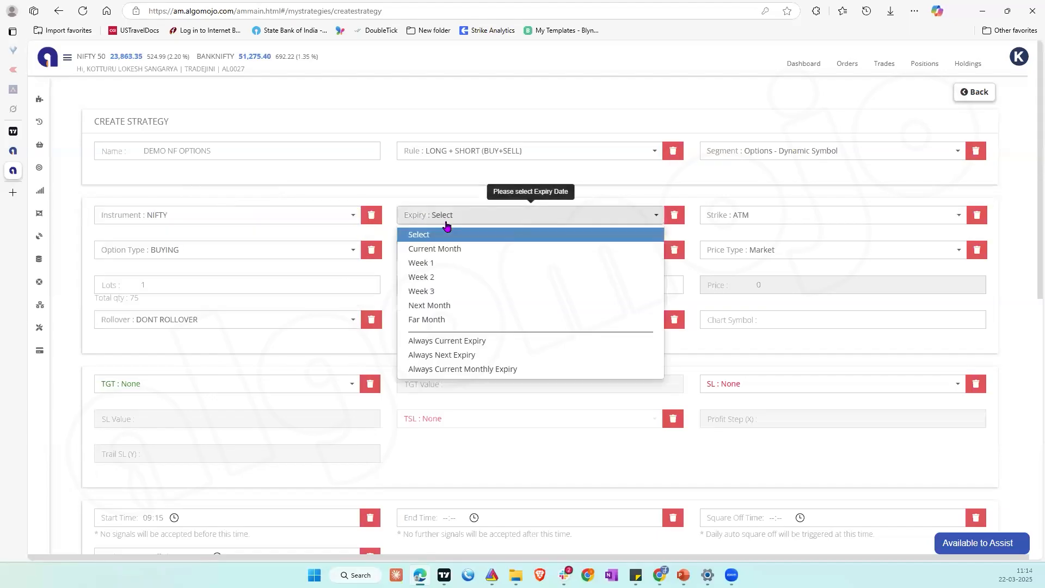
click(439, 246)
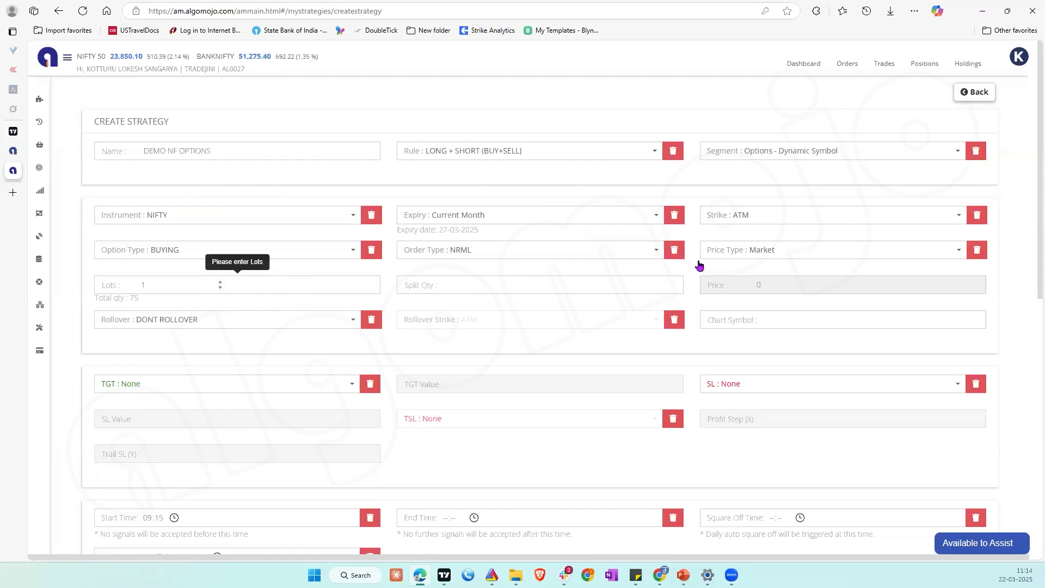
scroll(515, 275, down, 3)
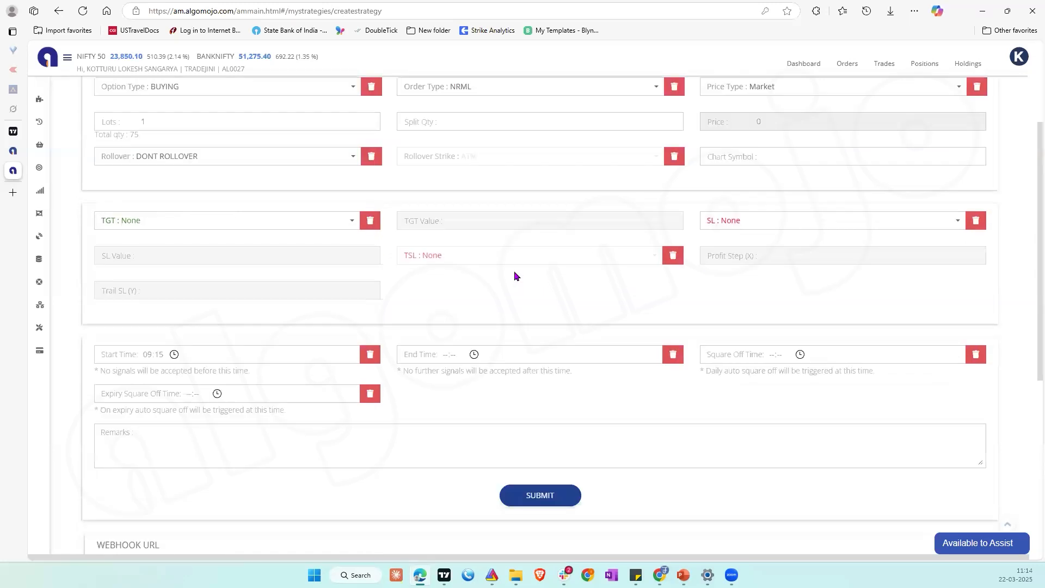
click(546, 495)
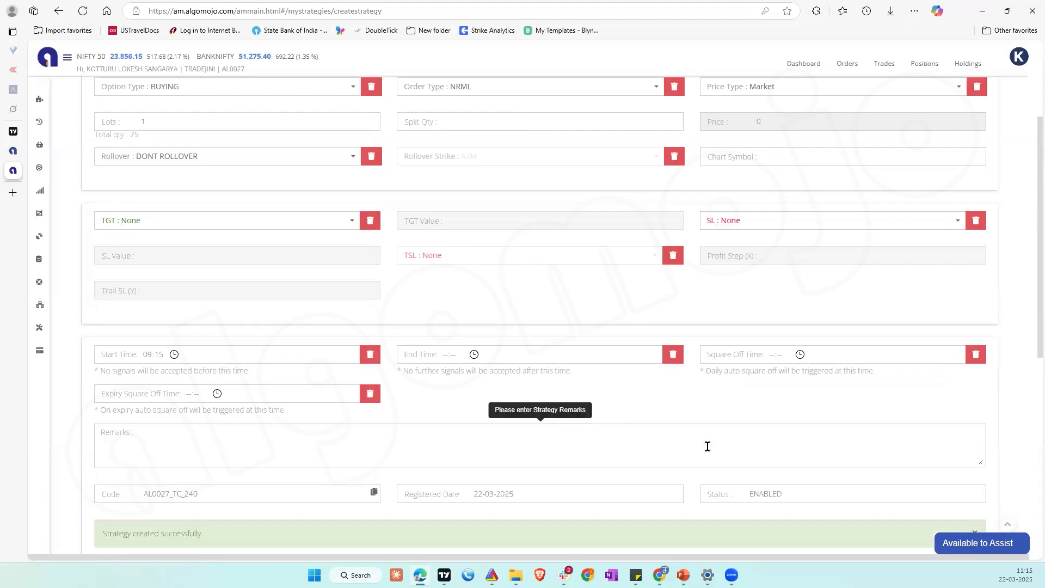
Step: Review the submitted DEMO NF OPTIONS strategy's webhook URL and TradingView message sections along with its settings
scroll(708, 446, down, 1)
scroll(707, 446, up, 3)
scroll(708, 446, down, 6)
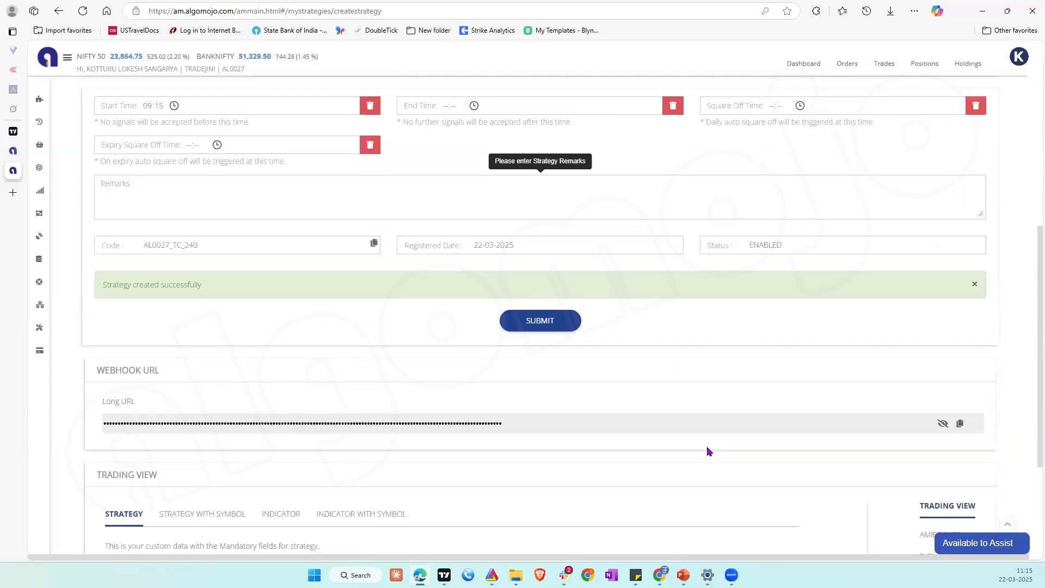
scroll(707, 446, down, 3)
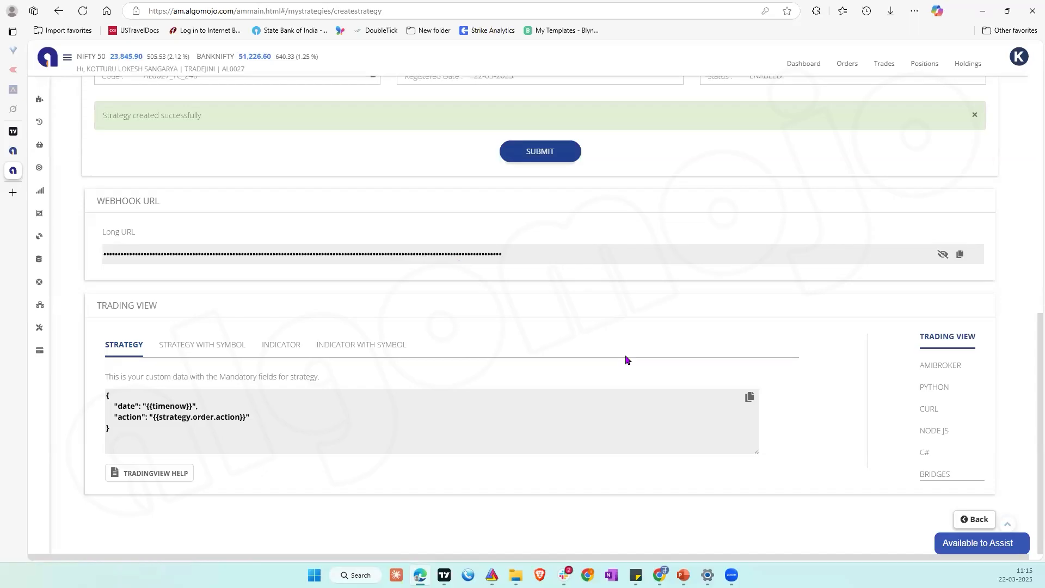
scroll(626, 360, up, 1)
scroll(626, 359, up, 2)
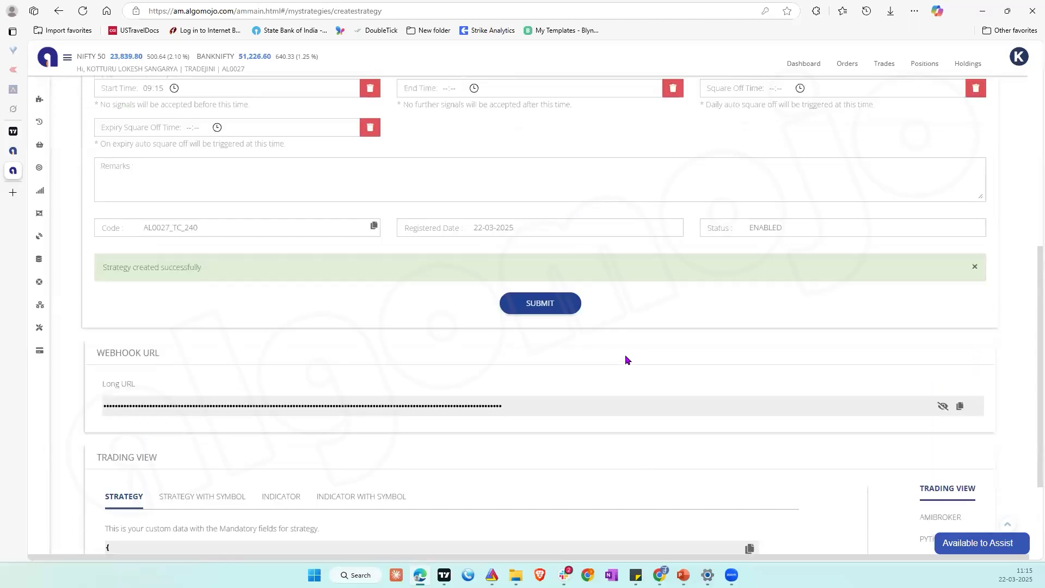
scroll(626, 359, up, 7)
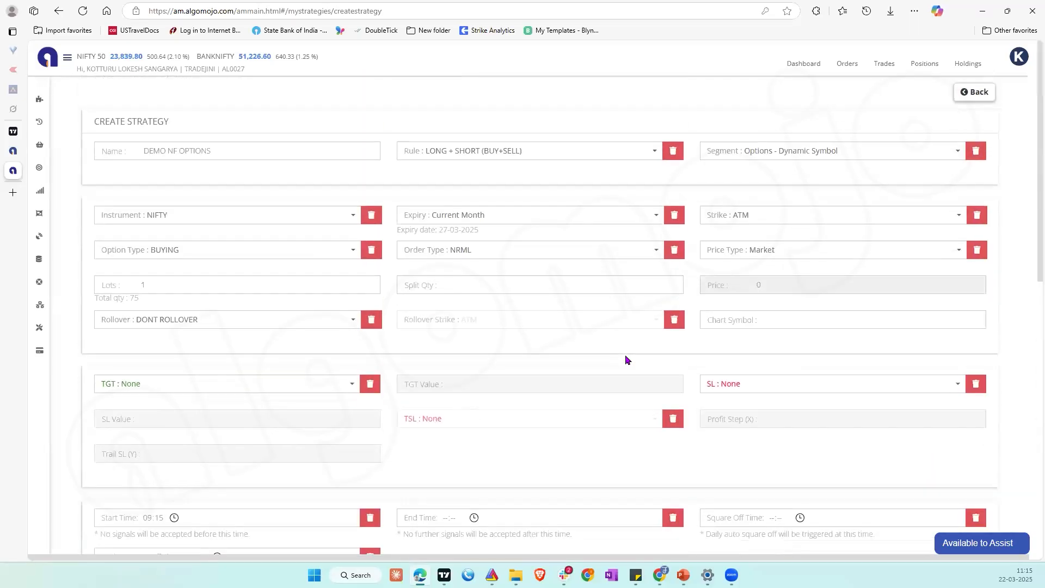
scroll(707, 315, down, 1)
scroll(871, 174, up, 1)
Step: Return to My Strategies, enable paper trading for DEMO NF OPTIONS, and generate a BUY signal for it
click(967, 92)
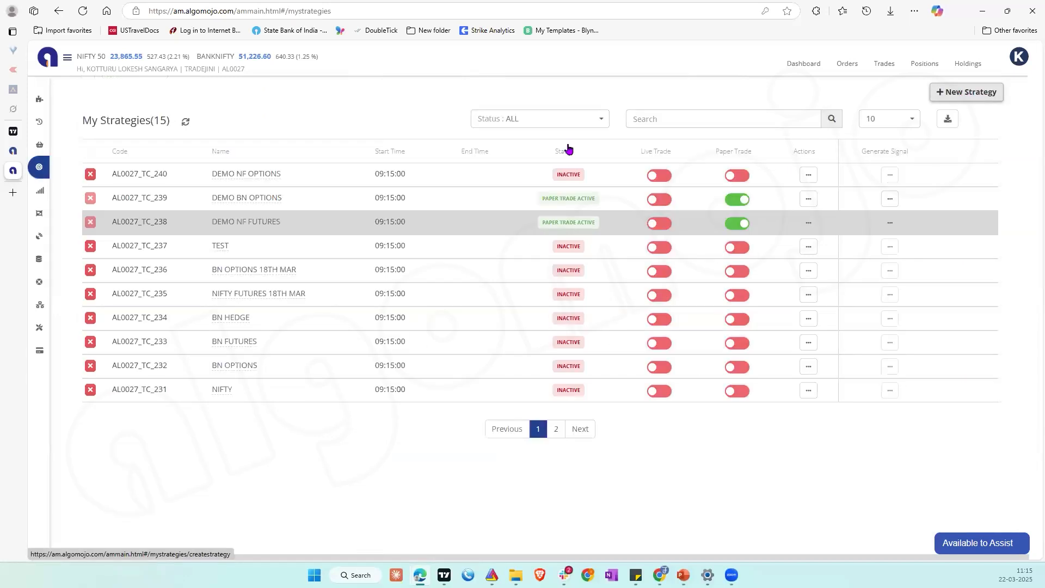
click(739, 177)
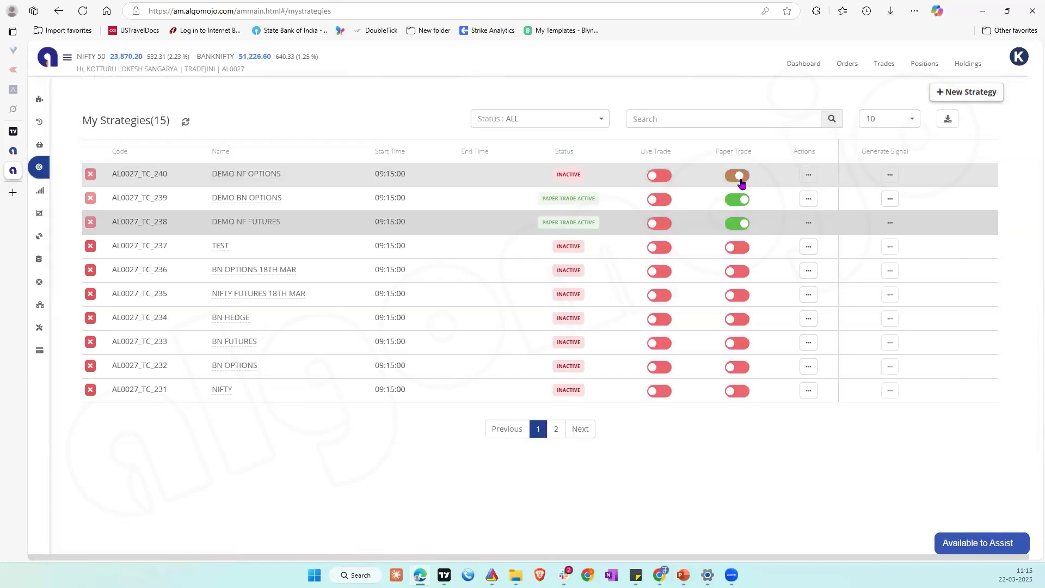
click(892, 175)
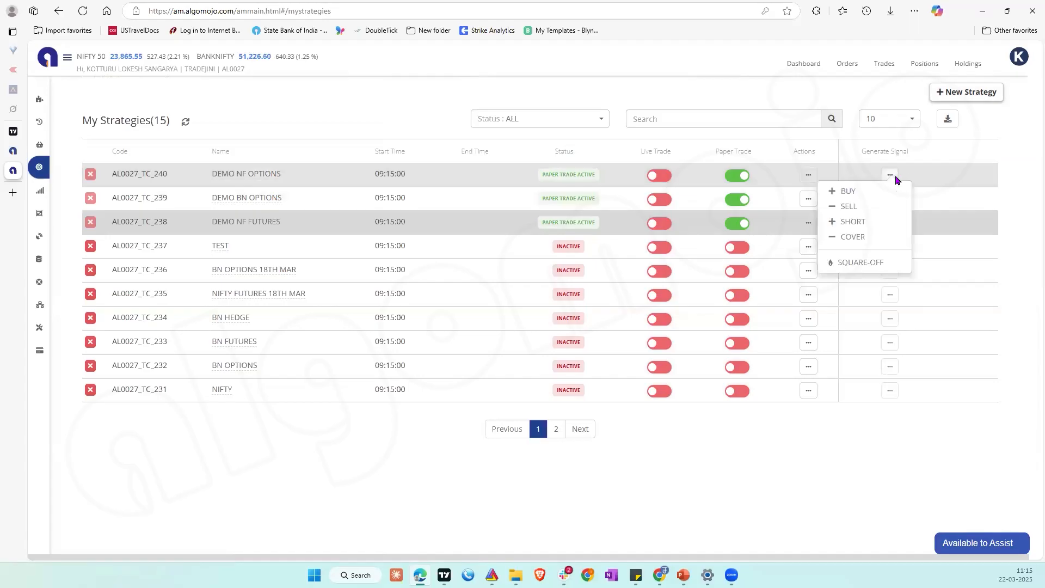
click(858, 191)
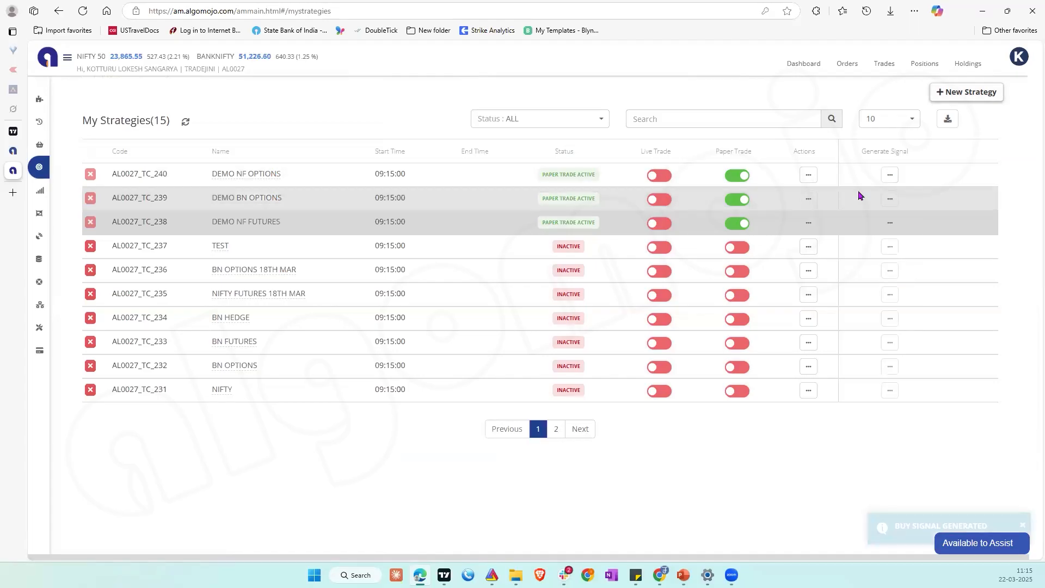
Step: Check the received signals list for the manual buy signal of DEMO NF OPTIONS
click(43, 192)
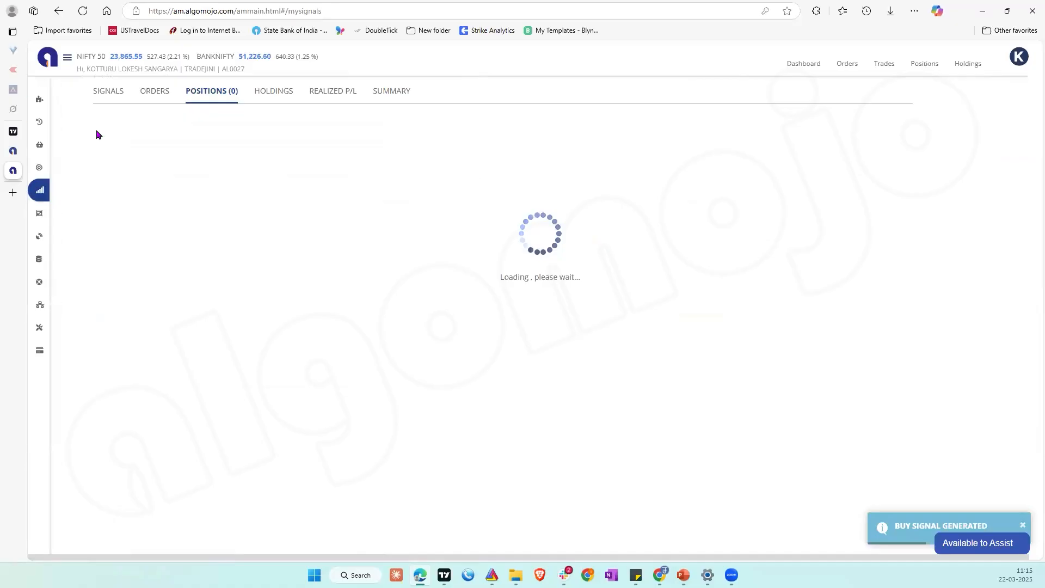
click(109, 92)
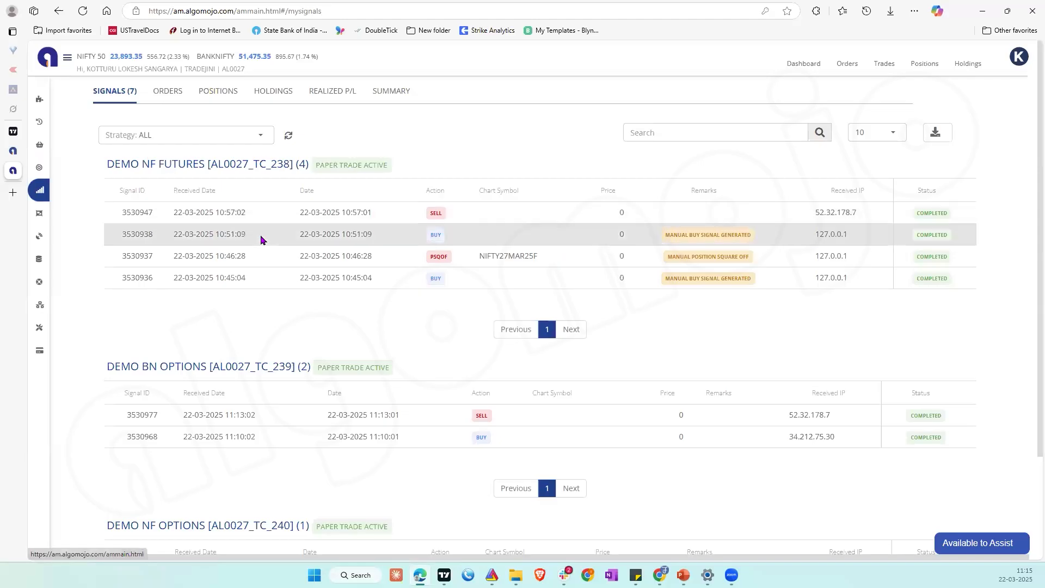
scroll(261, 239, down, 1)
scroll(260, 236, down, 2)
scroll(261, 236, up, 2)
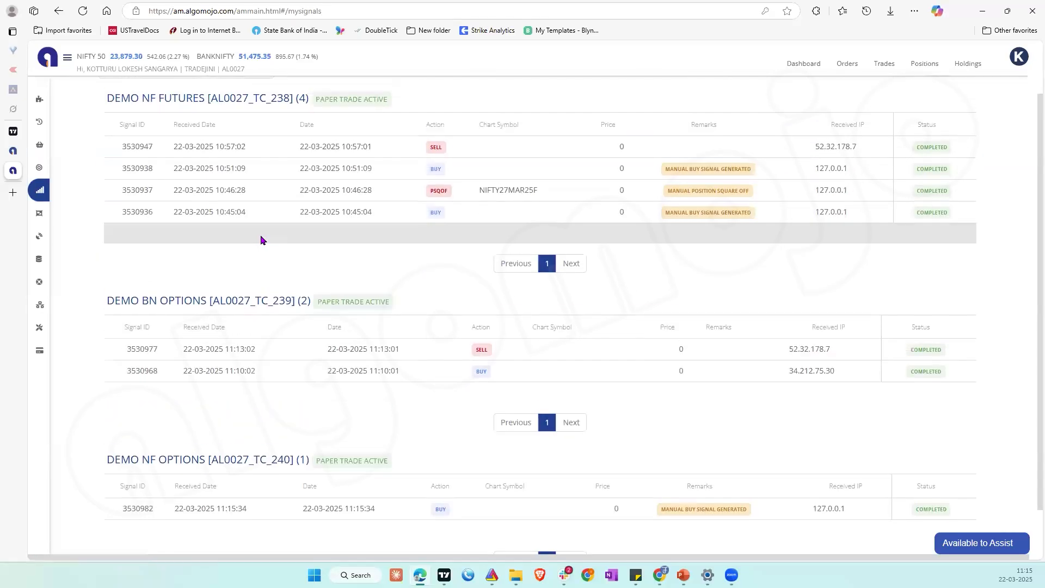
scroll(250, 262, down, 1)
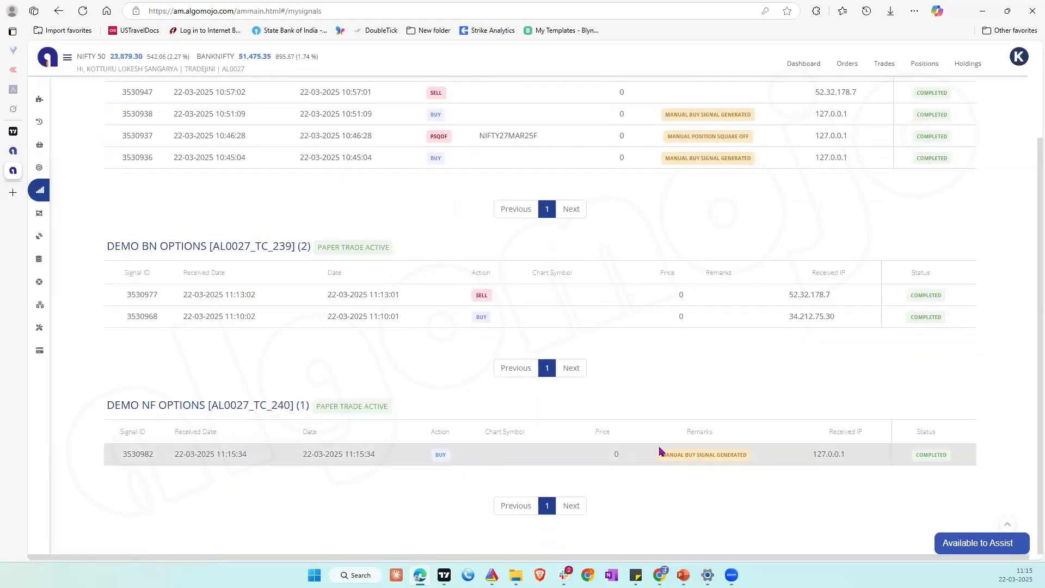
scroll(235, 230, up, 2)
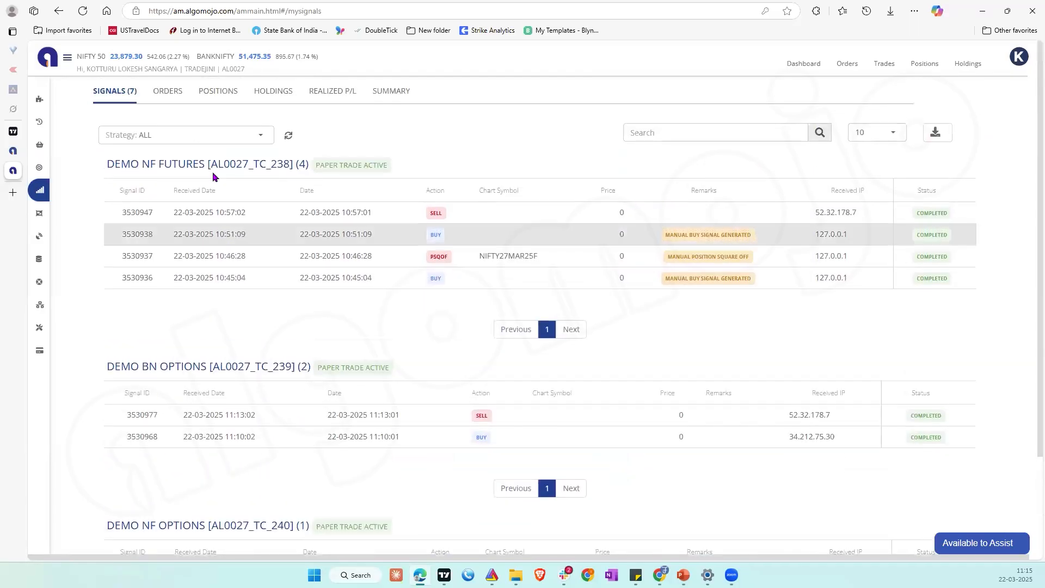
Step: Check the orders list for the DEMO NF OPTIONS order and highlight its instrument name
click(173, 89)
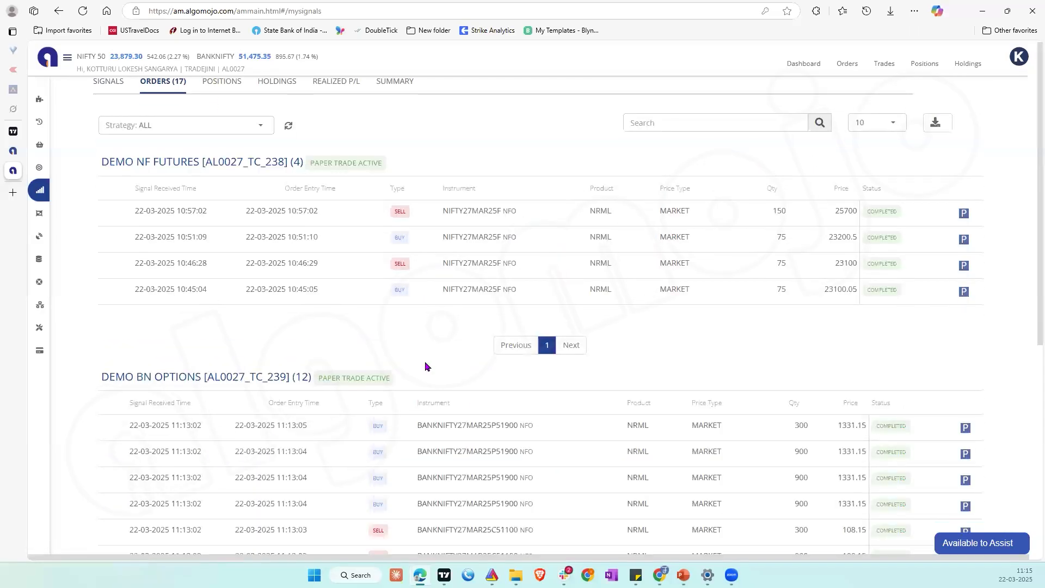
scroll(424, 361, down, 5)
scroll(425, 361, down, 1)
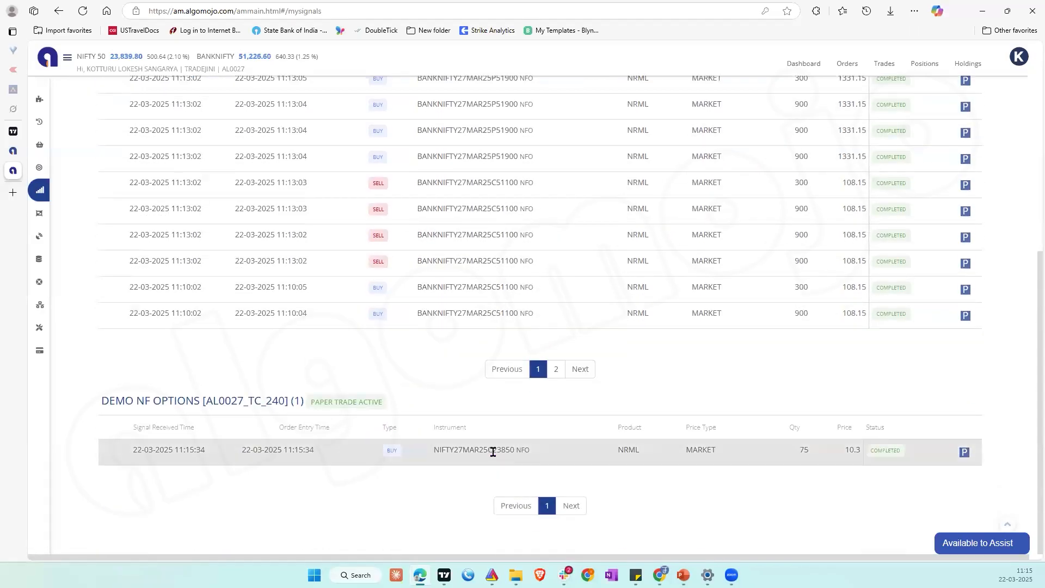
double_click(492, 452)
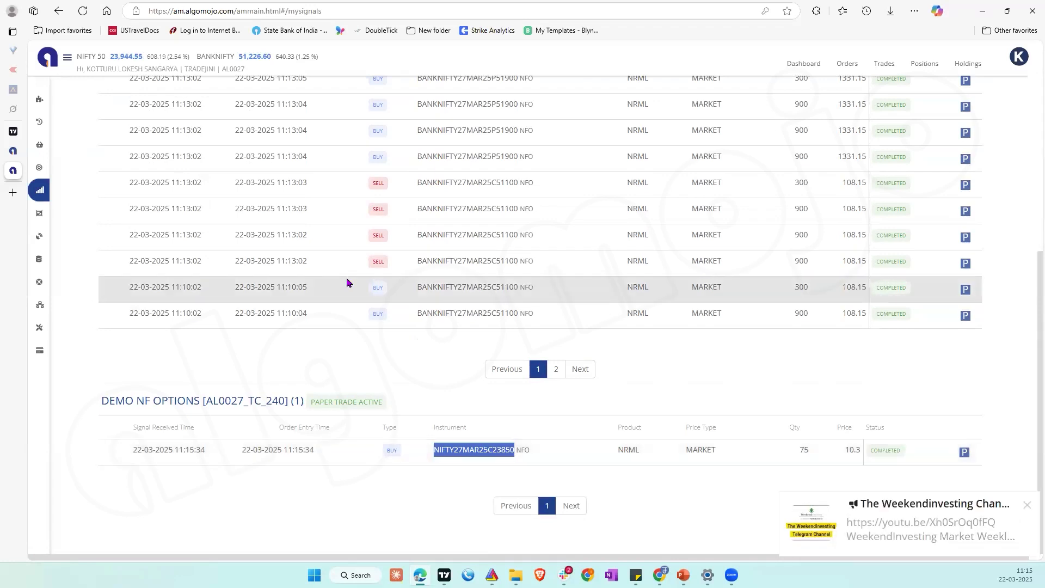
scroll(346, 277, up, 2)
scroll(346, 277, up, 5)
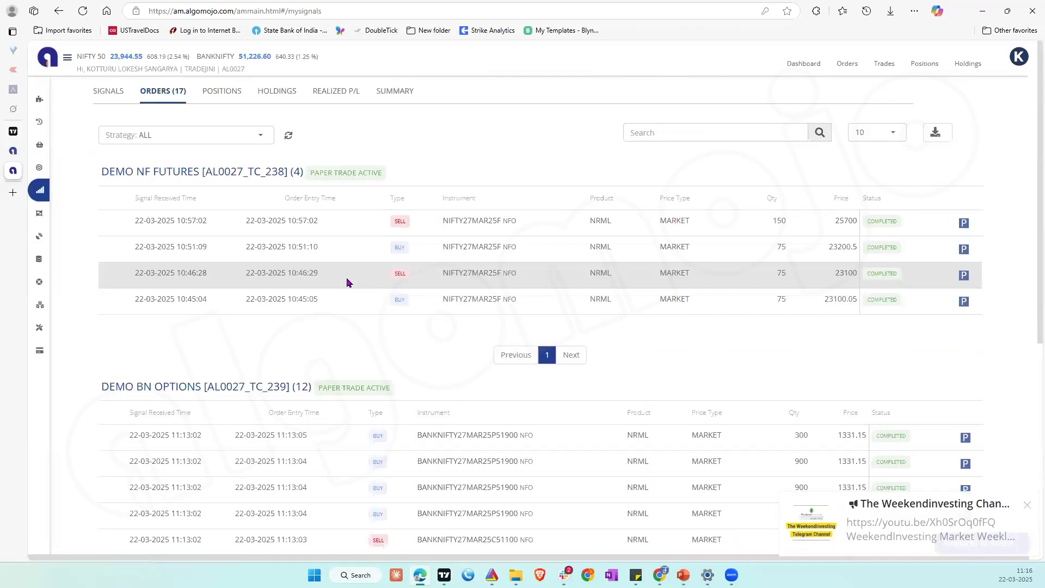
Step: Check the open positions of the DEMO BN OPTIONS and DEMO NF OPTIONS strategies
click(229, 102)
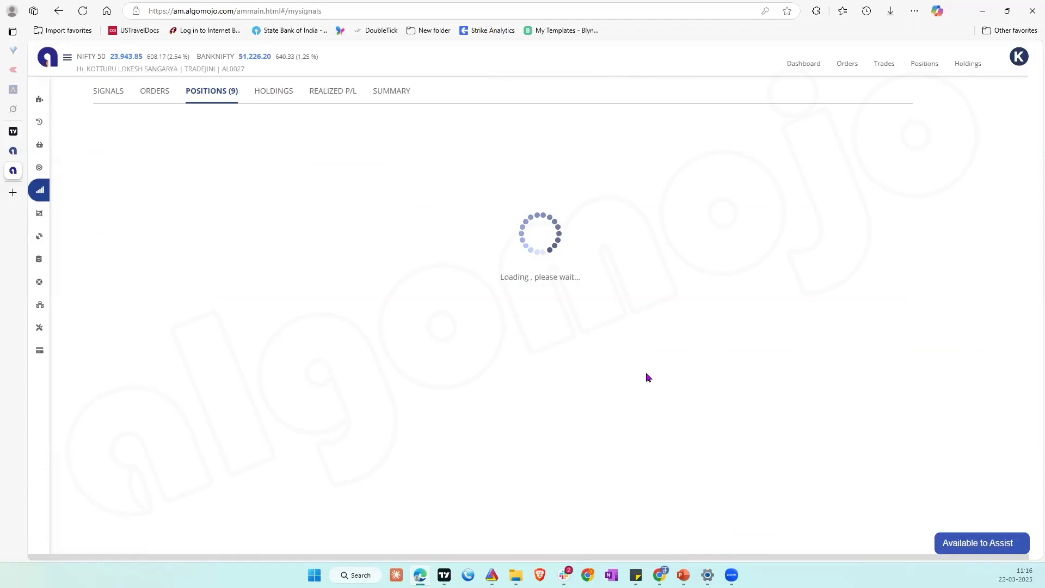
scroll(646, 377, down, 15)
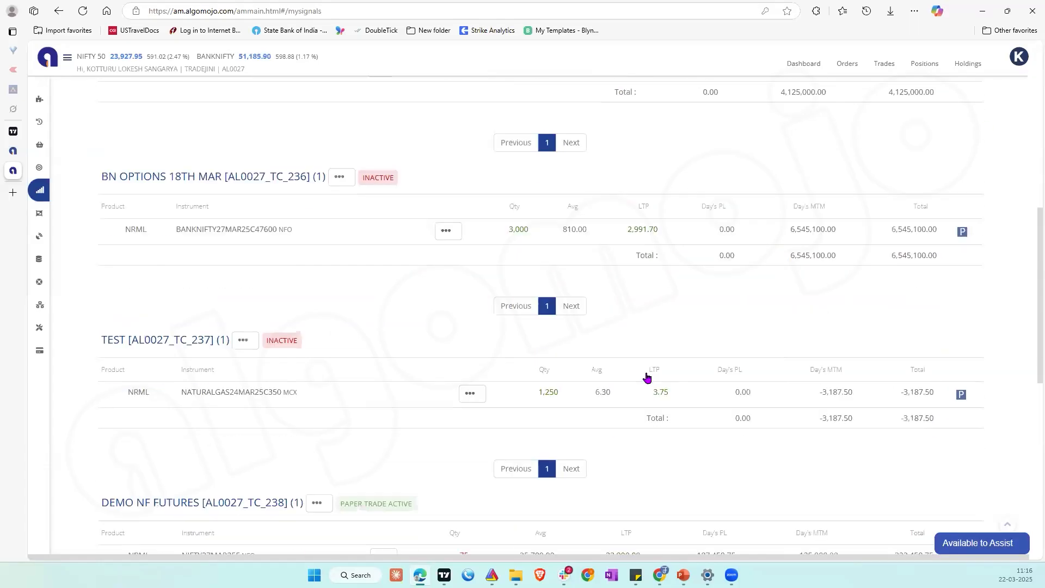
scroll(647, 377, down, 2)
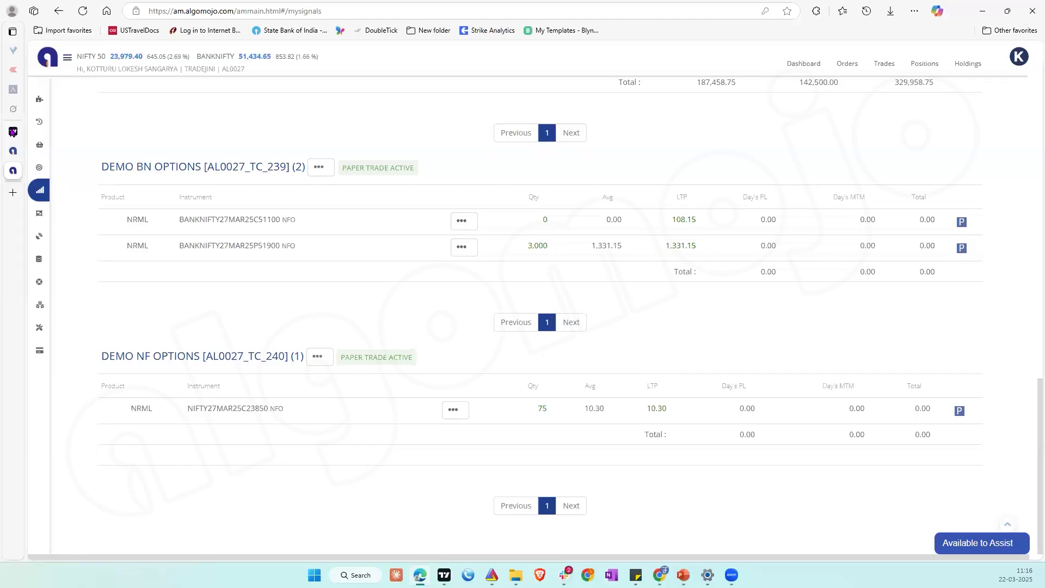
Step: Switch to TradingView and start a BTCUSDT price alert with the condition Crossing Up and the value 84,500
mouse_move(12, 133)
click(65, 131)
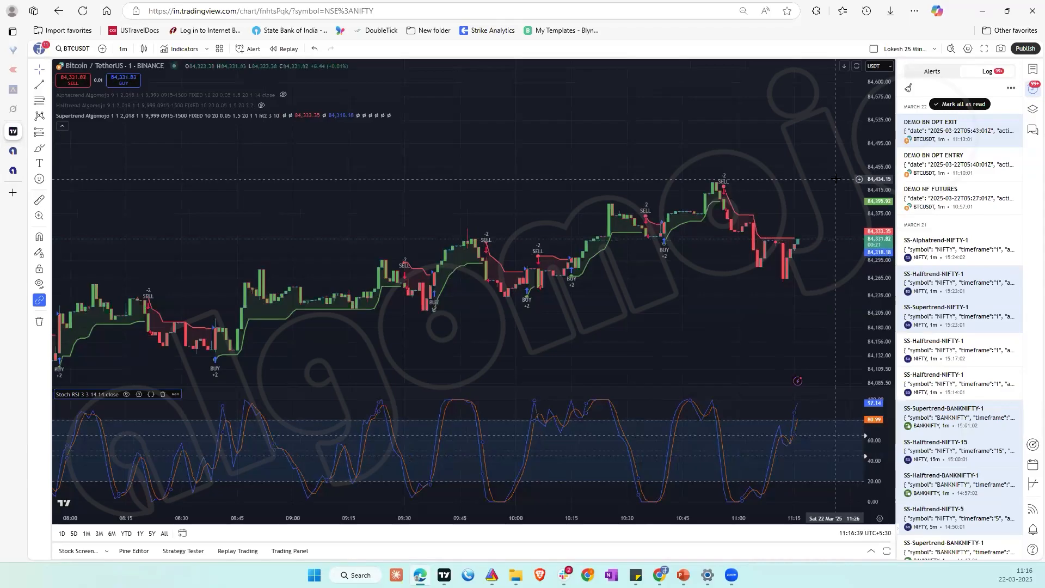
right_click(776, 144)
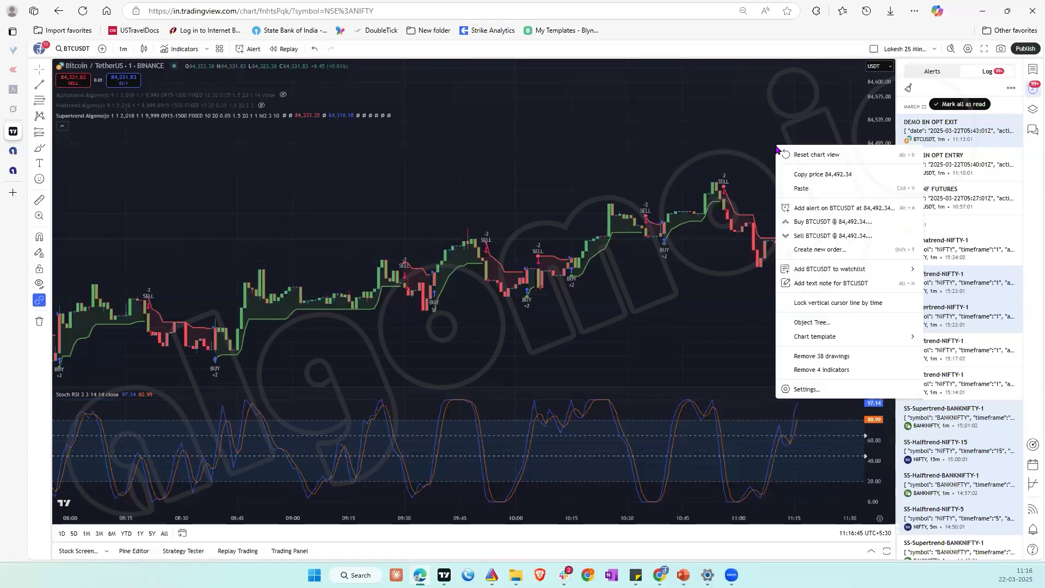
click(834, 207)
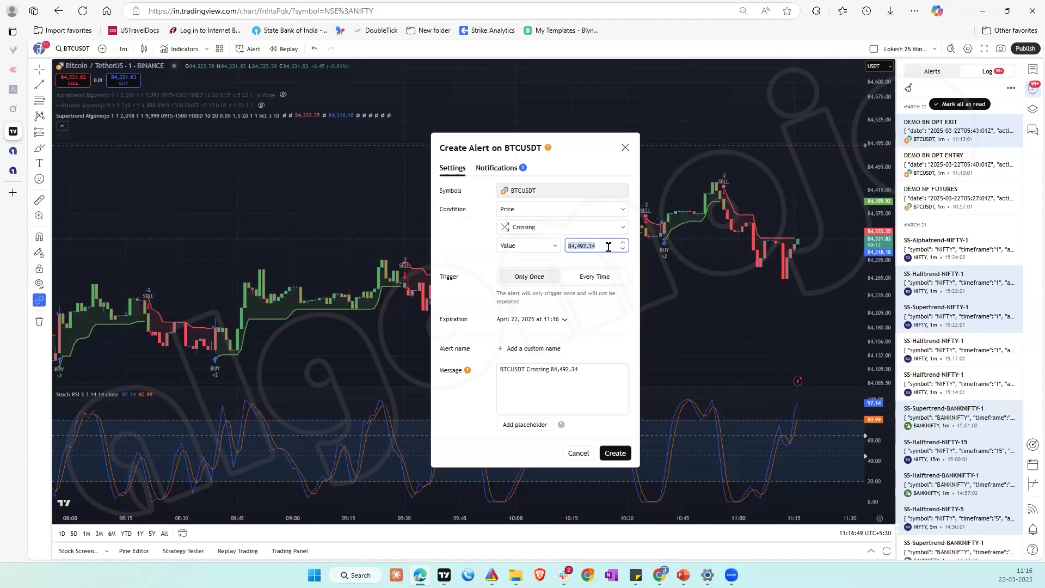
click(567, 231)
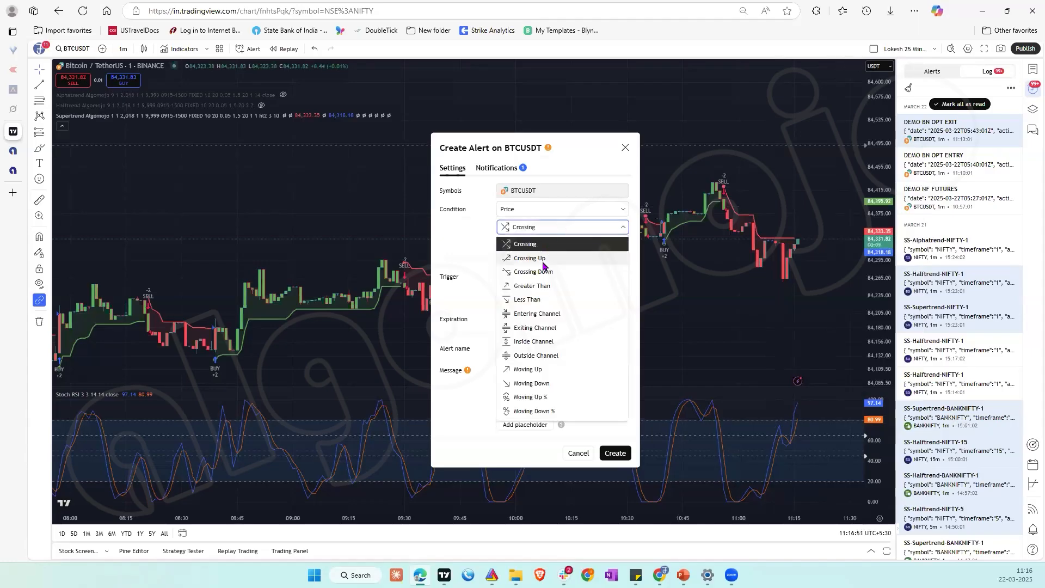
click(544, 259)
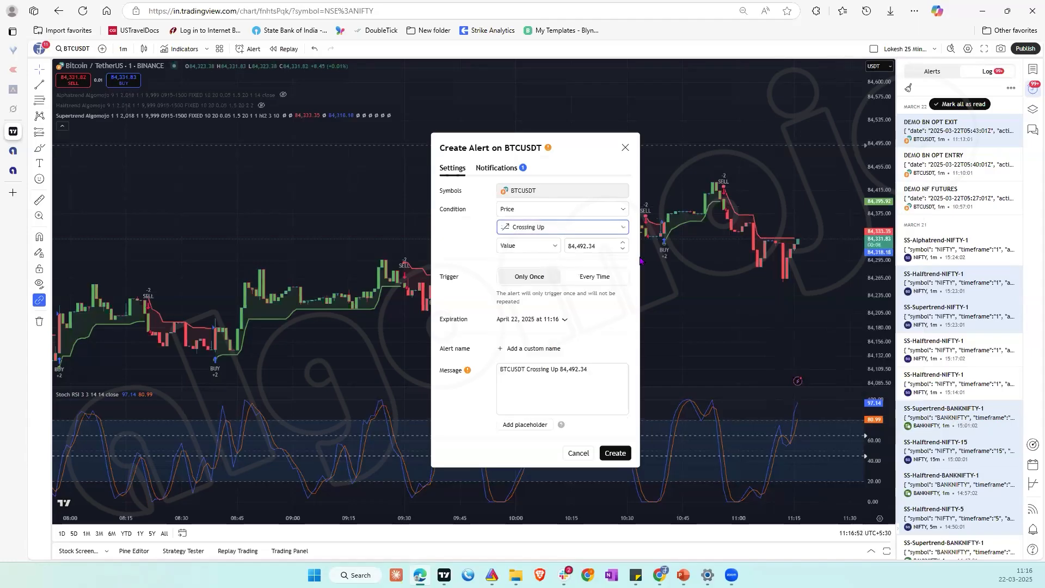
click(601, 245)
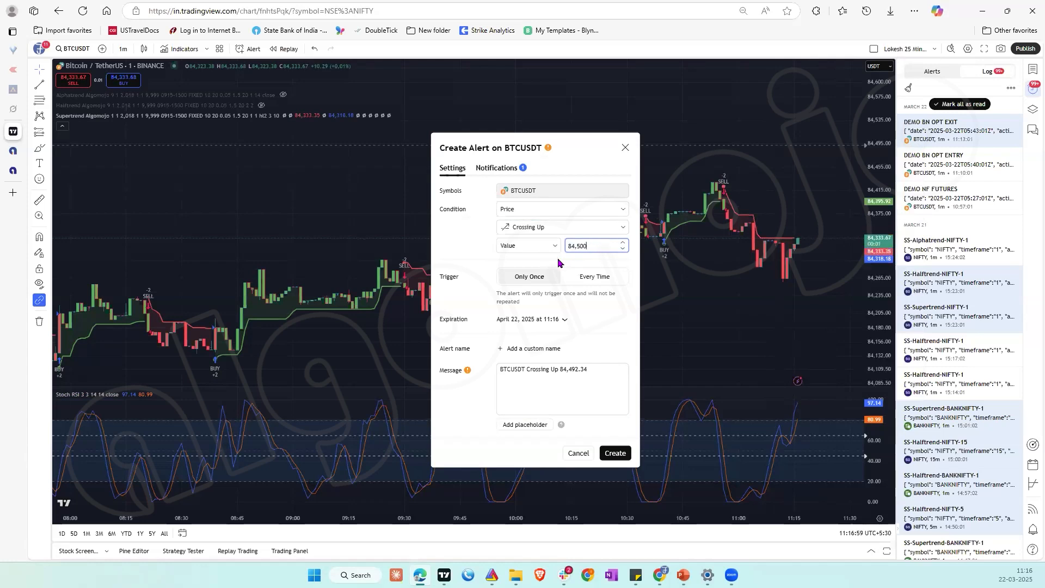
Step: Clear the alert's default message and name the alert DEMO NF EXIT
click(546, 375)
key(ctrl+a)
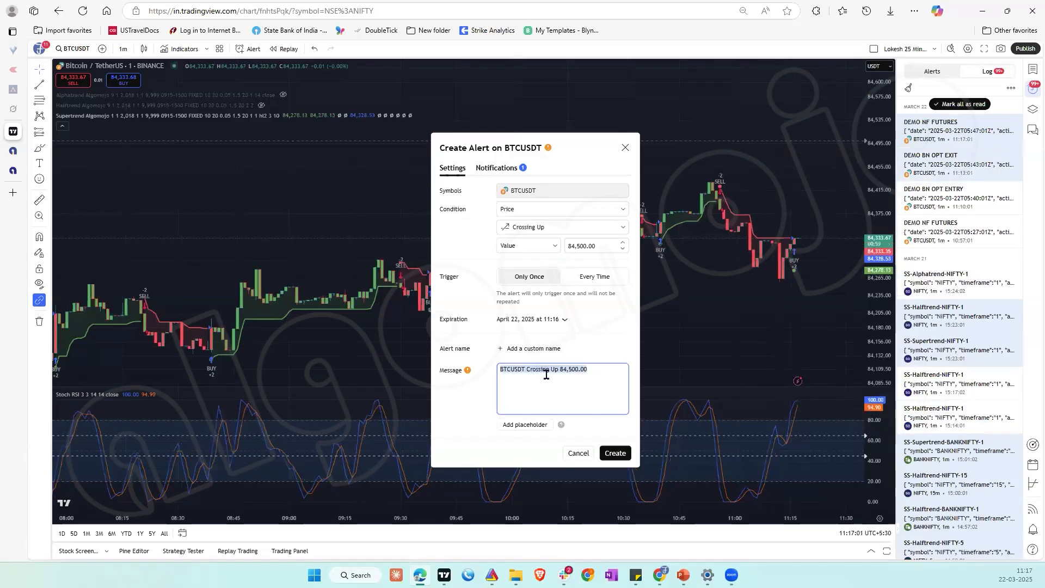
key(BackSpace)
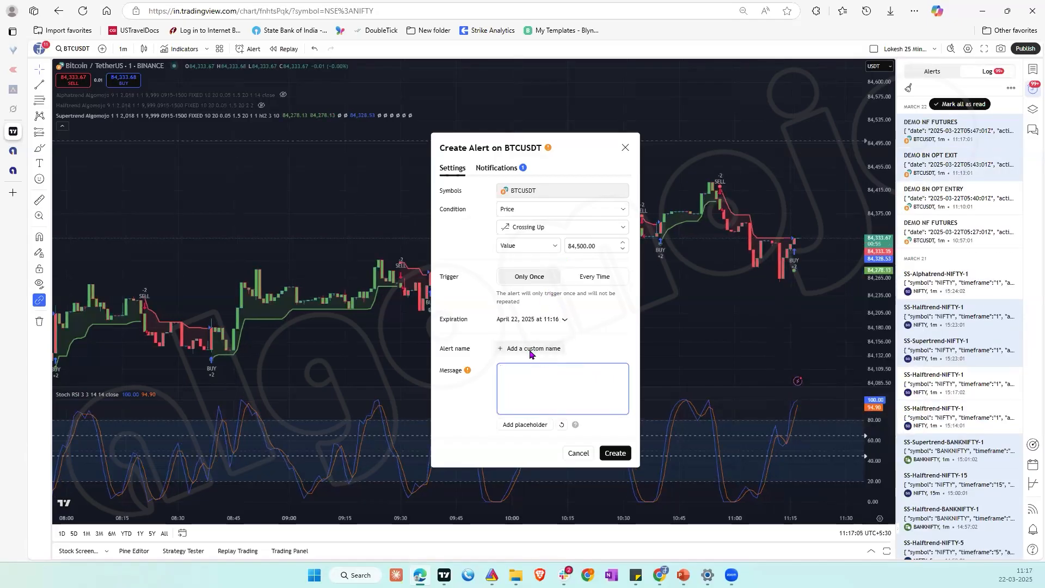
click(531, 351)
text(D)
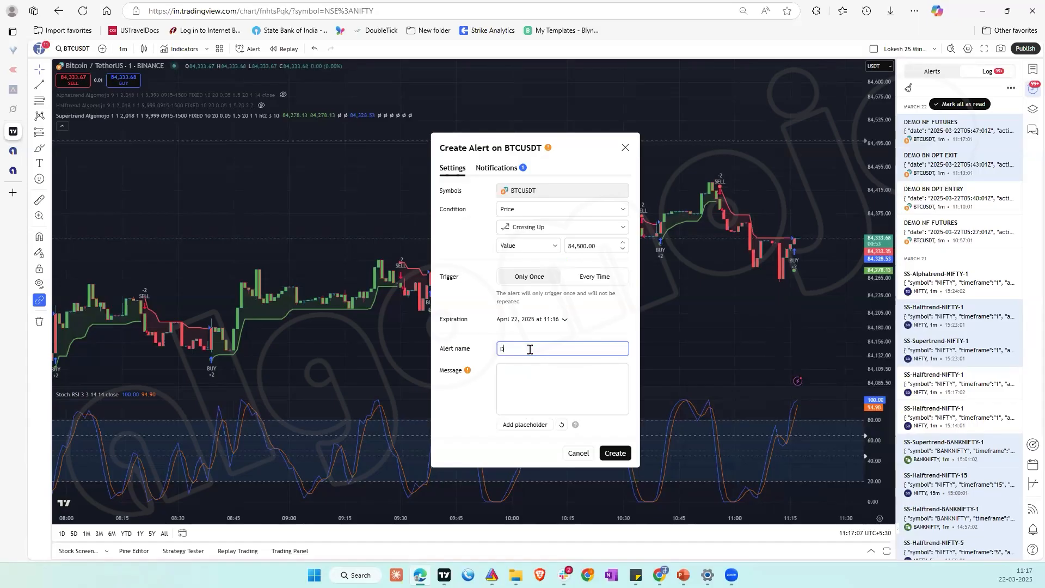
text(EMO NF EXIT)
click(530, 381)
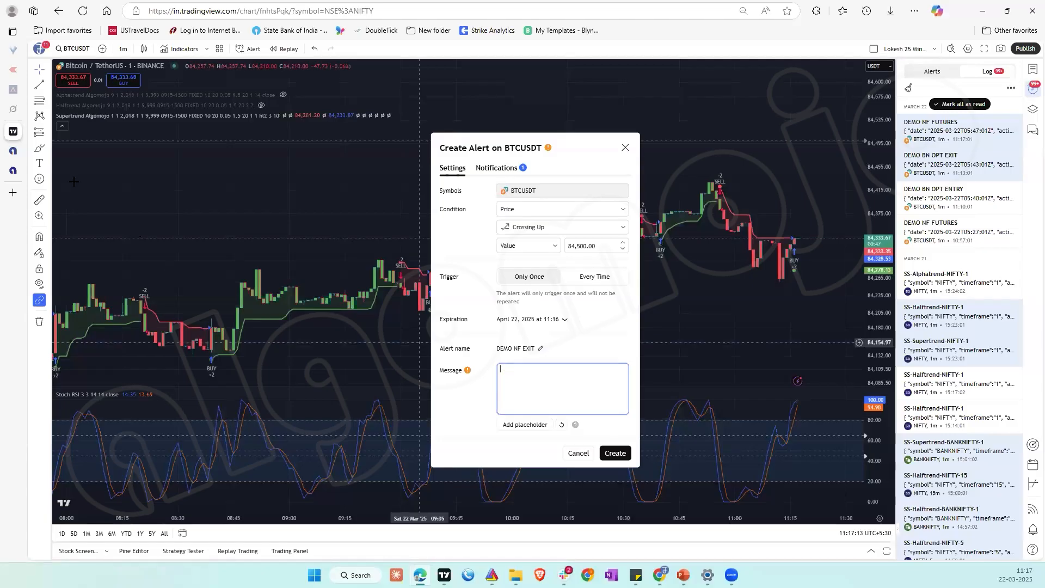
Step: Copy the indicator SELL message of the DEMO NF OPTIONS strategy in Algomojo and paste it into the TradingView alert's message
click(44, 169)
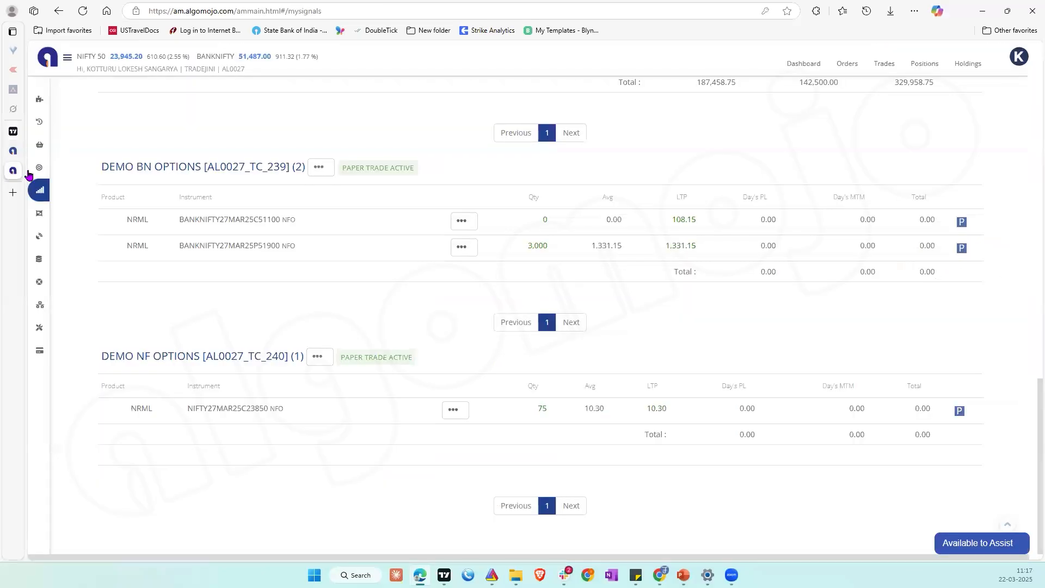
click(45, 169)
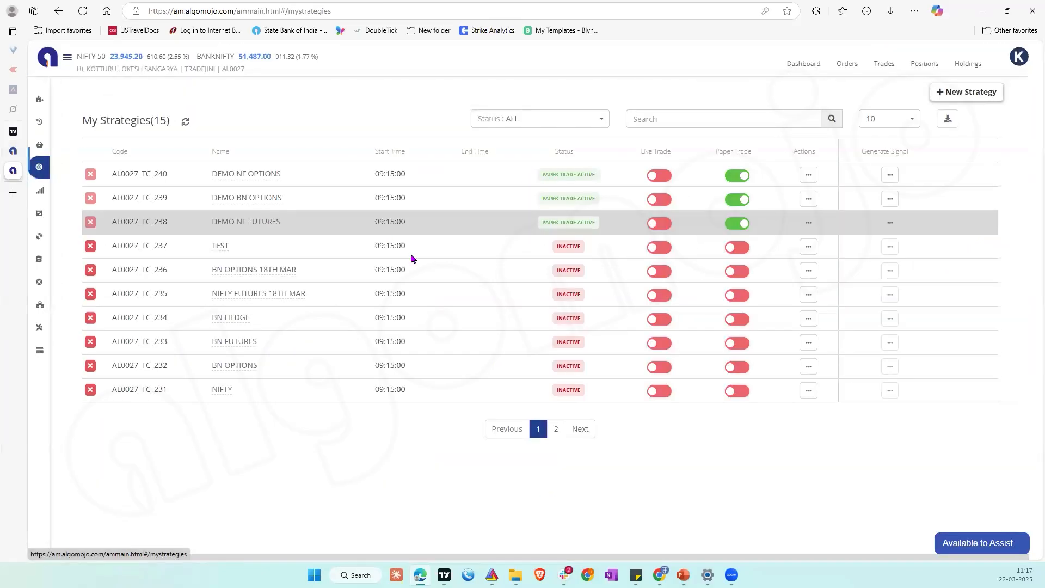
click(808, 174)
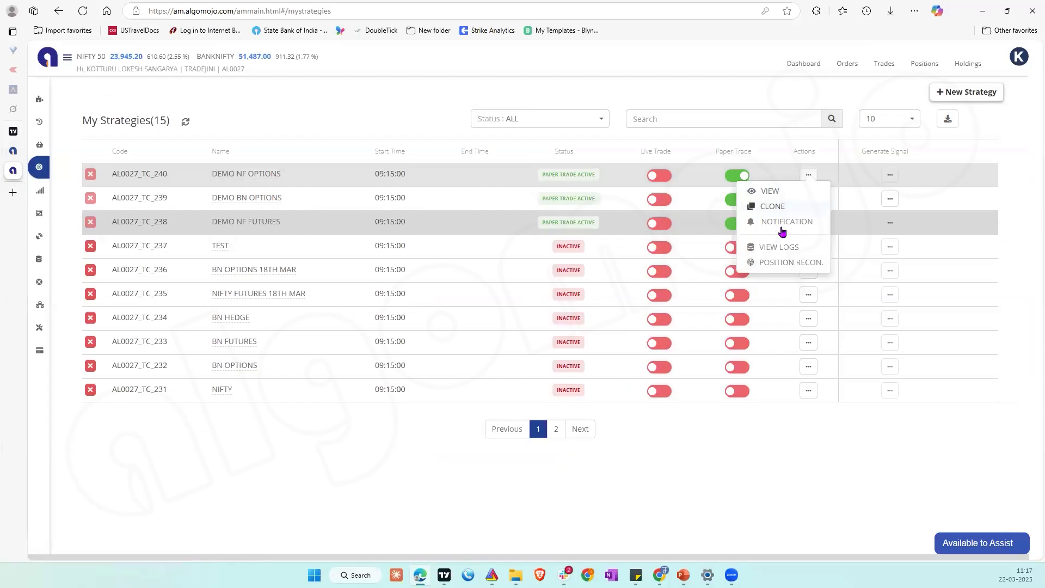
click(770, 191)
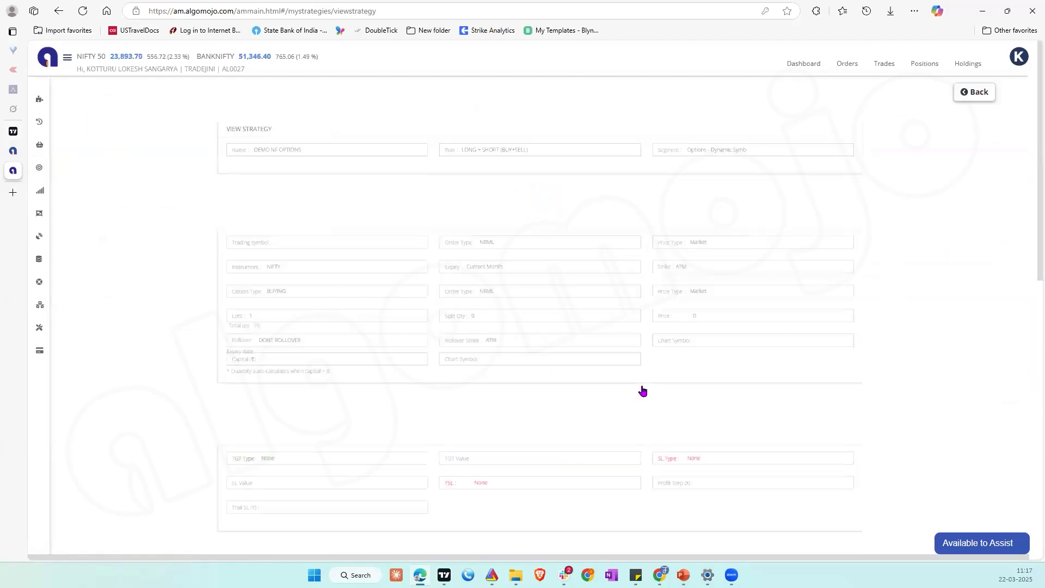
scroll(641, 384, down, 10)
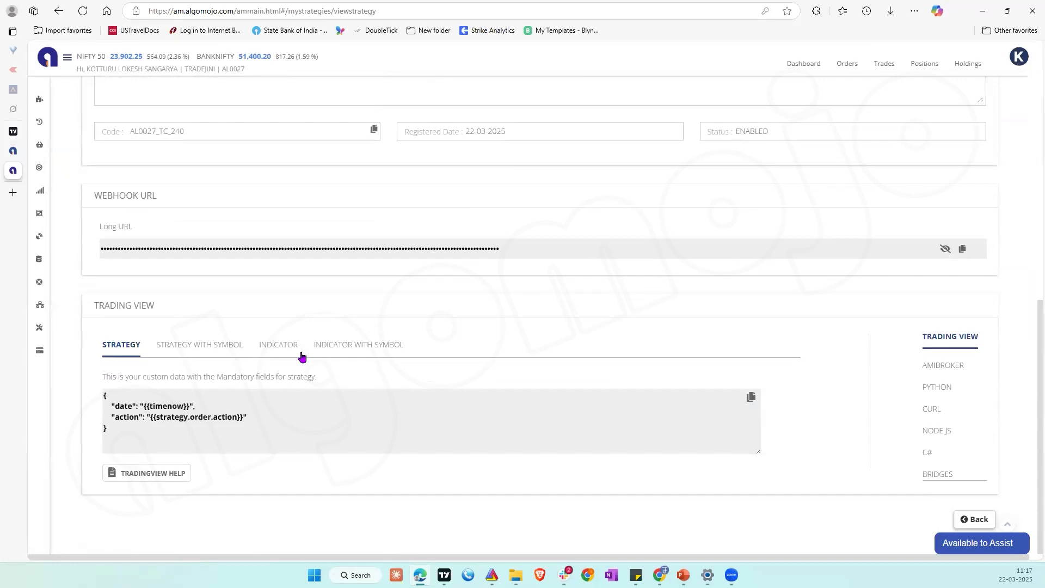
click(296, 347)
click(751, 396)
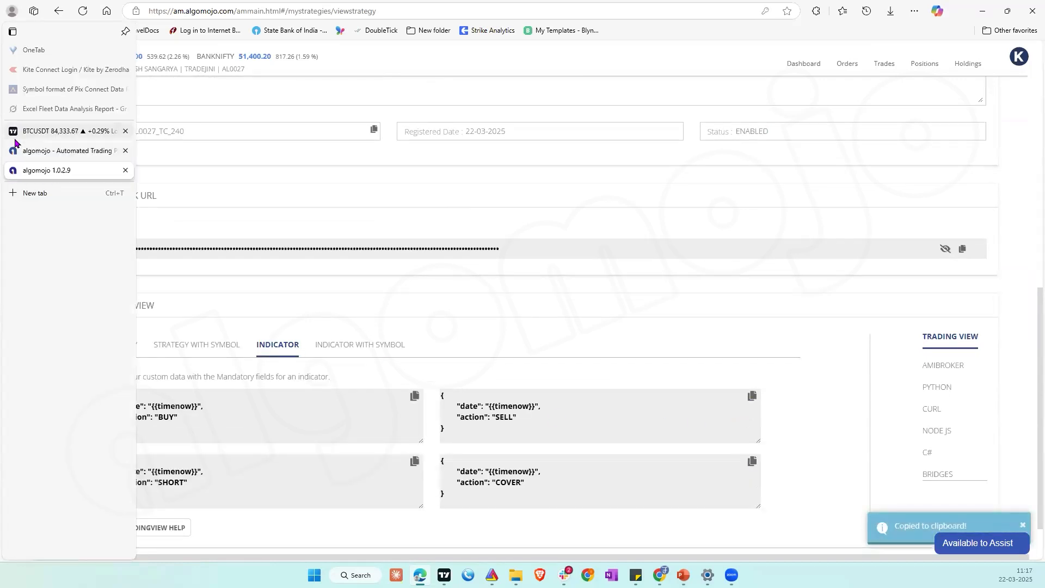
click(15, 135)
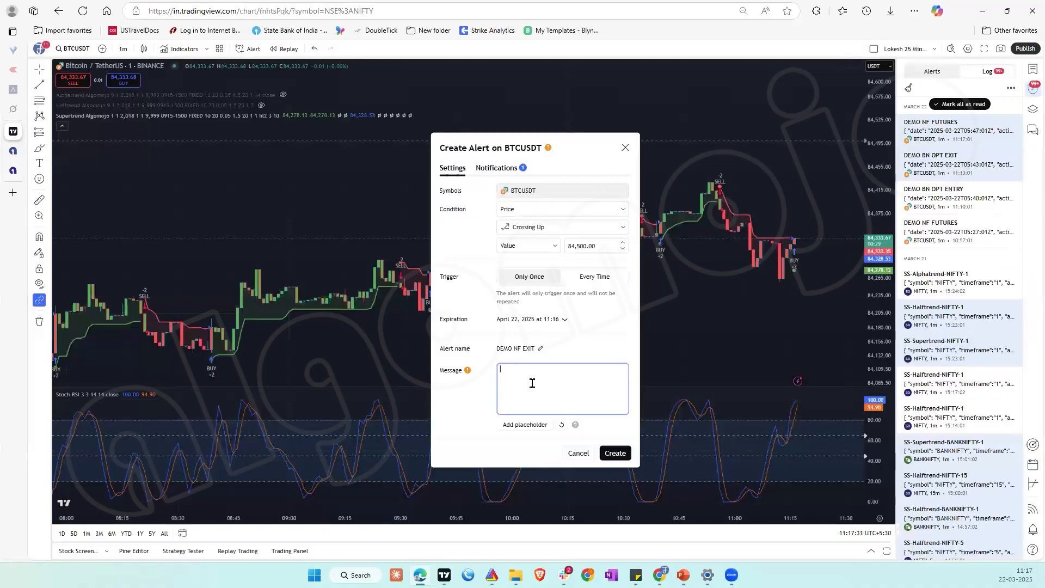
key(ctrl+v)
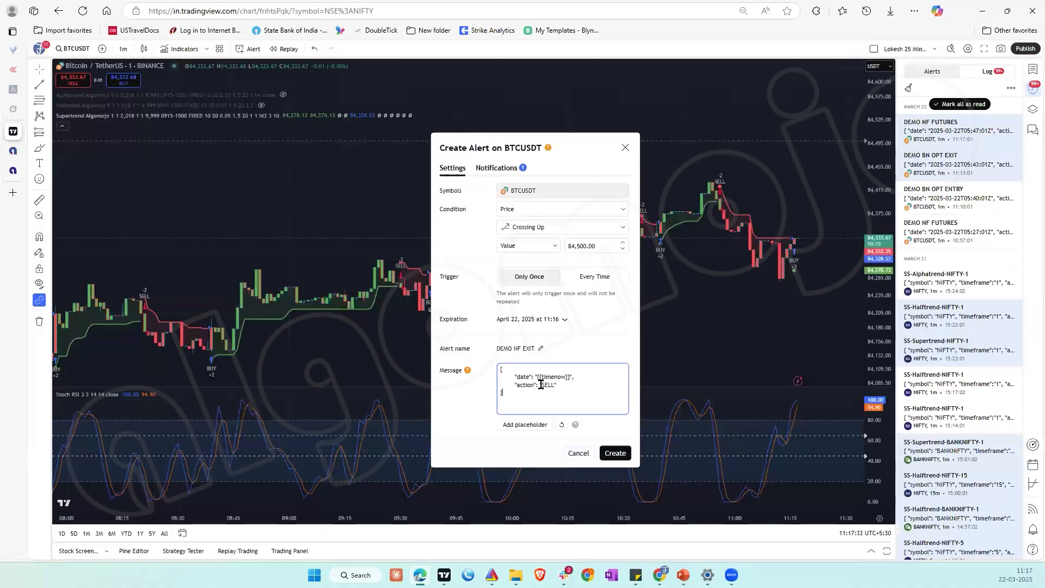
Step: Replace the alert's webhook URL with the one copied from the DEMO NF OPTIONS strategy in Algomojo, and create the alert
click(496, 170)
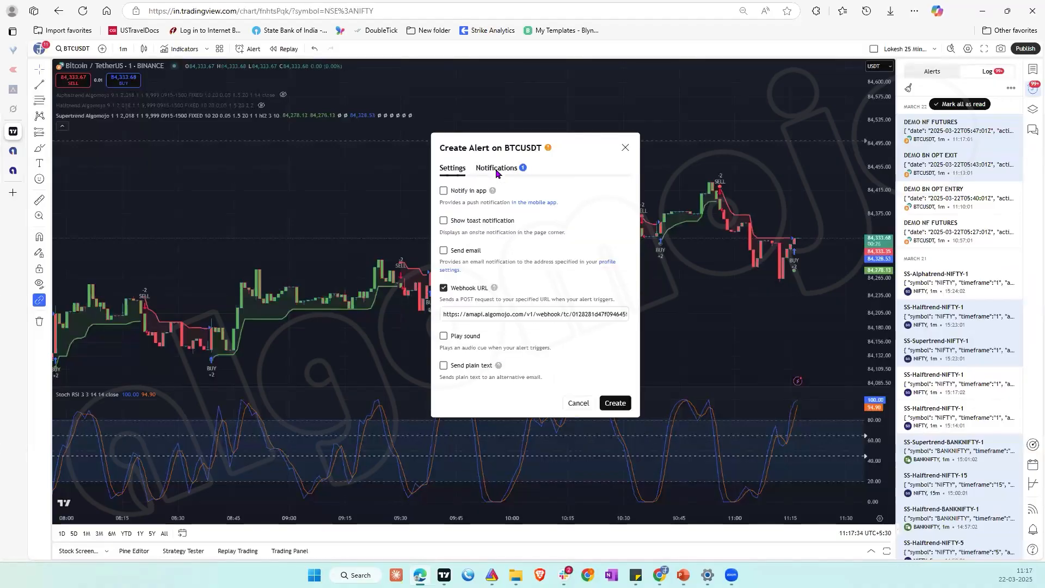
click(19, 171)
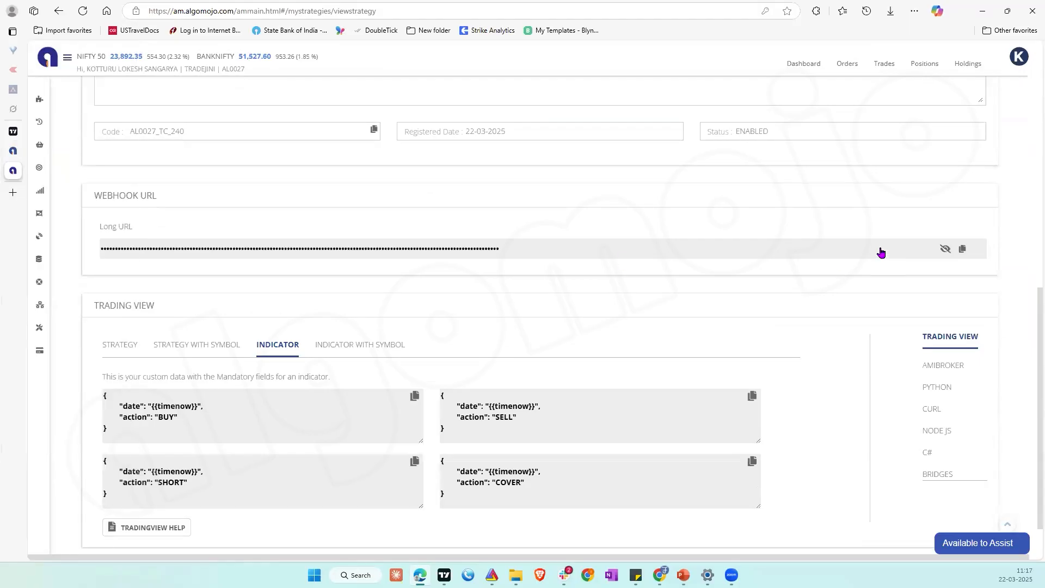
click(963, 250)
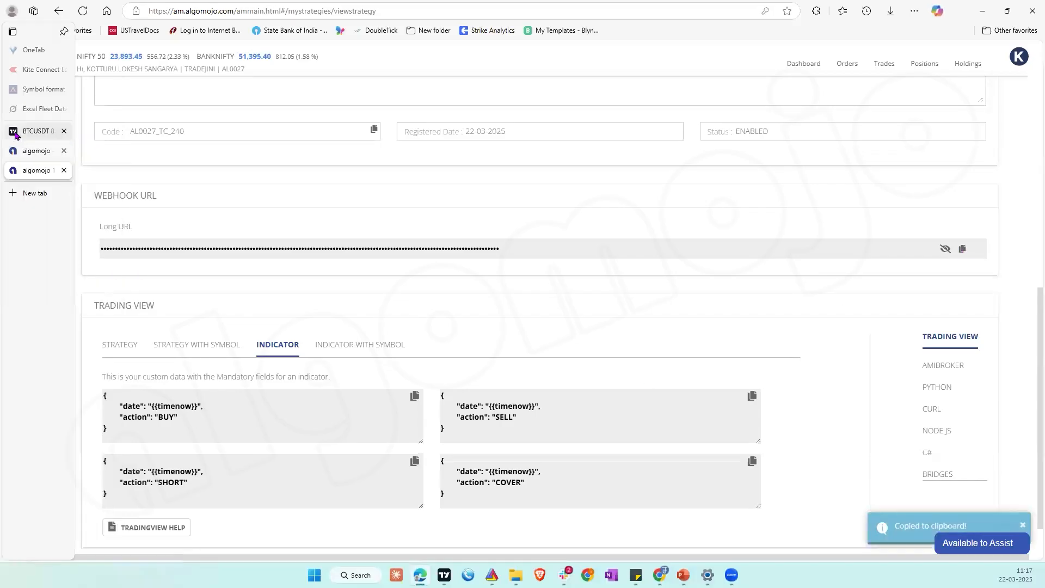
click(37, 131)
click(521, 314)
key(ctrl+a)
key(ctrl+v)
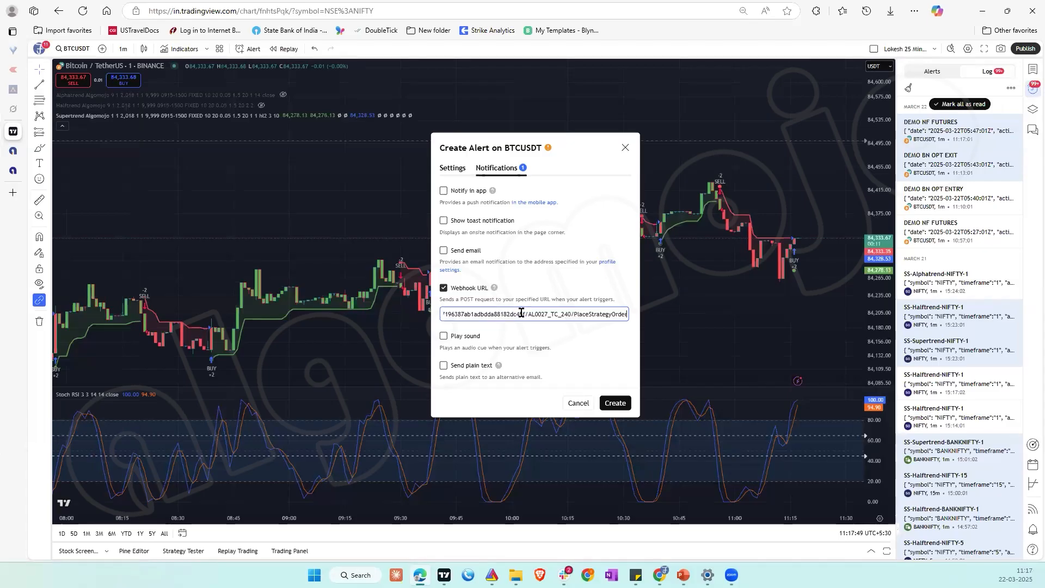
click(452, 170)
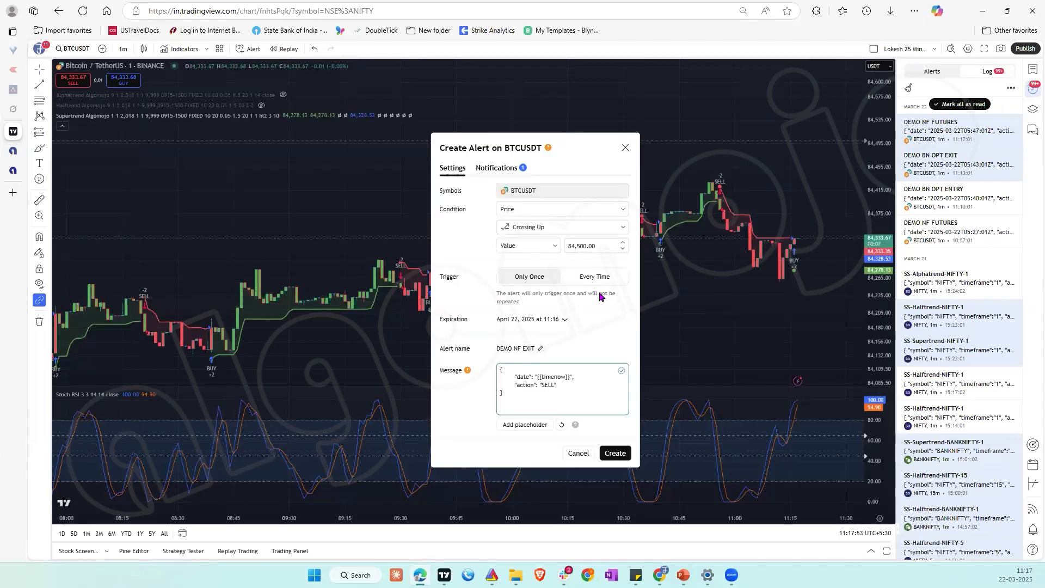
click(616, 453)
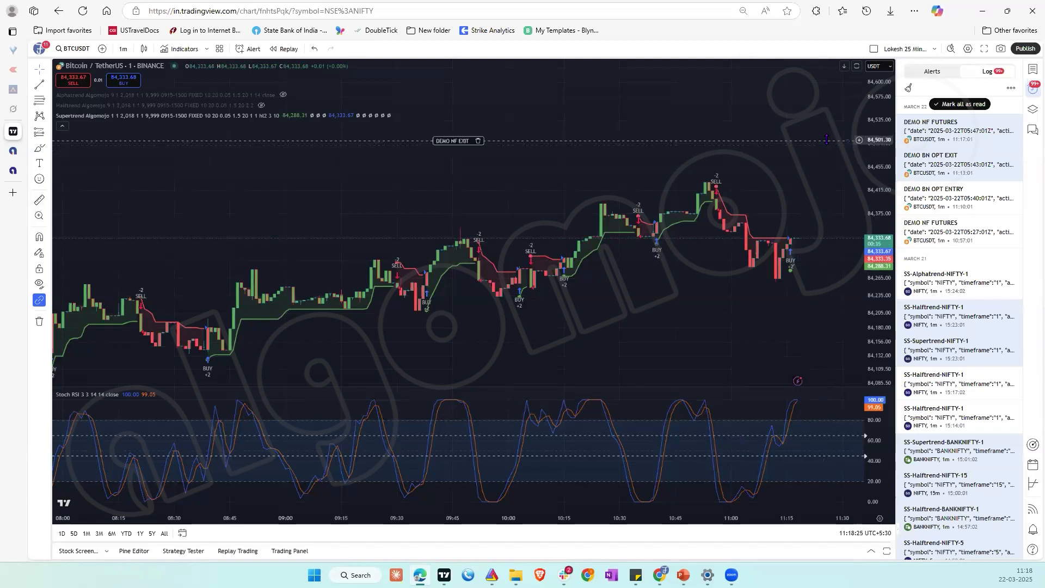
Step: Lower the DEMO NF EXIT alert line on the chart to 84,381.97 and accept the scale warning
drag(827, 138, 827, 210)
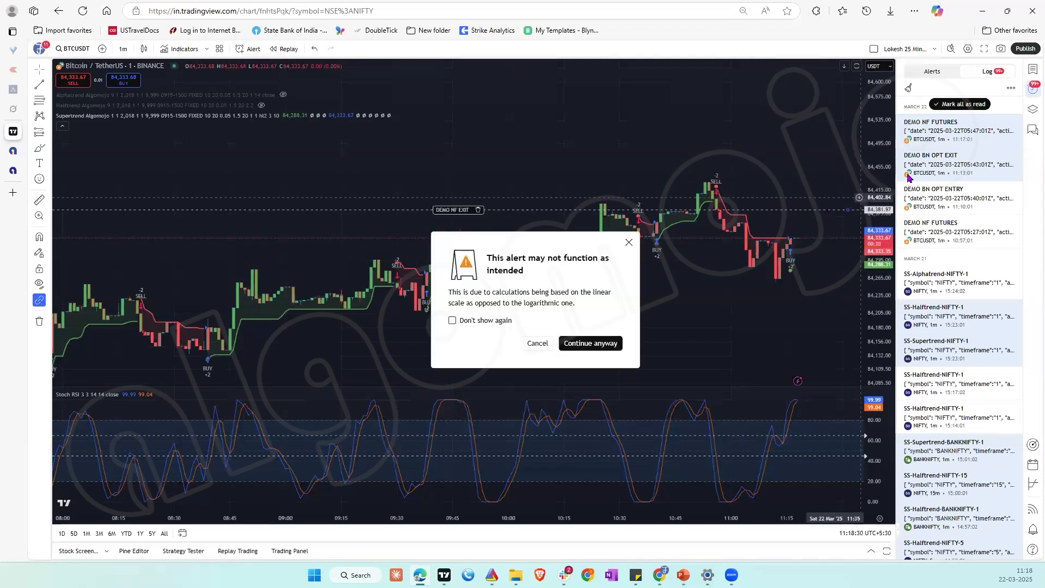
click(614, 342)
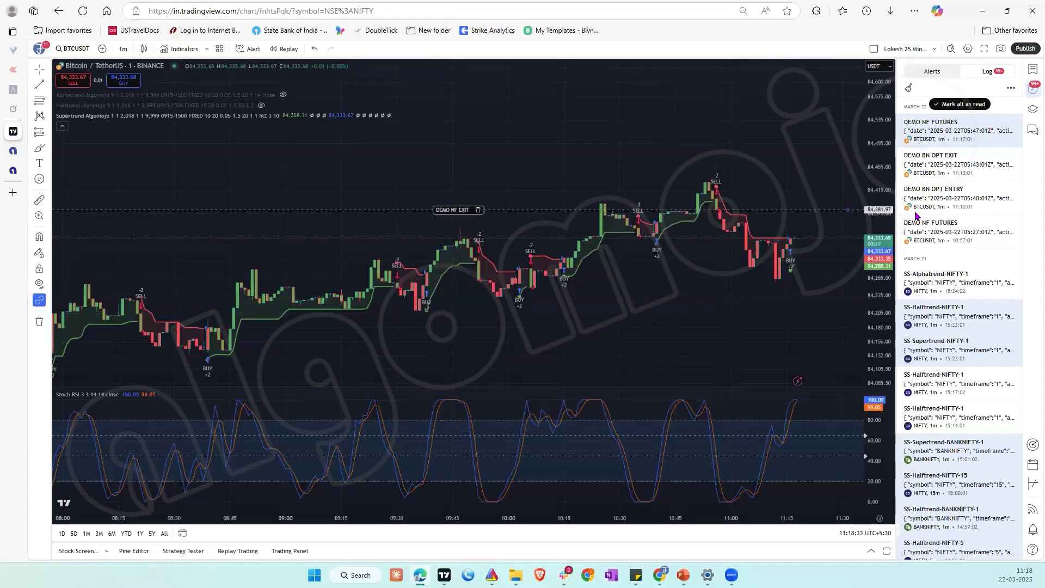
Step: Edit the DEMO NF EXIT alert from the alerts list, set its value to 84,350 and save it
mouse_move(991, 132)
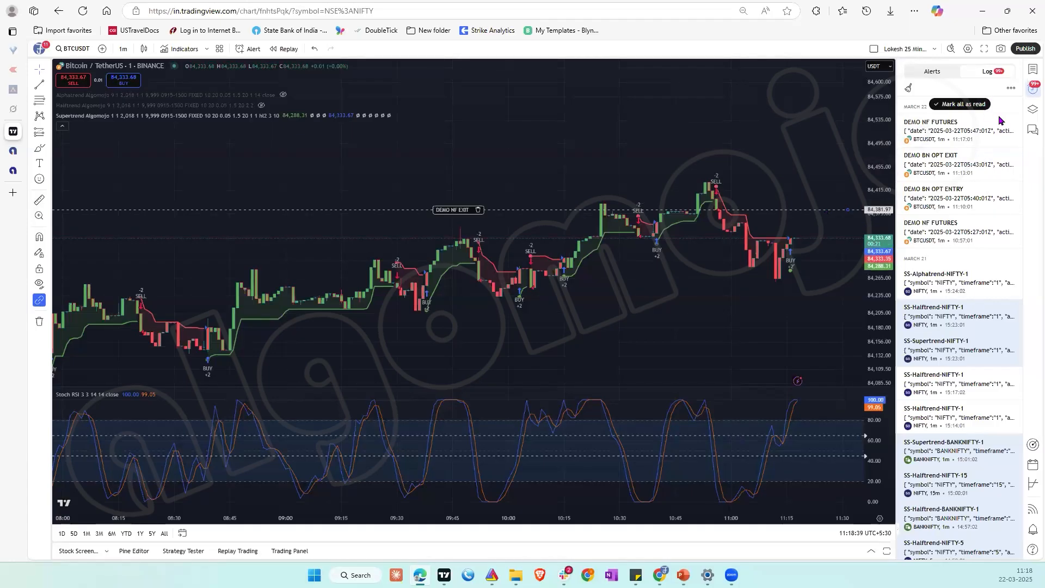
click(927, 75)
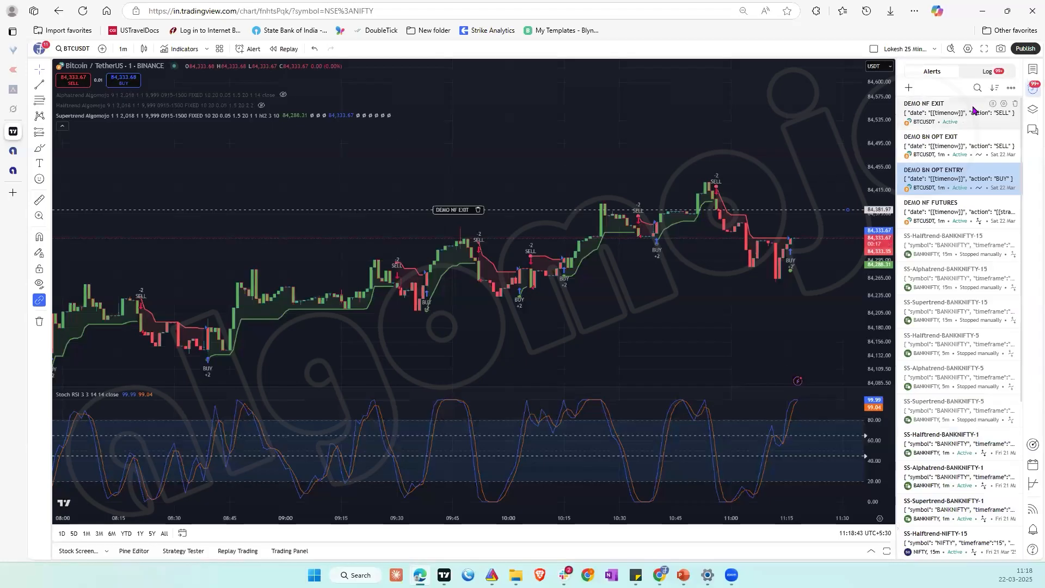
mouse_move(912, 110)
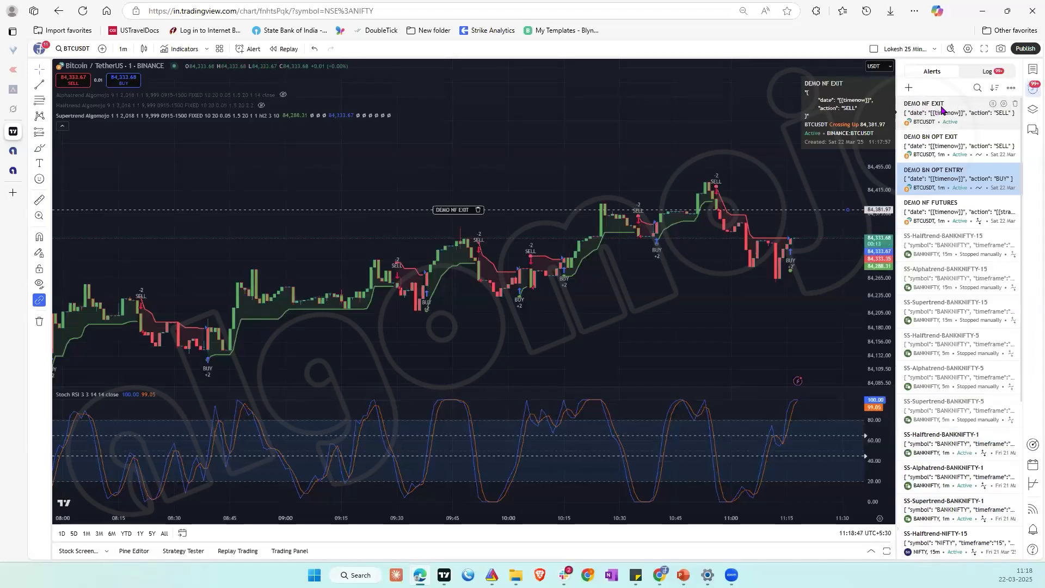
click(1004, 104)
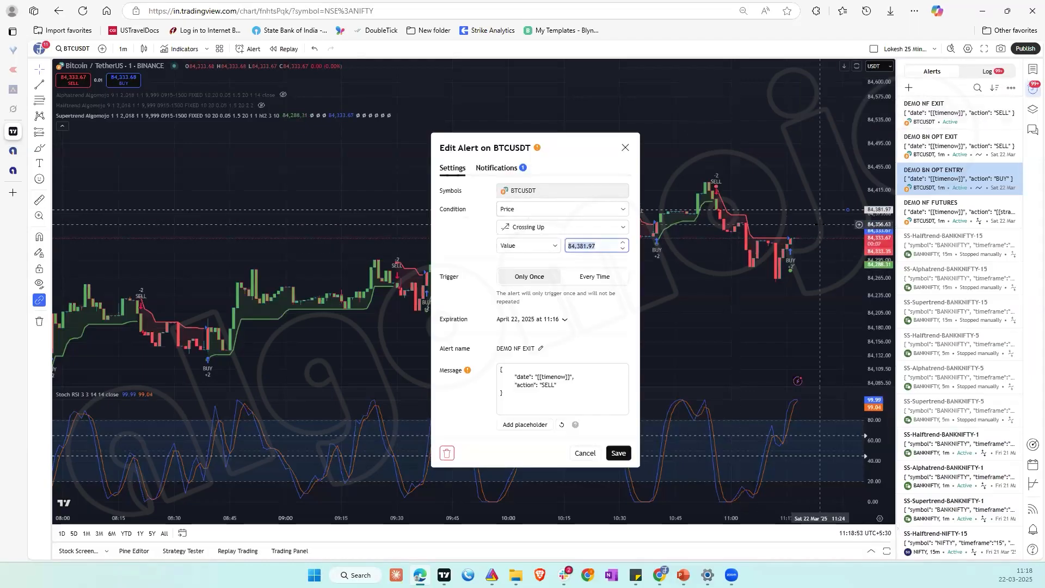
key(End)
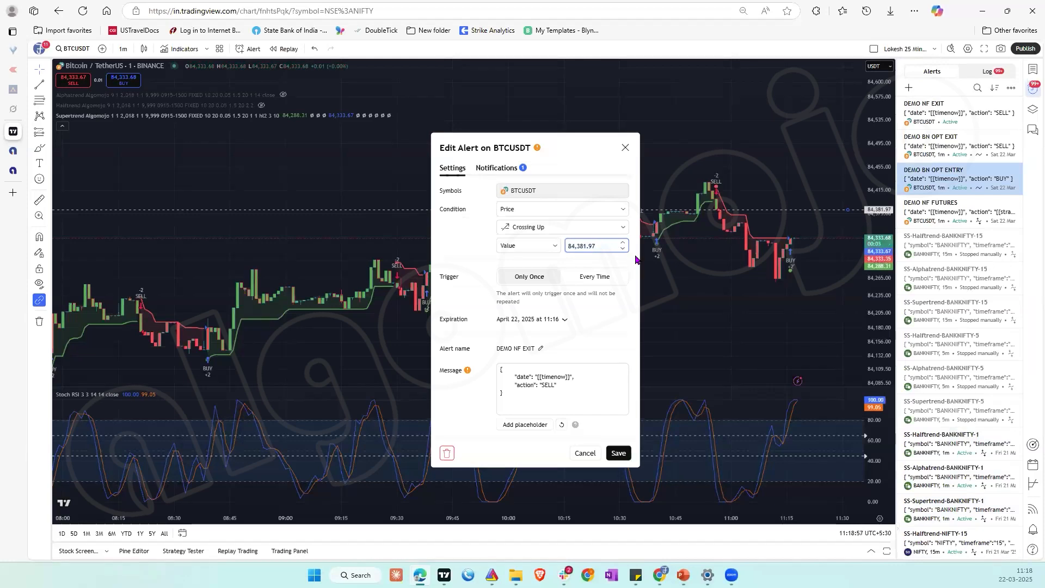
text(50)
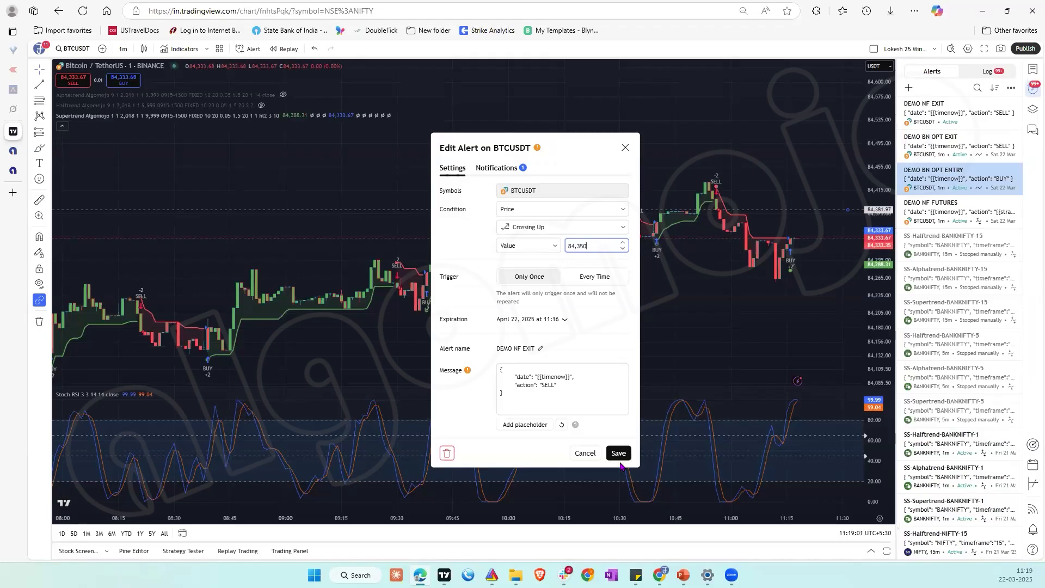
click(622, 455)
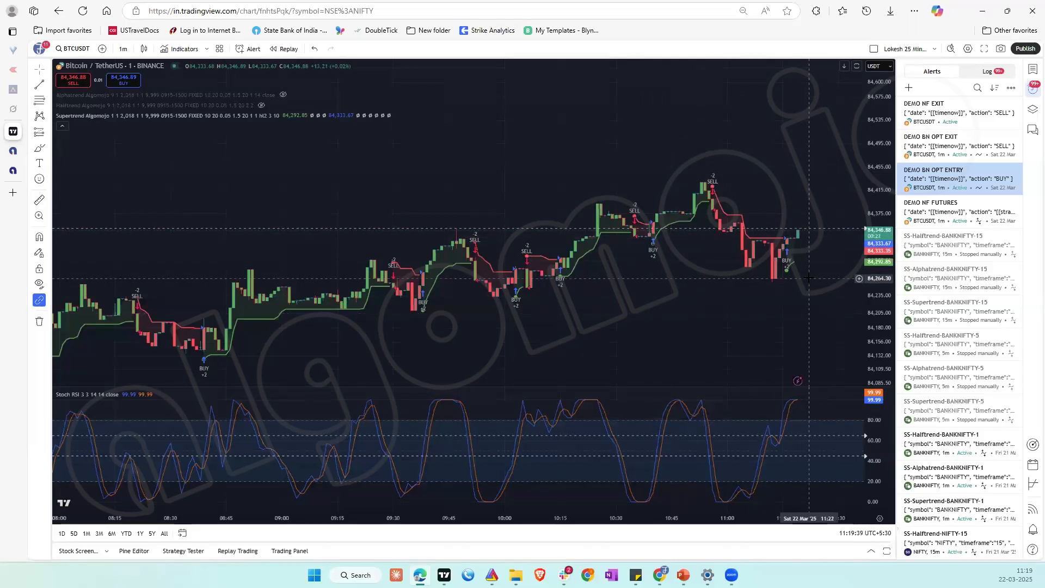
Step: Start a new BTCUSDT price alert from the chart with the condition Crossing Down and the value 84,200
right_click(809, 308)
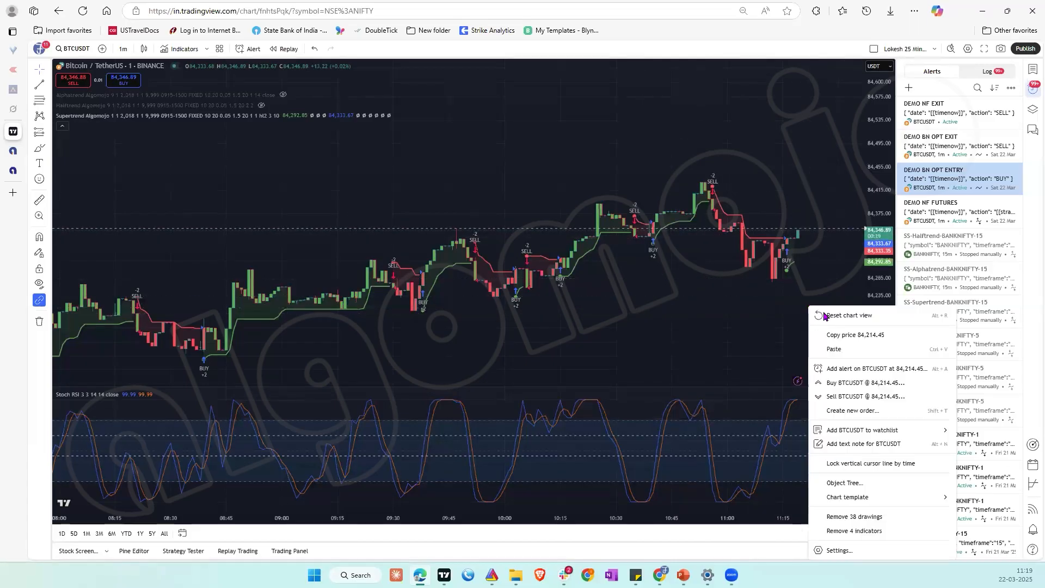
click(849, 369)
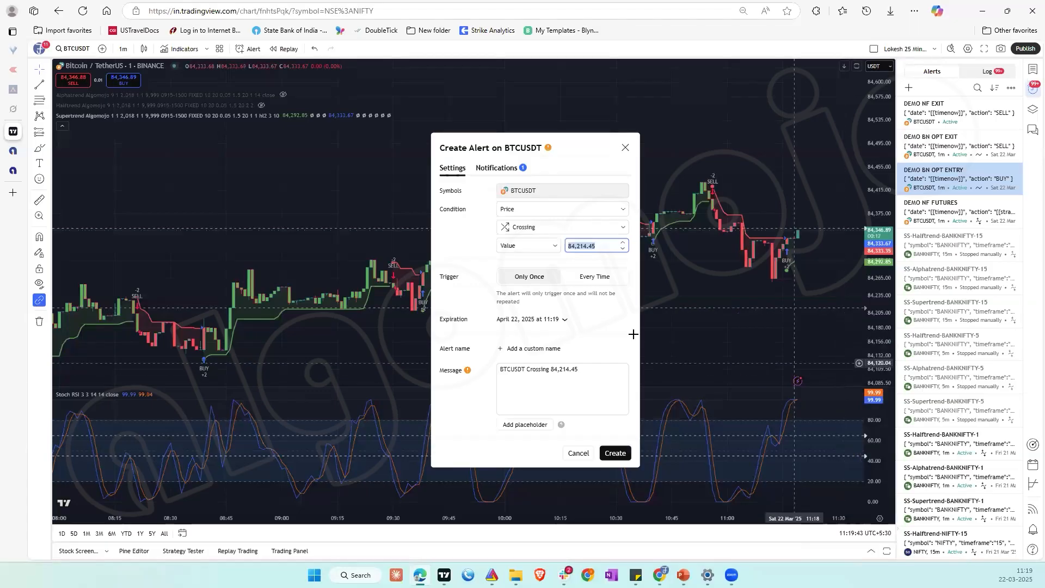
click(544, 227)
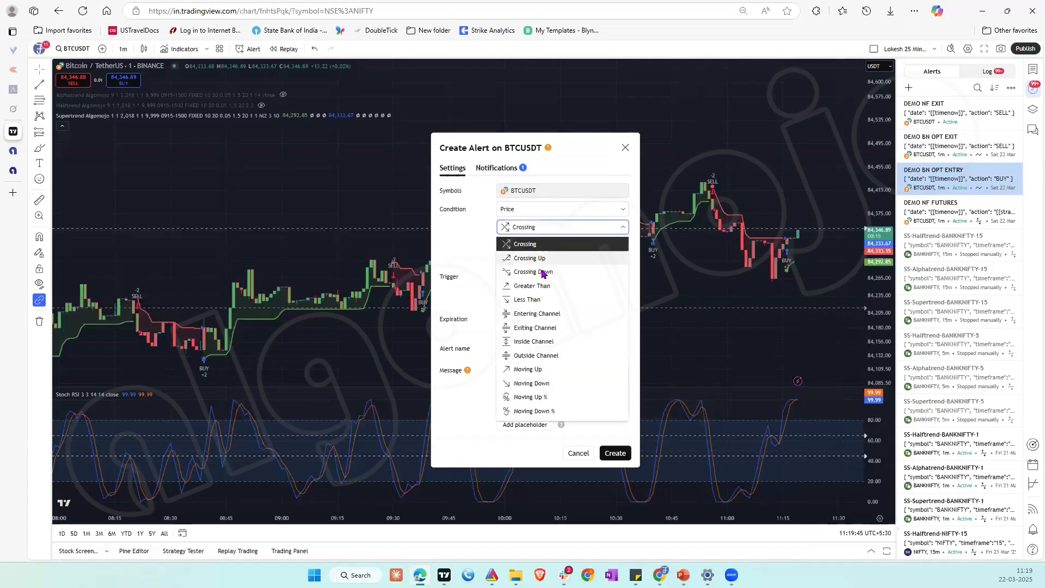
click(536, 272)
click(597, 249)
key(BackSpace)
key(BackSpace)
key(BackSpace)
key(BackSpace)
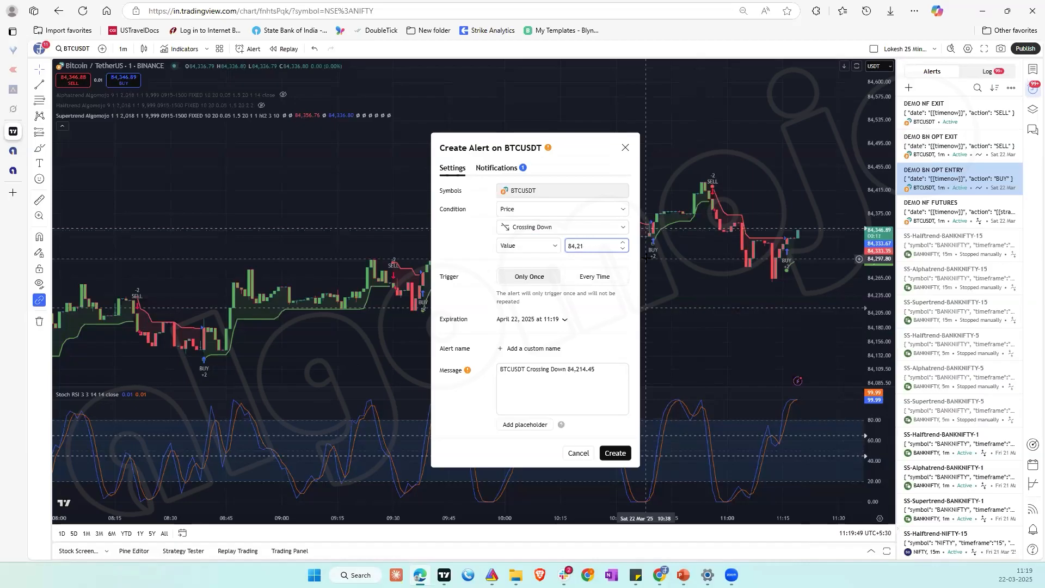
text(00)
click(574, 370)
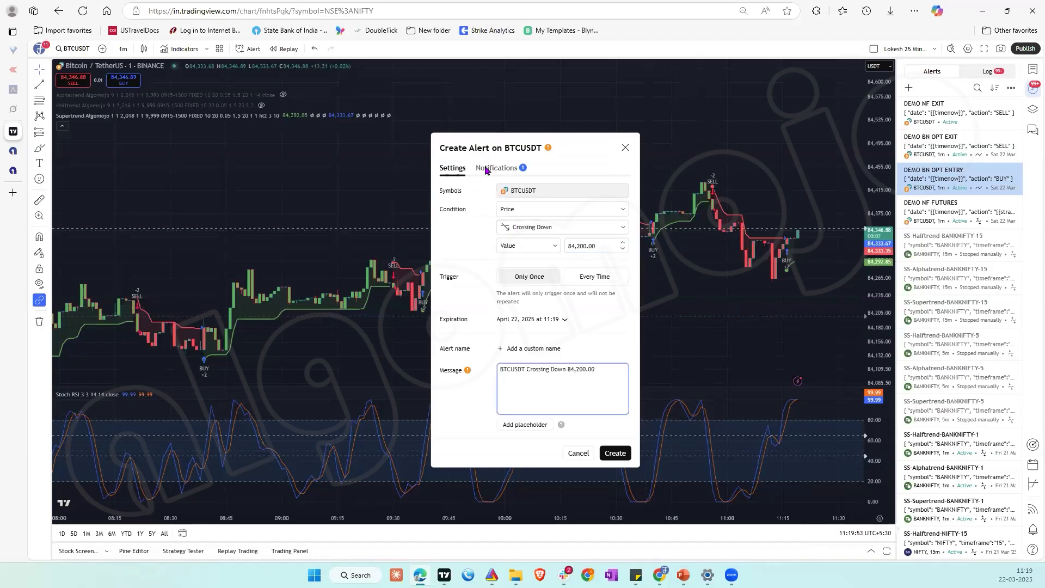
Step: Replace the new alert's webhook URL with the copied DEMO NF OPTIONS webhook URL
click(486, 169)
click(513, 312)
key(ctrl+a)
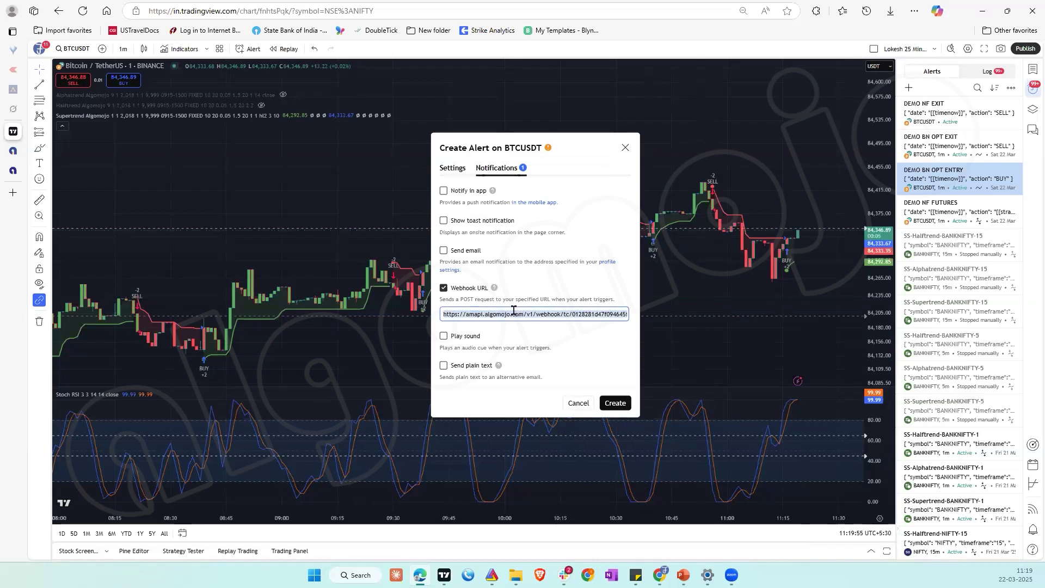
key(ctrl+v)
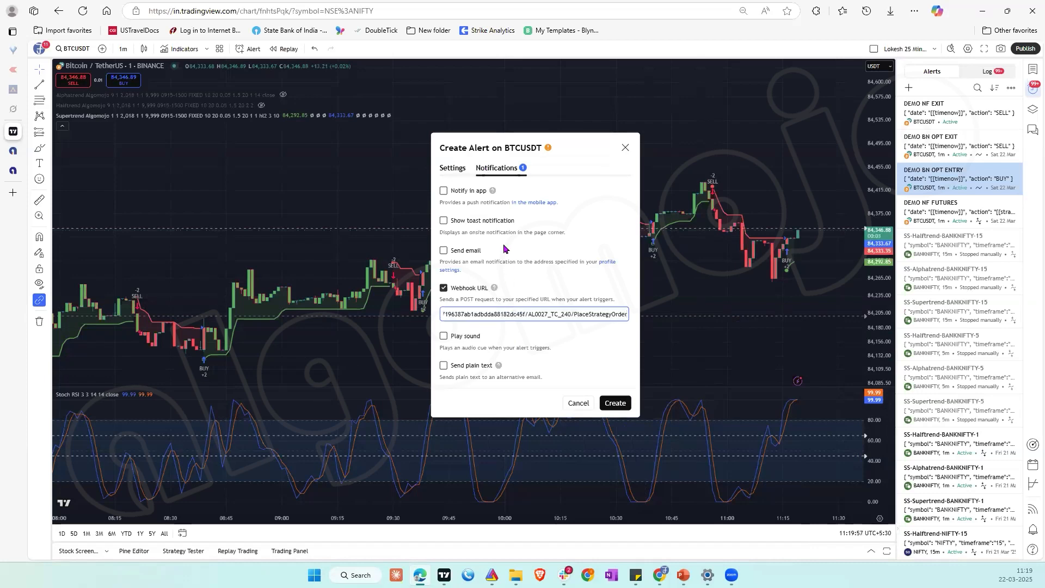
Step: Replace the new BTCUSDT alert's message with the SELL indicator JSON copied from the DEMO NF OPTIONS strategy page in Algomojo
click(456, 170)
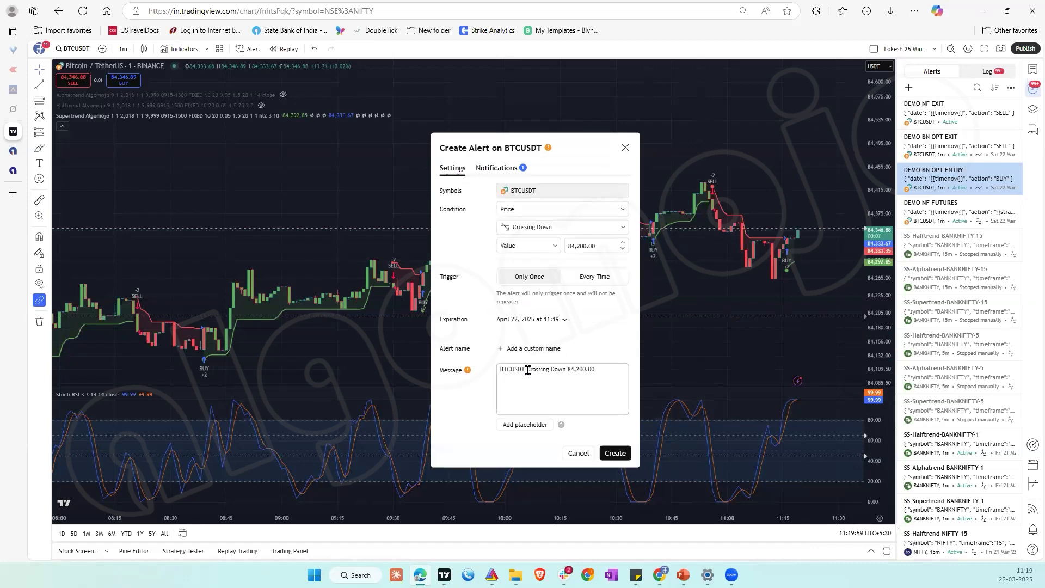
triple_click(527, 370)
key(BackSpace)
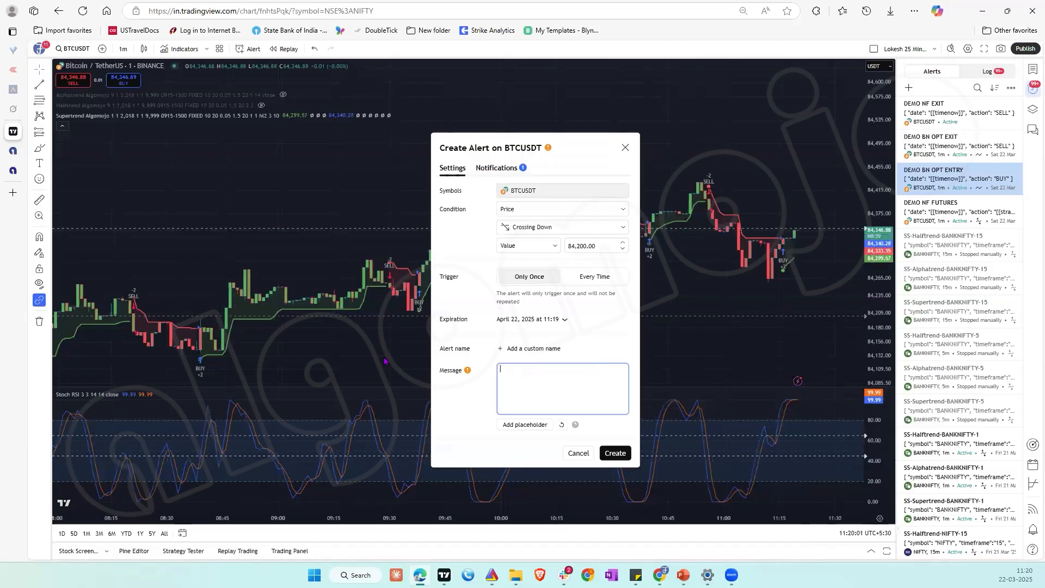
click(13, 171)
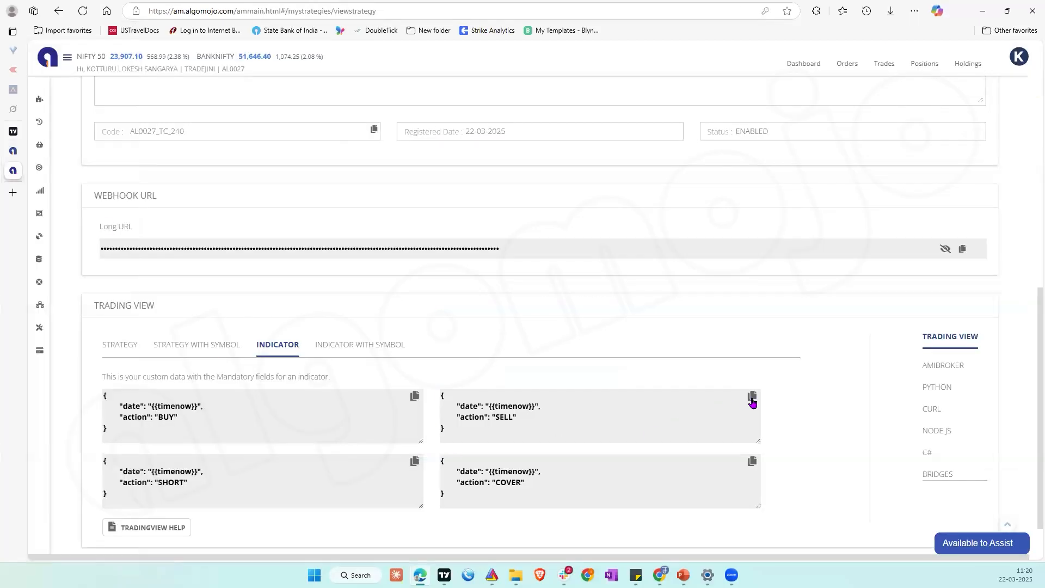
click(751, 396)
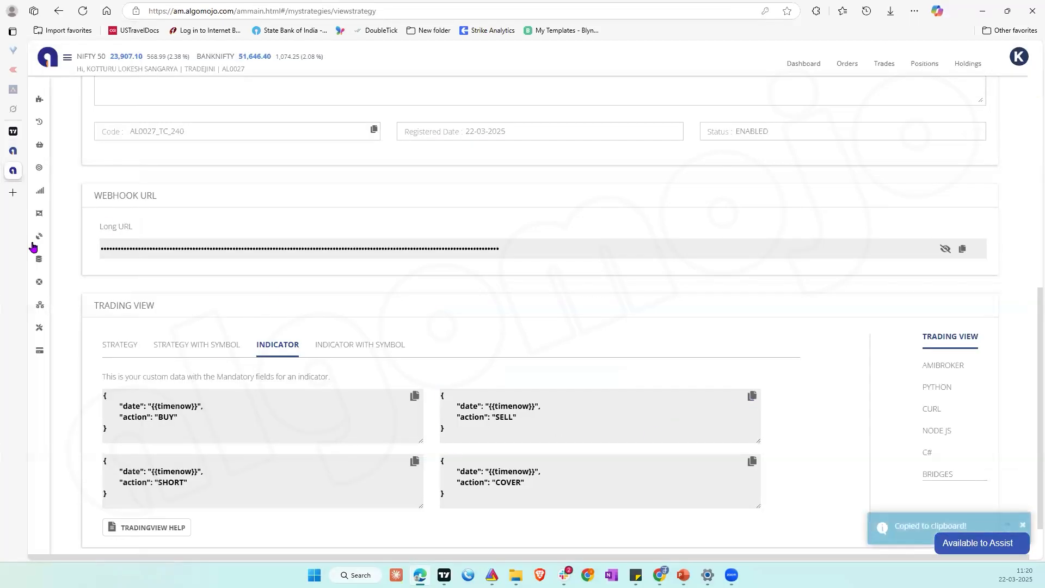
click(16, 131)
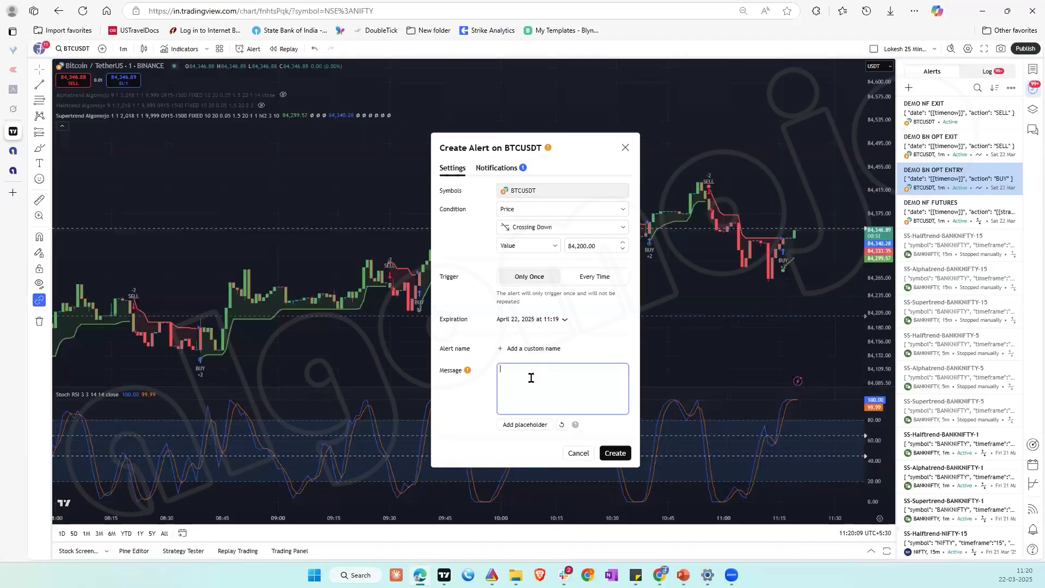
key(ctrl+v)
Step: Name the Crossing Down alert DEMO NF SL and create it
click(535, 348)
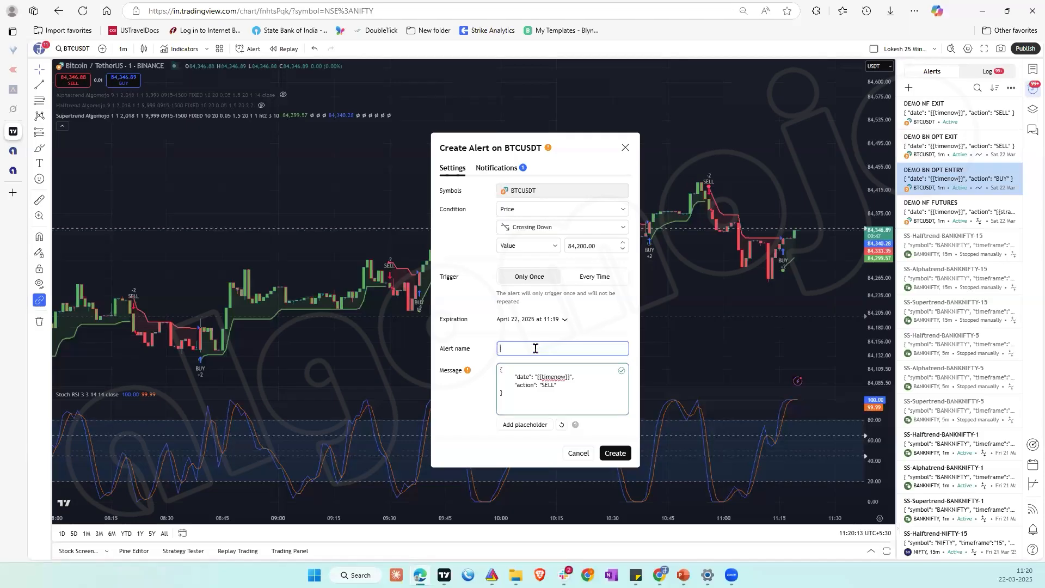
text(DEMO NF)
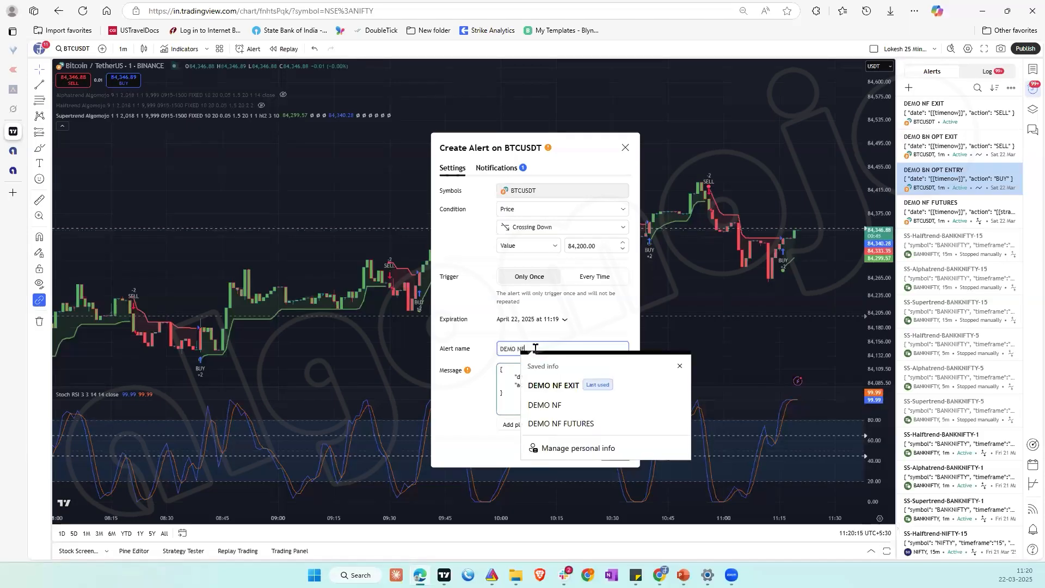
text( SL)
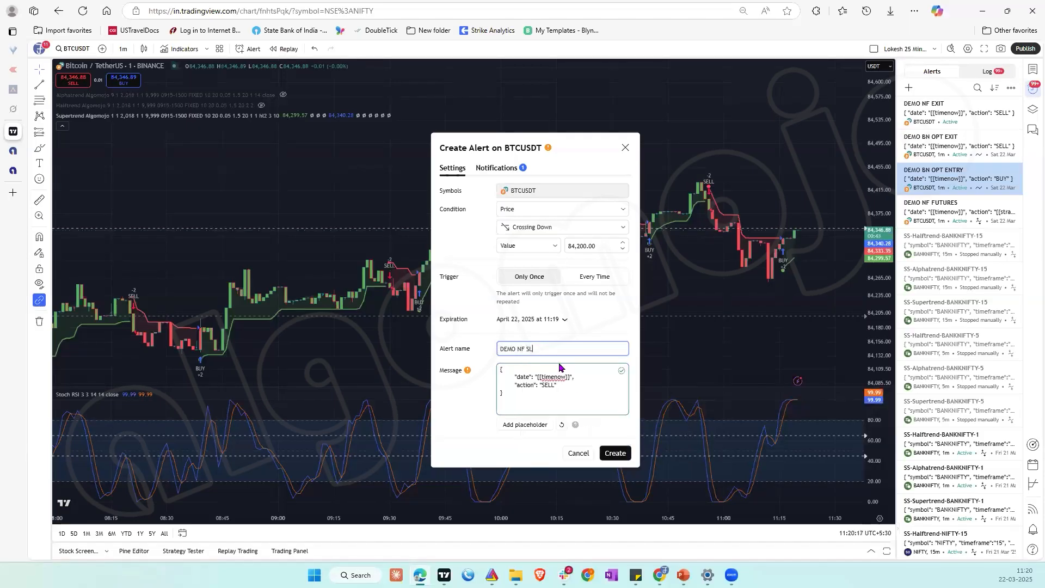
click(615, 452)
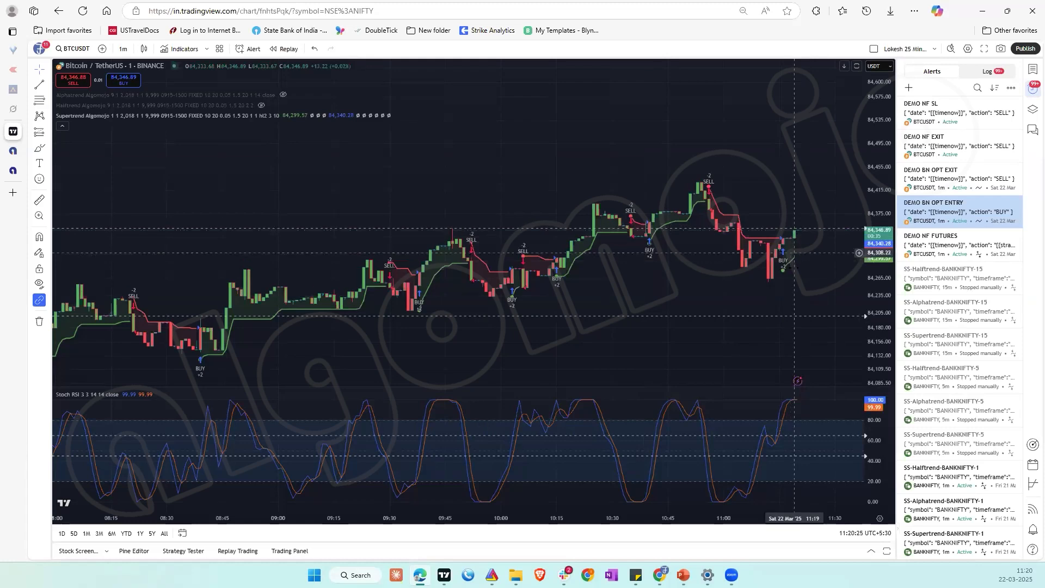
Step: Glance at the alert log, review the DEMO NF EXIT alert's settings and save it without edits
click(987, 71)
click(934, 72)
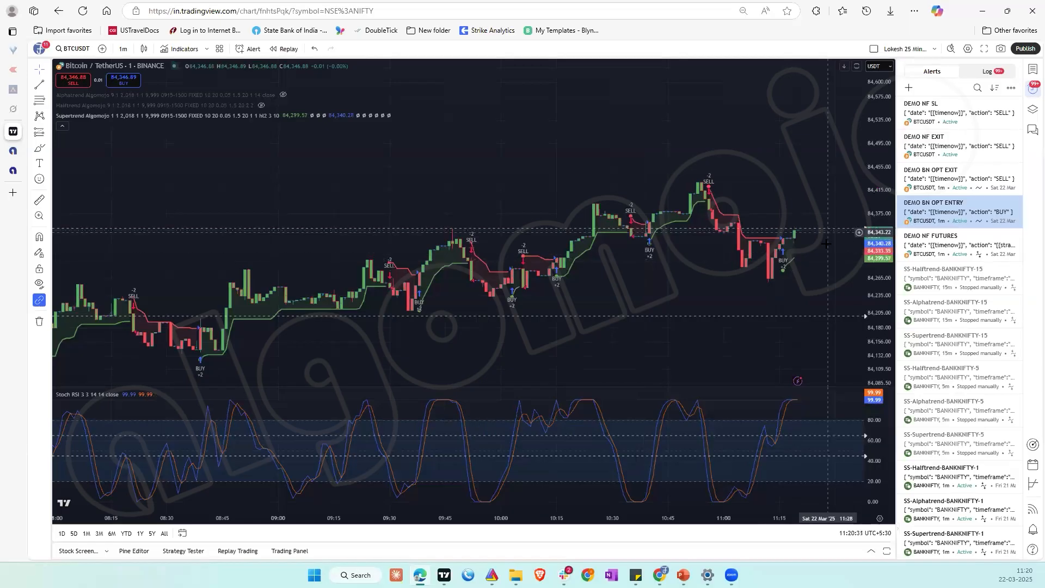
mouse_move(941, 163)
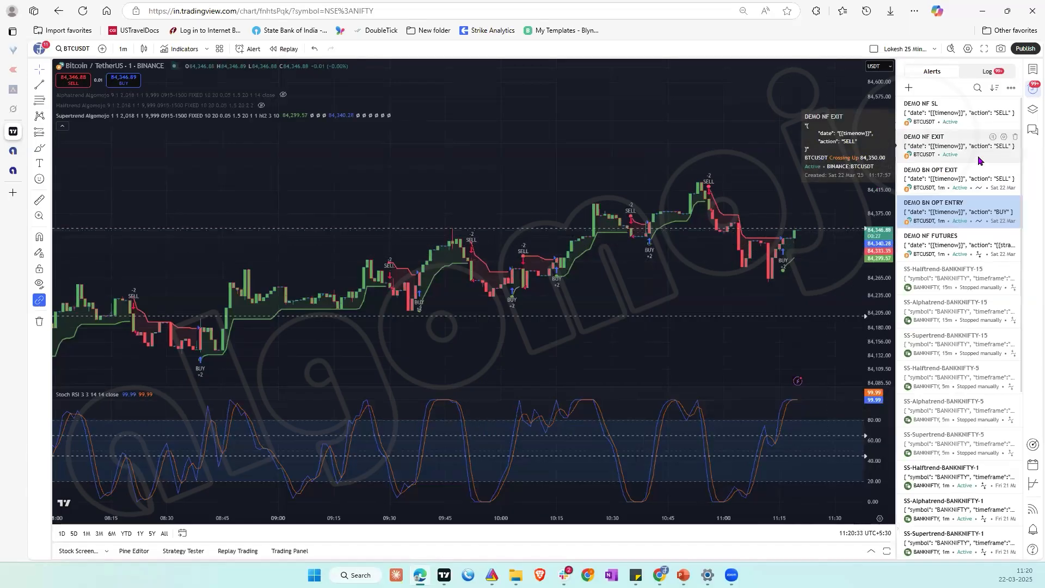
click(1004, 136)
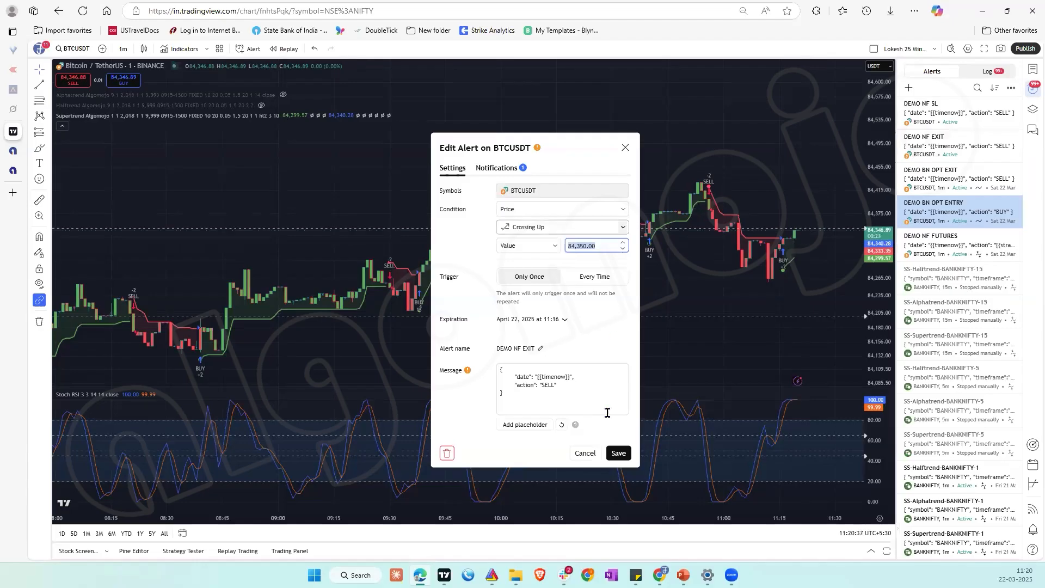
click(609, 453)
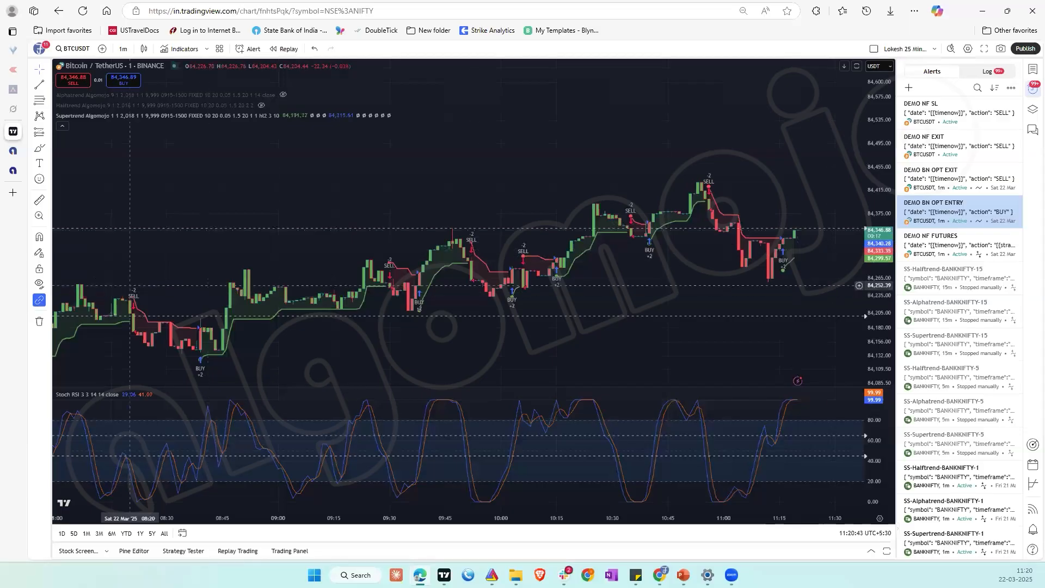
Step: Switch to Algomojo and check the DEMO NF OPTIONS position in My Signals
click(13, 170)
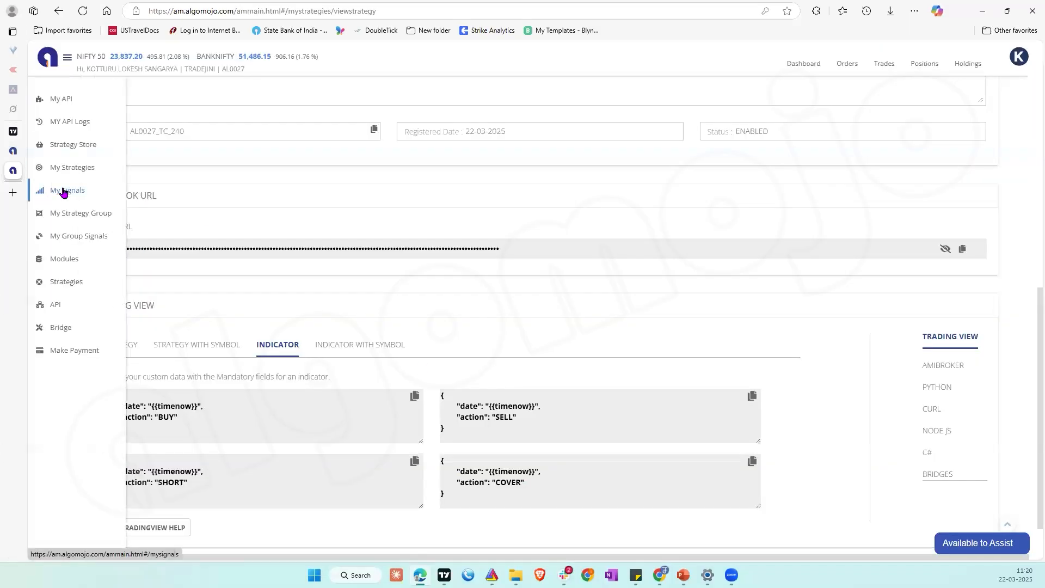
click(64, 192)
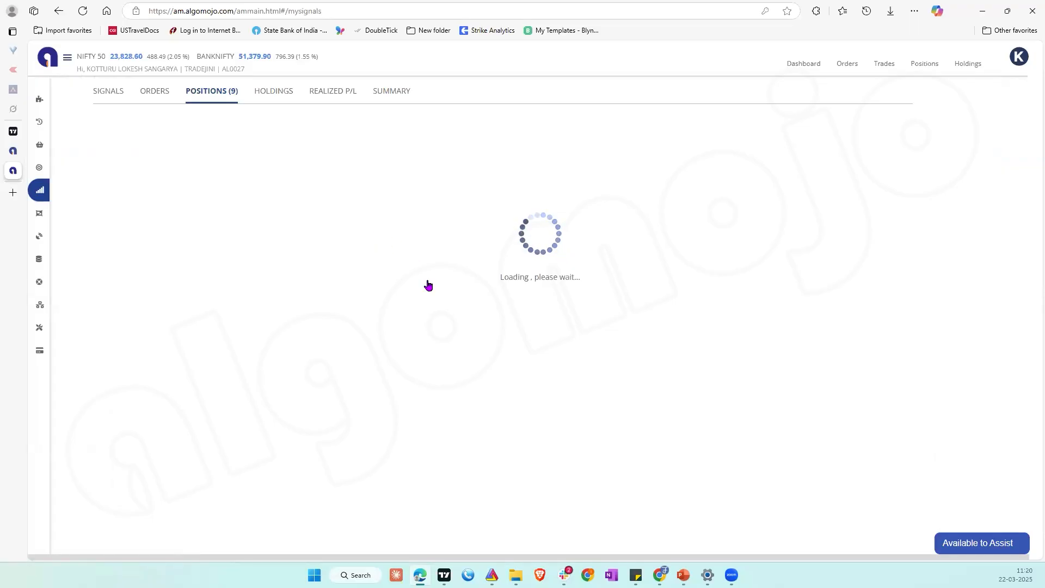
scroll(428, 284, down, 10)
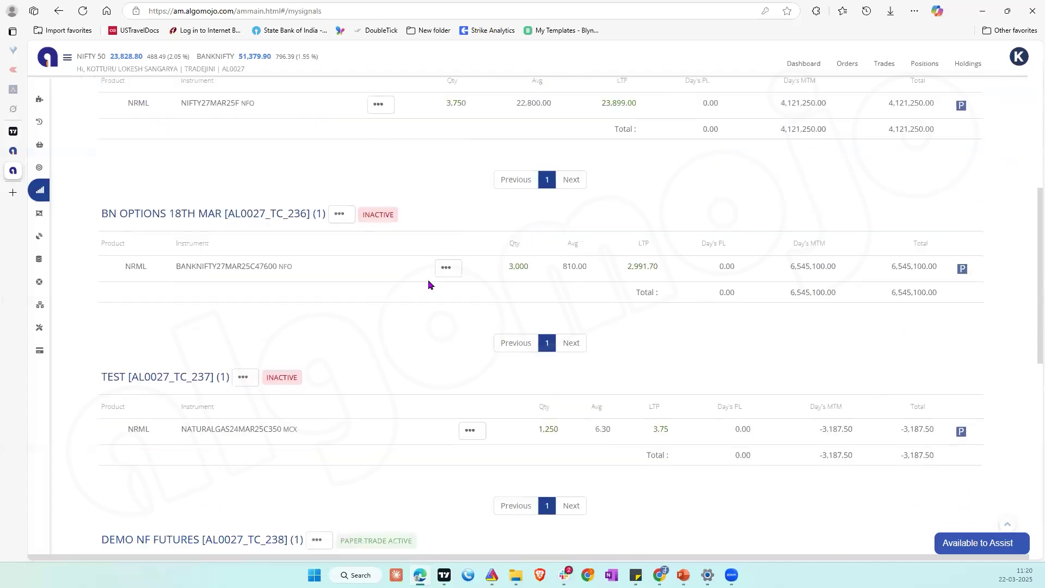
scroll(428, 284, down, 8)
scroll(432, 394, down, 1)
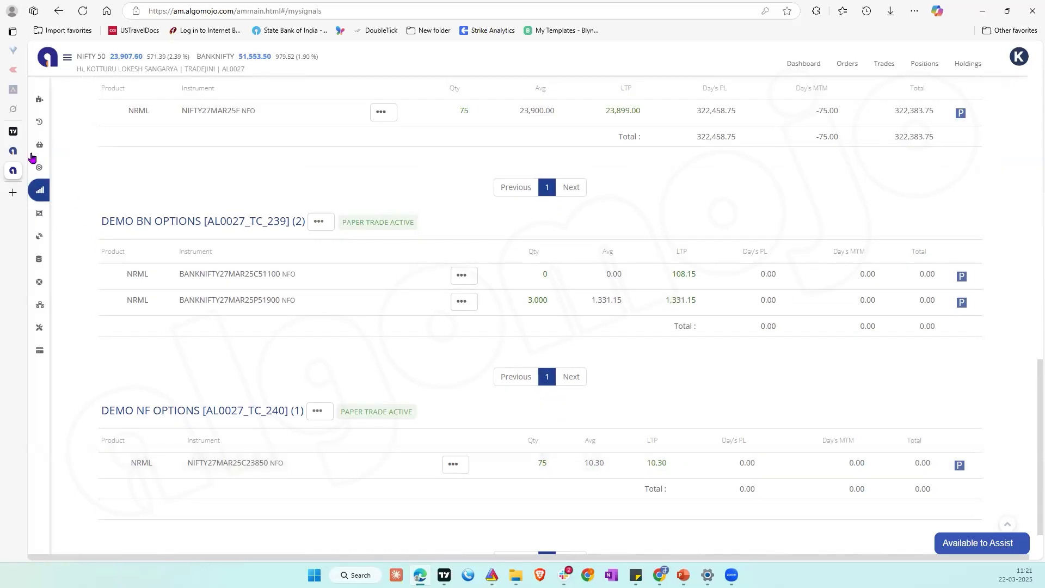
Step: Switch to the TradingView chart and draw a falling trend line from the 10:56 high at about 84,431 to about 84,330
click(12, 133)
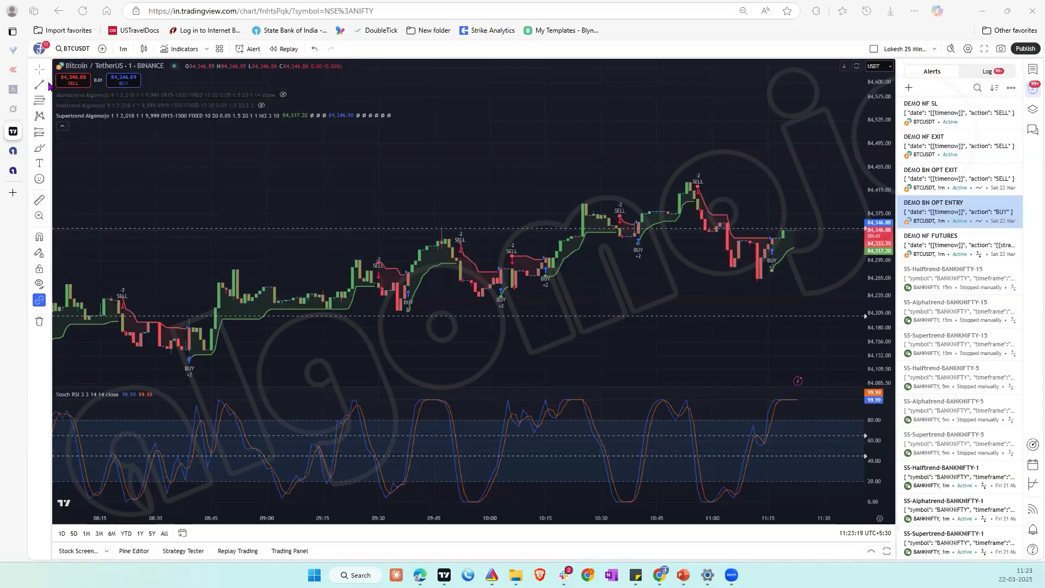
click(48, 87)
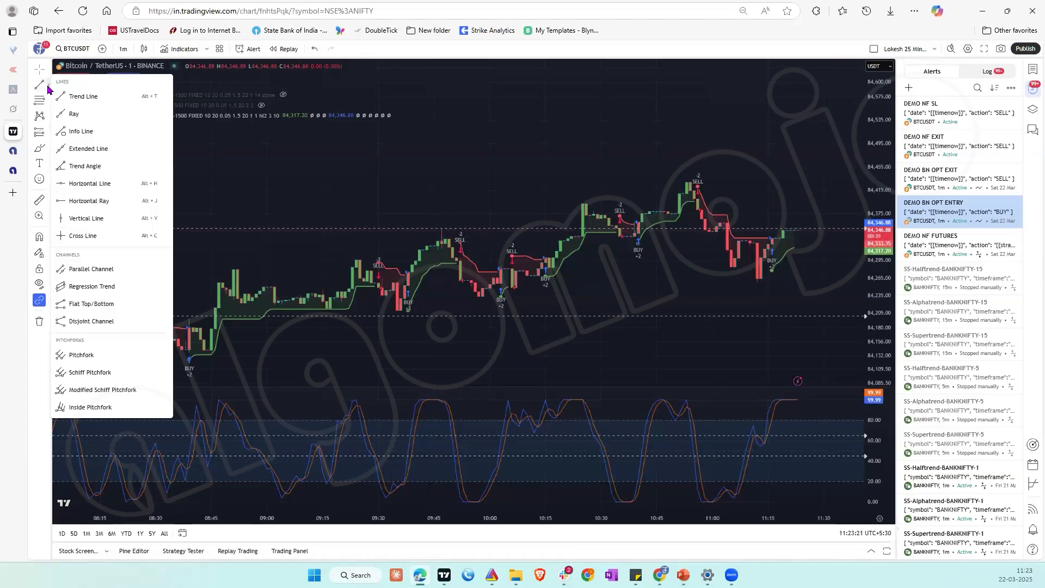
click(75, 96)
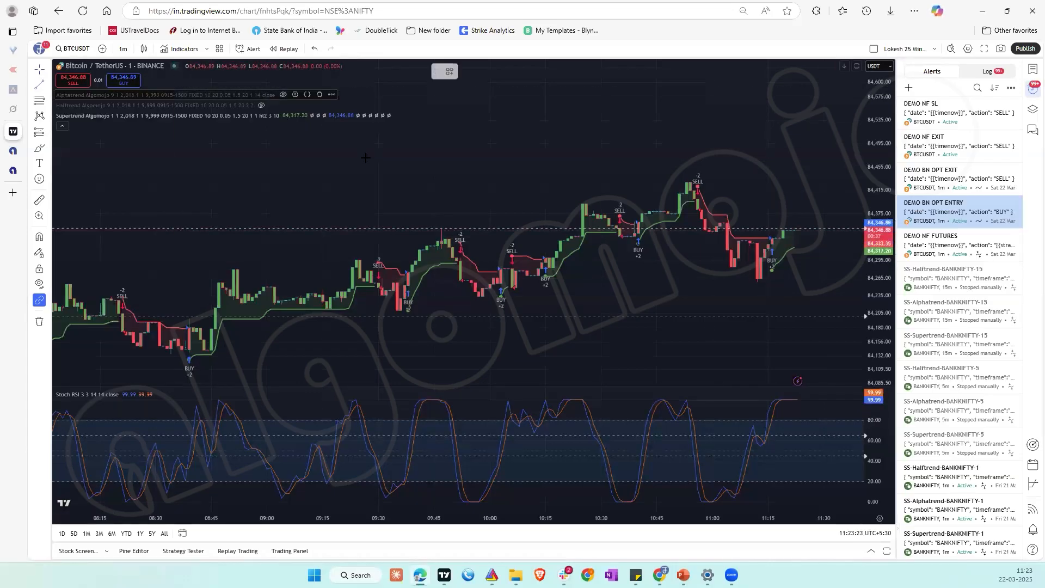
click(697, 182)
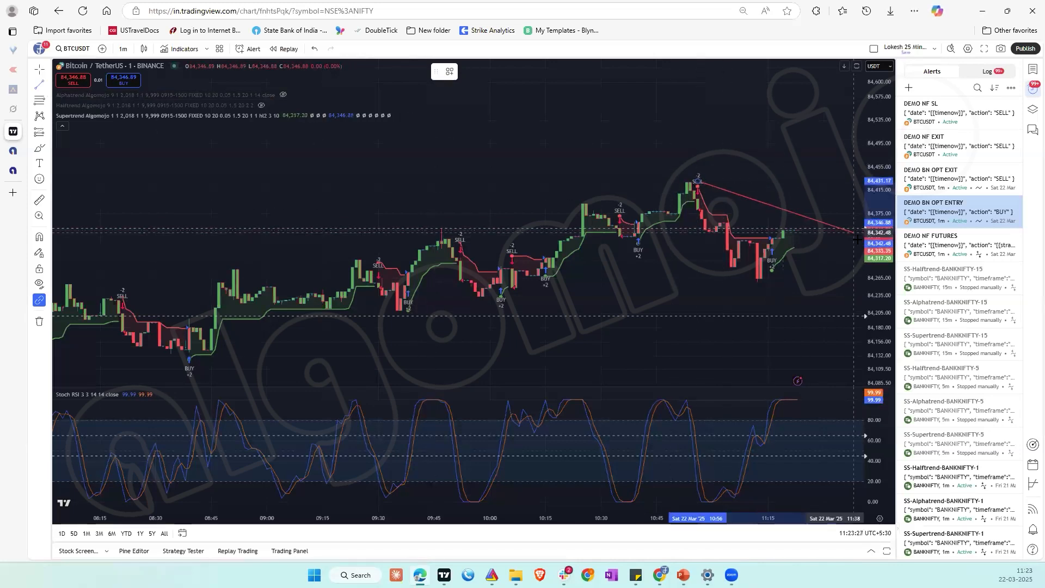
click(859, 240)
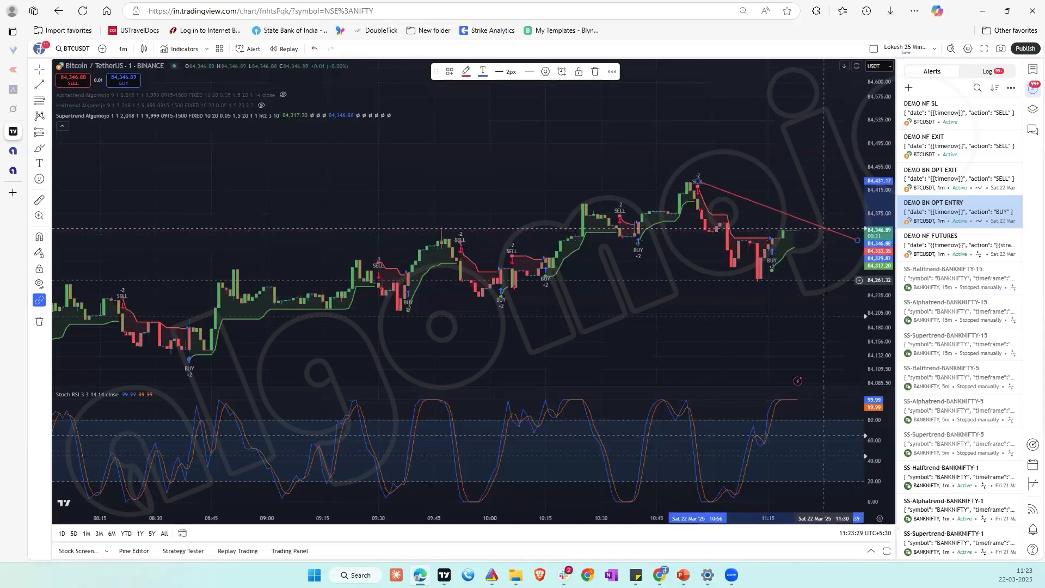
Step: Draw a rising trend line under the lows from about 84,208 at 09:33 to about 84,279 at 11:36
click(39, 85)
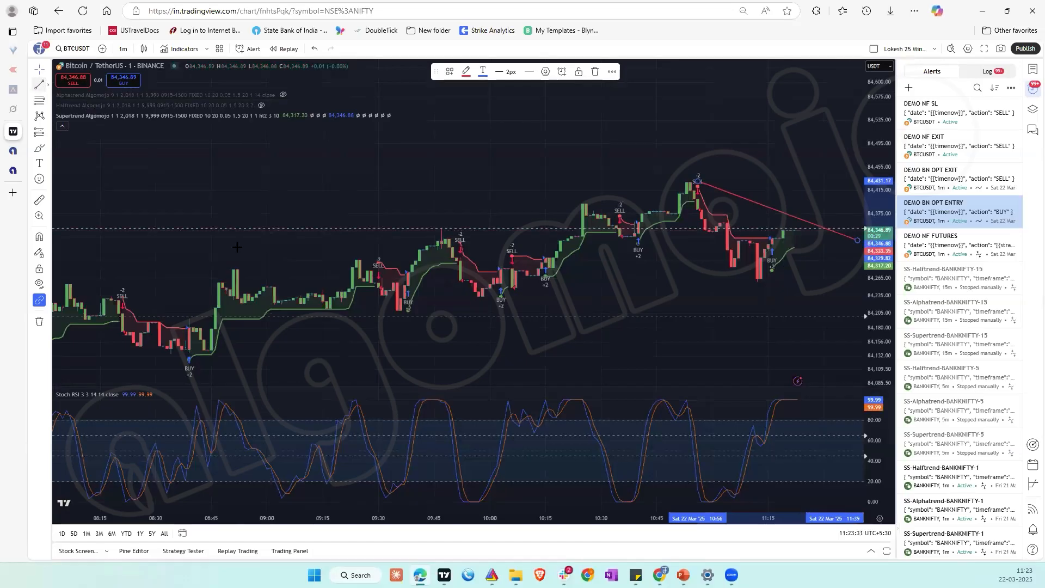
click(389, 311)
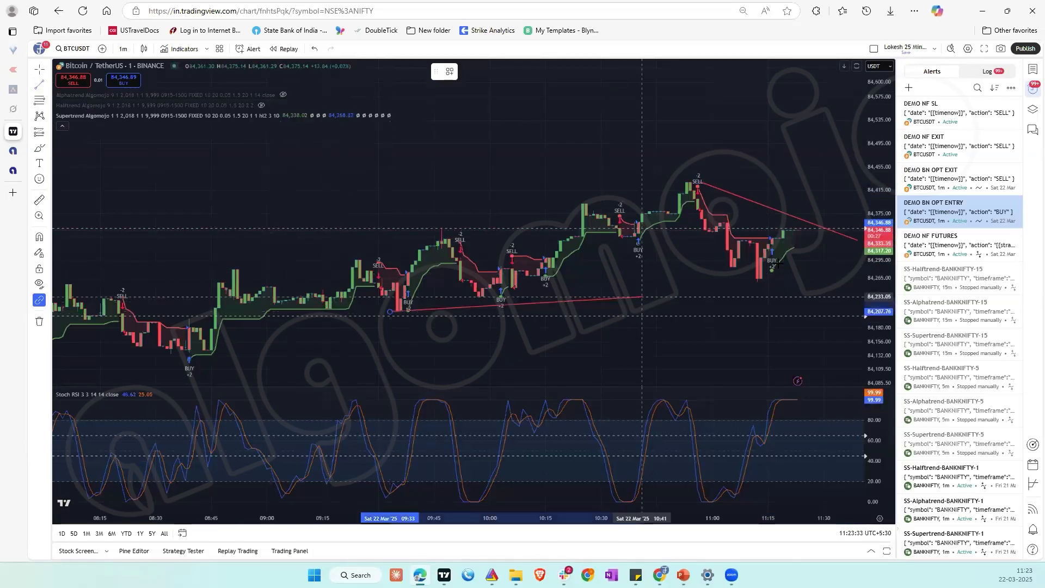
click(845, 269)
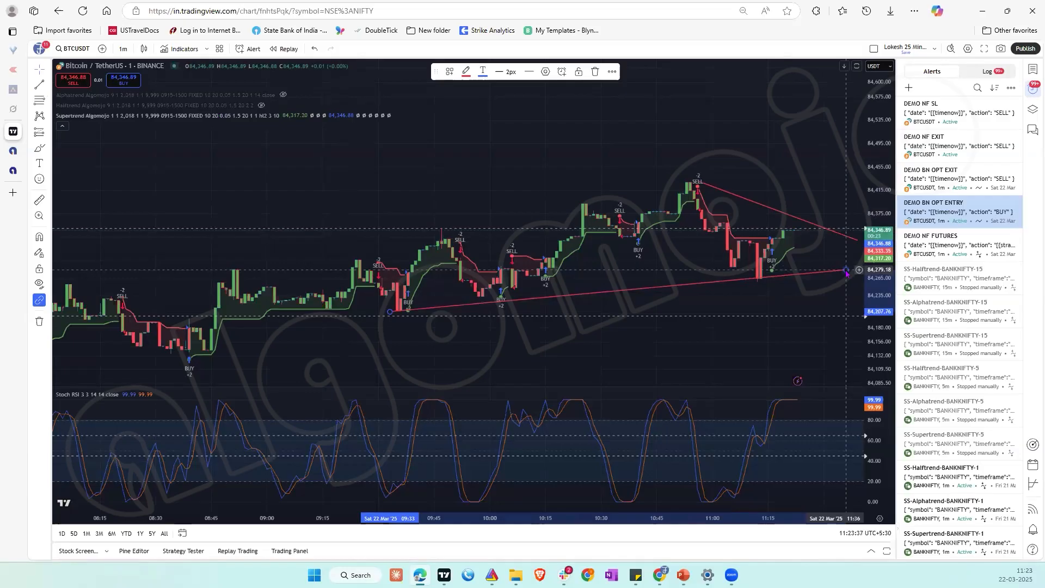
Step: Change the rising trend line's colour to yellow and accept the style settings
double_click(845, 270)
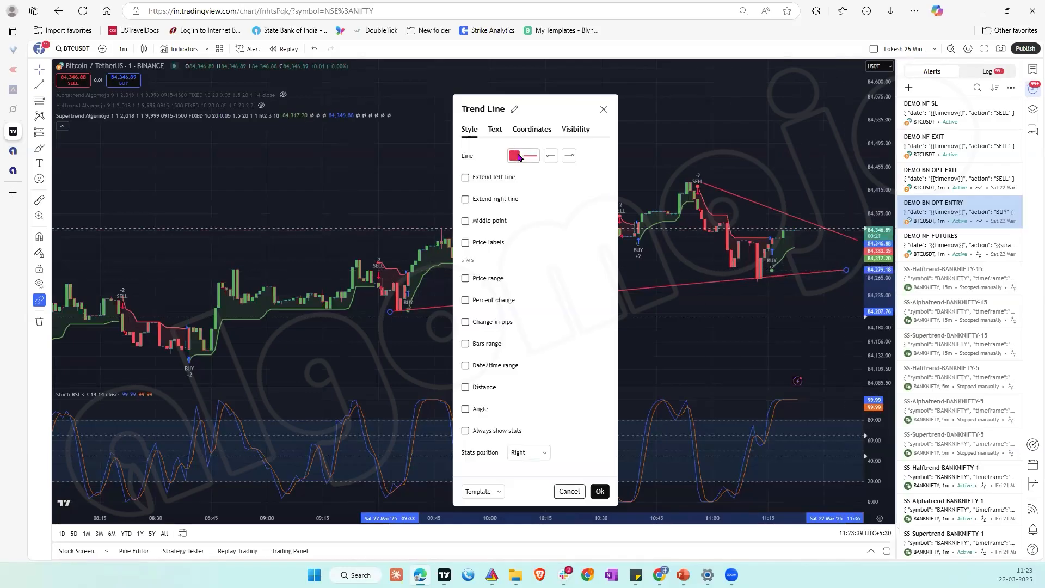
click(519, 157)
click(535, 184)
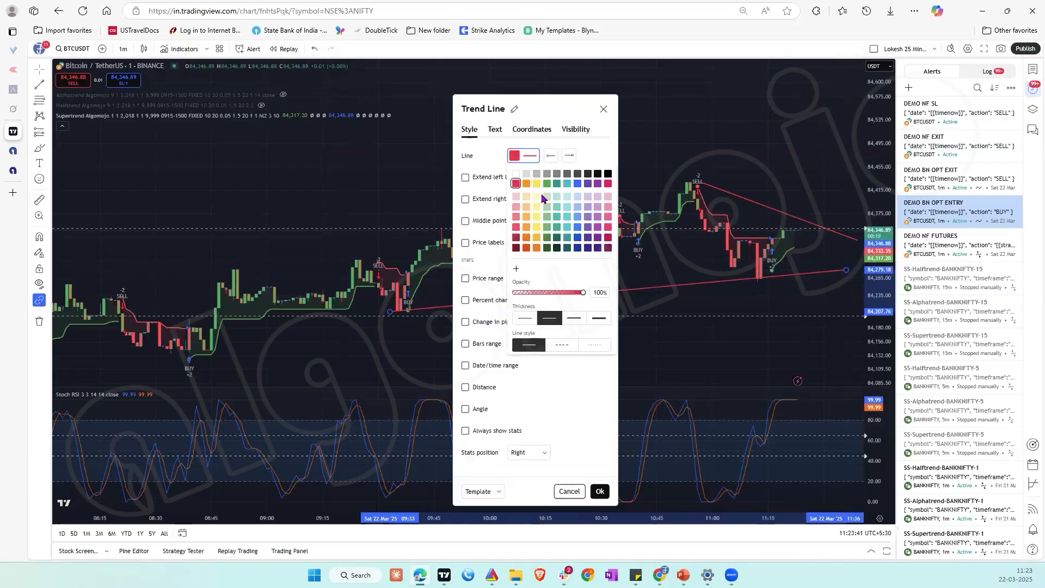
click(599, 490)
click(598, 490)
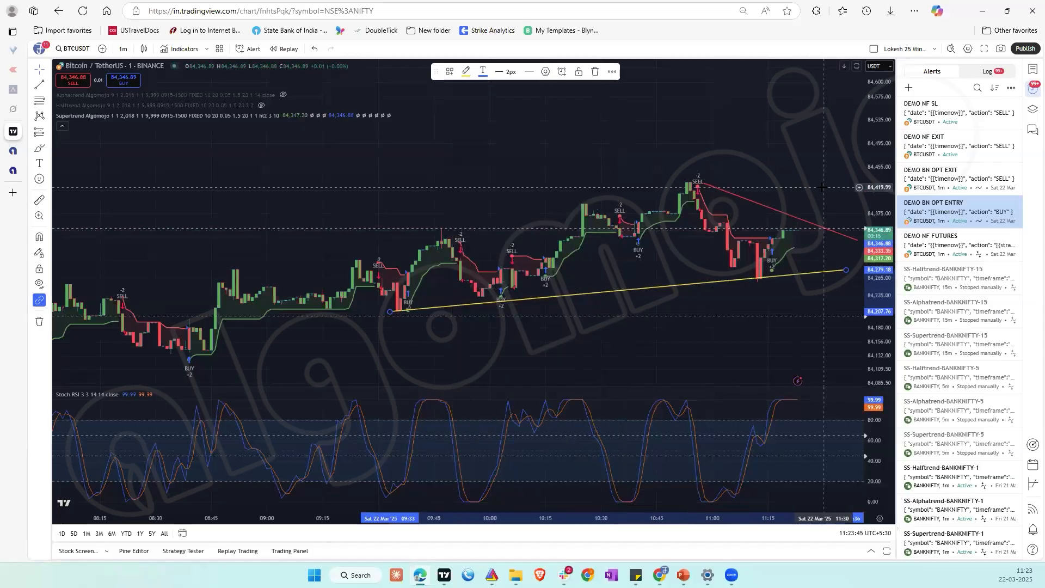
Step: Try configuring a yellow trend line alert with Crossing Down, Once Per Bar Close and the copied SELL message, and close it without creating it
right_click(807, 280)
click(829, 281)
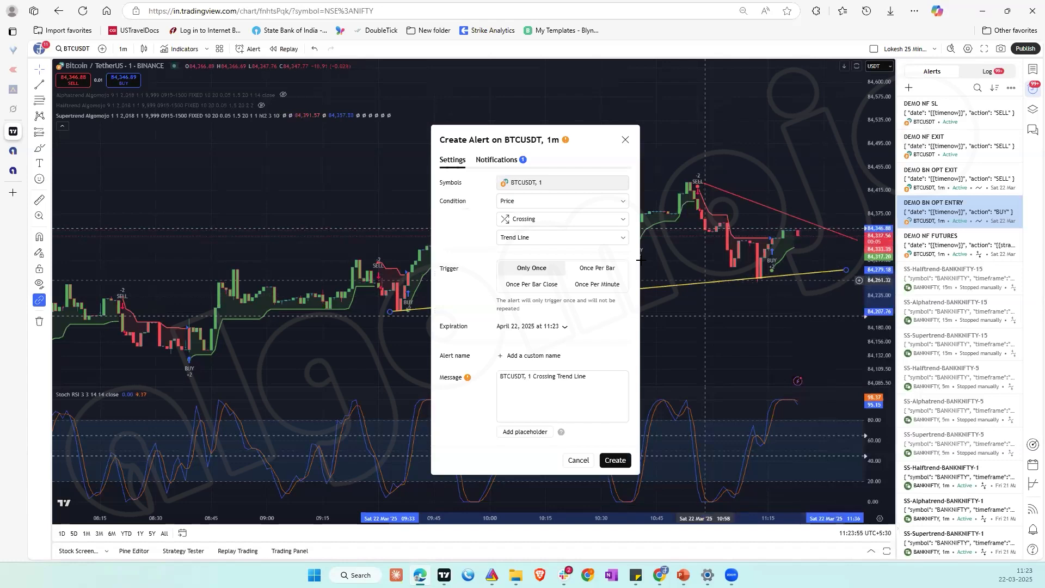
click(542, 220)
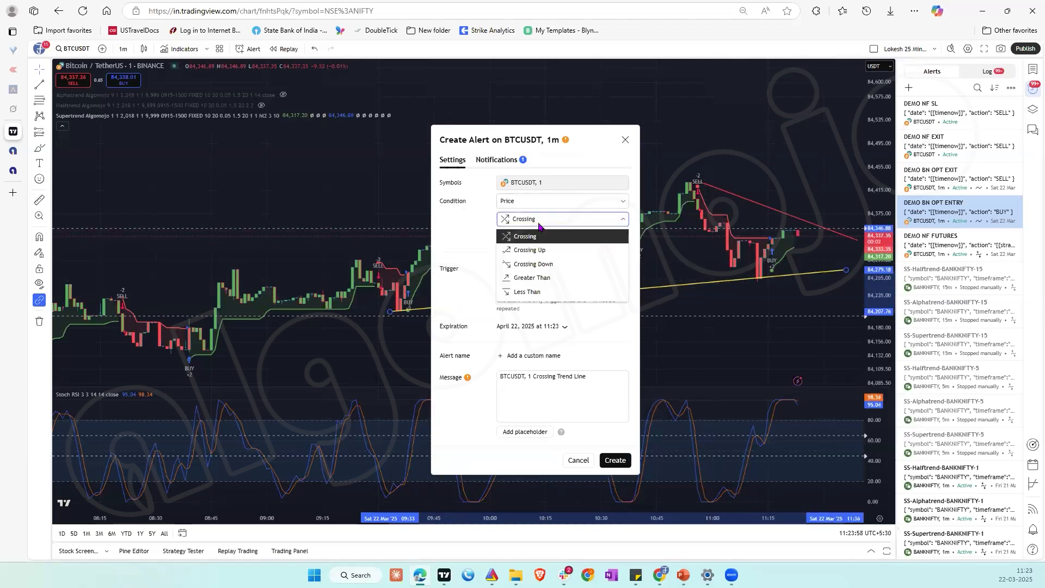
click(553, 265)
click(541, 285)
click(555, 378)
key(ctrl+a)
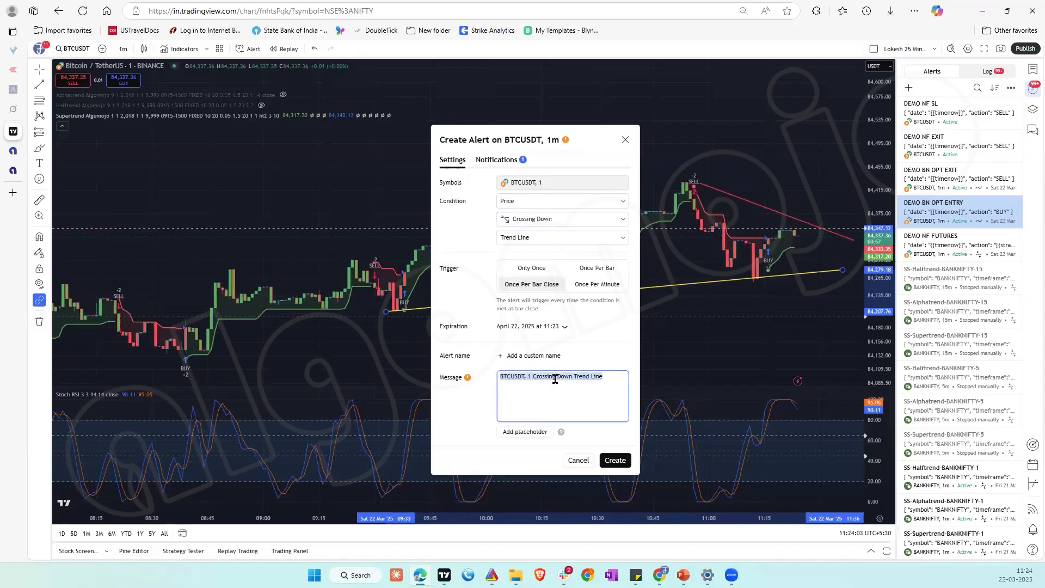
text({     "date": "{{timenow}}",     "action": "SELL" })
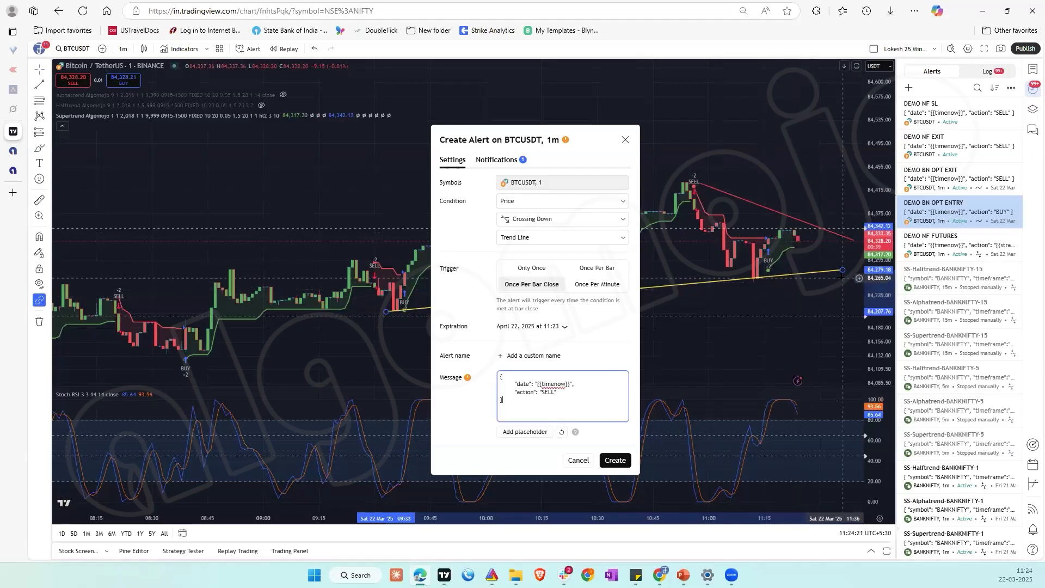
click(625, 140)
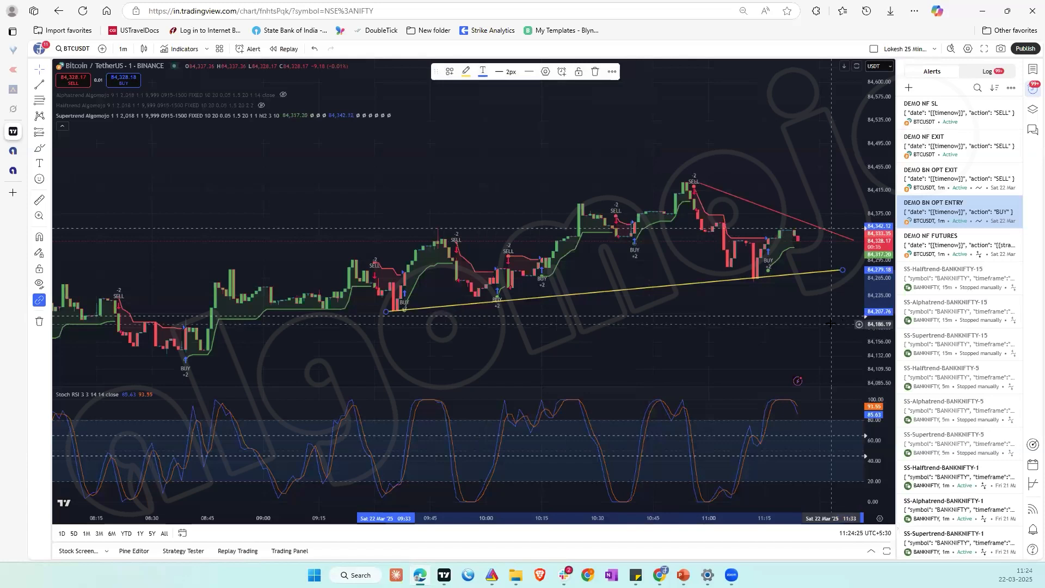
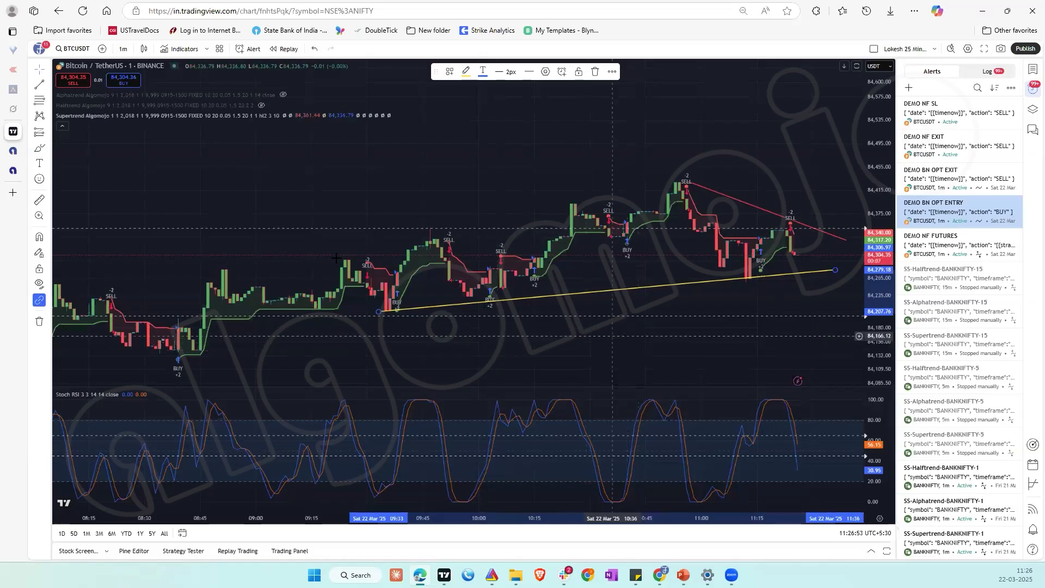
Step: Switch to Algomojo, start a new strategy from My Strategies and open its Rule choices
mouse_move(16, 144)
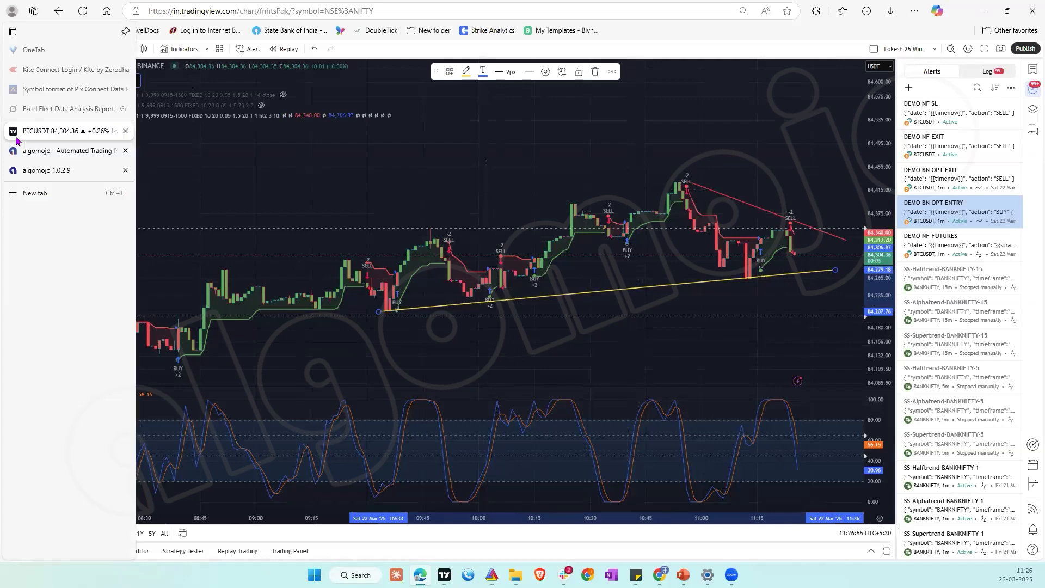
click(34, 171)
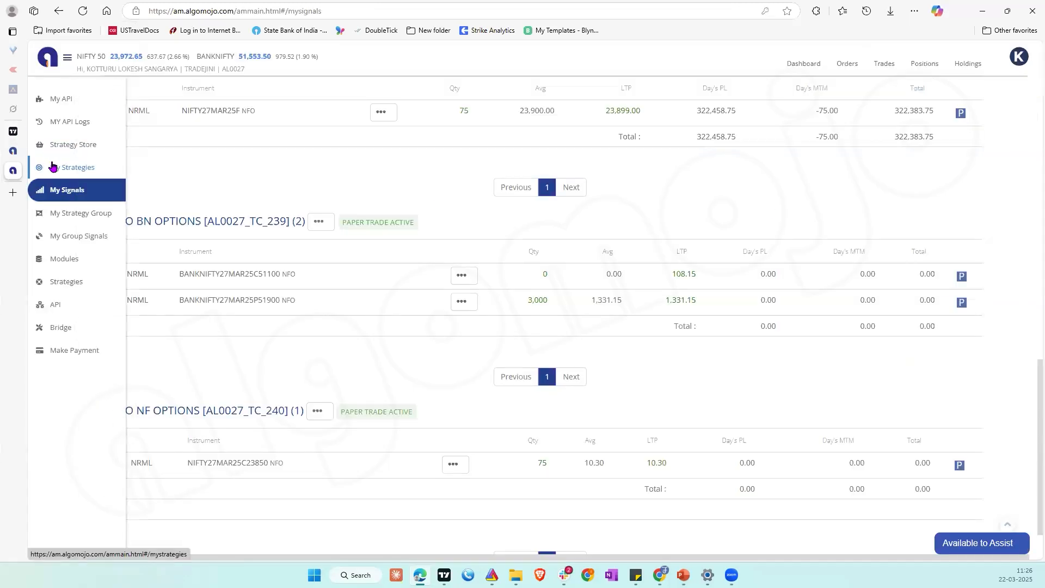
click(52, 171)
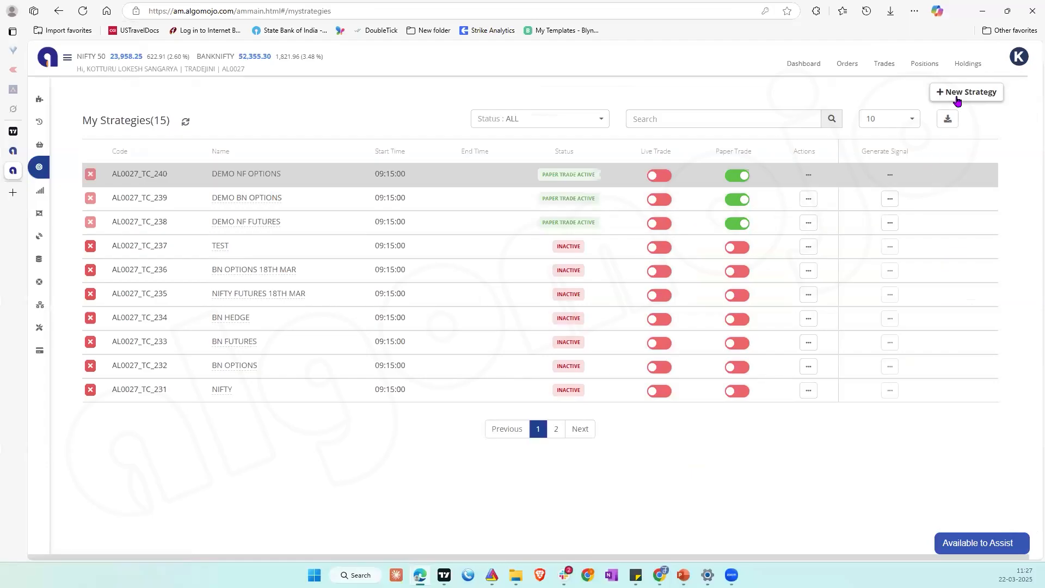
click(957, 97)
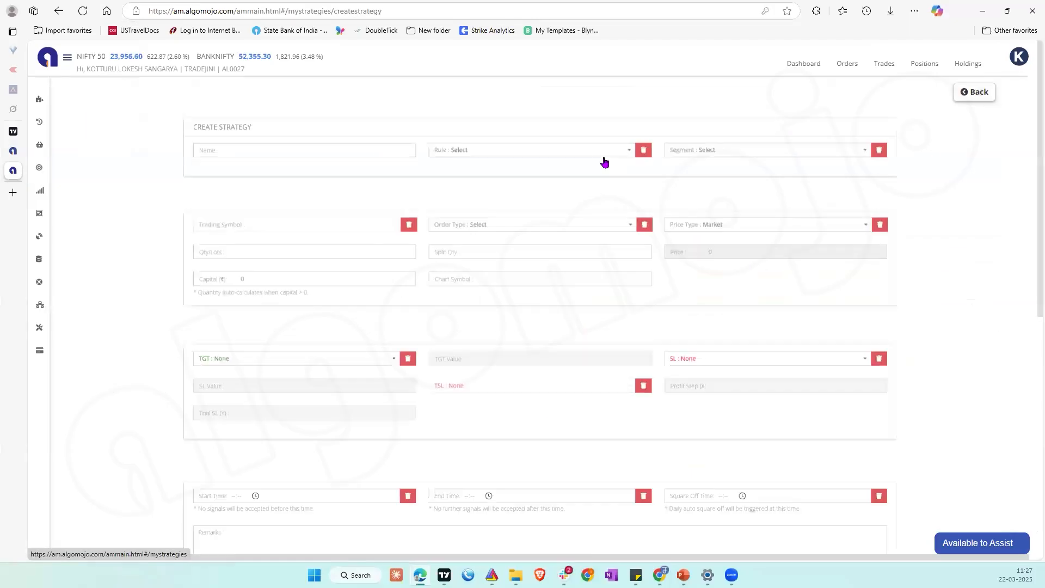
click(530, 159)
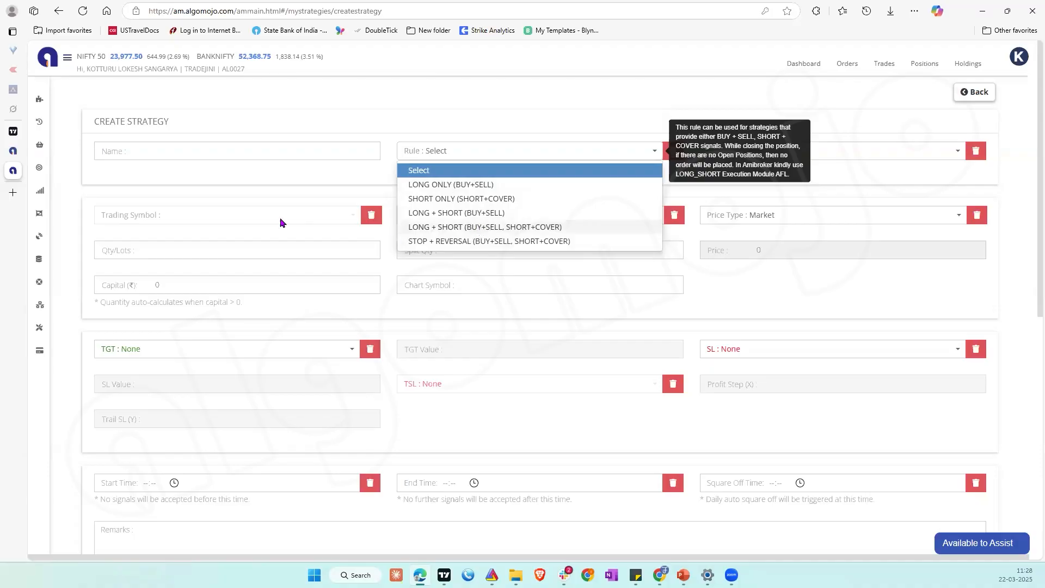
click(10, 134)
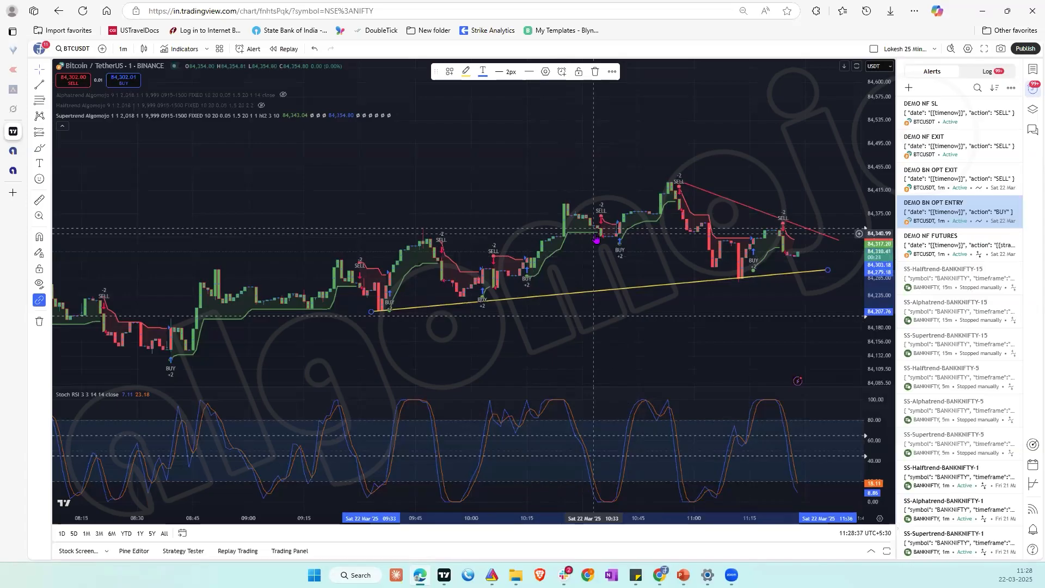
mouse_move(21, 182)
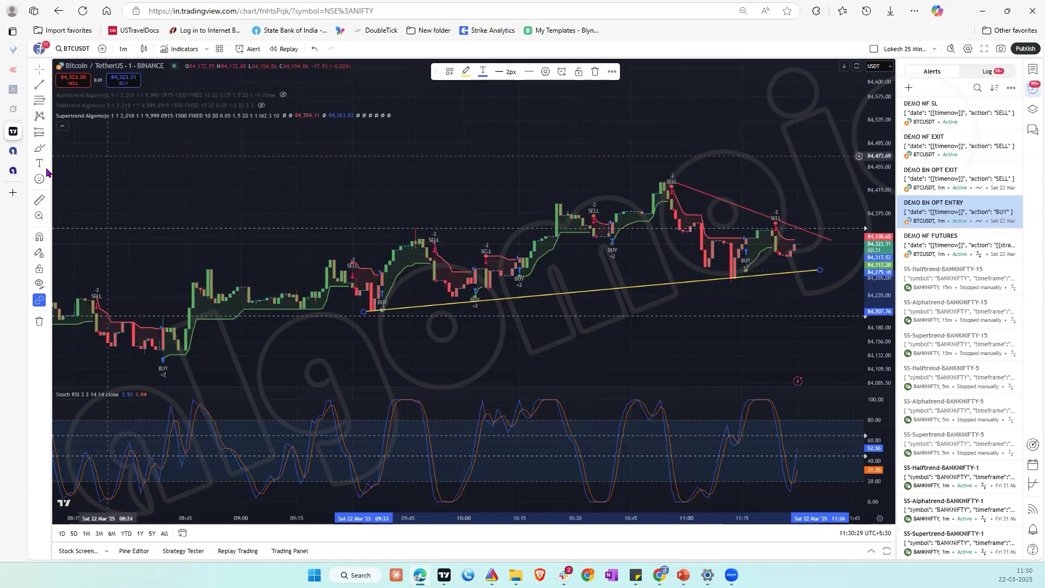
click(13, 171)
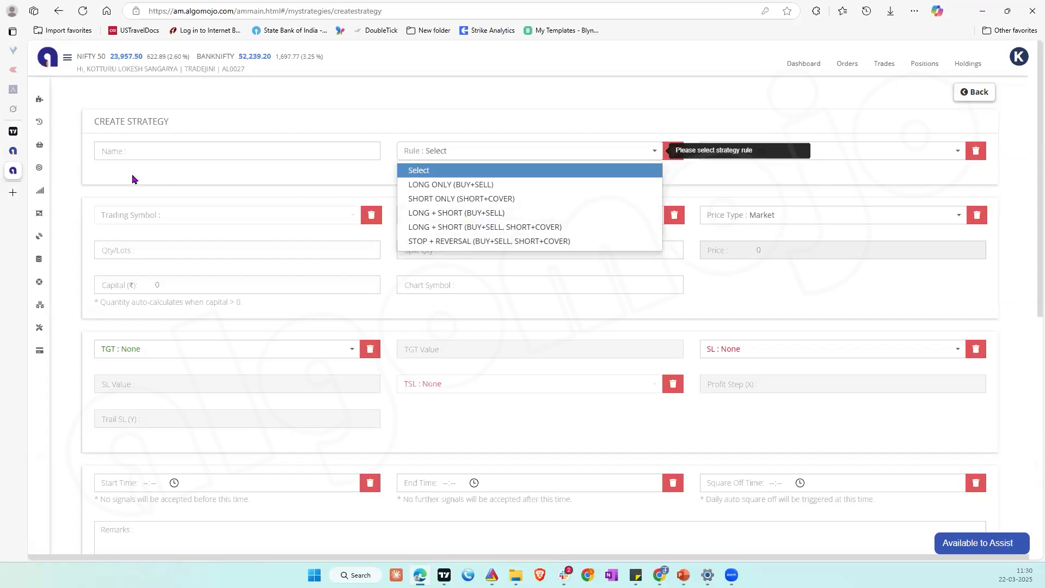
click(18, 134)
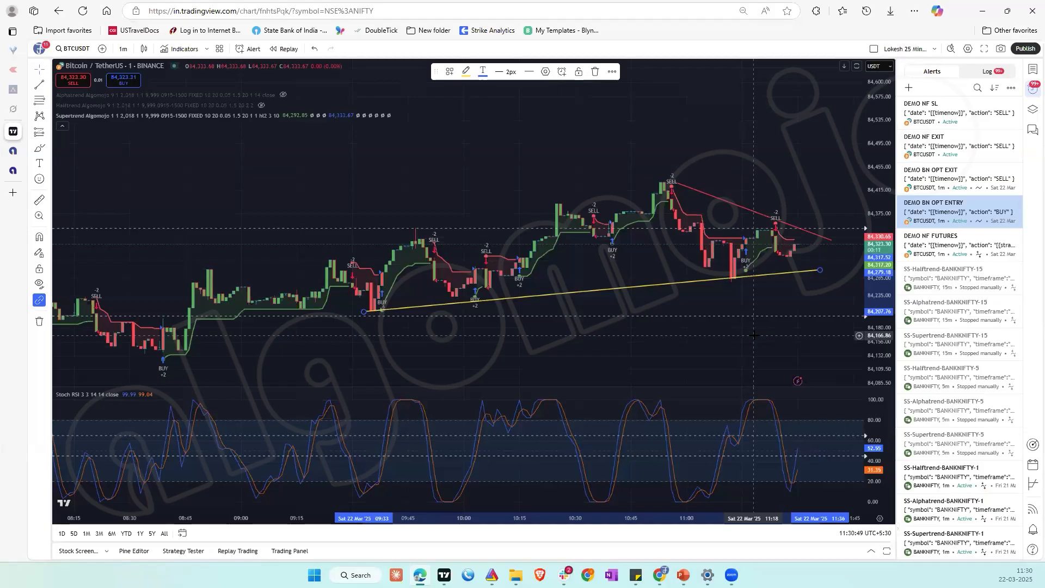
mouse_move(13, 157)
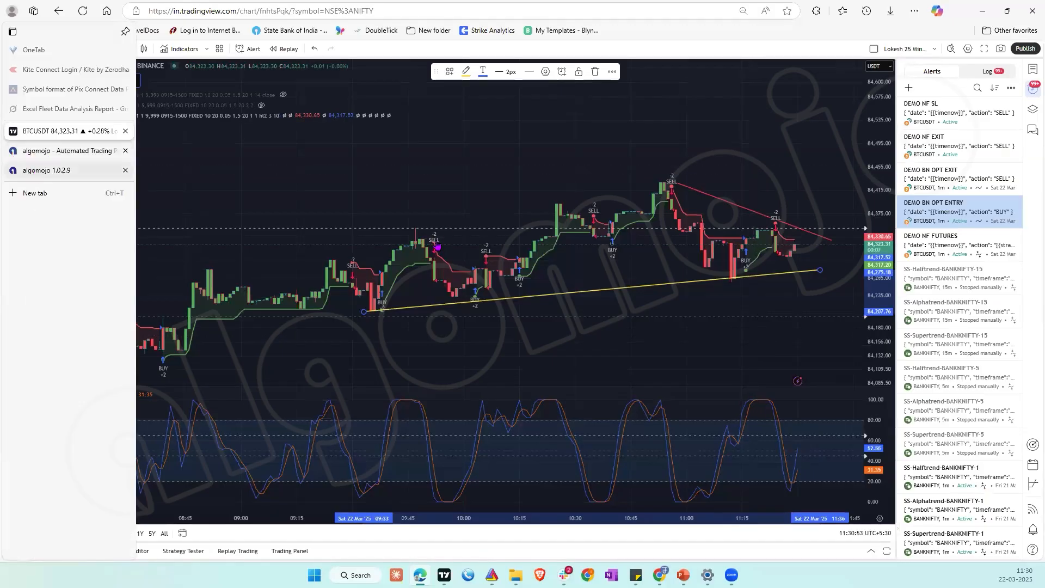
click(47, 170)
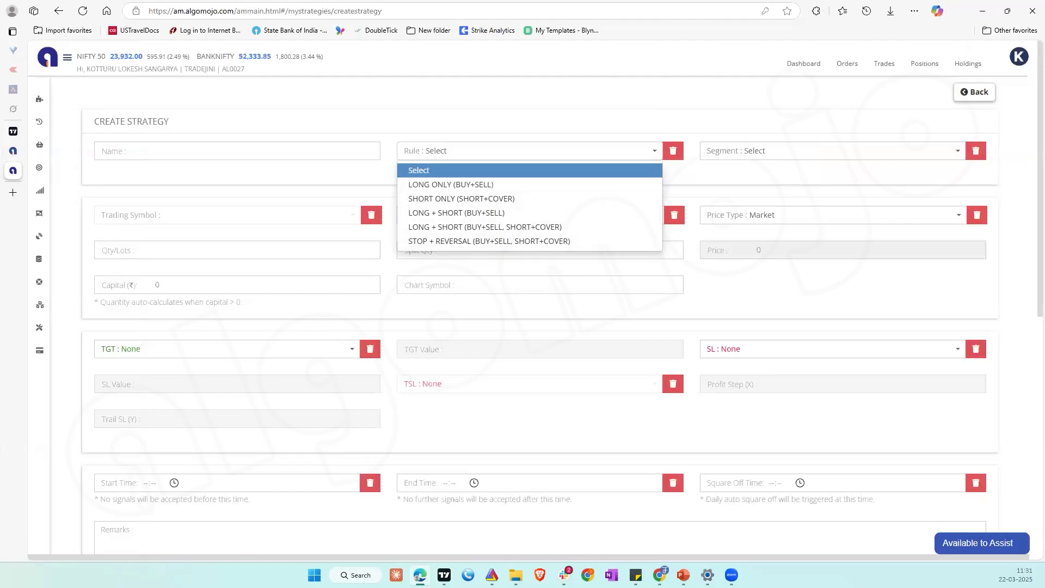
mouse_move(39, 195)
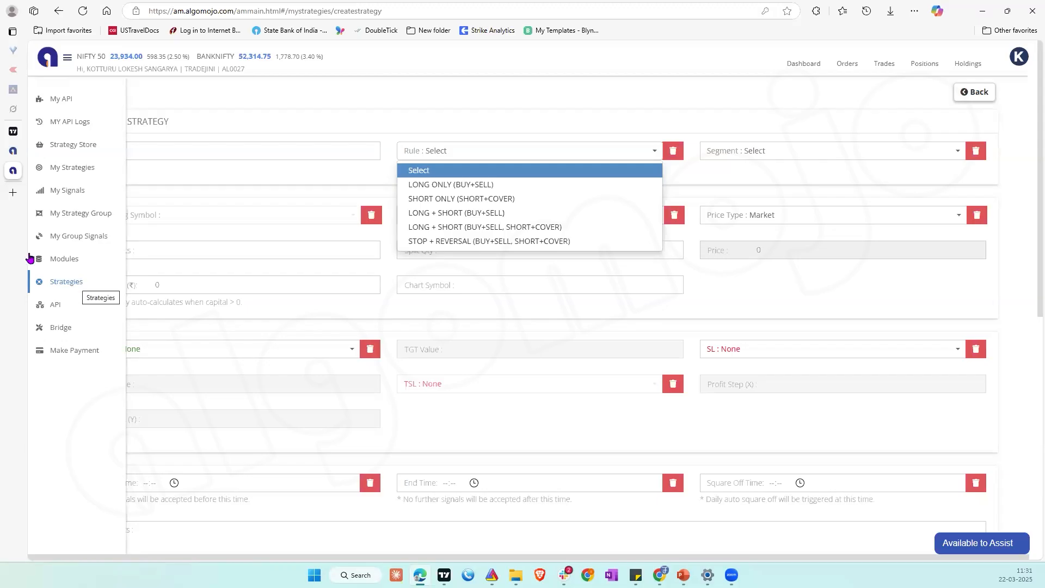
mouse_move(24, 136)
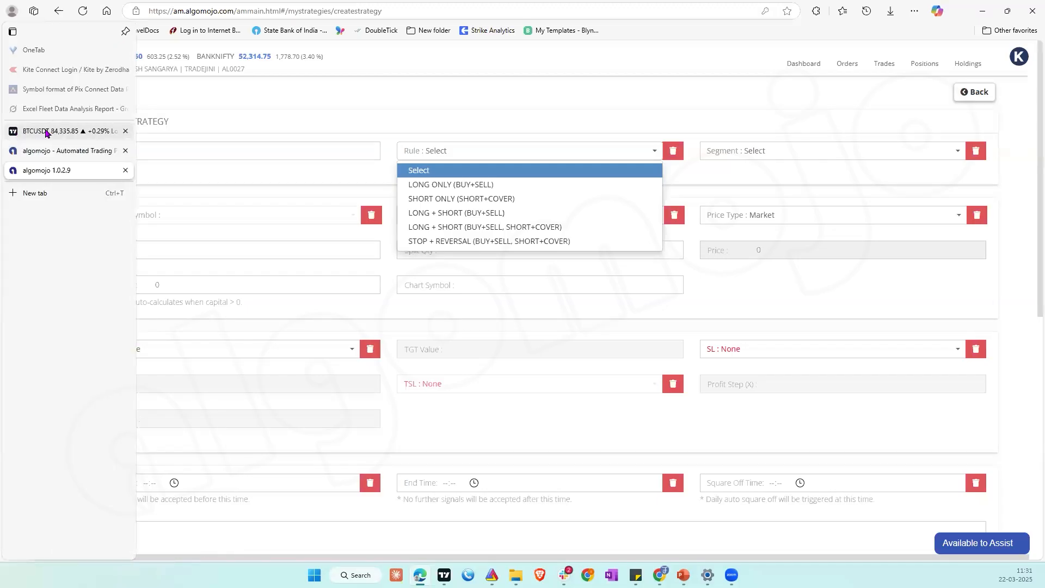
click(46, 134)
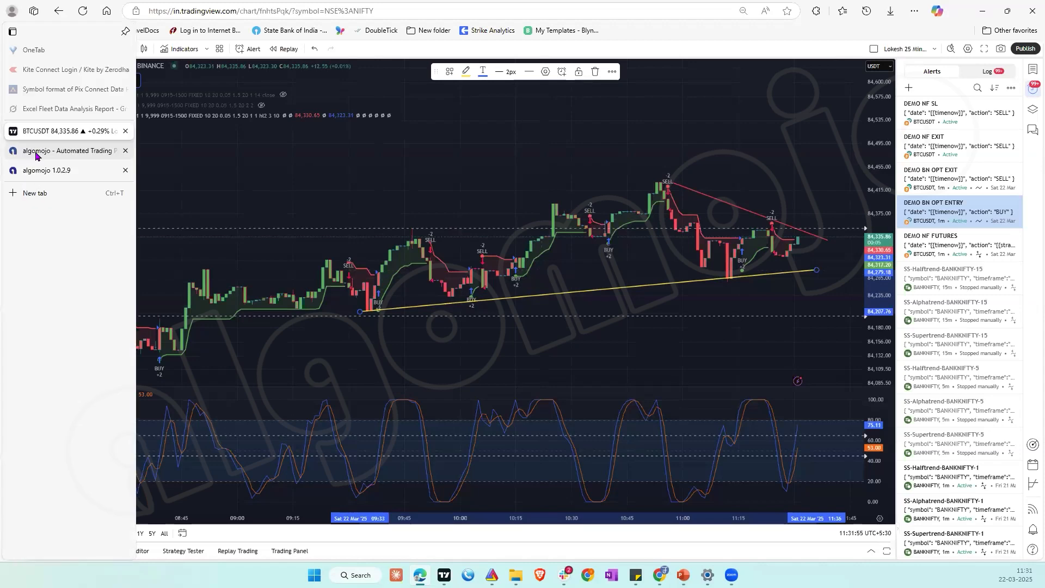
click(36, 152)
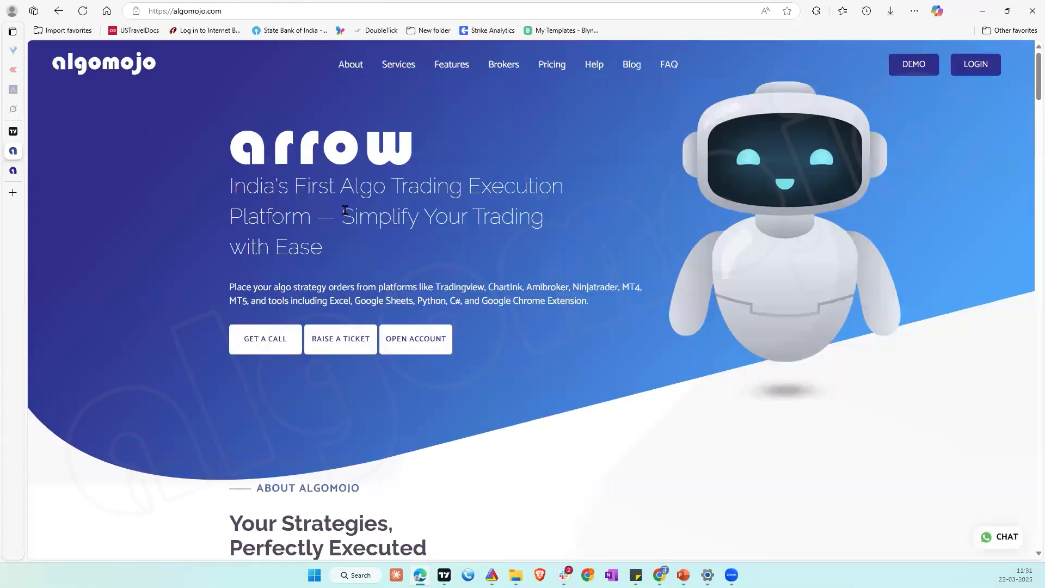
click(13, 172)
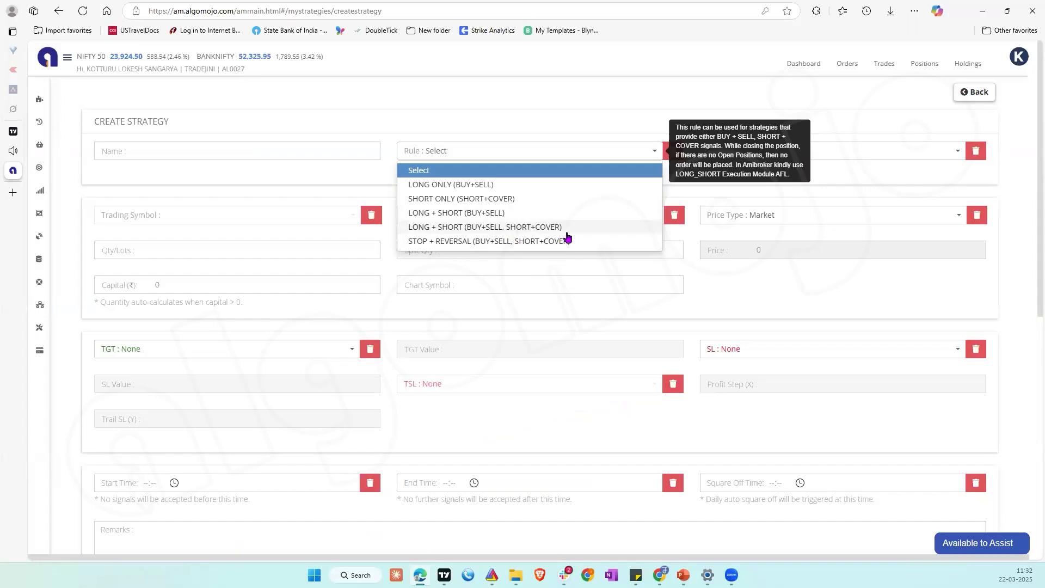
Step: Switch to the TradingView chart and review the DEMO NF FUTURES and DEMO BN OPT entries in the alert log
click(11, 135)
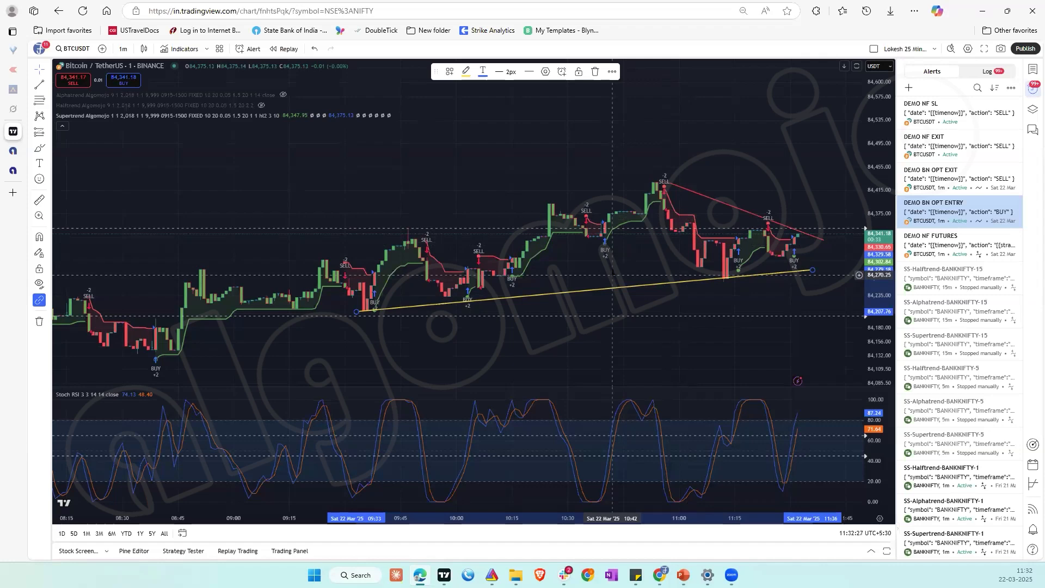
click(989, 74)
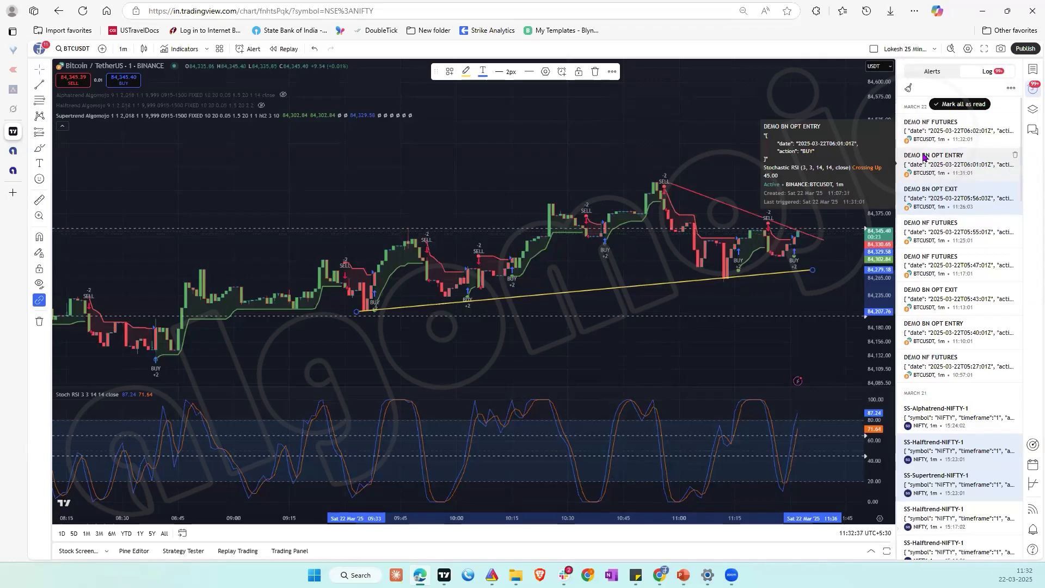
mouse_move(923, 190)
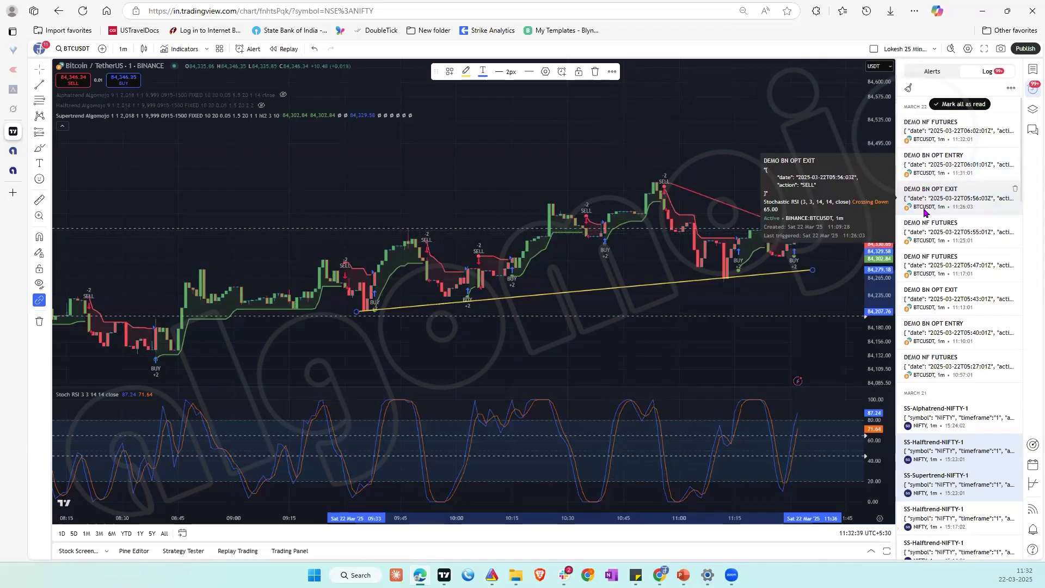
mouse_move(927, 223)
mouse_move(929, 258)
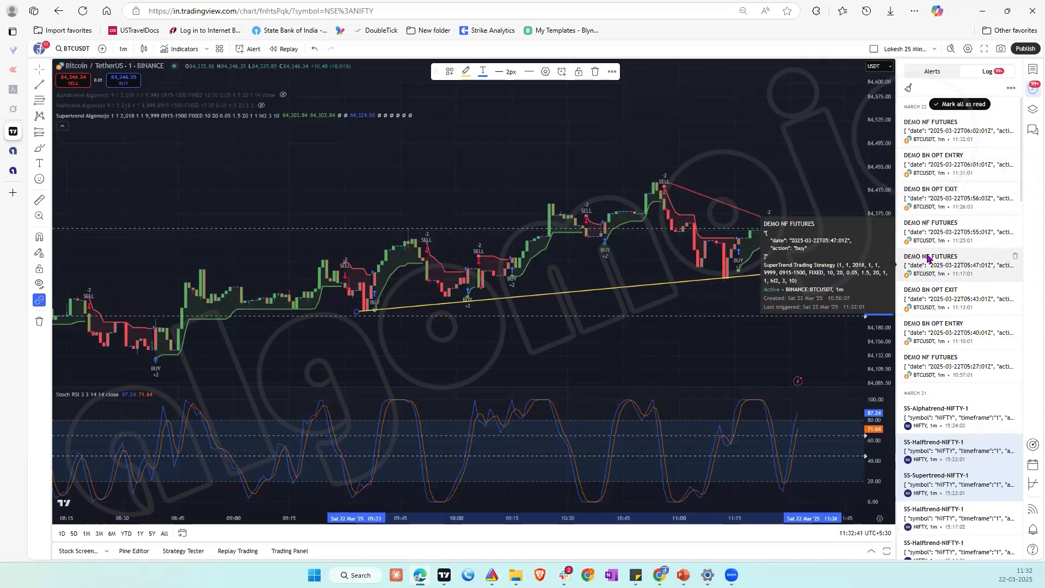
mouse_move(912, 292)
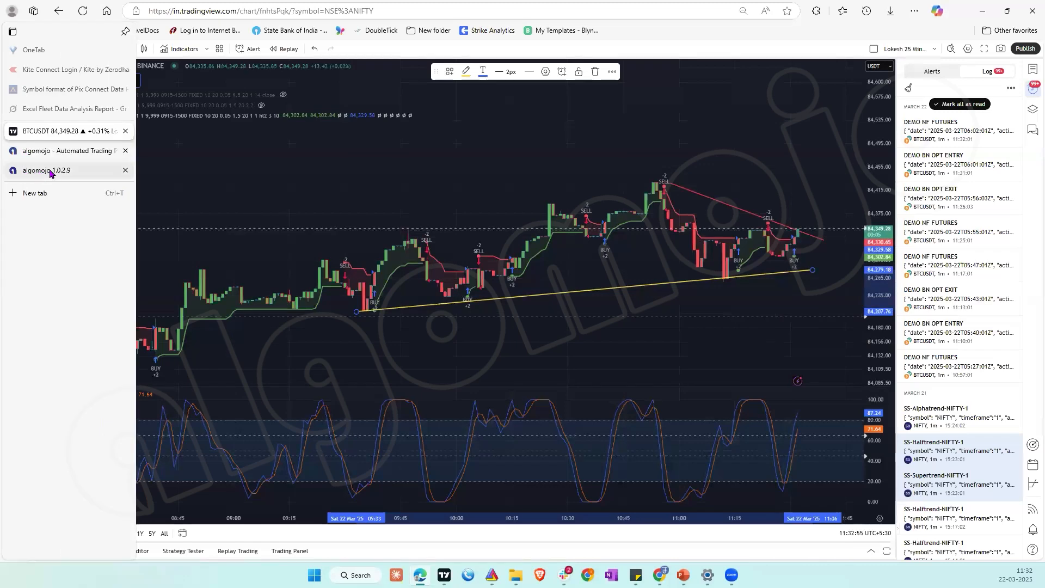
Step: Switch to Algomojo and show the received signals for the demo strategies in My Signals
click(49, 170)
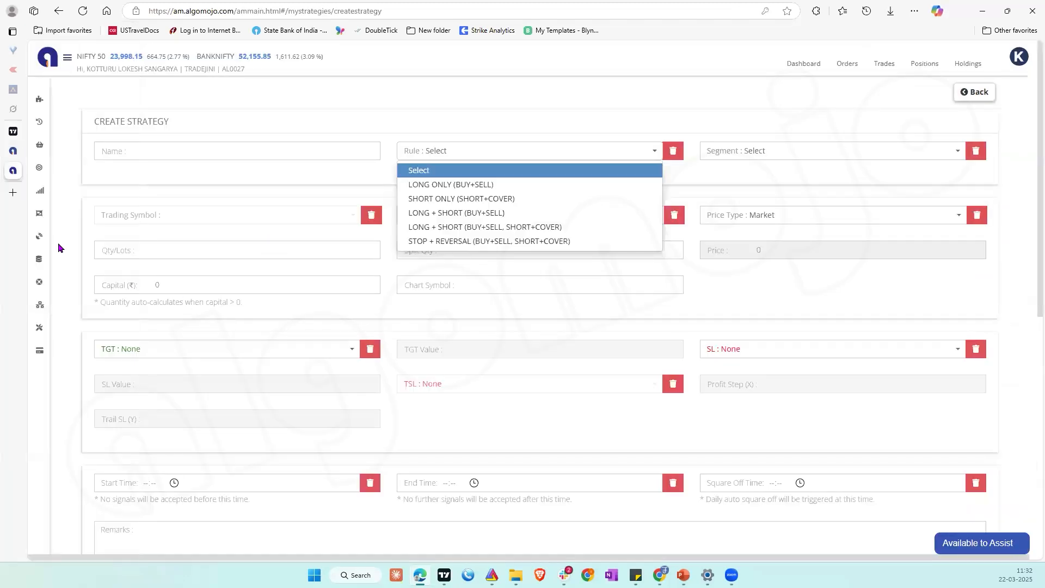
mouse_move(37, 214)
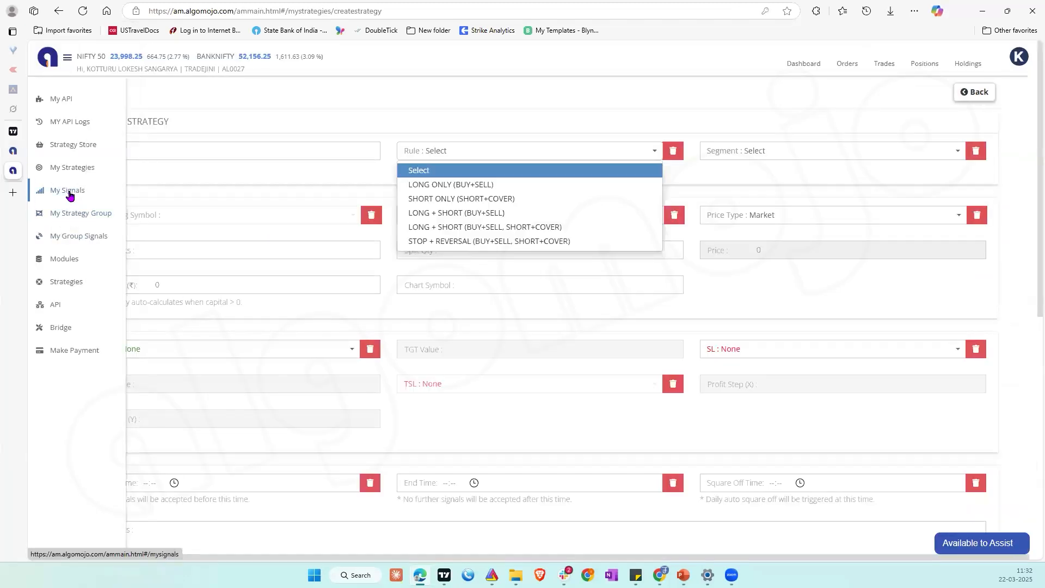
click(70, 193)
click(110, 93)
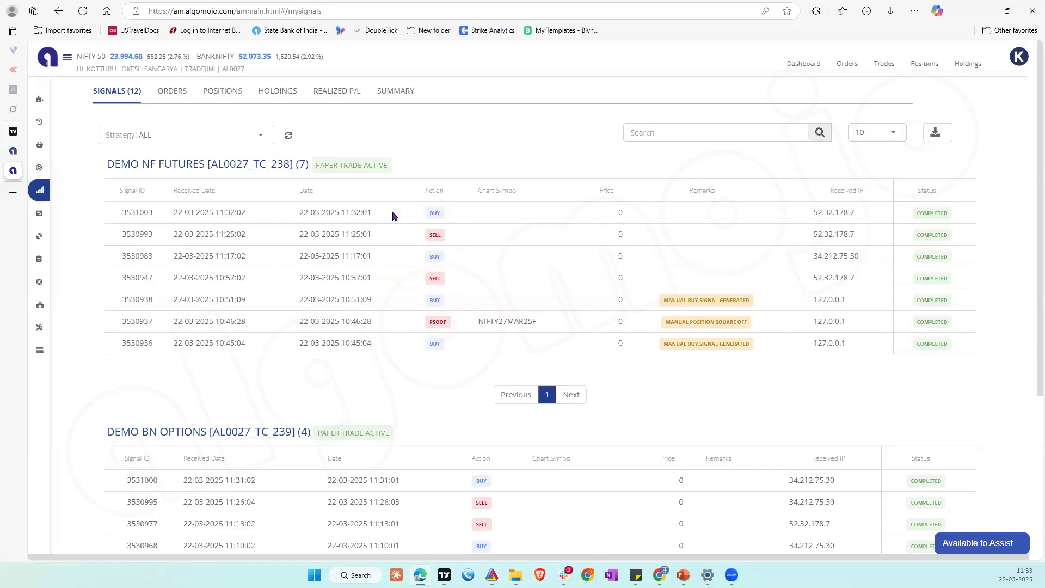
Step: View the DEMO NF FUTURES strategy's details and examine its webhook section and the TradingView indicator messages
mouse_move(69, 167)
mouse_move(40, 180)
click(73, 168)
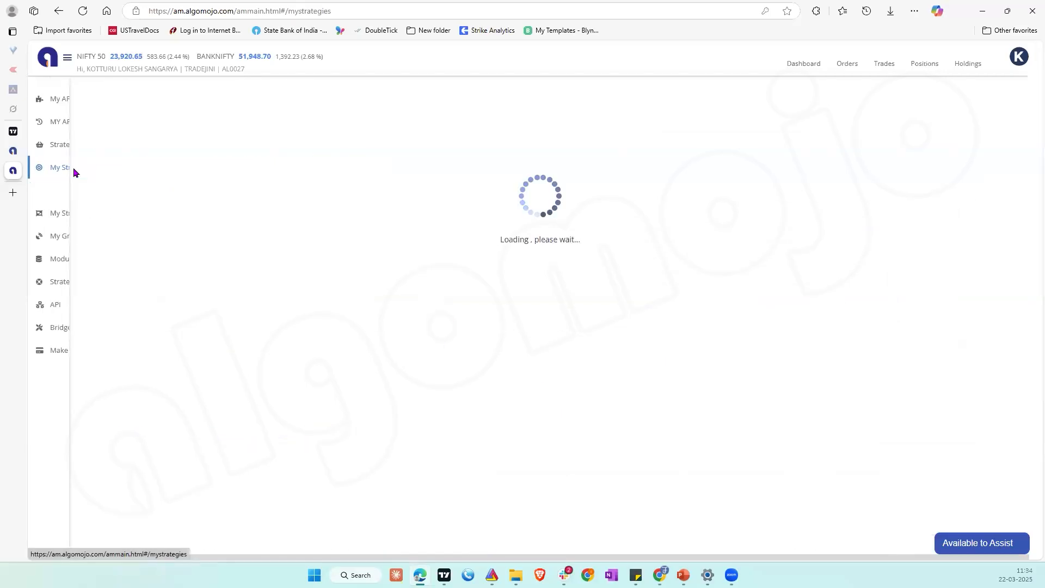
click(809, 226)
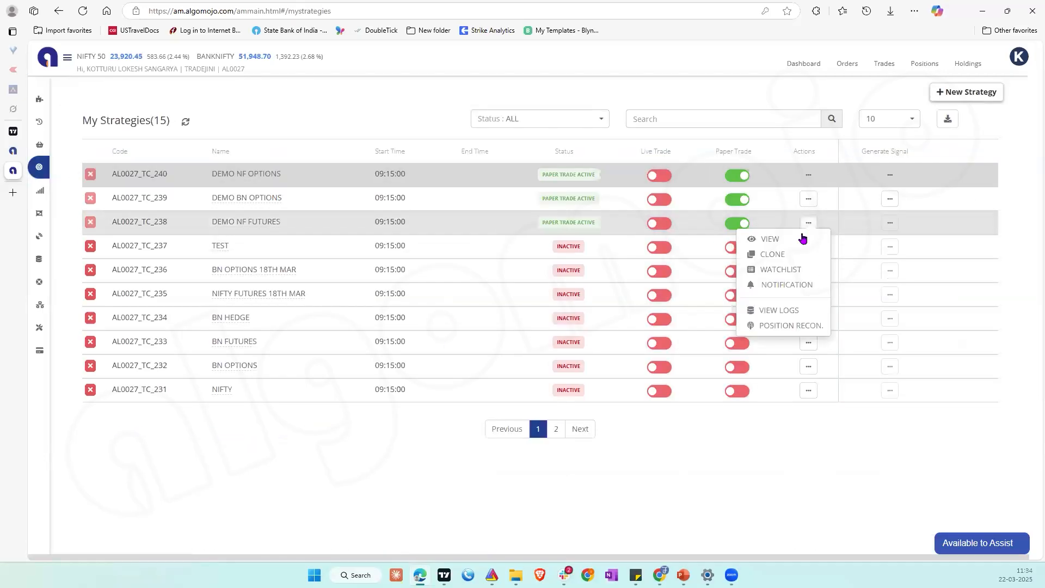
click(784, 240)
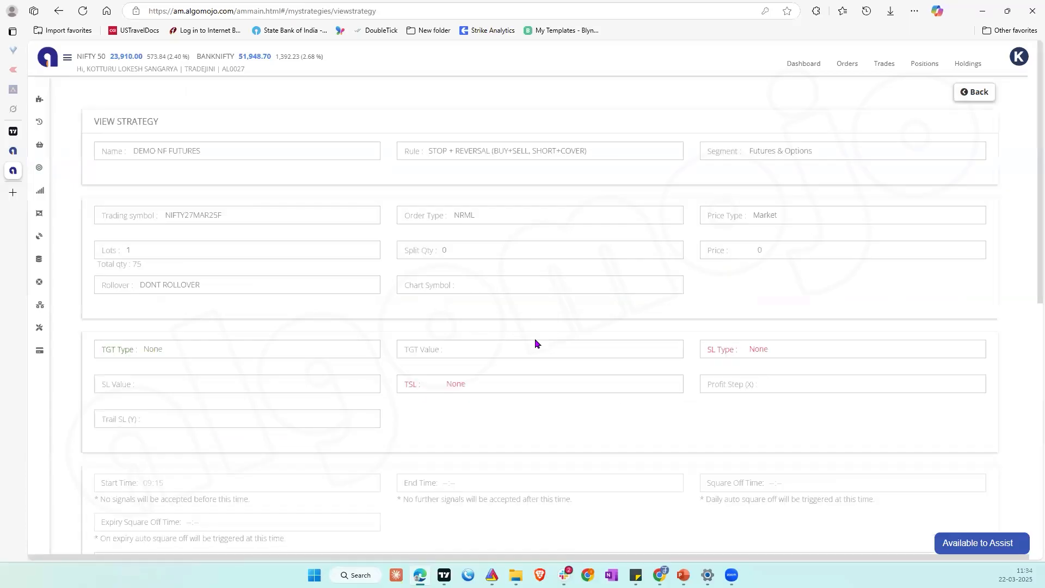
scroll(388, 407, down, 4)
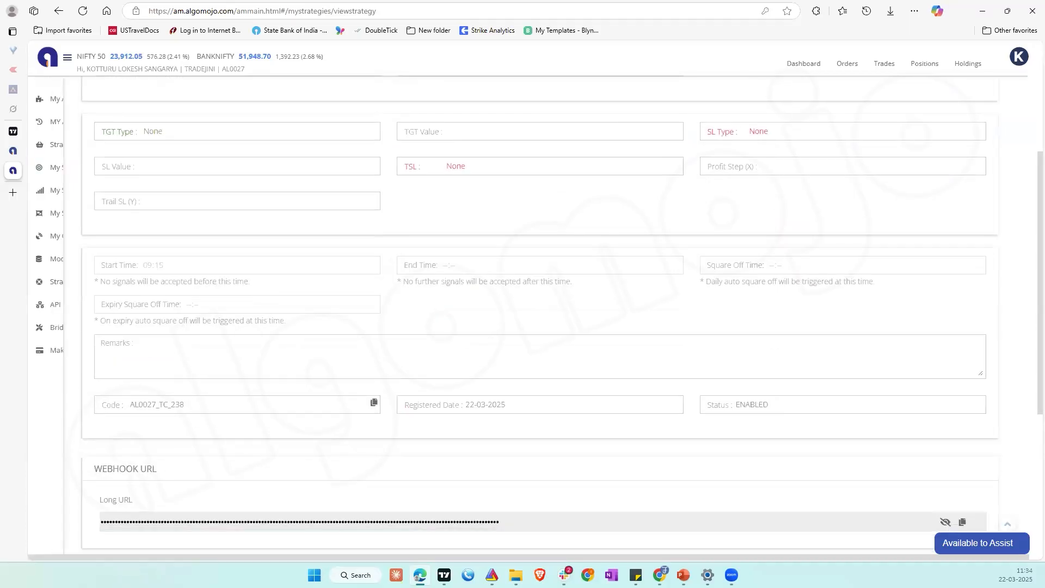
scroll(448, 453, down, 5)
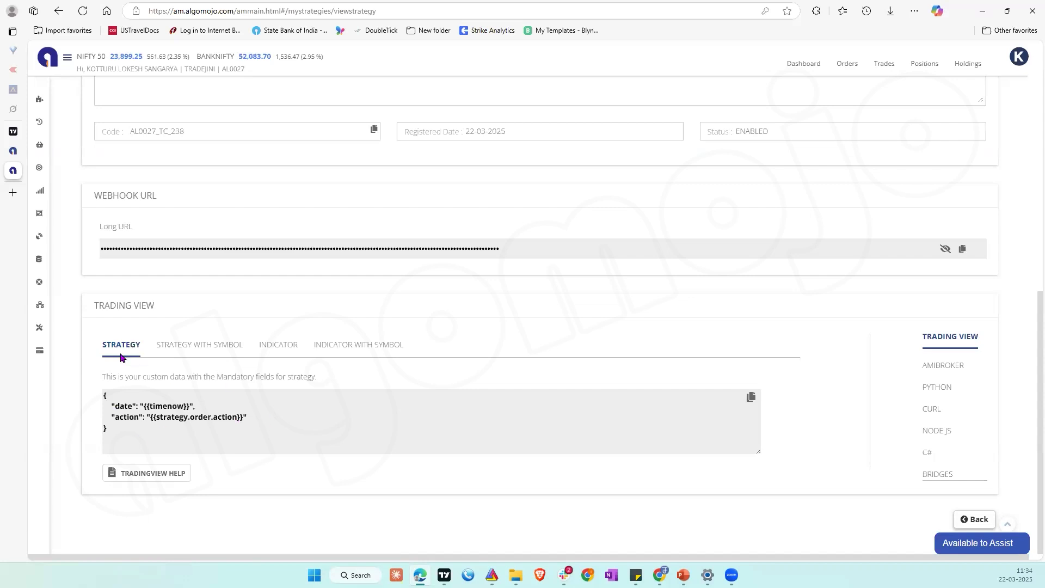
click(274, 349)
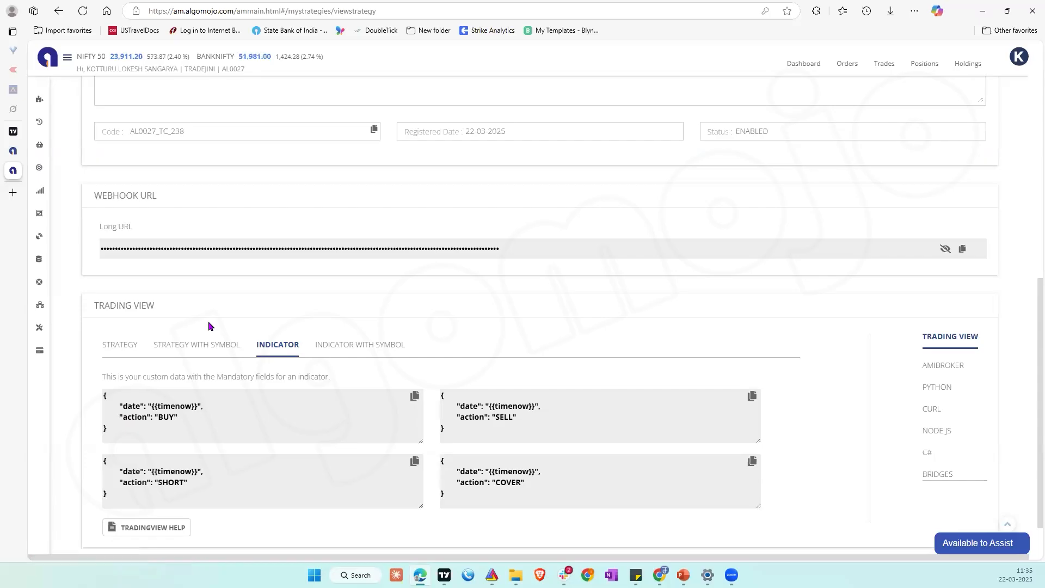
click(16, 132)
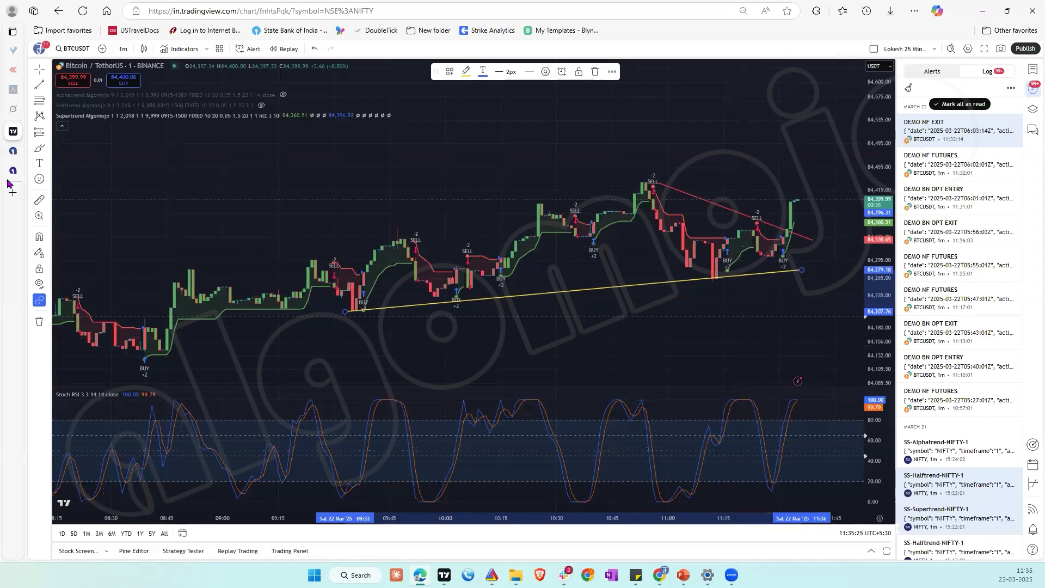
click(37, 170)
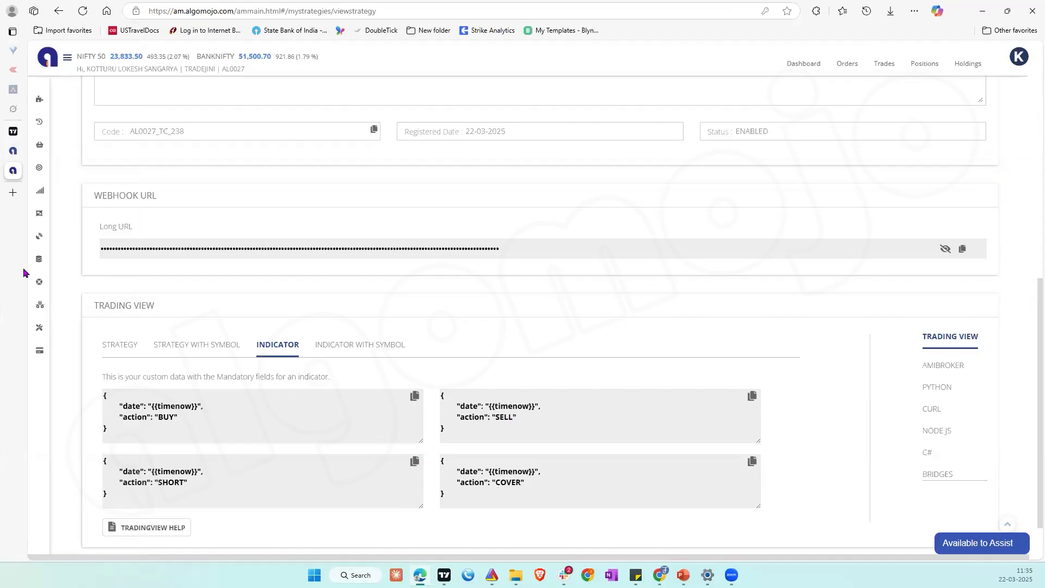
Step: Switch to the TradingView chart, examine the Supertrend Algomojo alert's message and webhook settings with the message cleared, and close without creating the alert
mouse_move(25, 270)
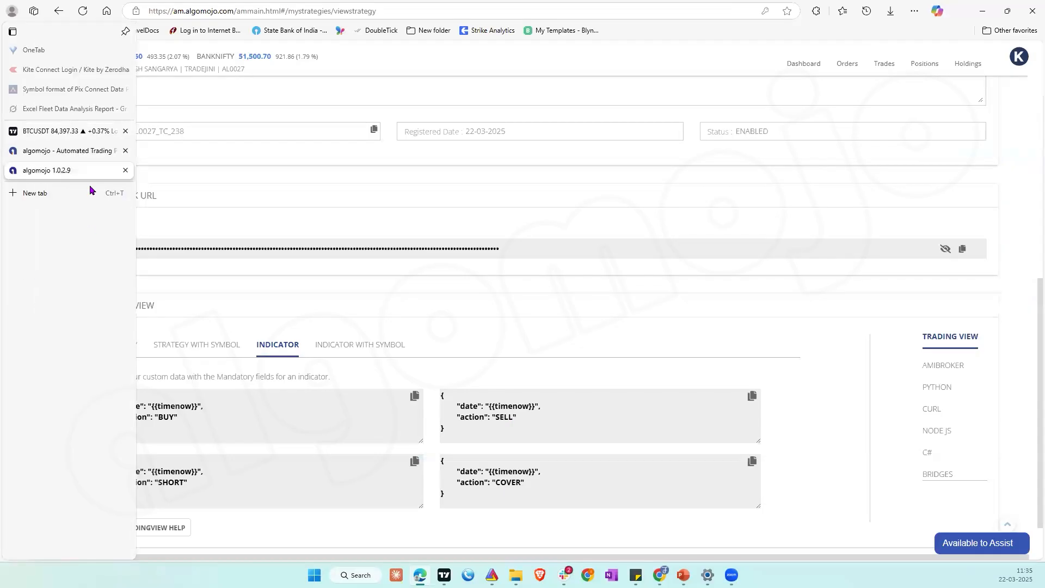
click(52, 133)
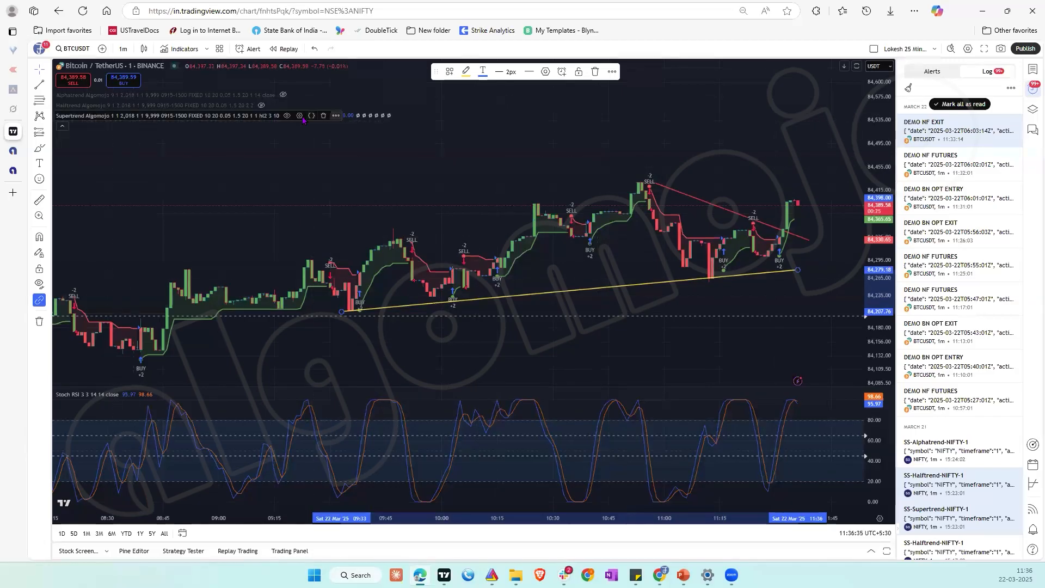
click(336, 115)
click(381, 129)
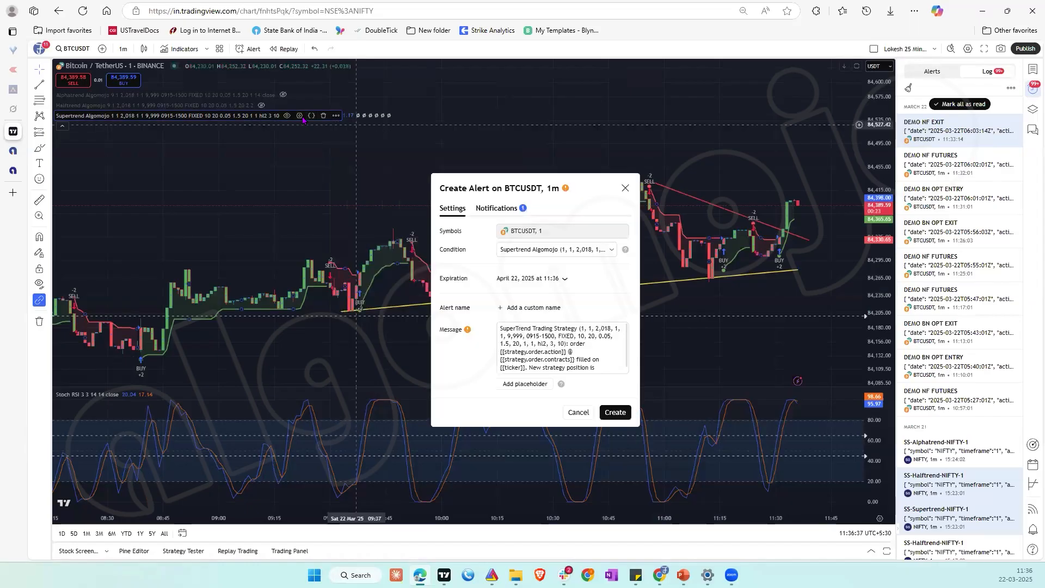
click(535, 346)
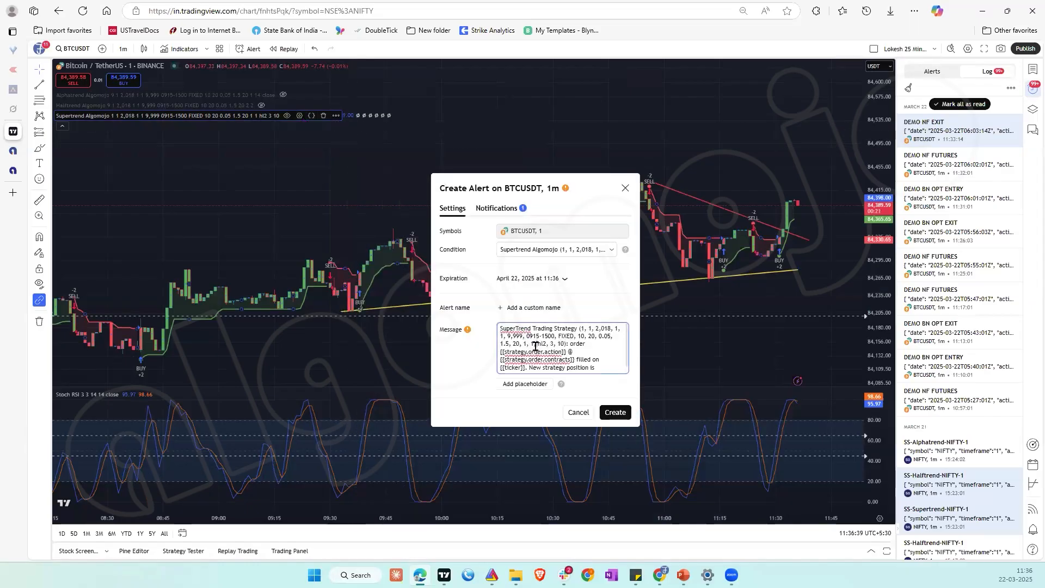
key(ctrl+a)
key(BackSpace)
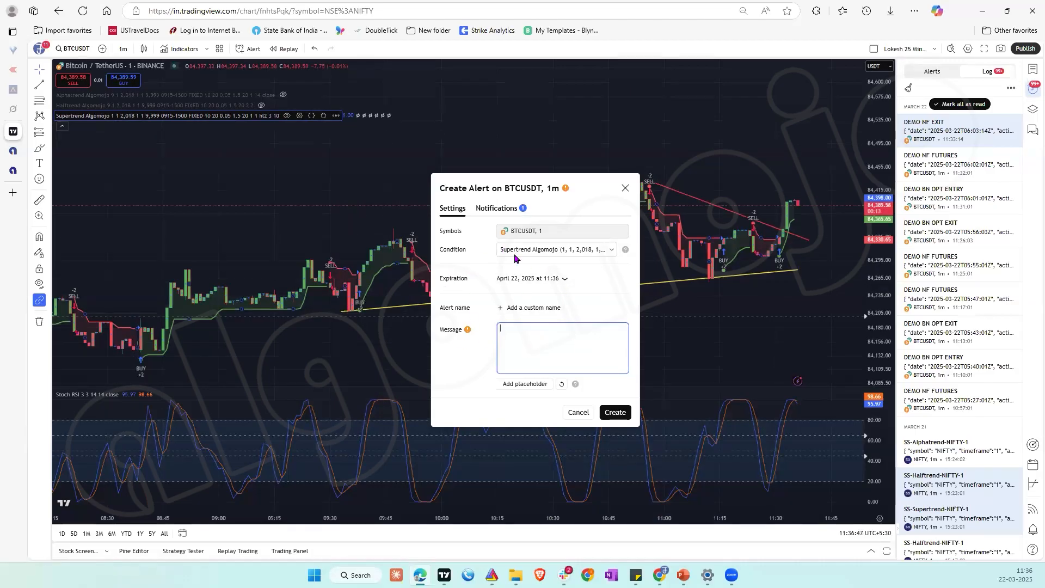
click(499, 213)
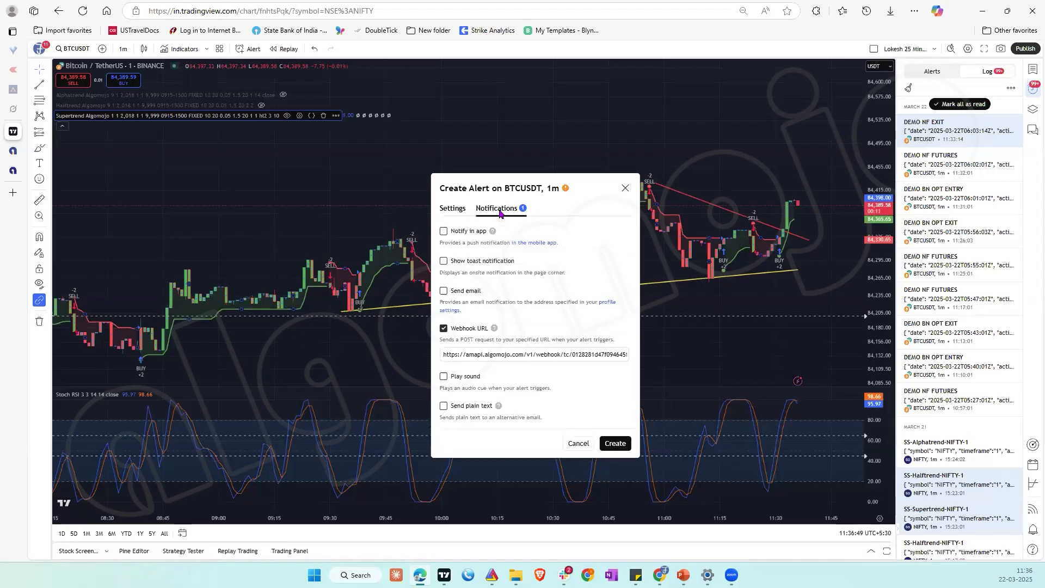
click(452, 213)
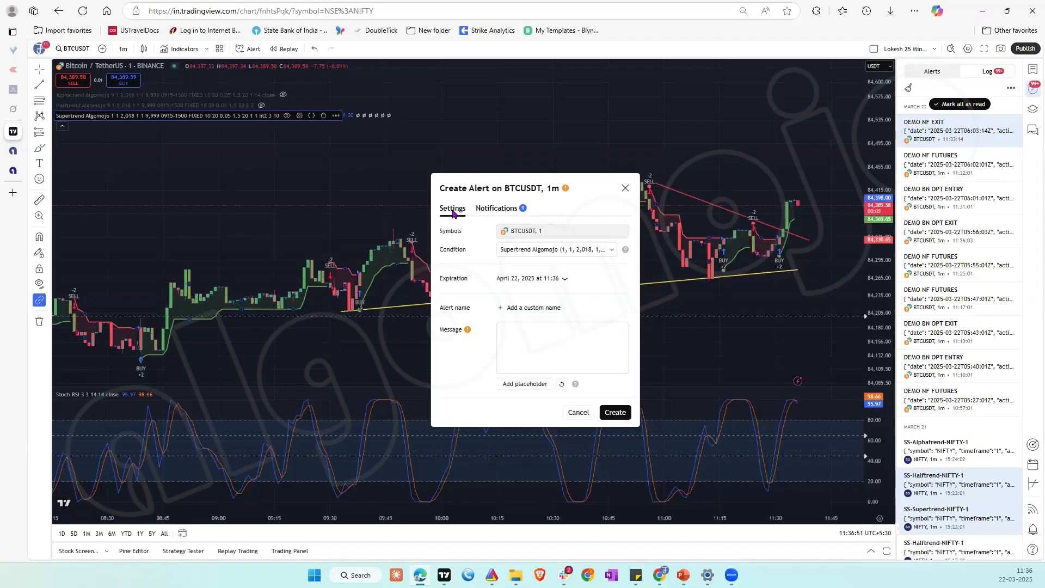
click(625, 189)
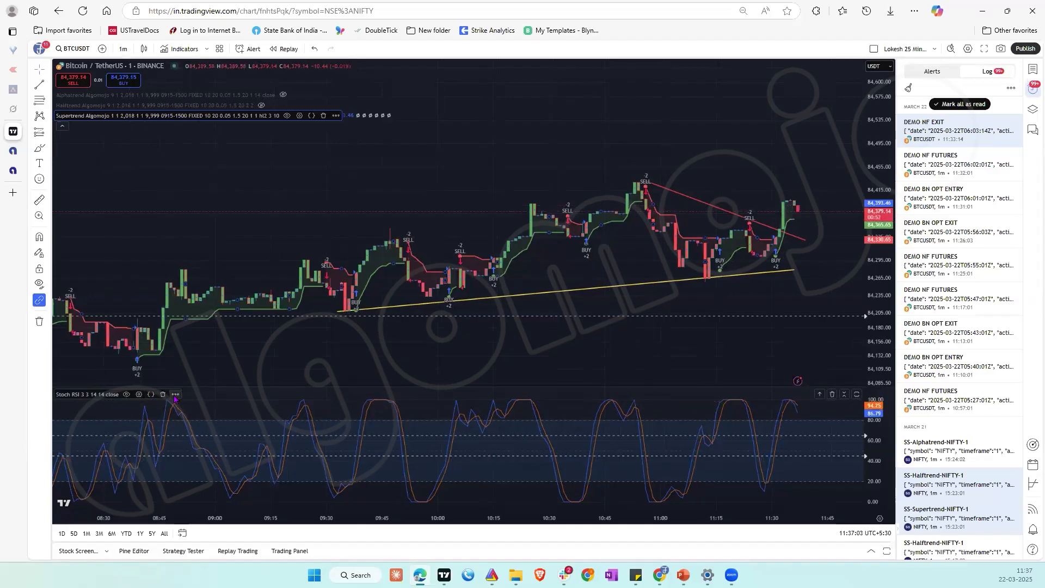
Step: Examine the condition and trigger options of a new alert on the Stoch RSI indicator, then close without creating it
click(175, 394)
click(251, 339)
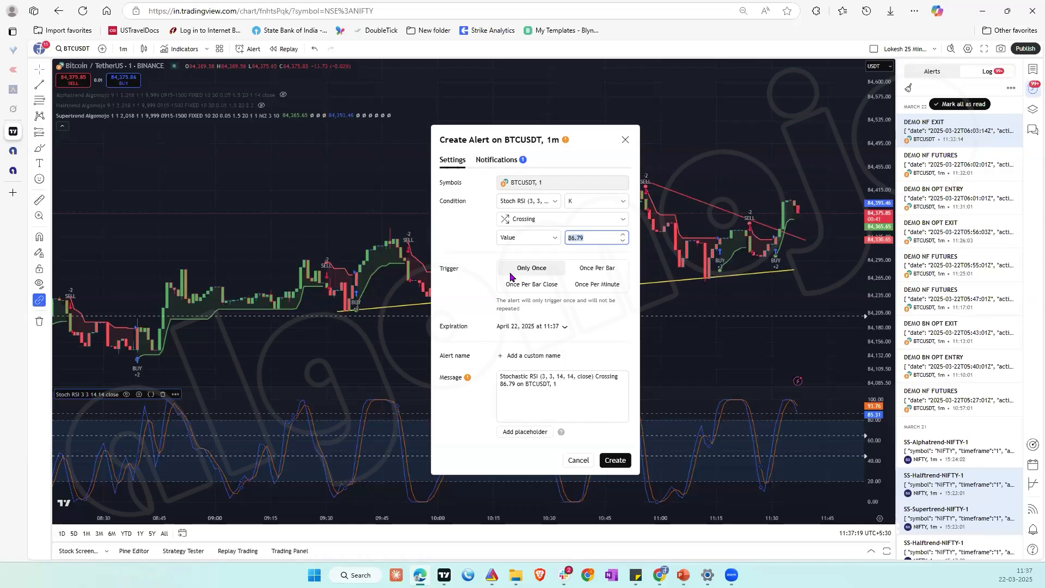
click(622, 142)
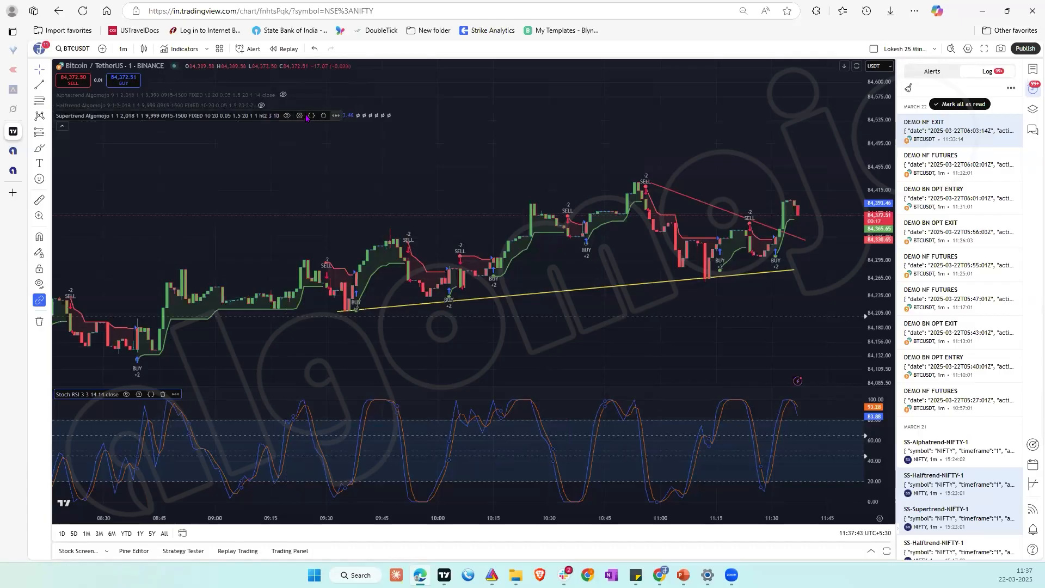
Step: Open a new alert on the Supertrend Algomojo strategy, highlight its full default message for review, and cancel the alert
click(336, 116)
click(360, 130)
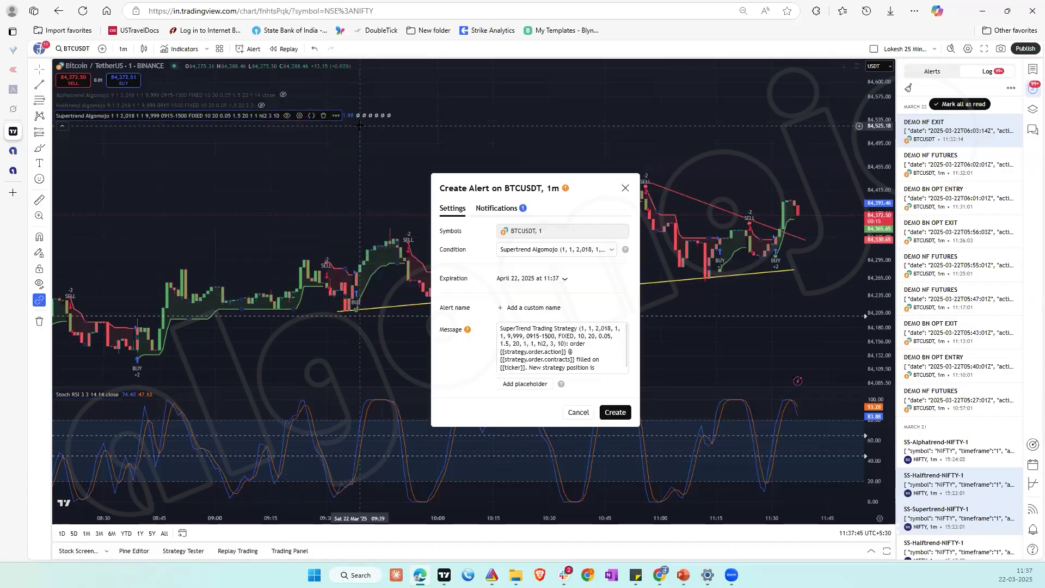
click(526, 355)
key(ctrl+a)
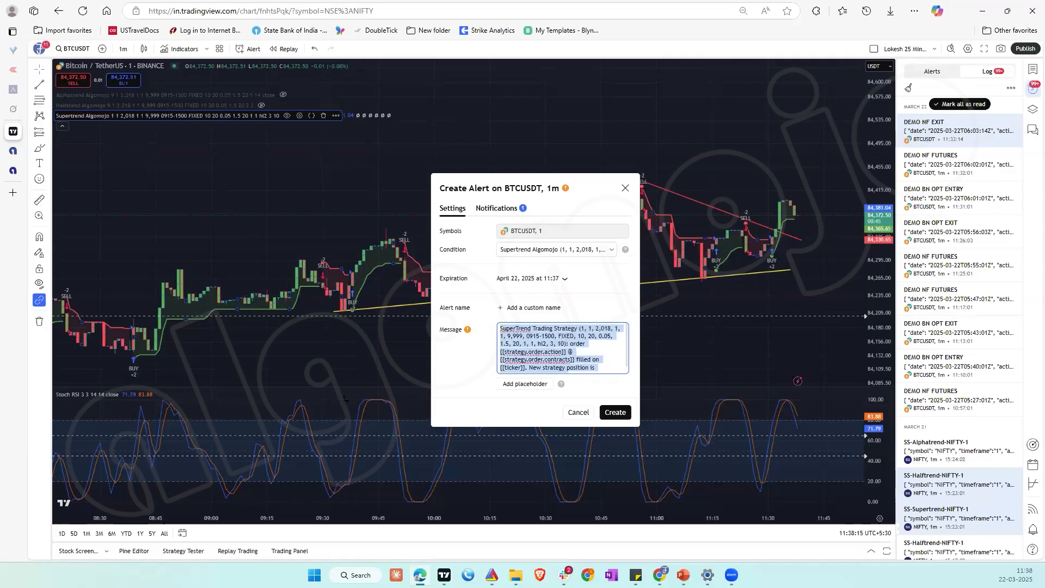
click(584, 415)
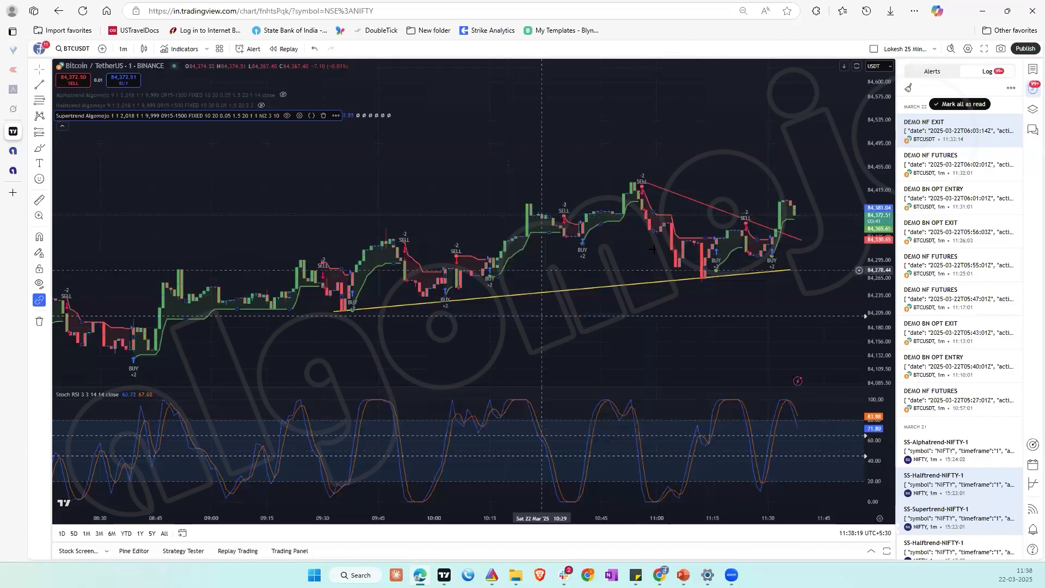
Step: Start another Supertrend Algomojo alert, highlight its default message, and review the condition choices, selecting Supertrend Algomojo
click(335, 115)
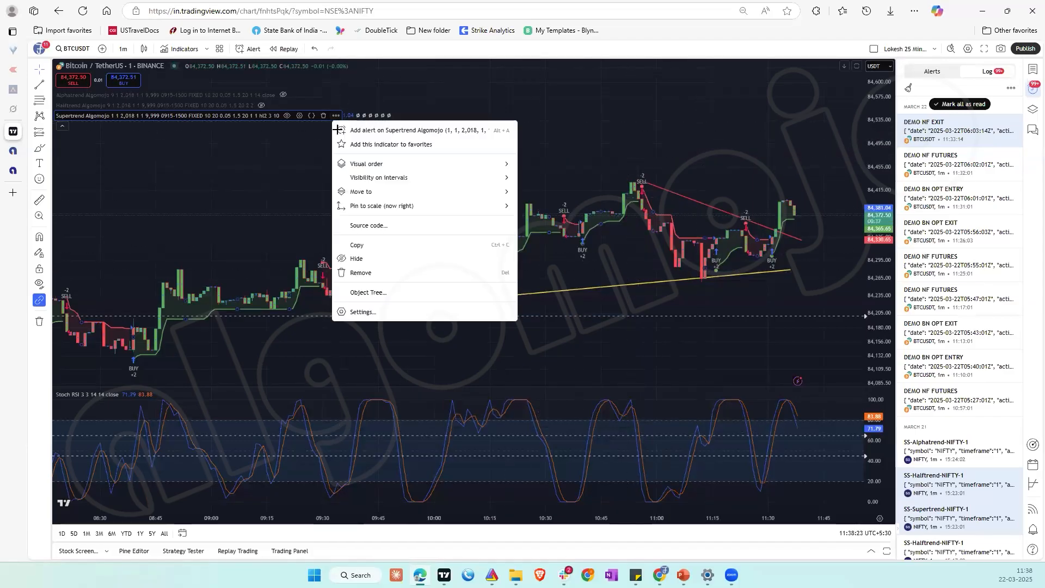
click(339, 130)
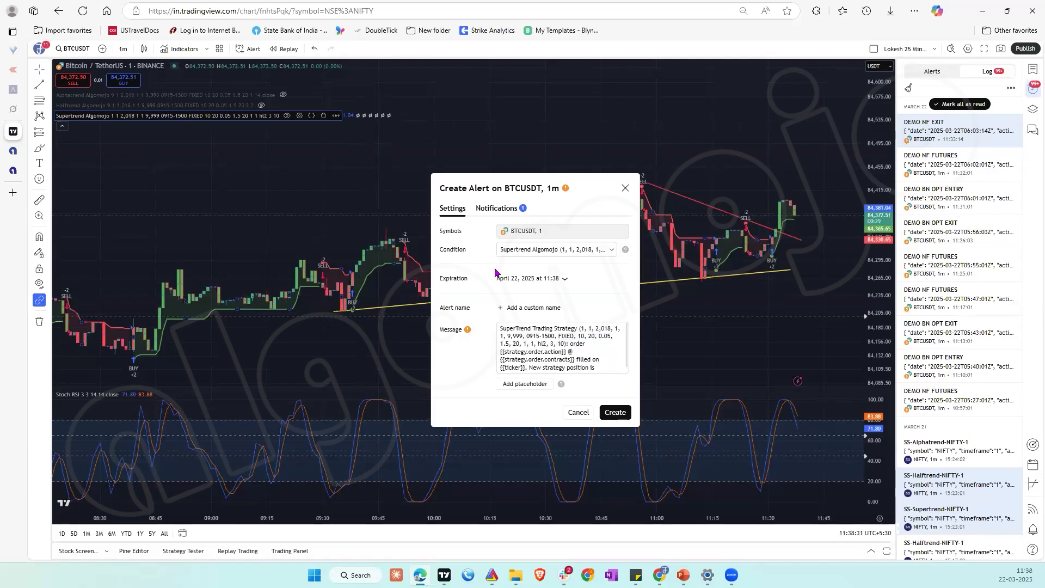
click(516, 340)
key(ctrl+a)
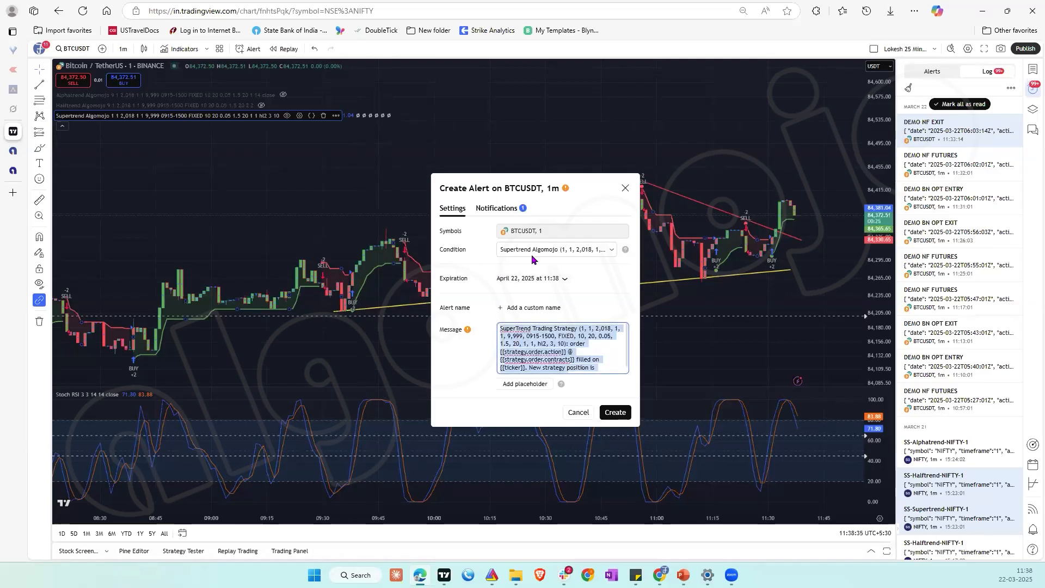
click(608, 252)
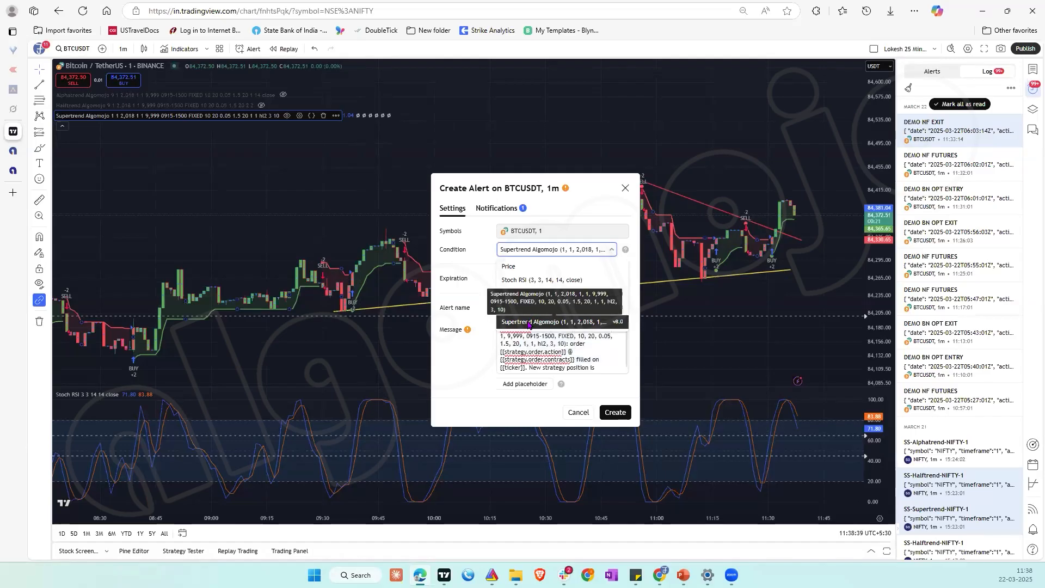
click(529, 323)
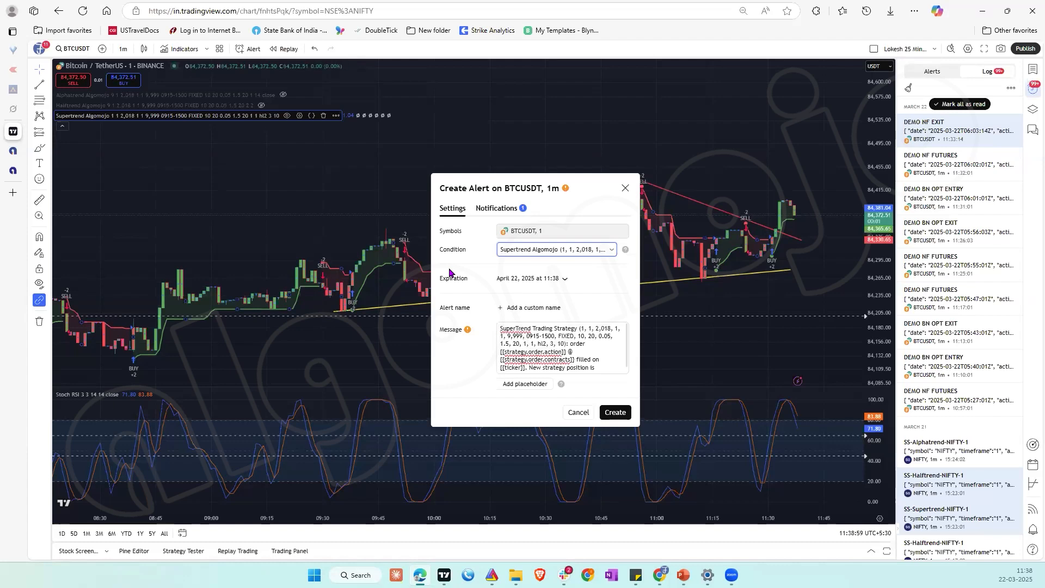
Step: Clear the default message of the Supertrend Algomojo alert and close the dialog without creating the alert
click(546, 336)
key(ctrl+a)
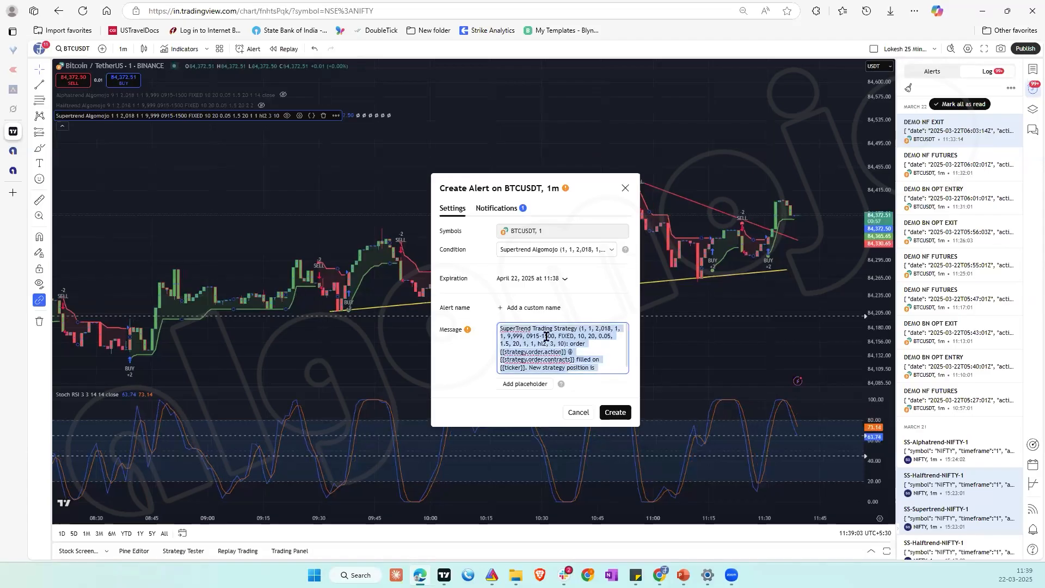
key(BackSpace)
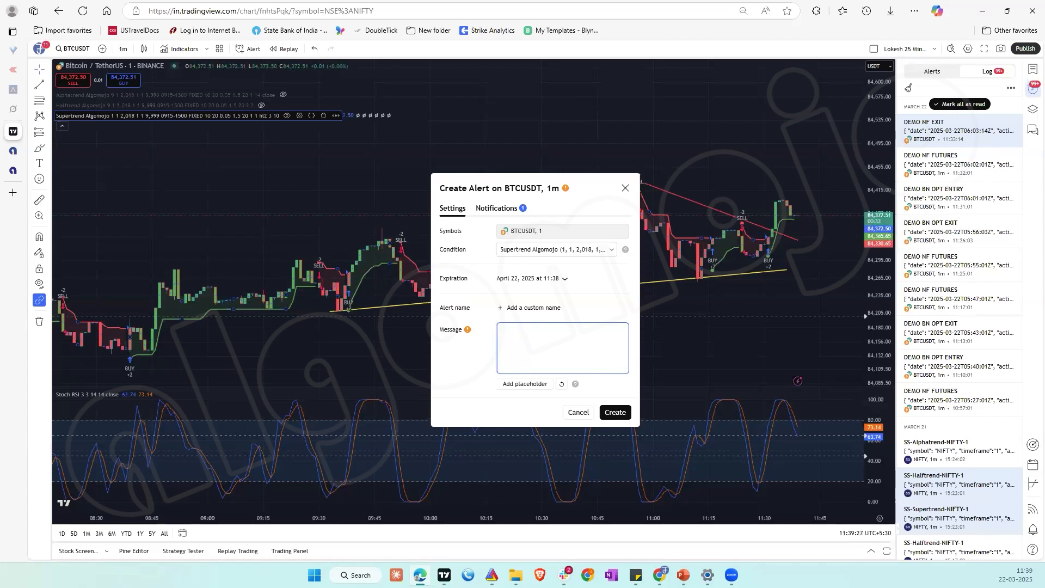
click(624, 189)
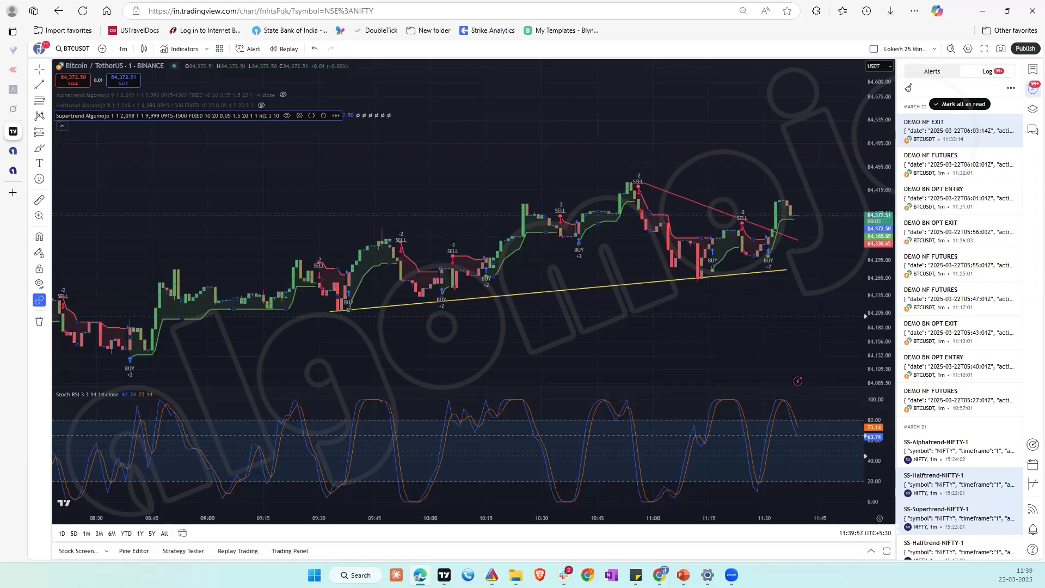
Step: Switch to the PowerPoint presentation showing the Algomojo Strategy Rules slide
key(alt+Tab)
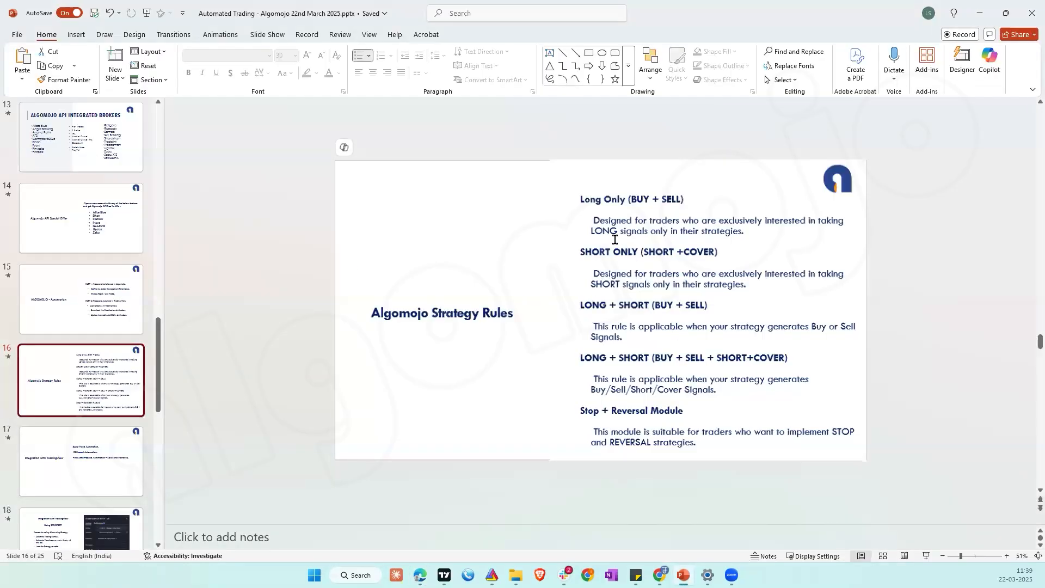